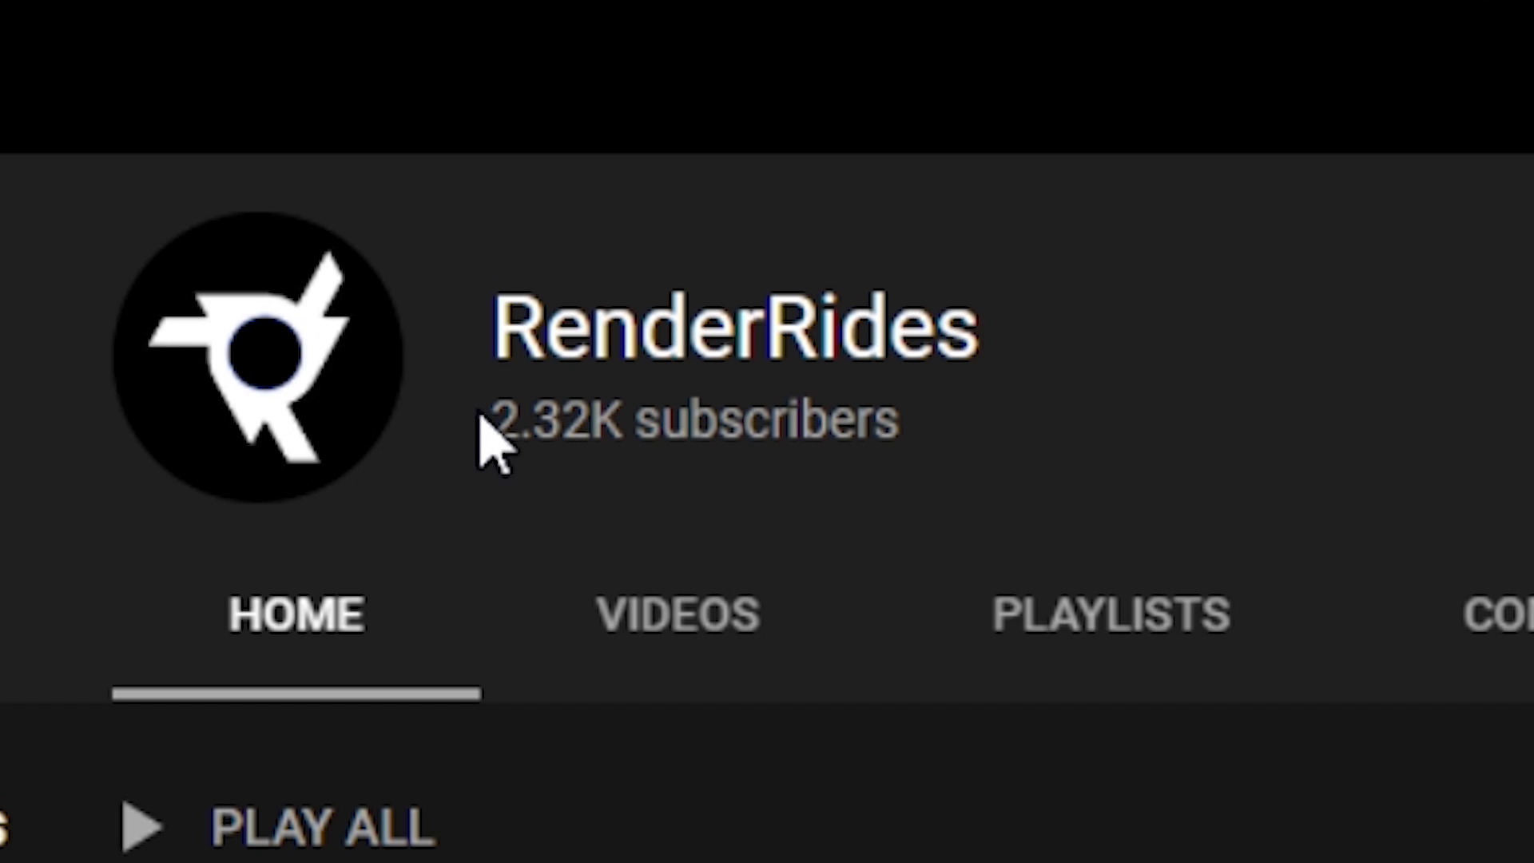
Browse the RenderRides YouTube channel's subscriber figure and viewer comments, and expand the full text of its community poll post.
drag(911, 421, 685, 445)
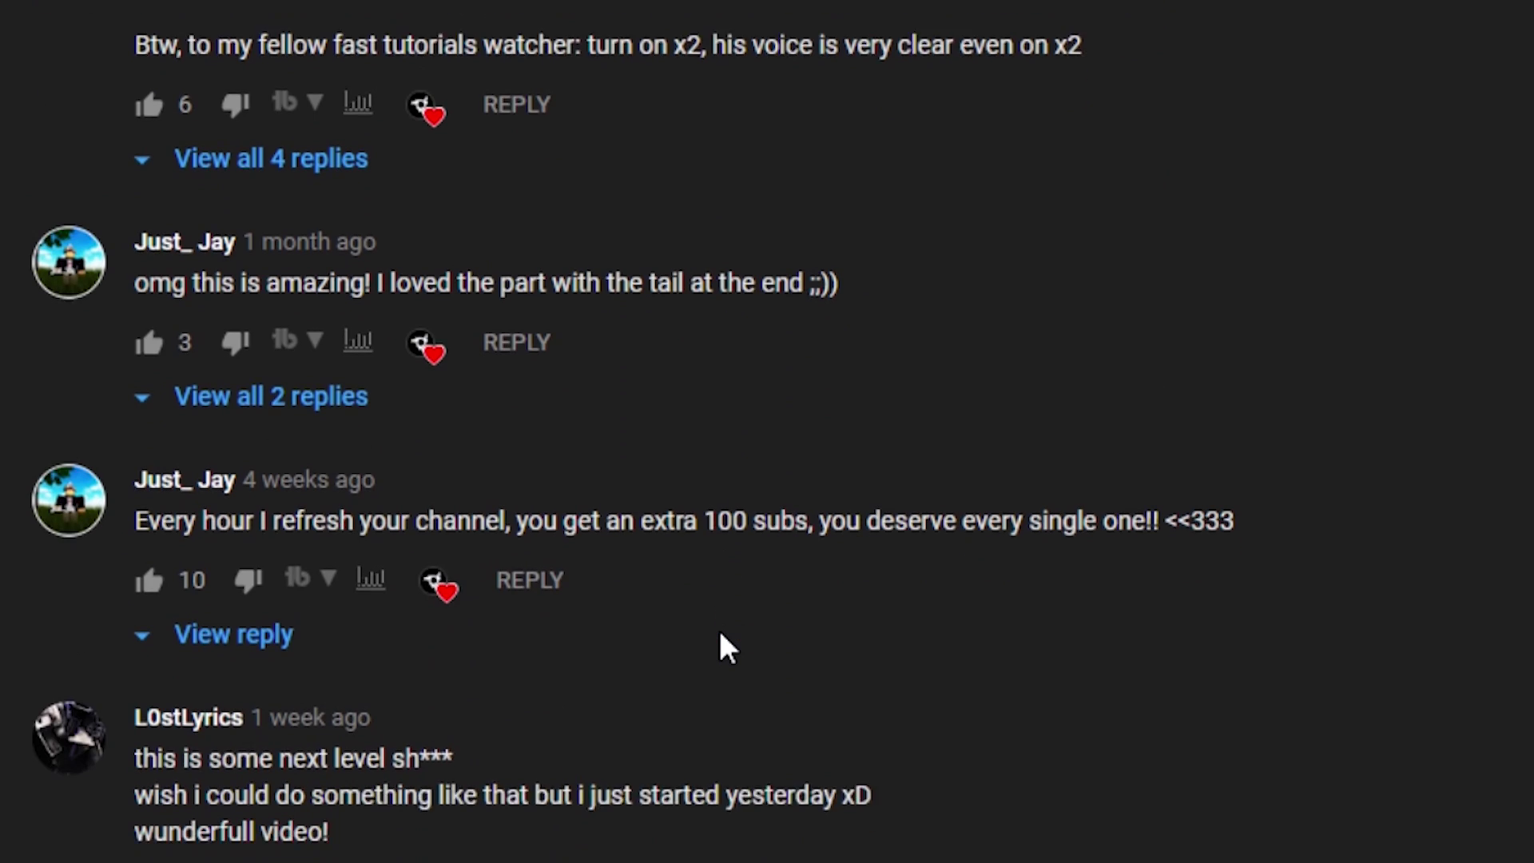
scroll(721, 637, down, 8)
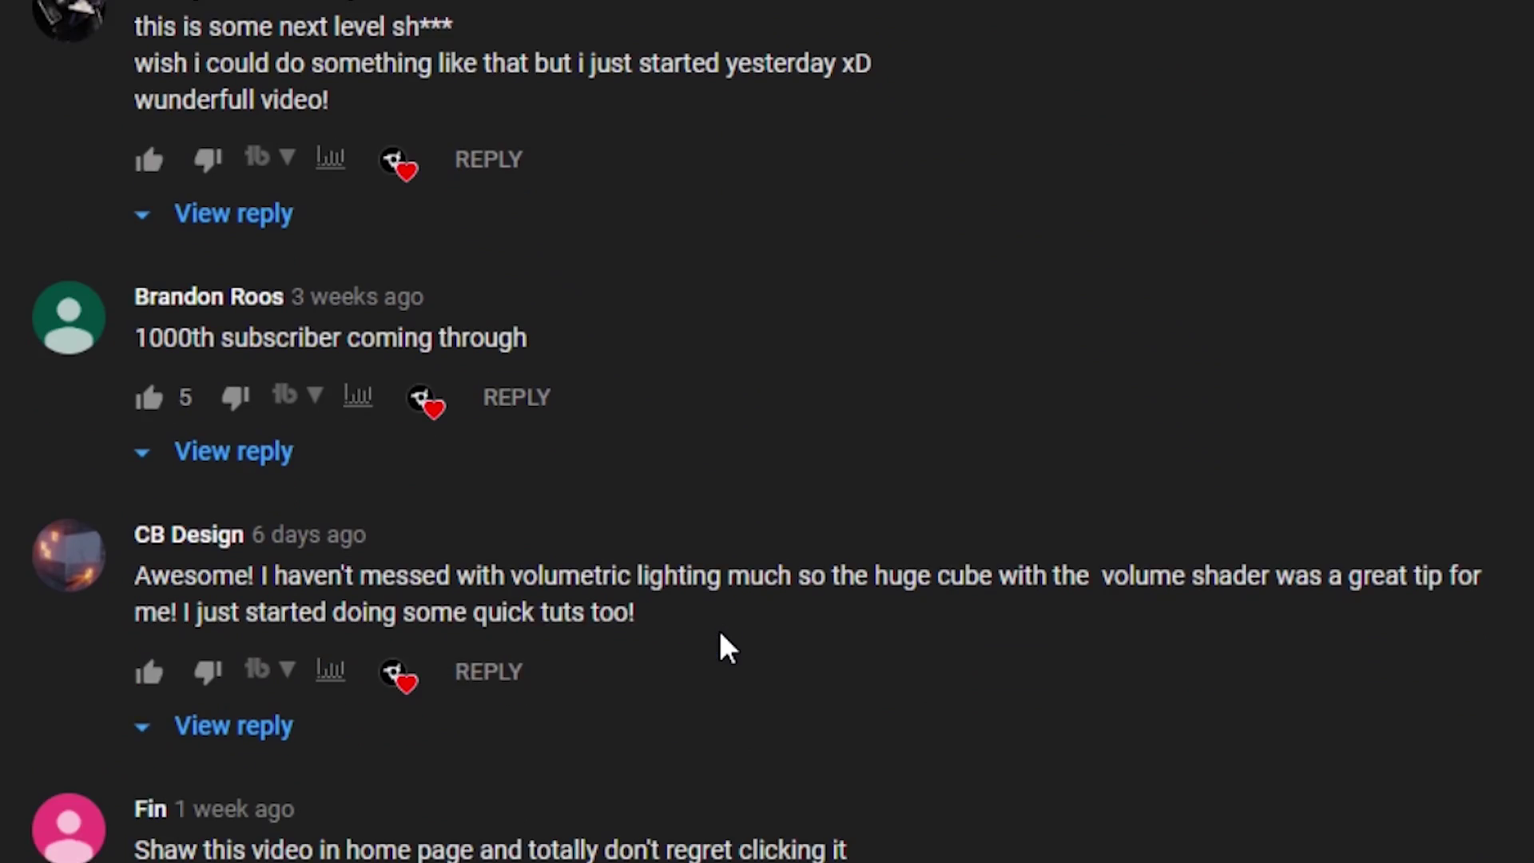
scroll(721, 635, down, 8)
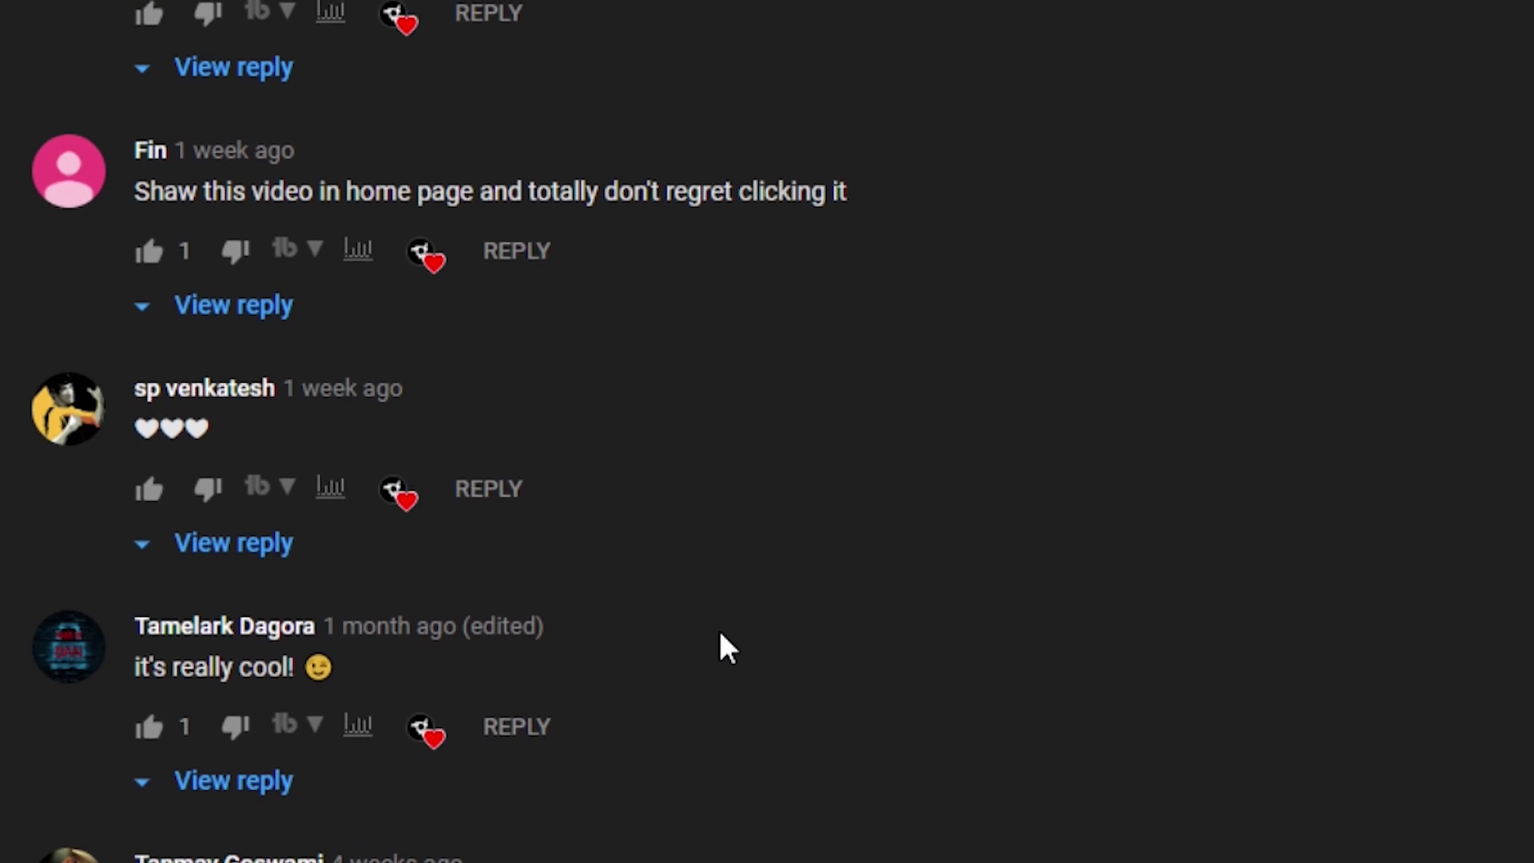
scroll(721, 635, down, 9)
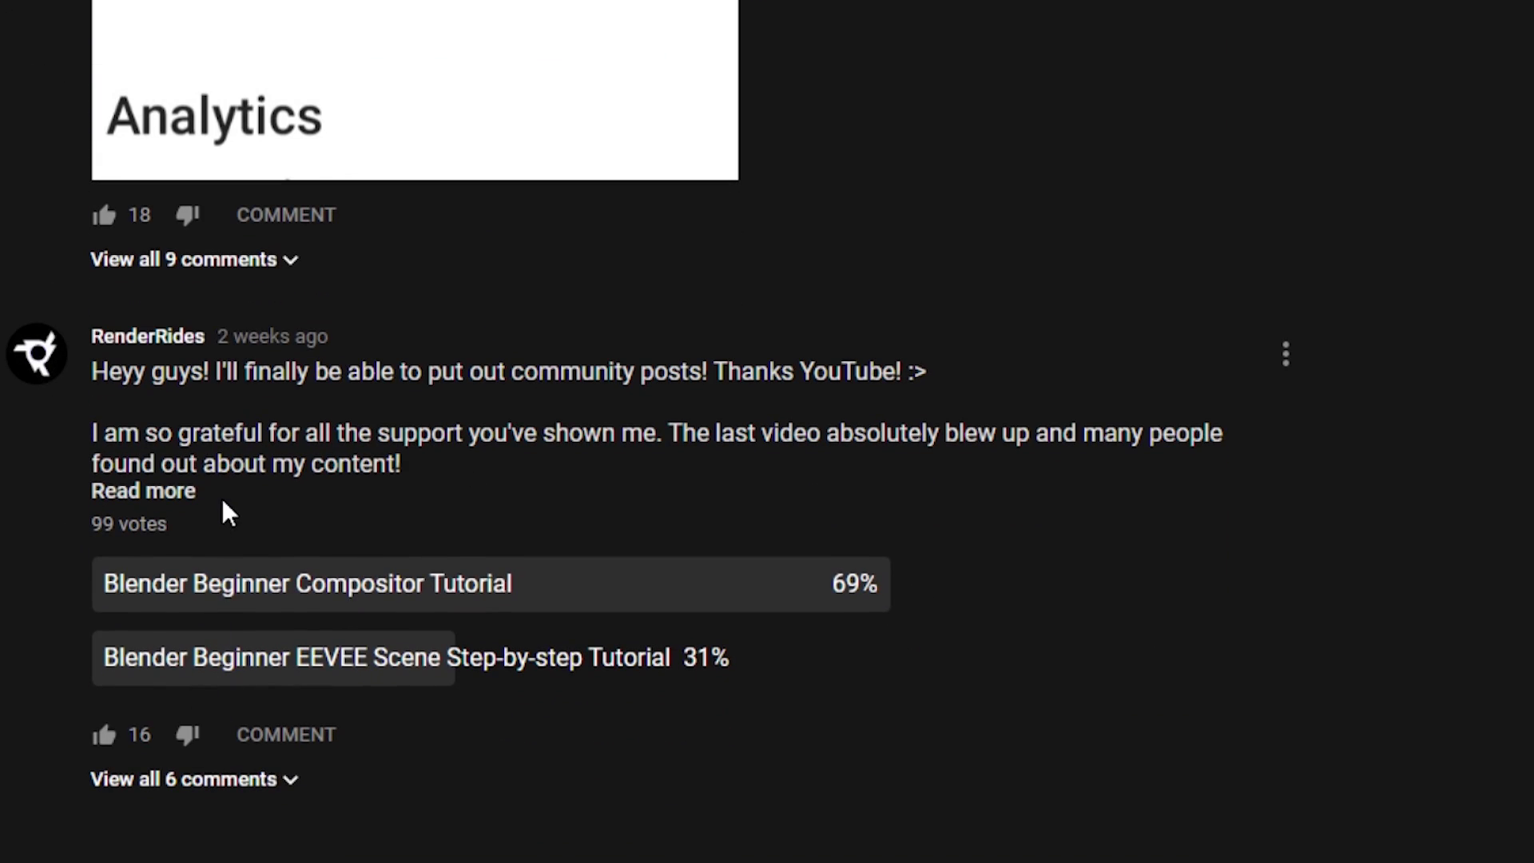
click(143, 494)
scroll(367, 587, down, 2)
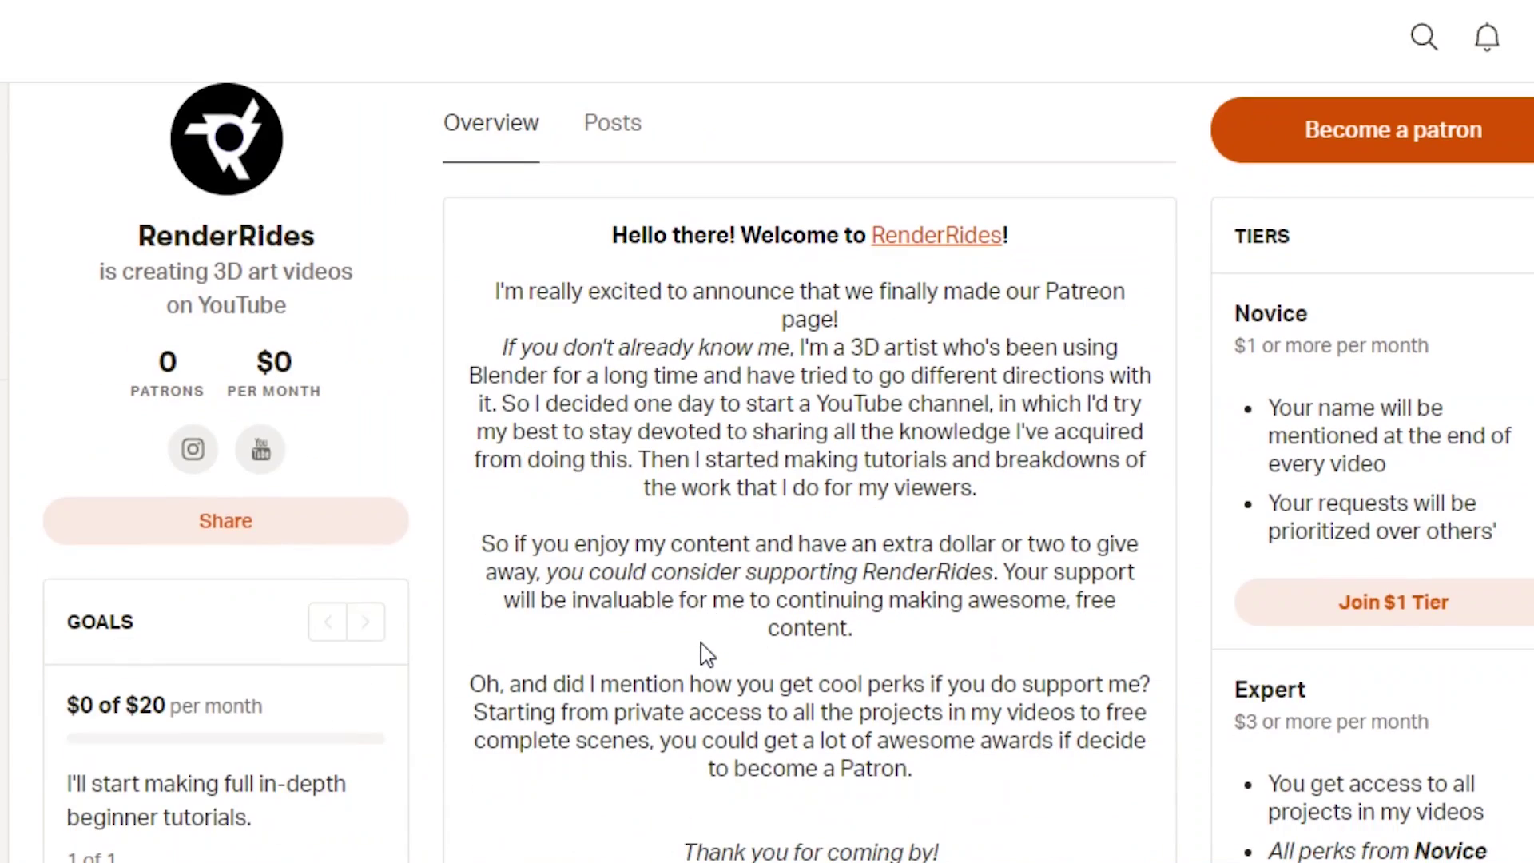
Read the welcome text on the RenderRides Patreon page and examine the perks of its membership tiers.
scroll(706, 647, up, 5)
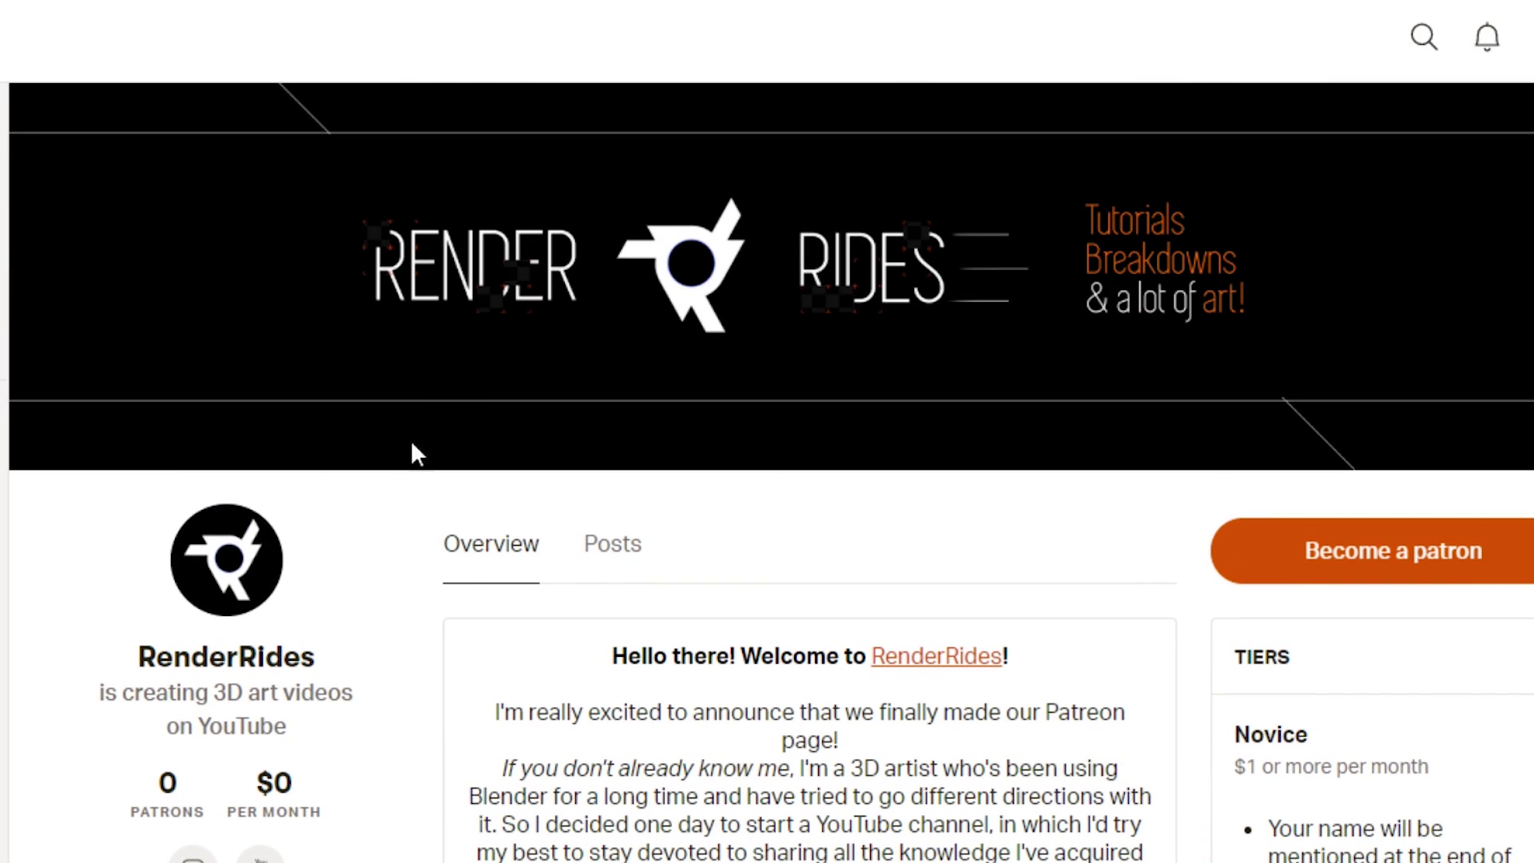
scroll(548, 674, down, 5)
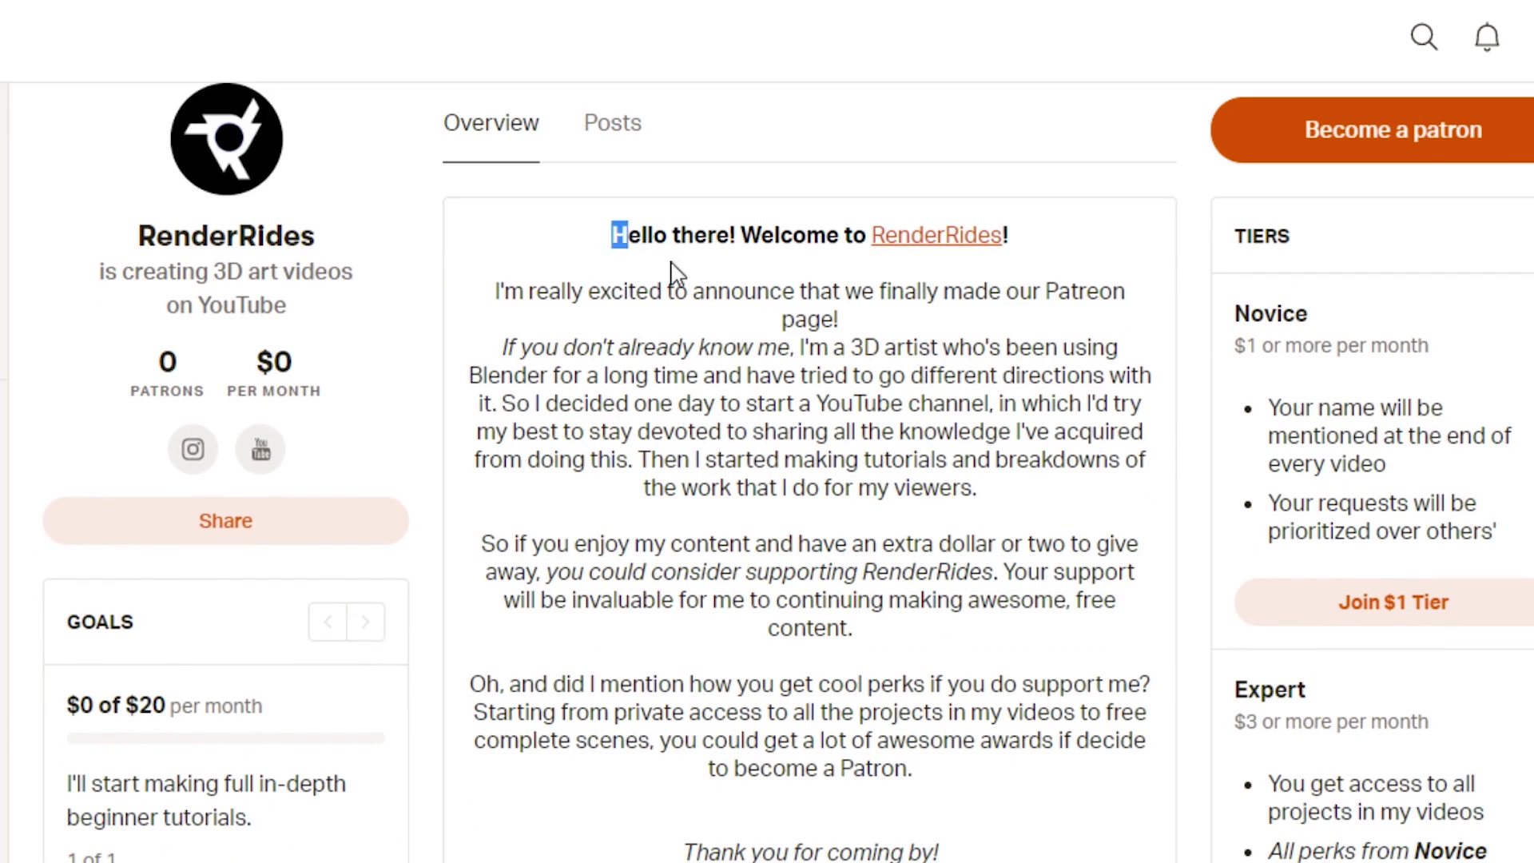
triple_click(619, 235)
drag(706, 285, 966, 845)
click(856, 684)
scroll(855, 688, down, 5)
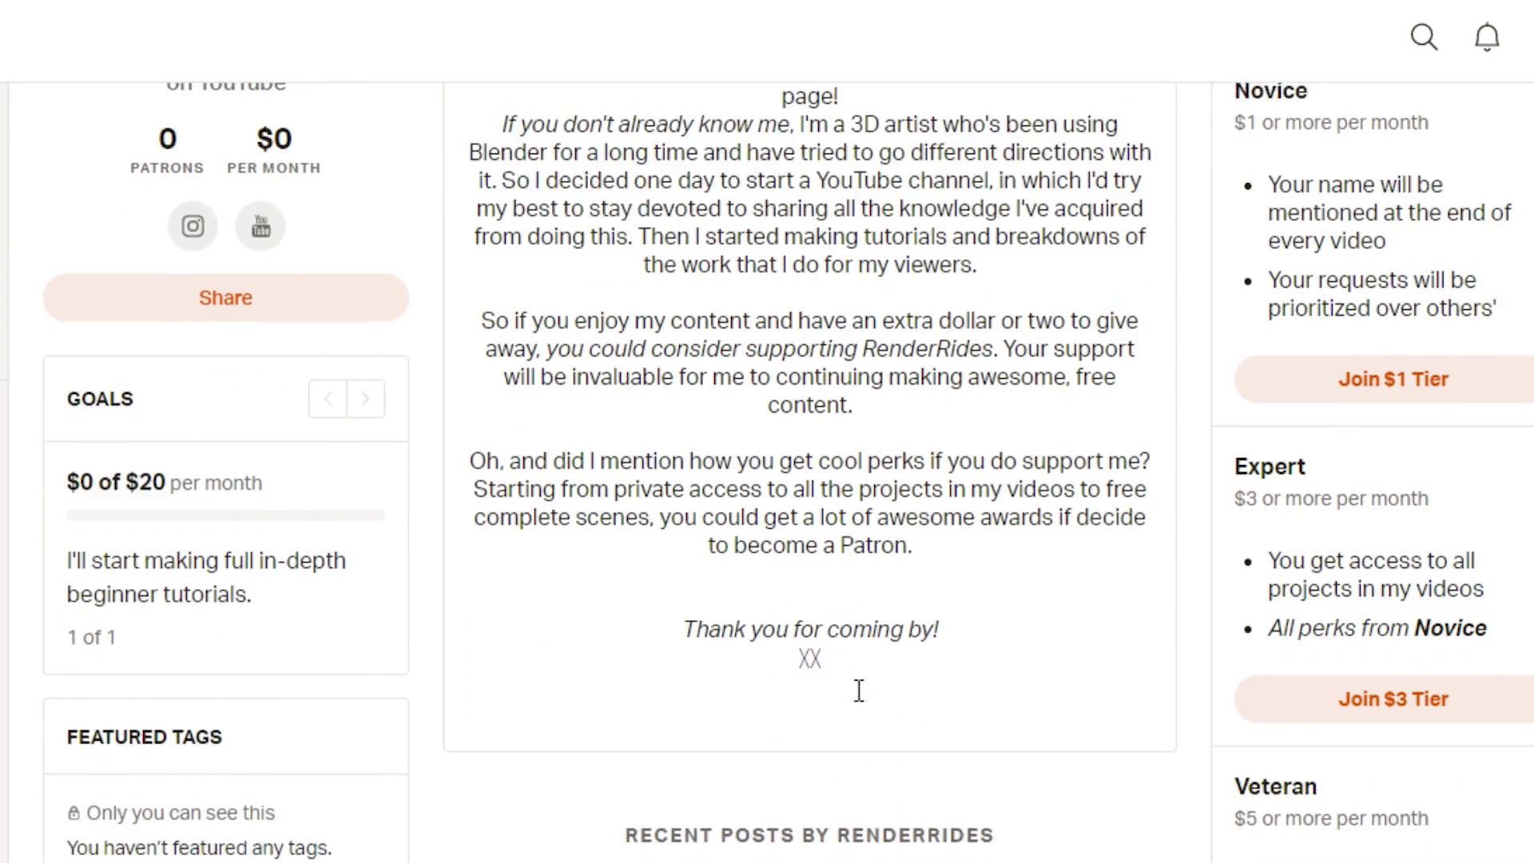
scroll(813, 667, down, 10)
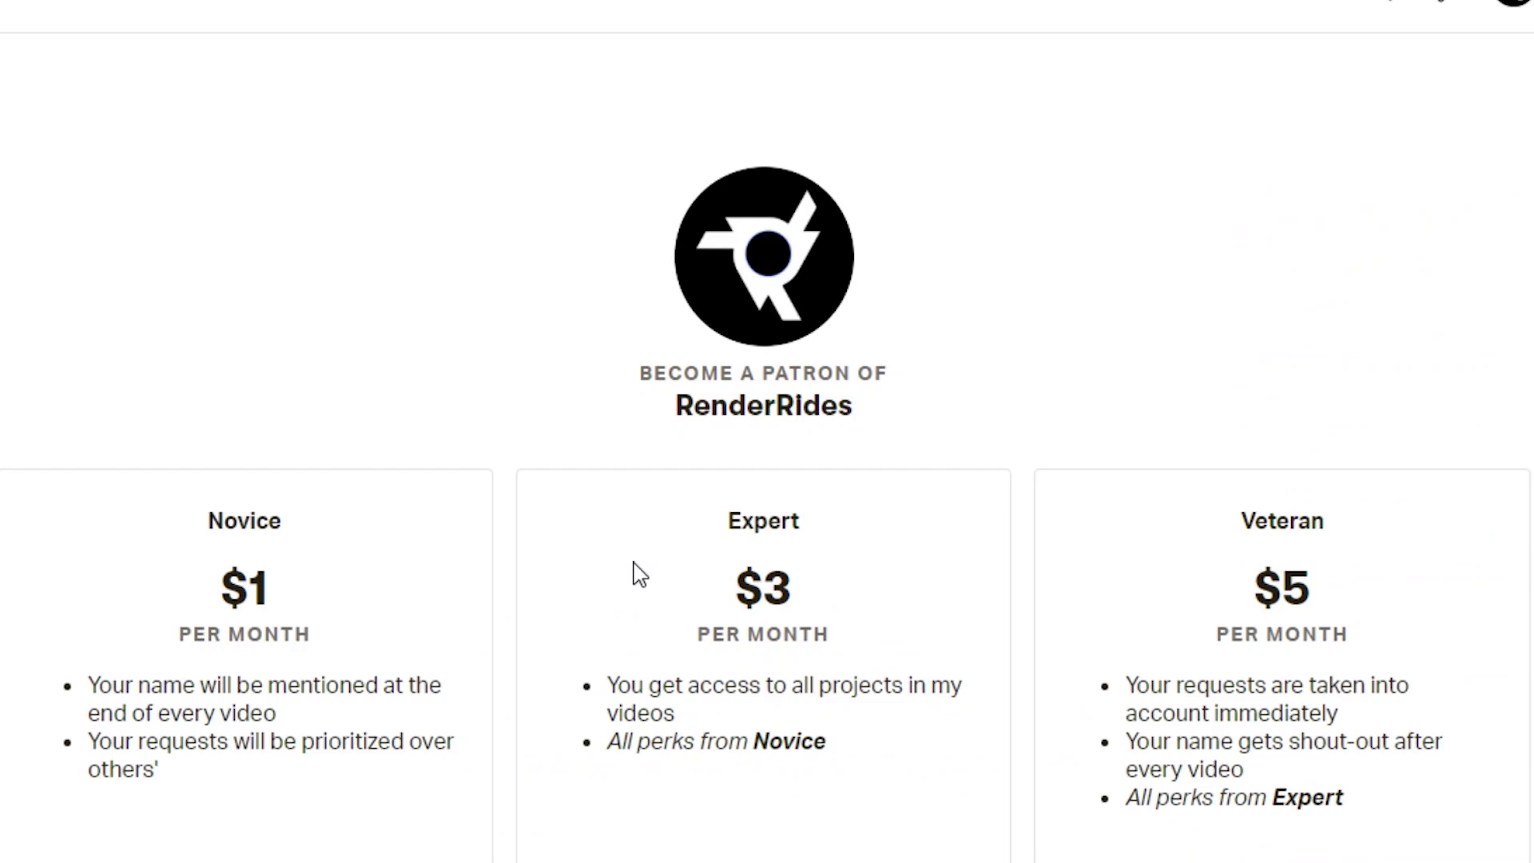
scroll(635, 568, down, 2)
scroll(637, 568, down, 3)
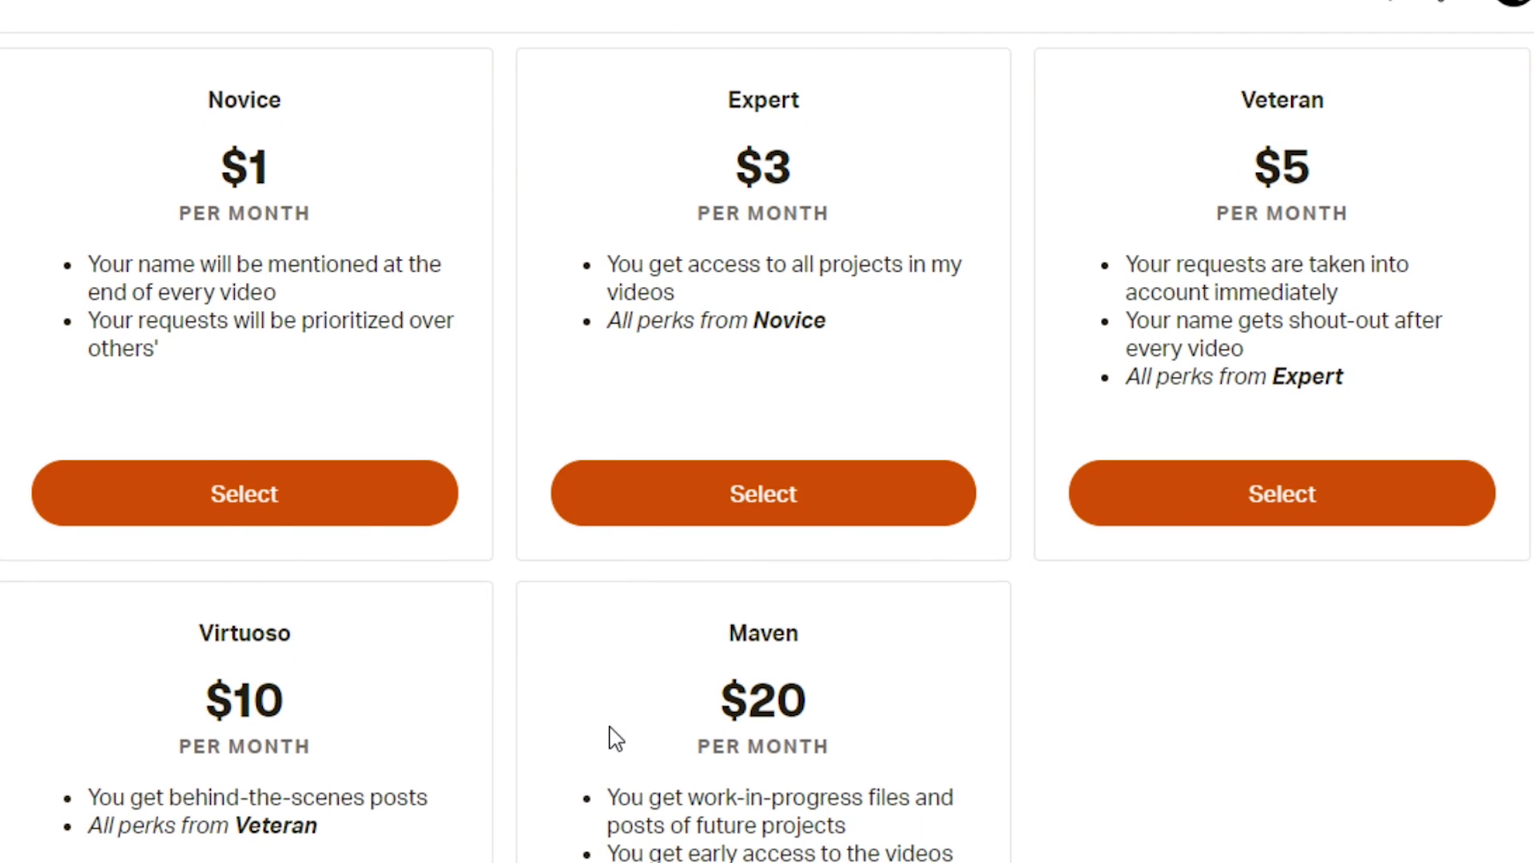
scroll(363, 719, down, 2)
scroll(384, 727, up, 4)
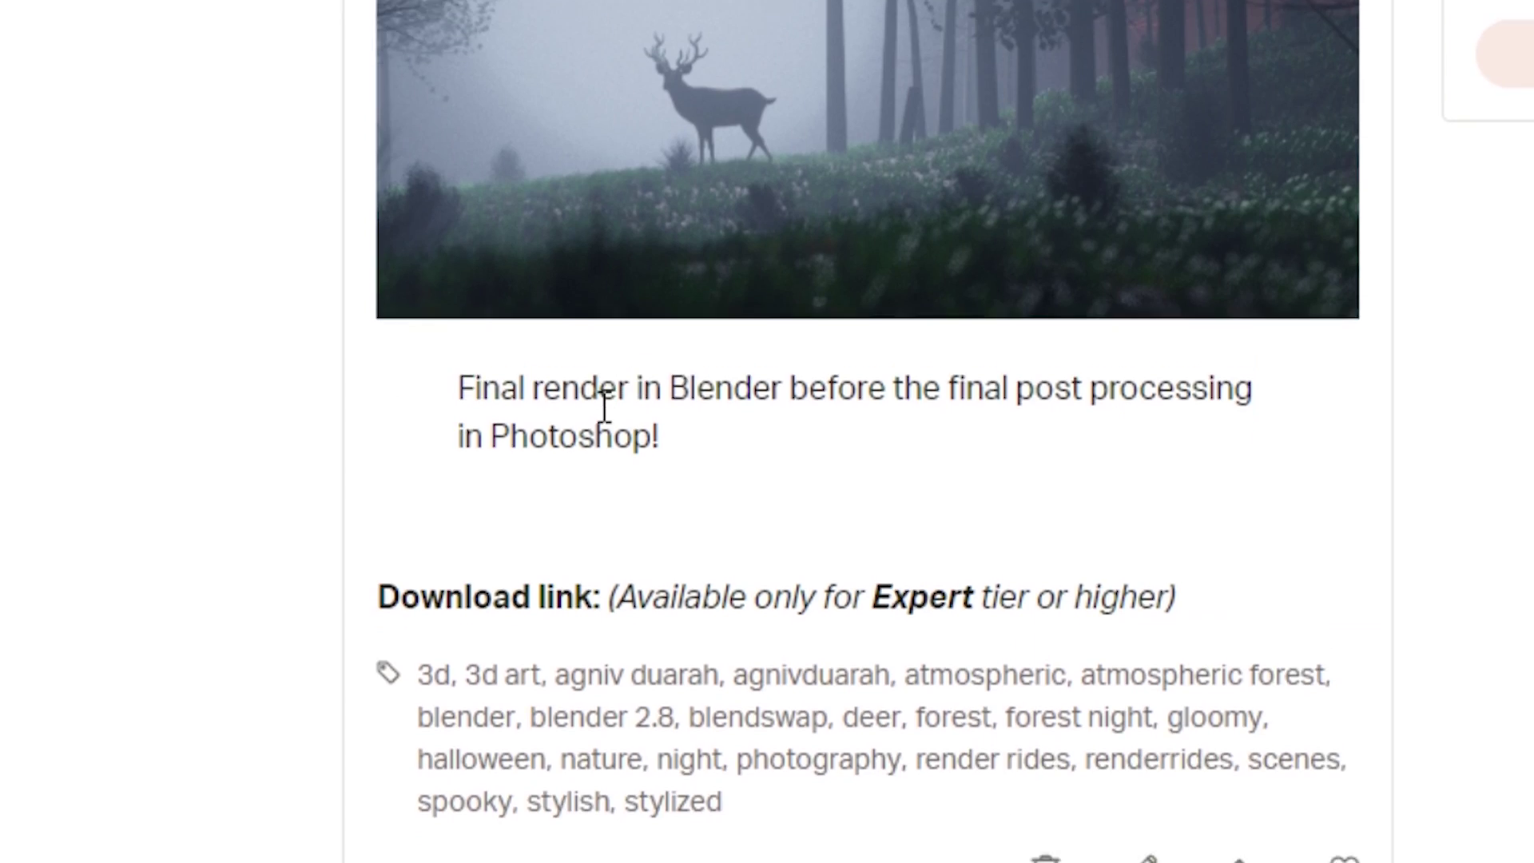
Check the download link note under the forest render post and the price and perks of the Expert tier.
scroll(603, 403, down, 2)
drag(449, 421, 1145, 476)
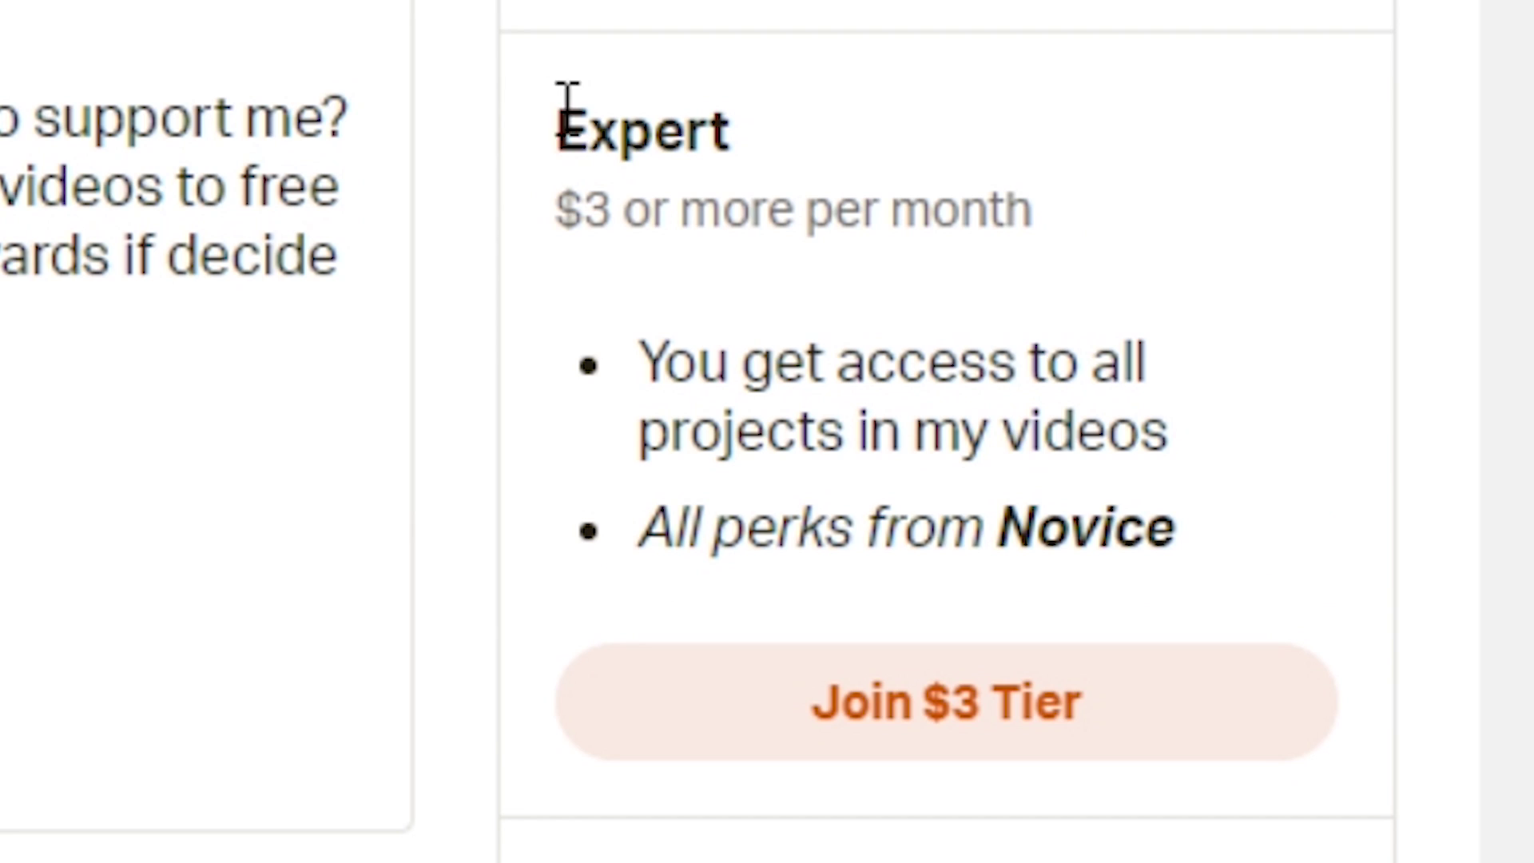
drag(562, 124, 720, 124)
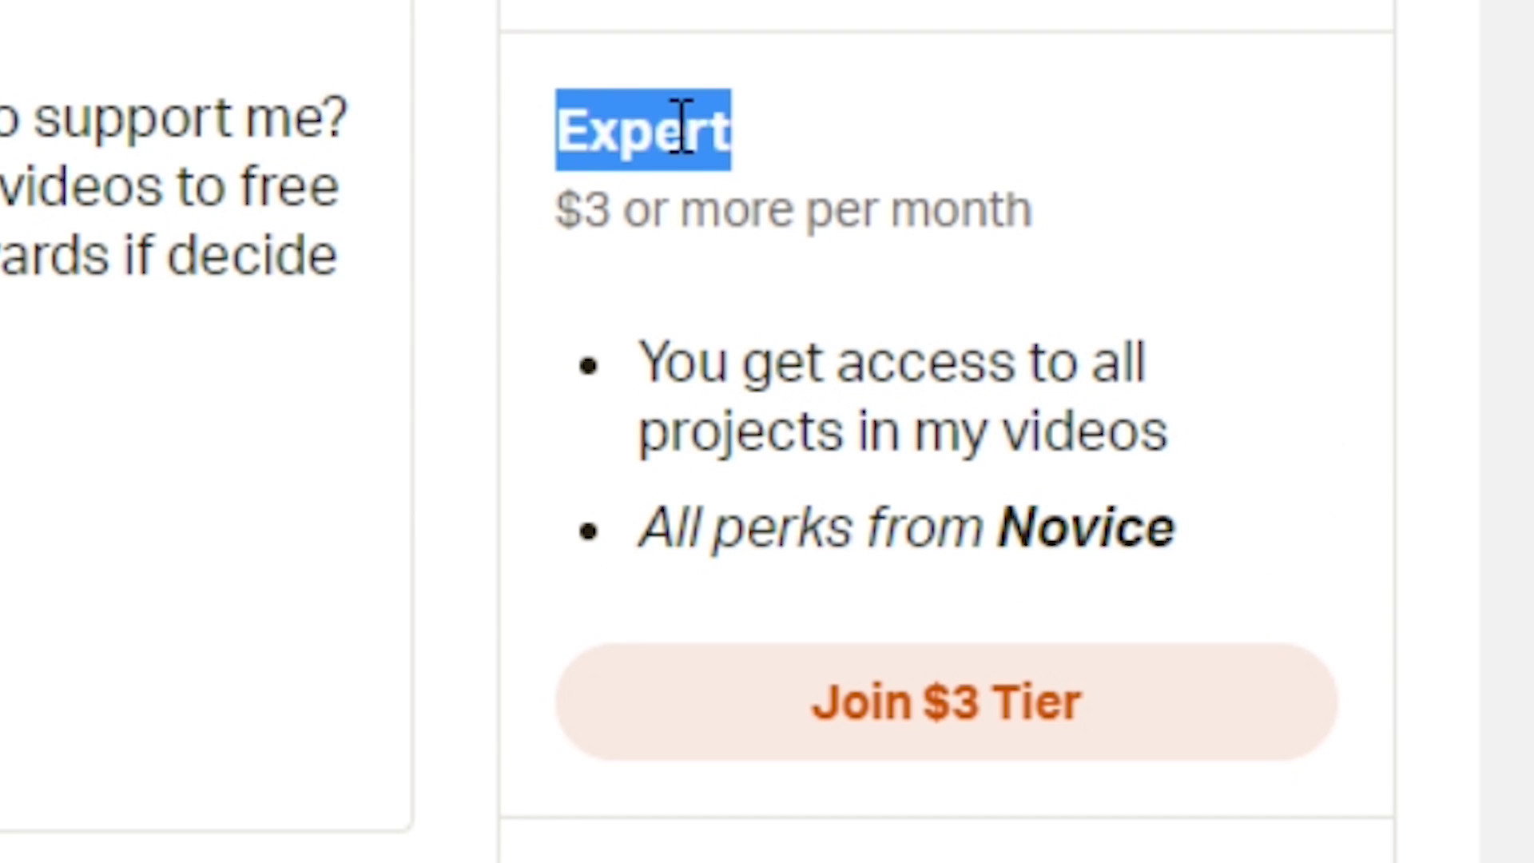
click(679, 123)
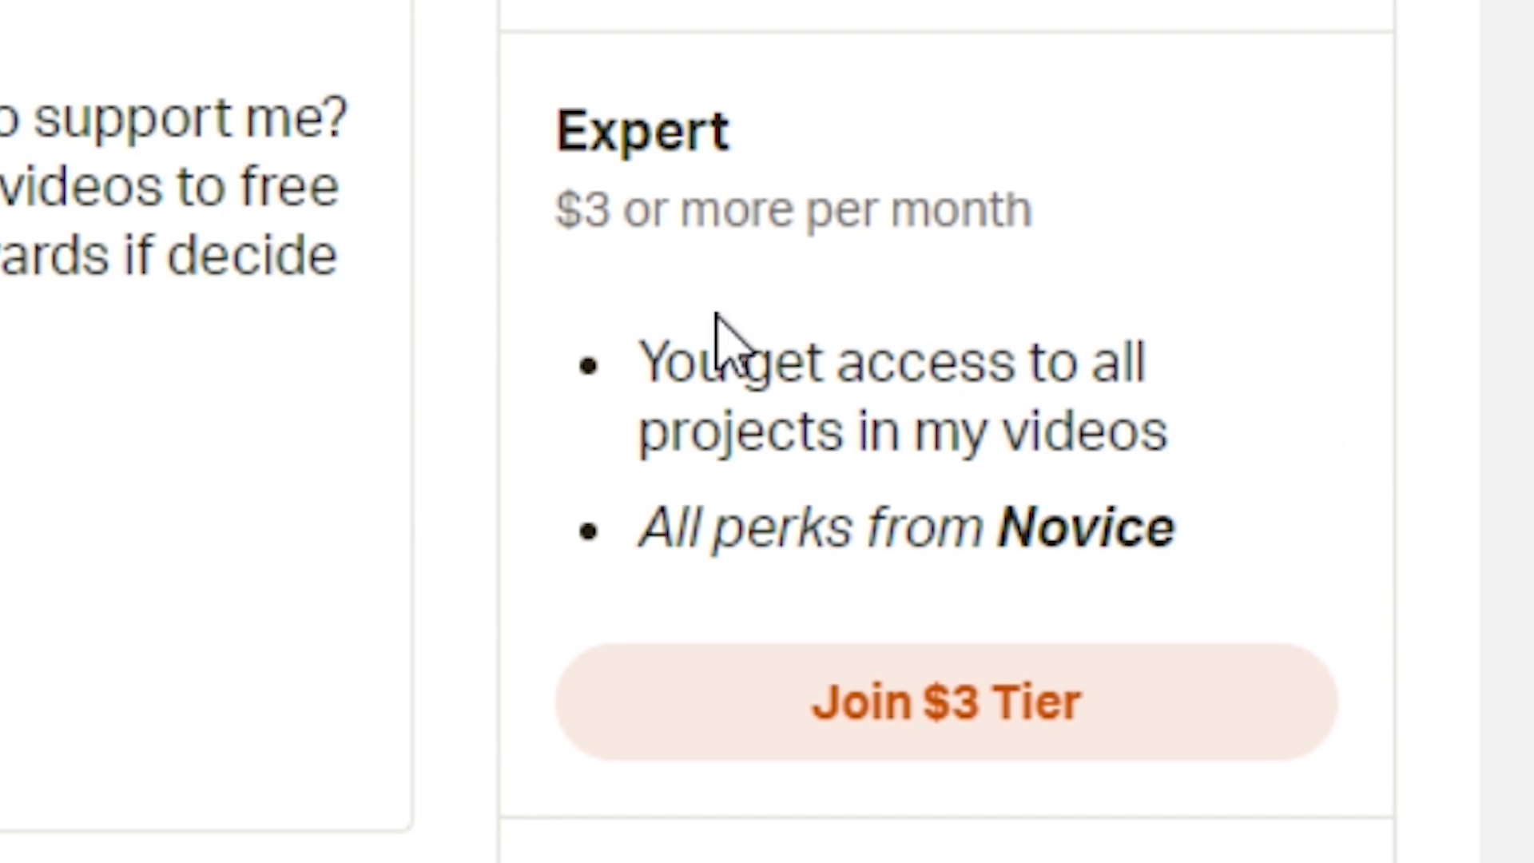
drag(558, 208, 1033, 220)
click(968, 224)
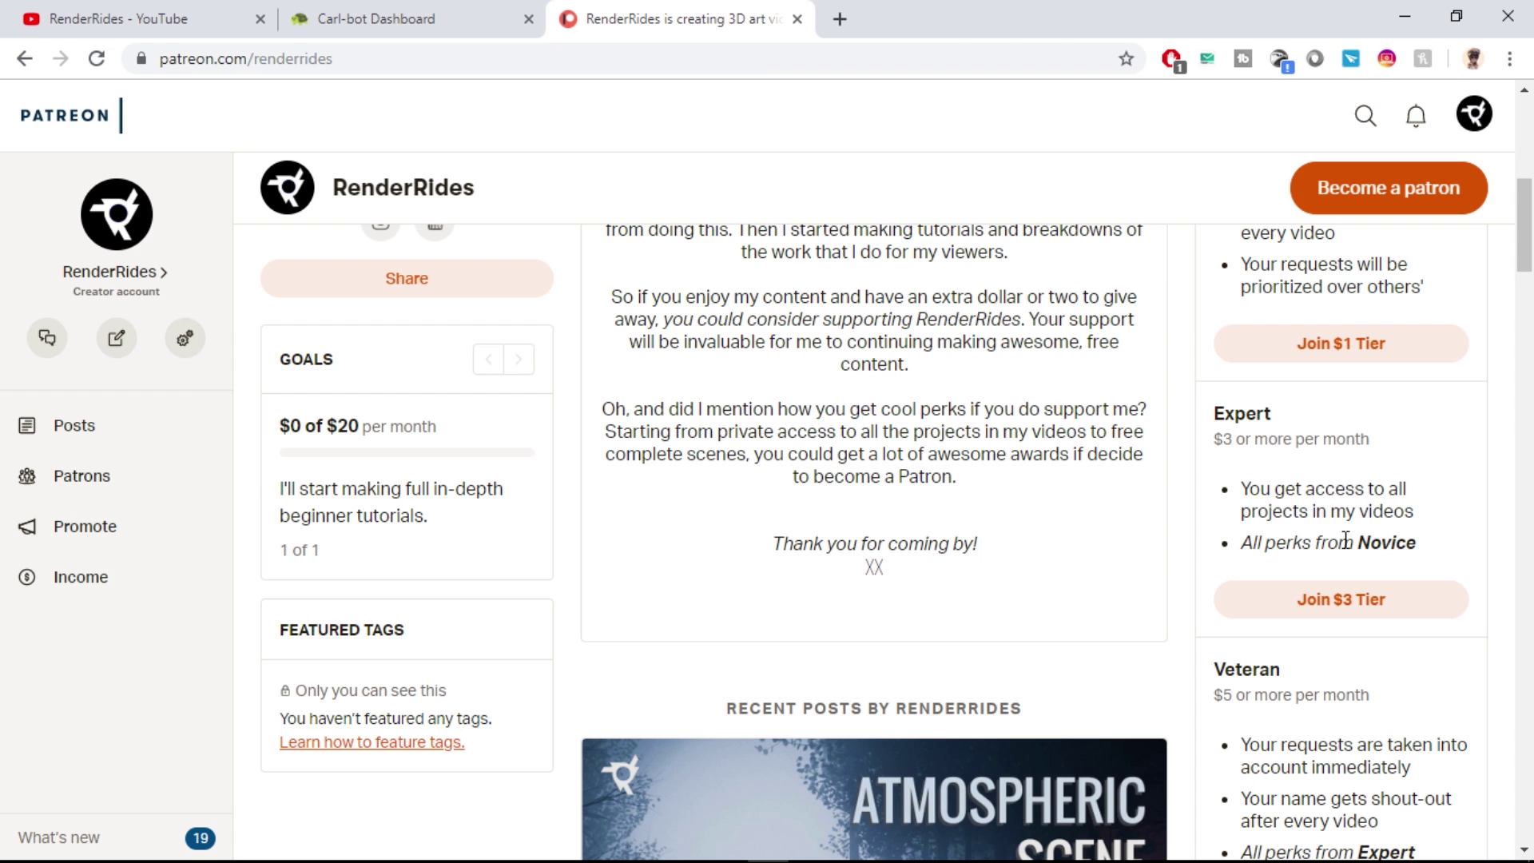
scroll(1342, 543, up, 5)
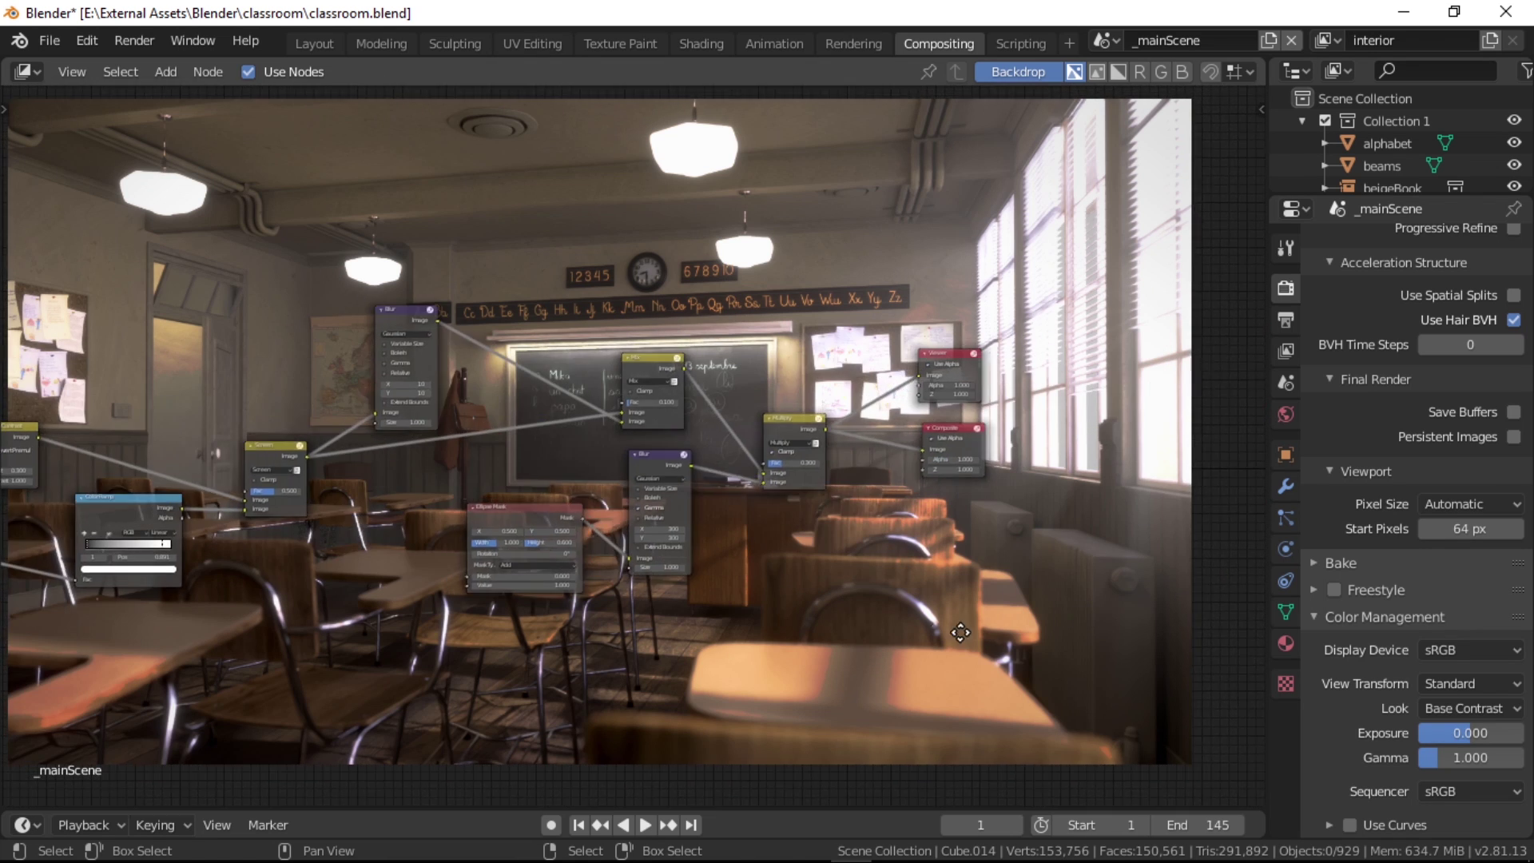
In Blender, add a node to the classroom compositing tree and preview the output of the film-like RGB Curves node.
key(shift+a)
mouse_move(581, 612)
click(751, 386)
click(709, 423)
scroll(750, 540, up, 2)
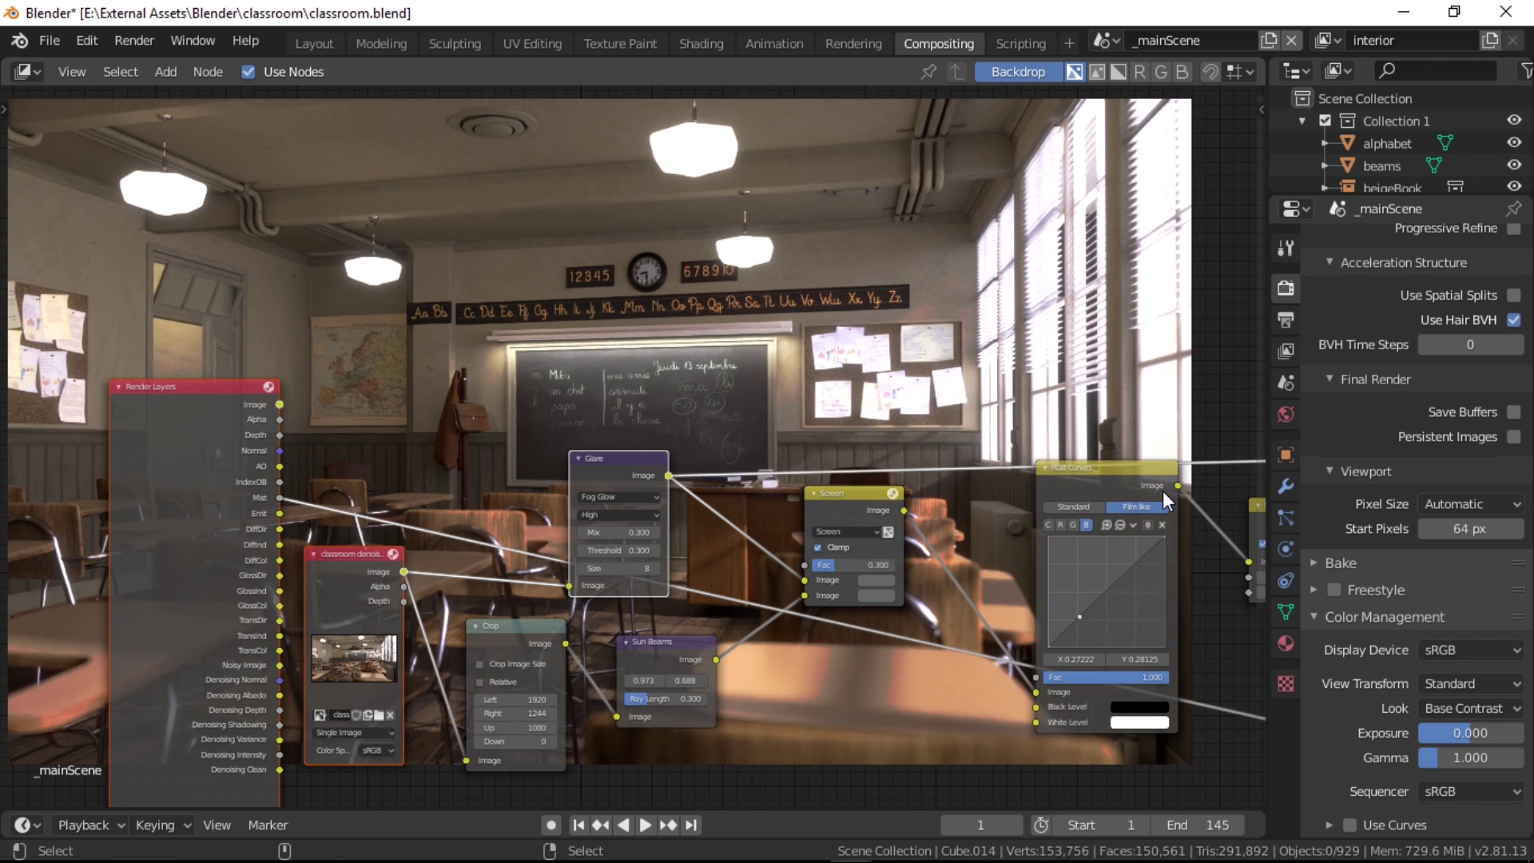
ctrl+shift+click(1162, 491)
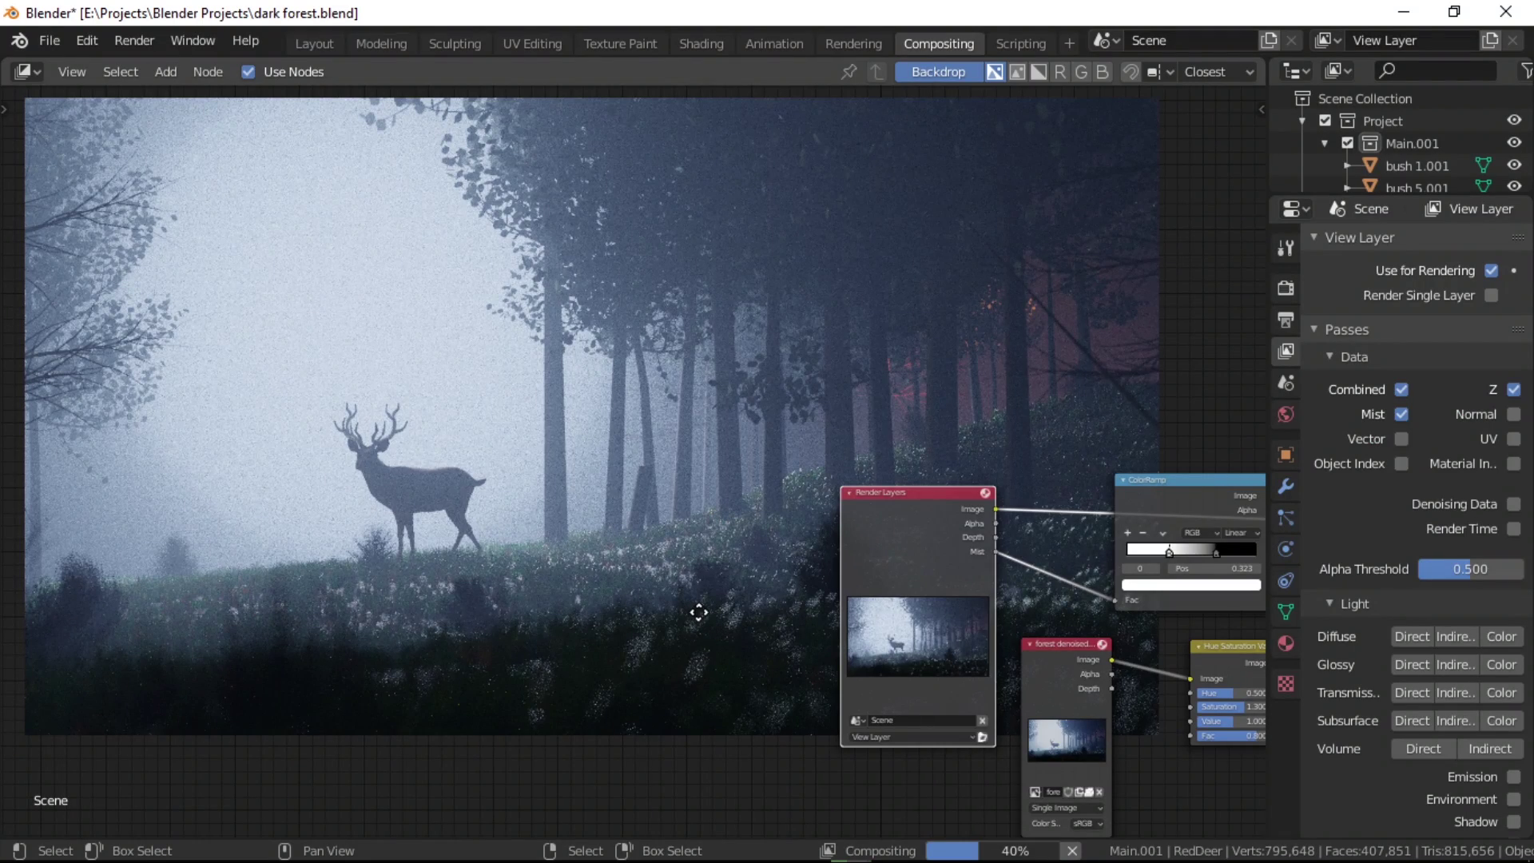
Preview the output of an individual node near the start of the dark forest compositing tree.
click(817, 621)
middle_drag(882, 634, 608, 554)
ctrl+shift+click(832, 541)
middle_drag(803, 428, 909, 528)
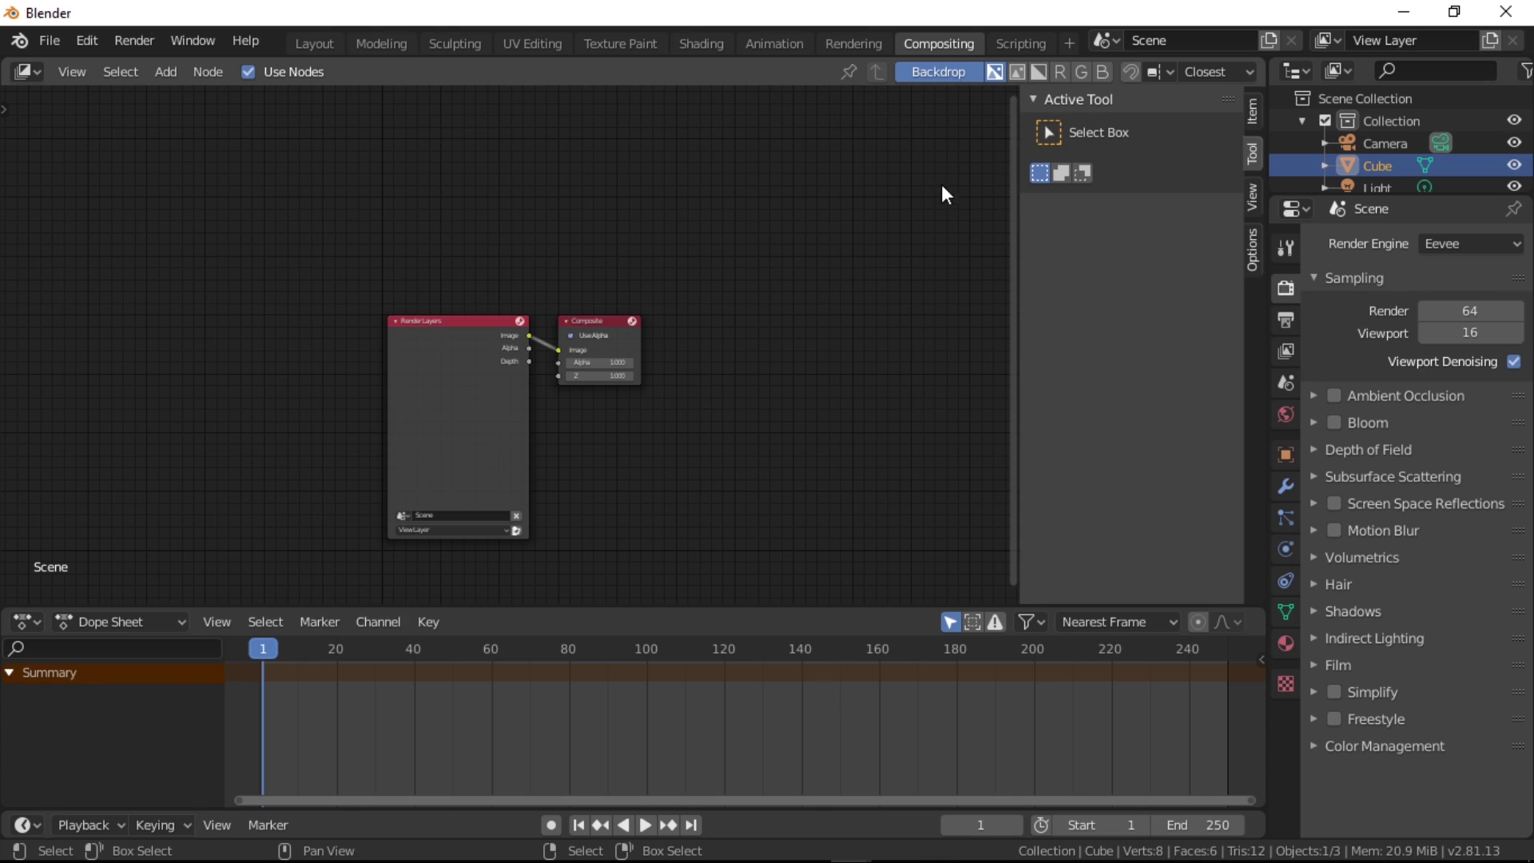
Hide the node editor's sidebar and collapse the dope sheet and timeline areas to enlarge the compositor.
middle_drag(651, 333, 729, 337)
click(249, 72)
key(n)
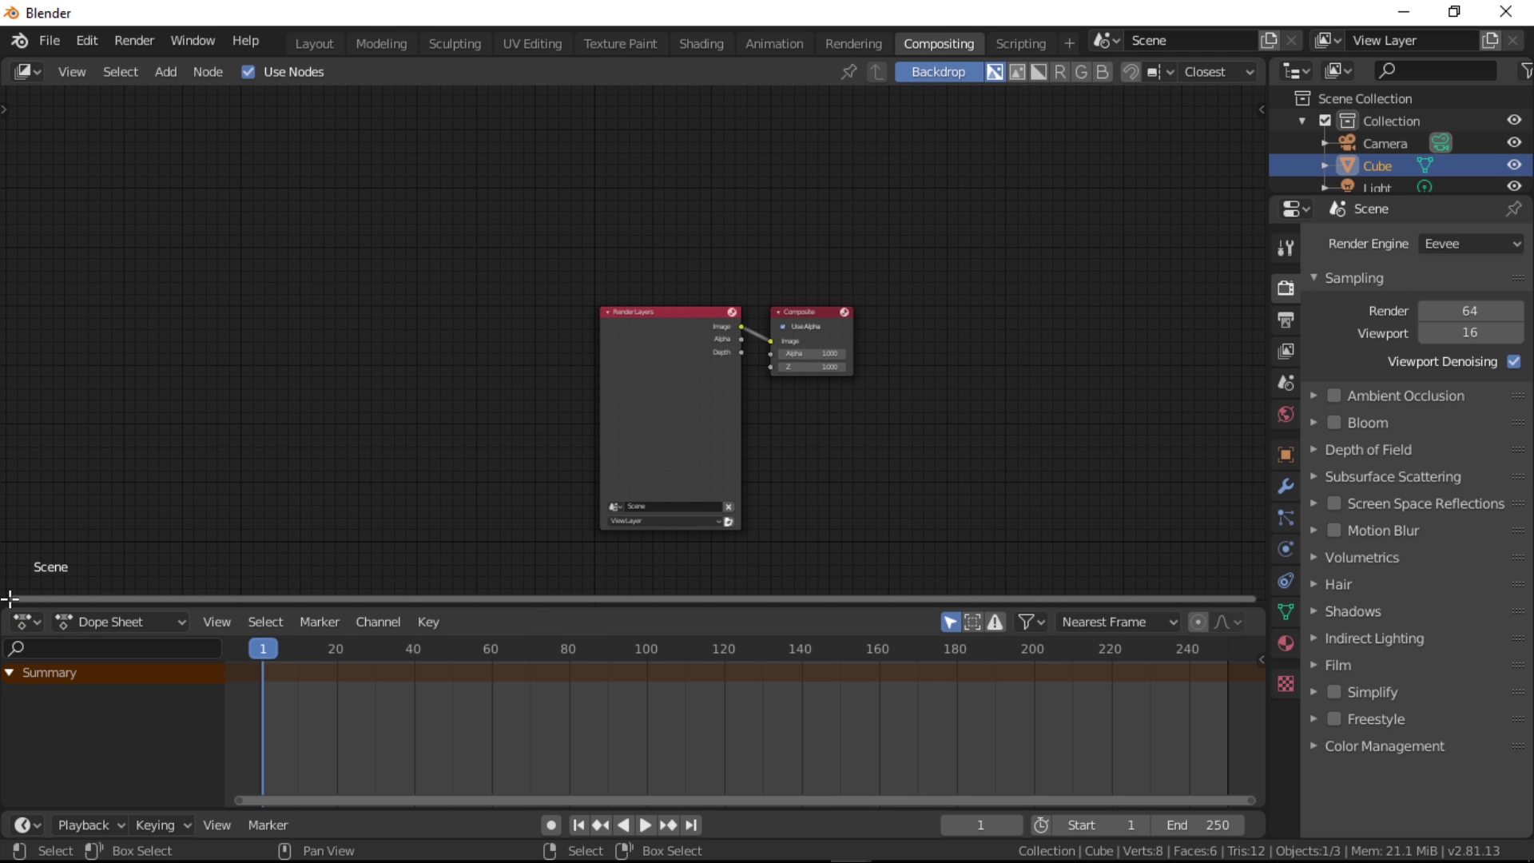
drag(10, 600, 9, 644)
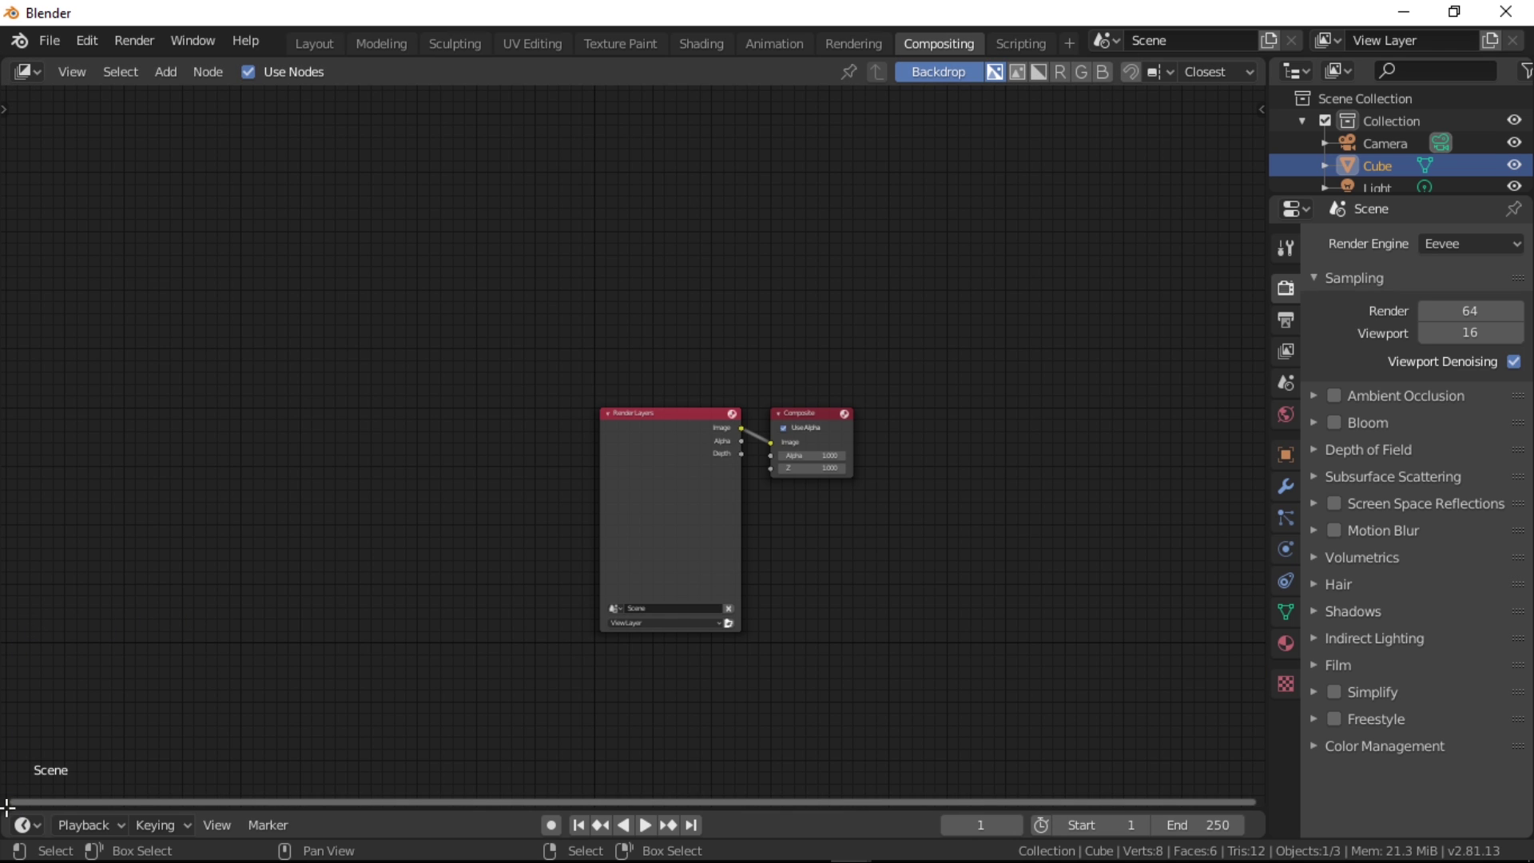
drag(6, 808, 11, 831)
Move the Render Layers and Composite nodes farther apart, leaving a wide gap for further nodes.
mouse_move(484, 605)
middle_down()
mouse_move(408, 615)
mouse_move(511, 597)
middle_up()
scroll(503, 568, up, 4)
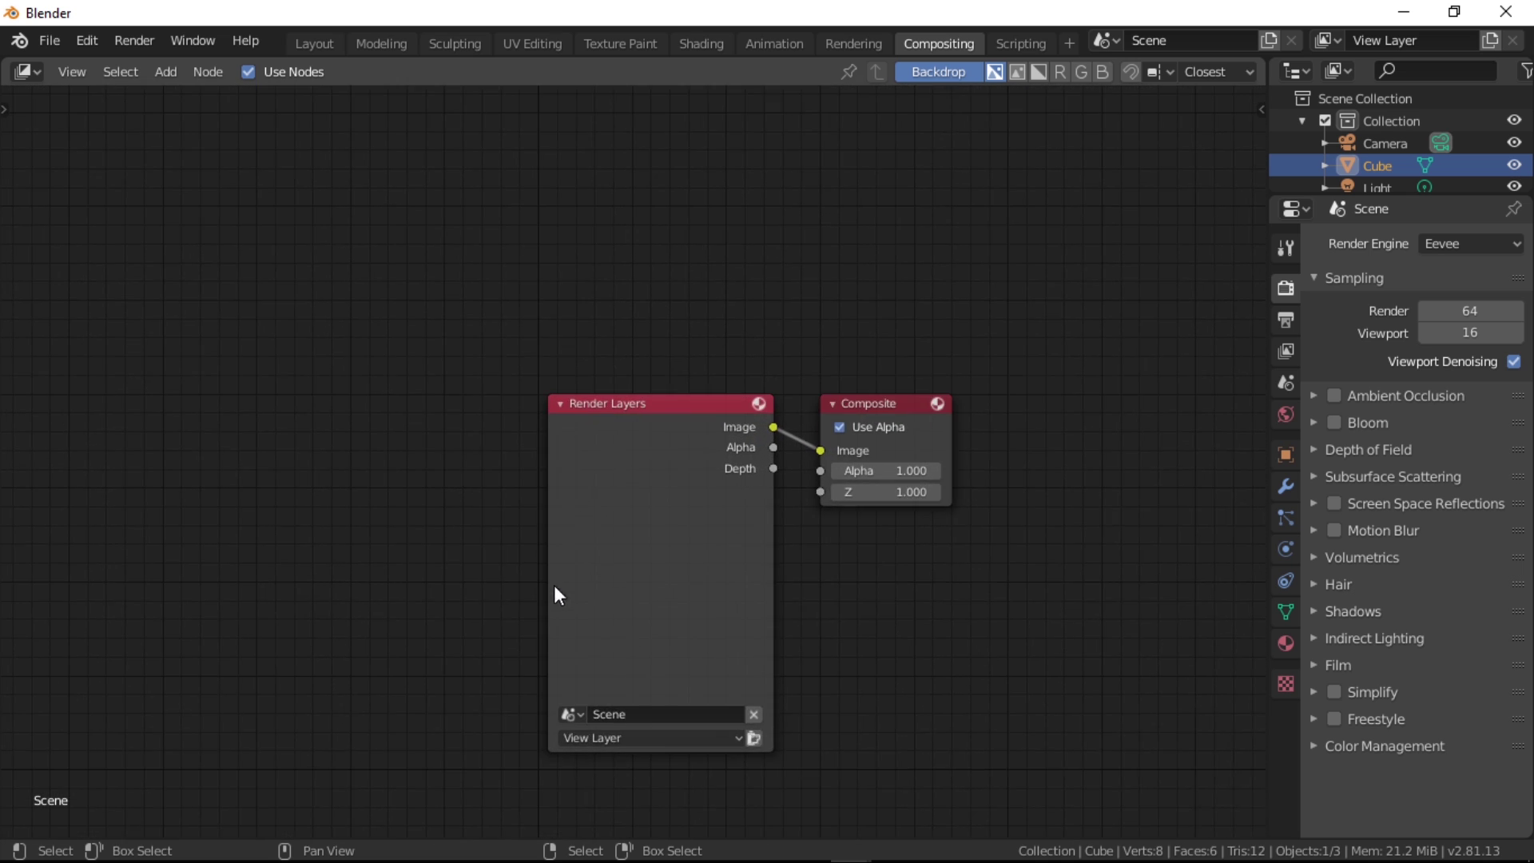
drag(645, 478, 396, 454)
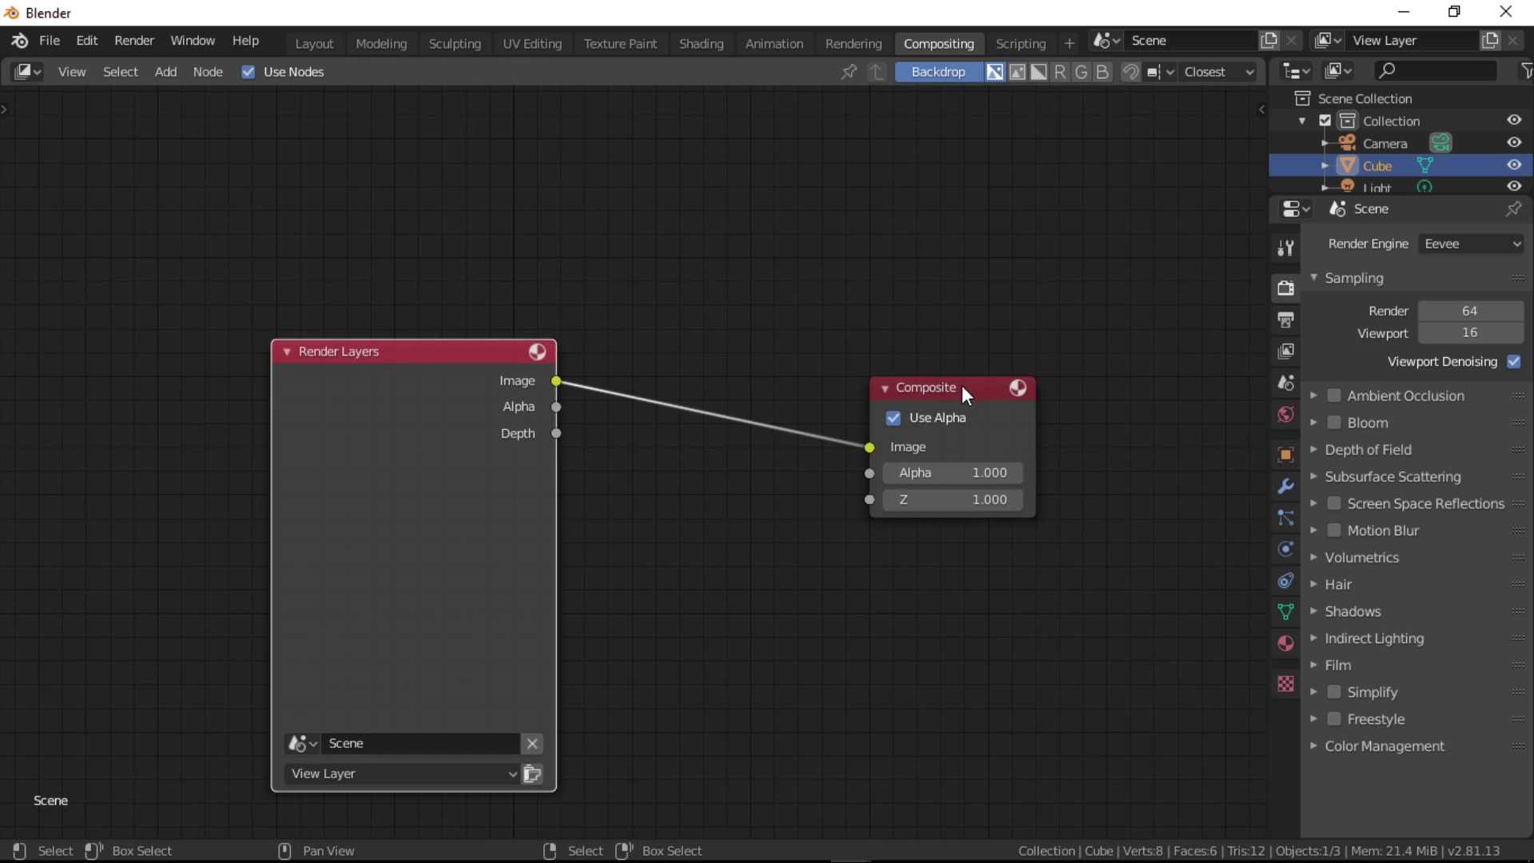
drag(965, 396, 1143, 361)
scroll(943, 542, down, 1)
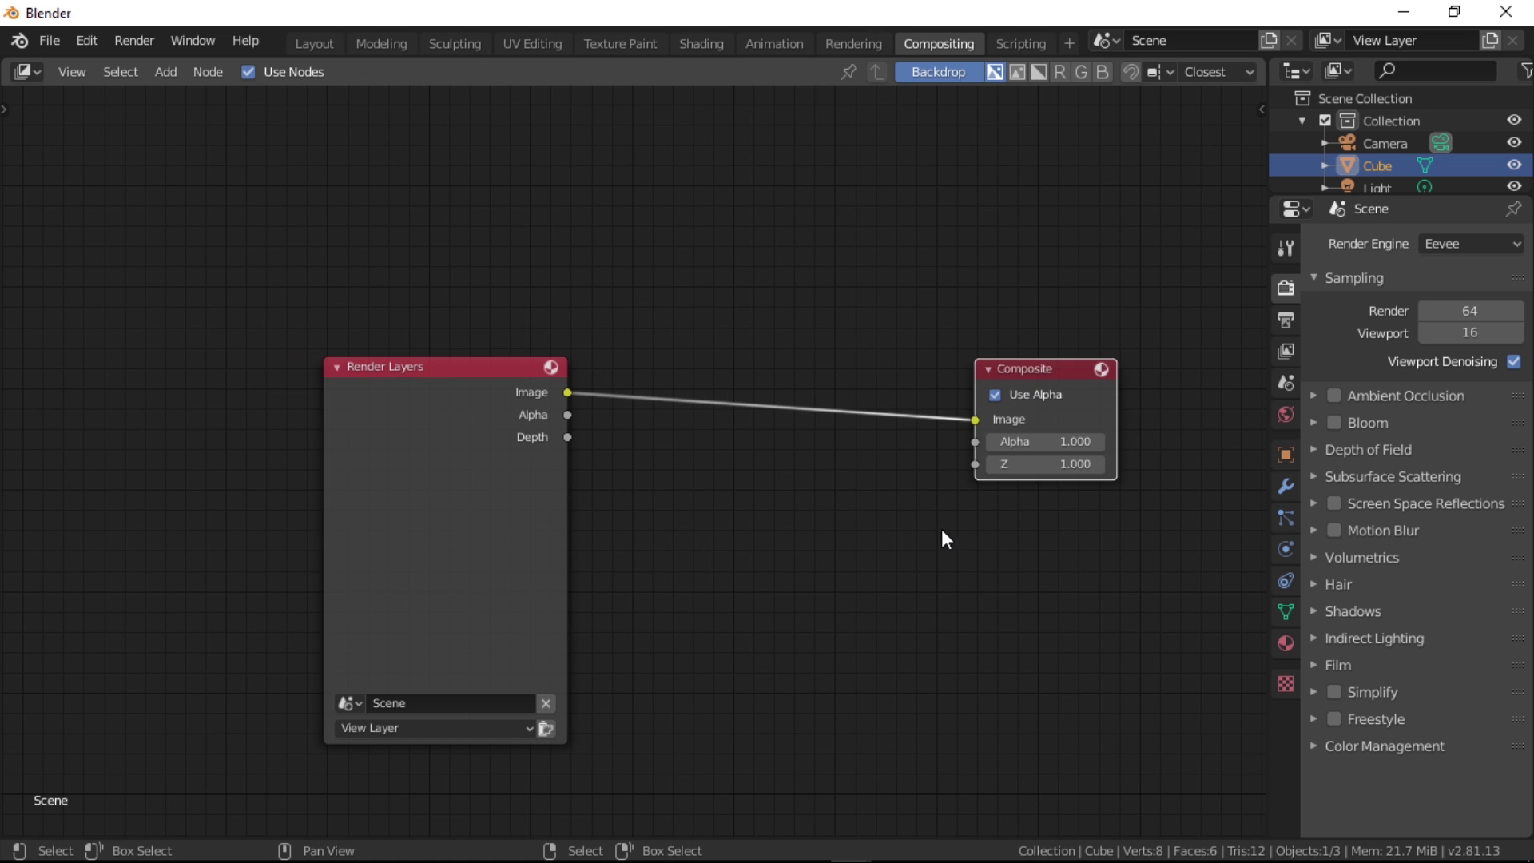
Examine the view layer and scene choices offered by the Render Layers node.
middle_drag(943, 541, 977, 493)
middle_drag(543, 345, 567, 404)
click(564, 692)
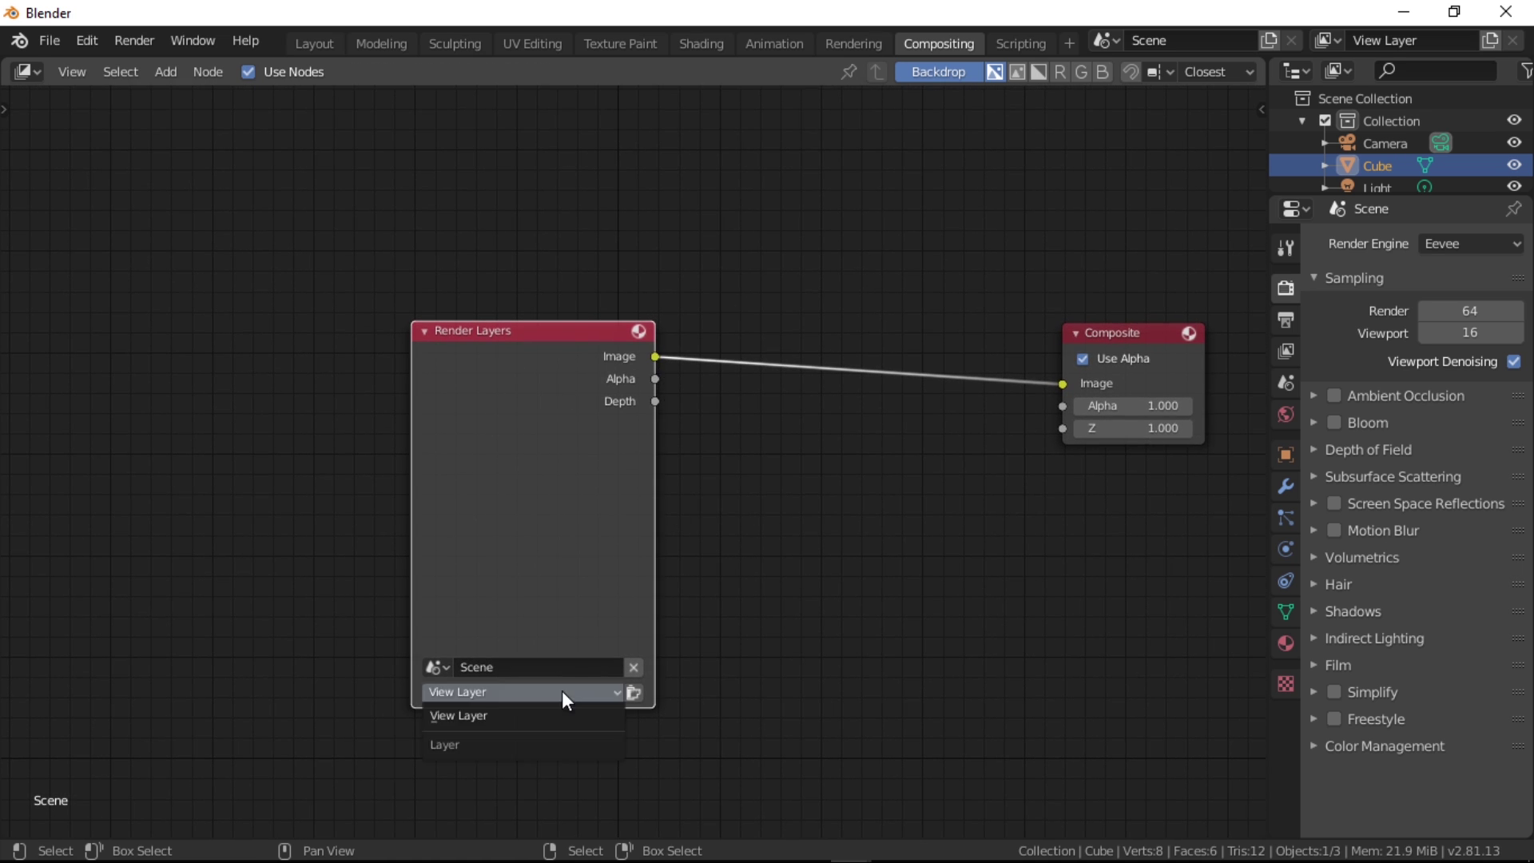
click(439, 669)
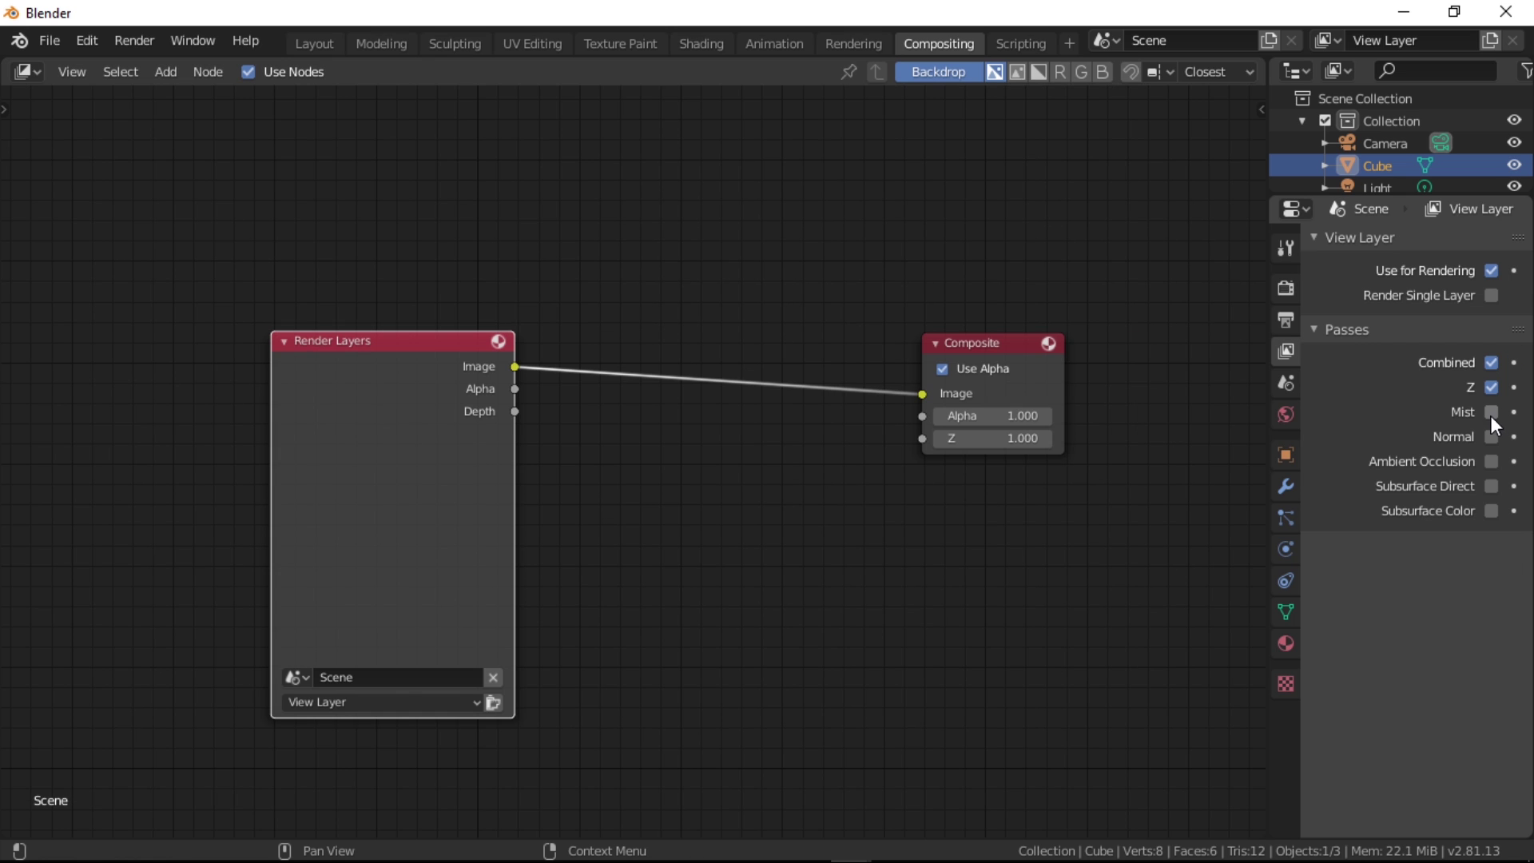
Enable the Mist, Normal, Ambient Occlusion, Subsurface Direct and Subsurface Color passes, and switch them all off again.
click(1491, 412)
click(1490, 437)
click(1491, 461)
click(1491, 486)
click(1491, 510)
click(1490, 486)
drag(1491, 512, 1491, 410)
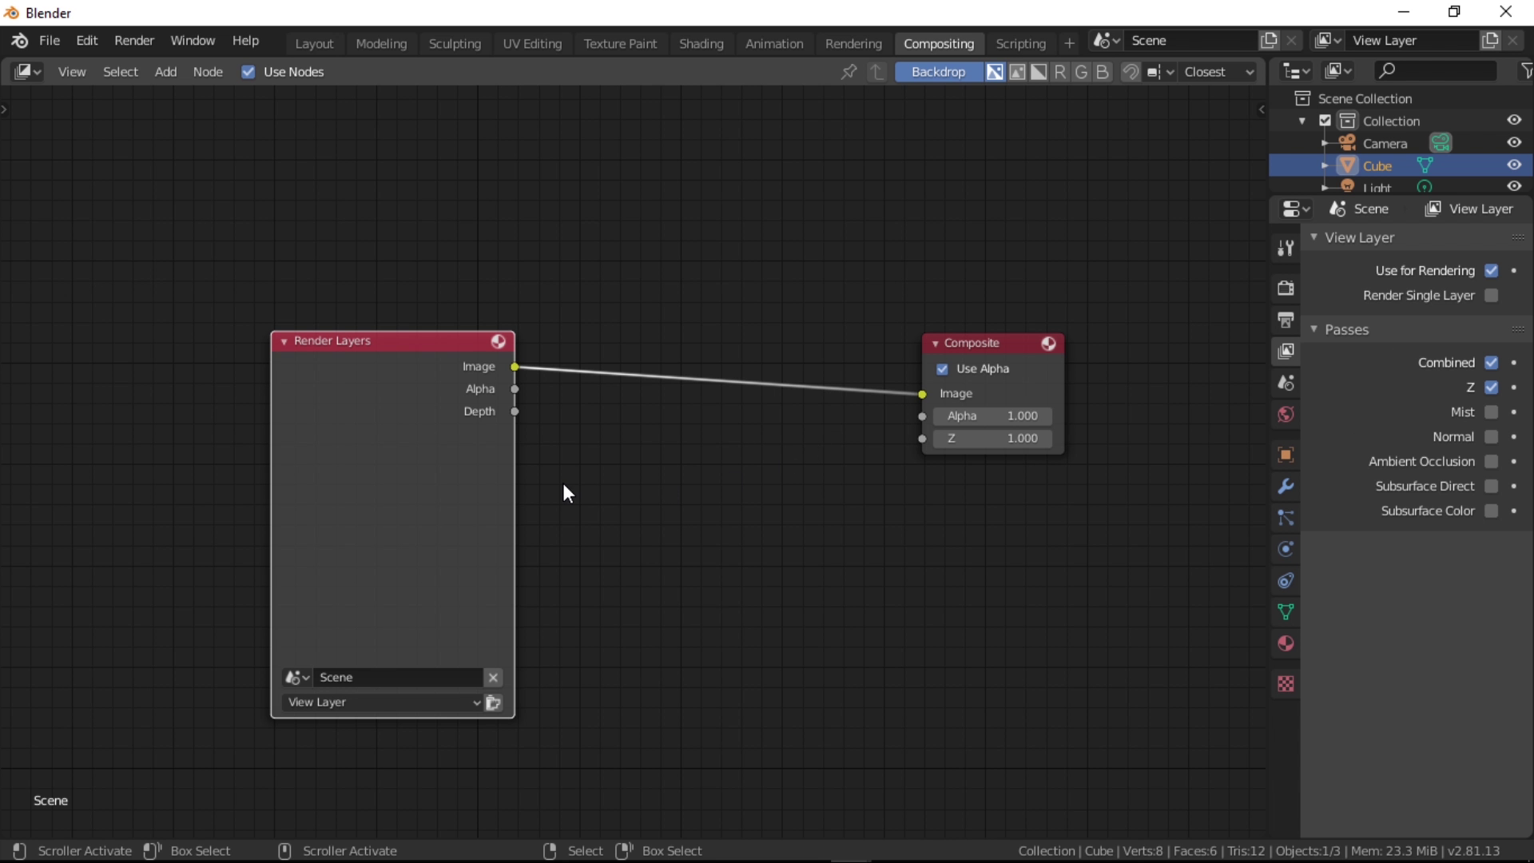
Switch the Composite node's Use Alpha option off and on again.
scroll(576, 500, up, 1)
scroll(588, 514, down, 2)
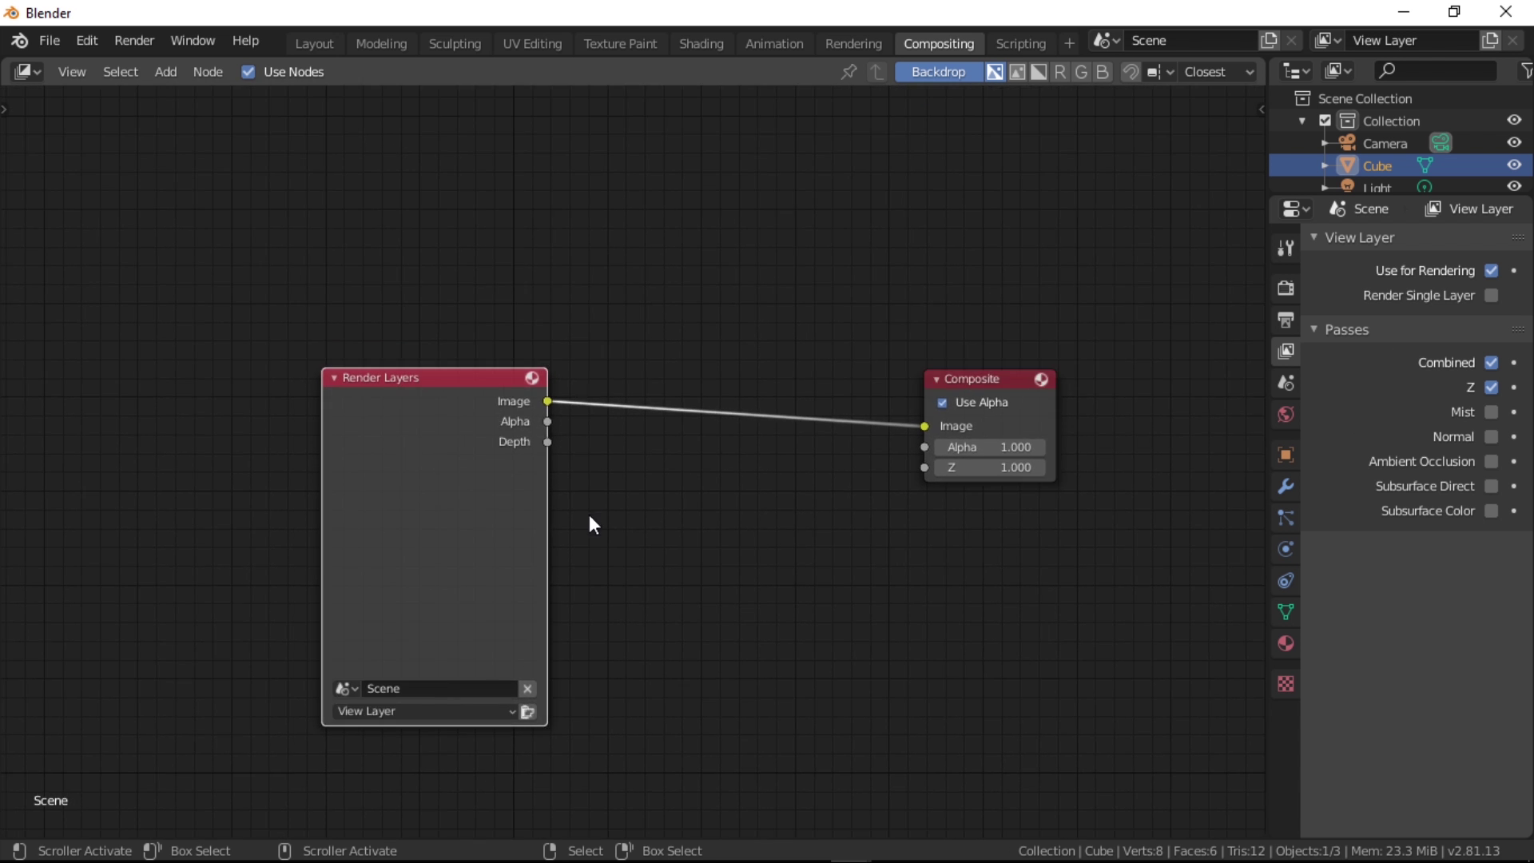
middle_drag(588, 515, 634, 410)
scroll(634, 410, up, 2)
click(754, 462)
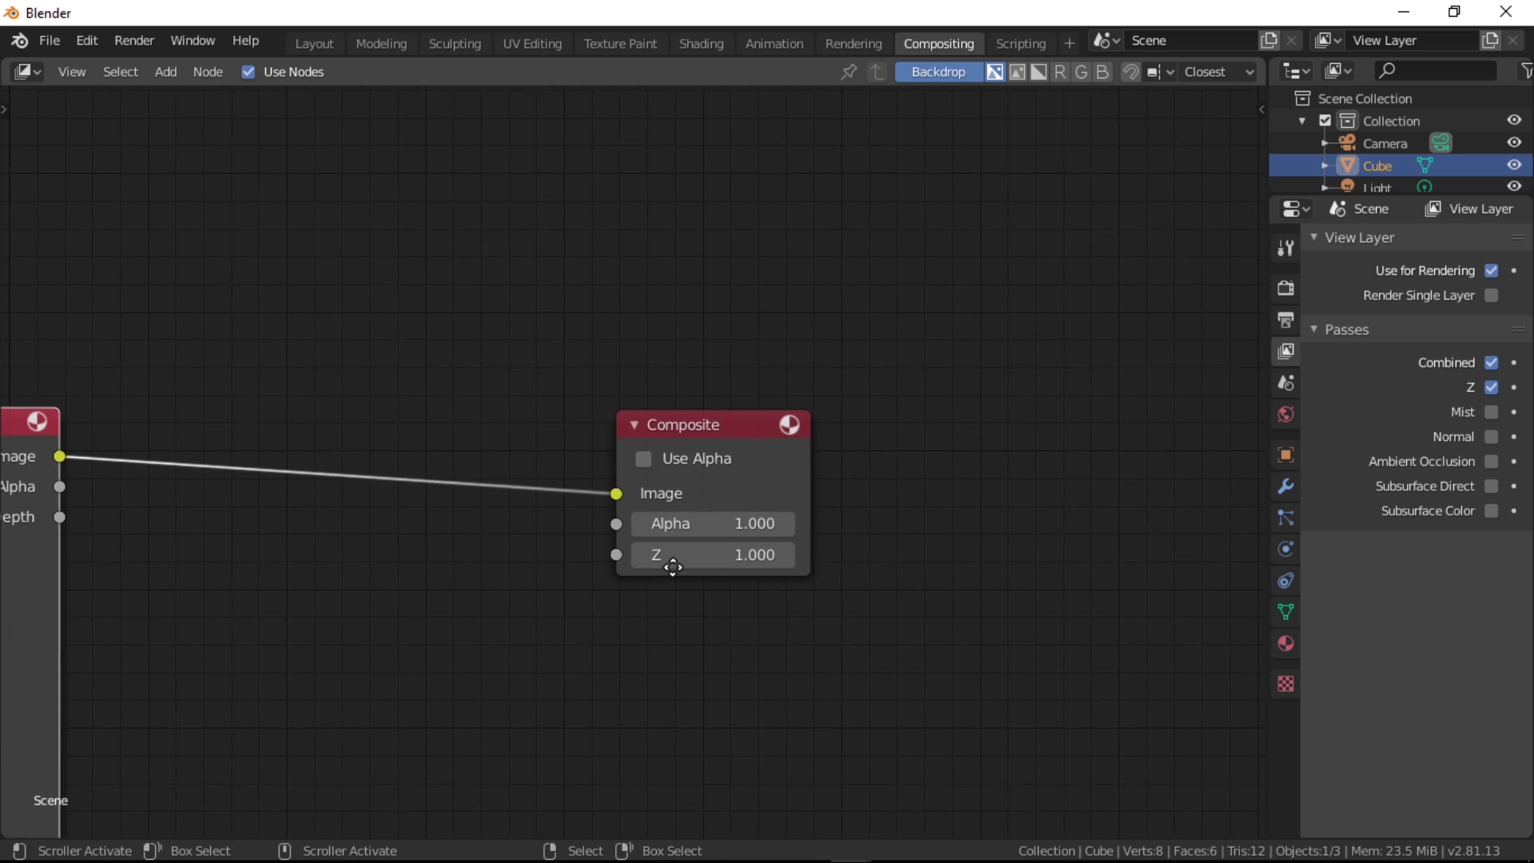
click(659, 449)
middle_drag(569, 517, 742, 474)
click(789, 405)
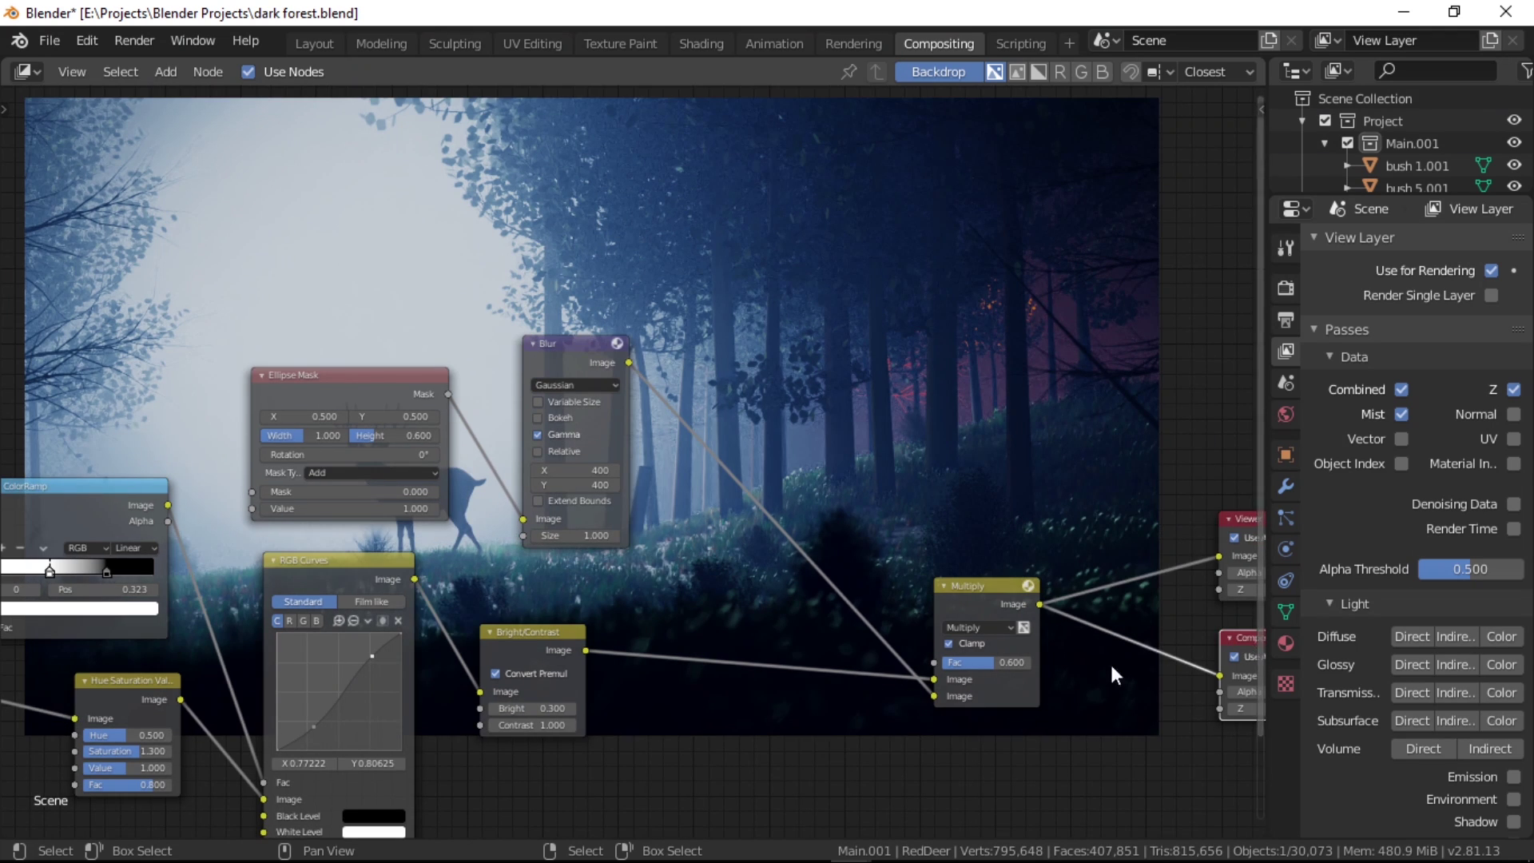
Cut the link between the Ellipse Mask and Blur nodes in the dark forest tree, and undo the cut.
middle_drag(1114, 671, 836, 652)
ctrl+right_drag(467, 473, 503, 473)
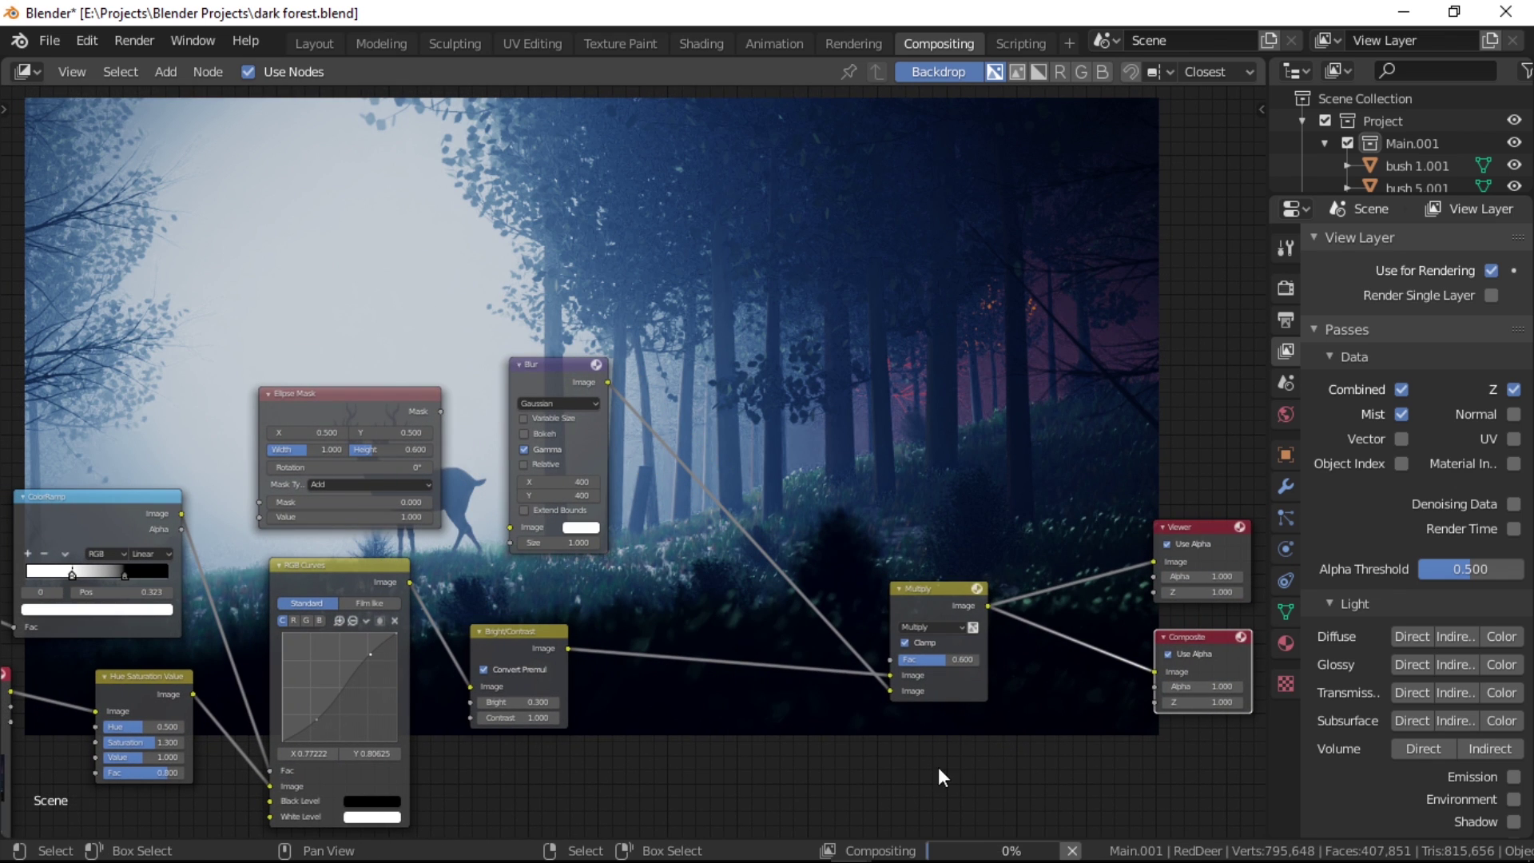
middle_drag(706, 611, 717, 689)
key(ctrl+z)
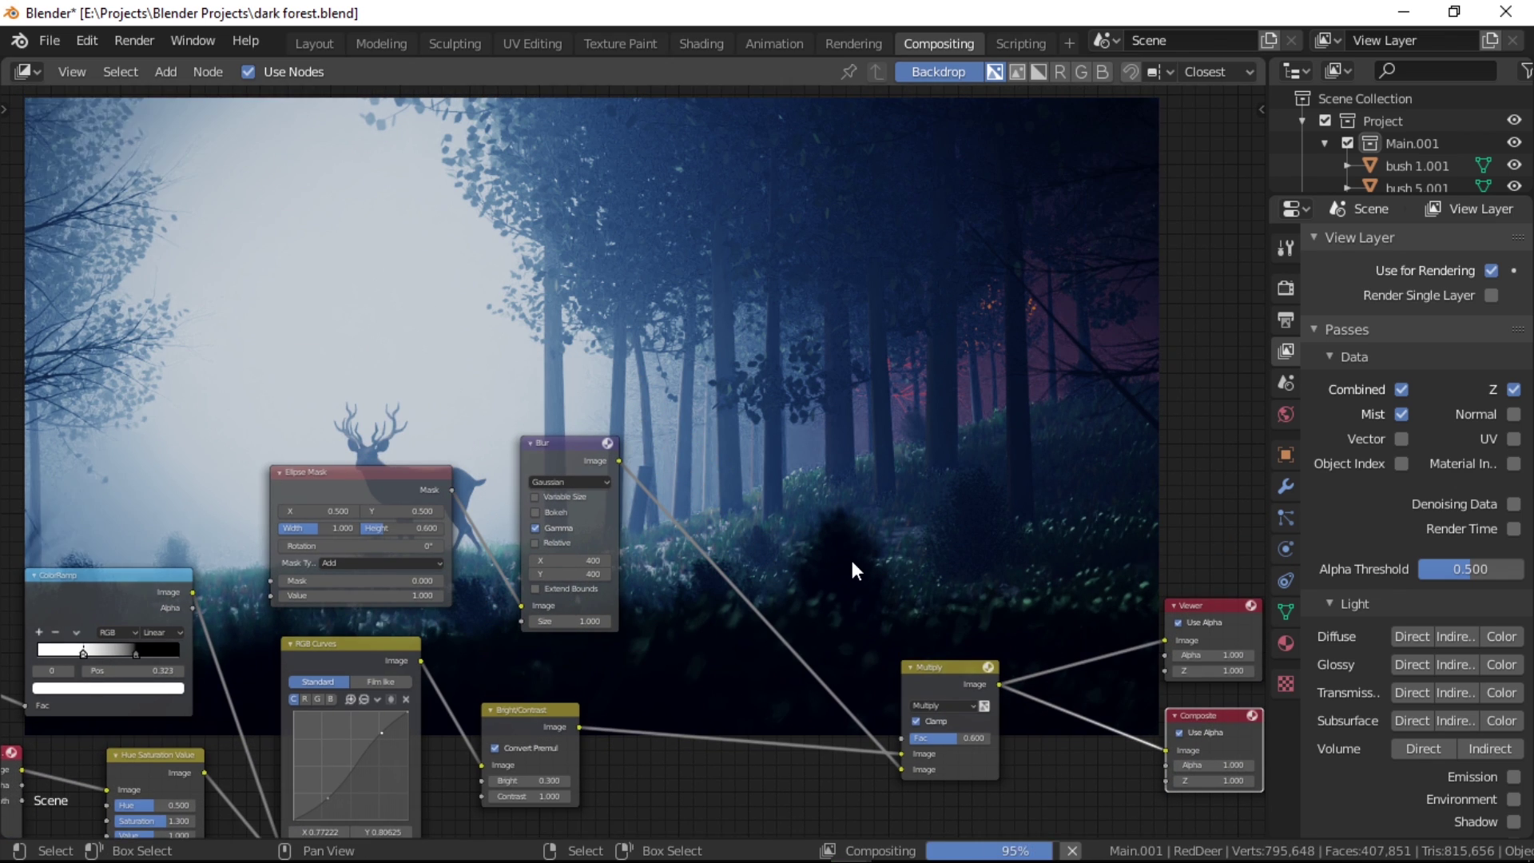
Display the dark forest scene's composited render result in the separate render window.
ctrl+middle_drag(852, 560, 799, 607)
middle_drag(799, 607, 908, 586)
click(134, 40)
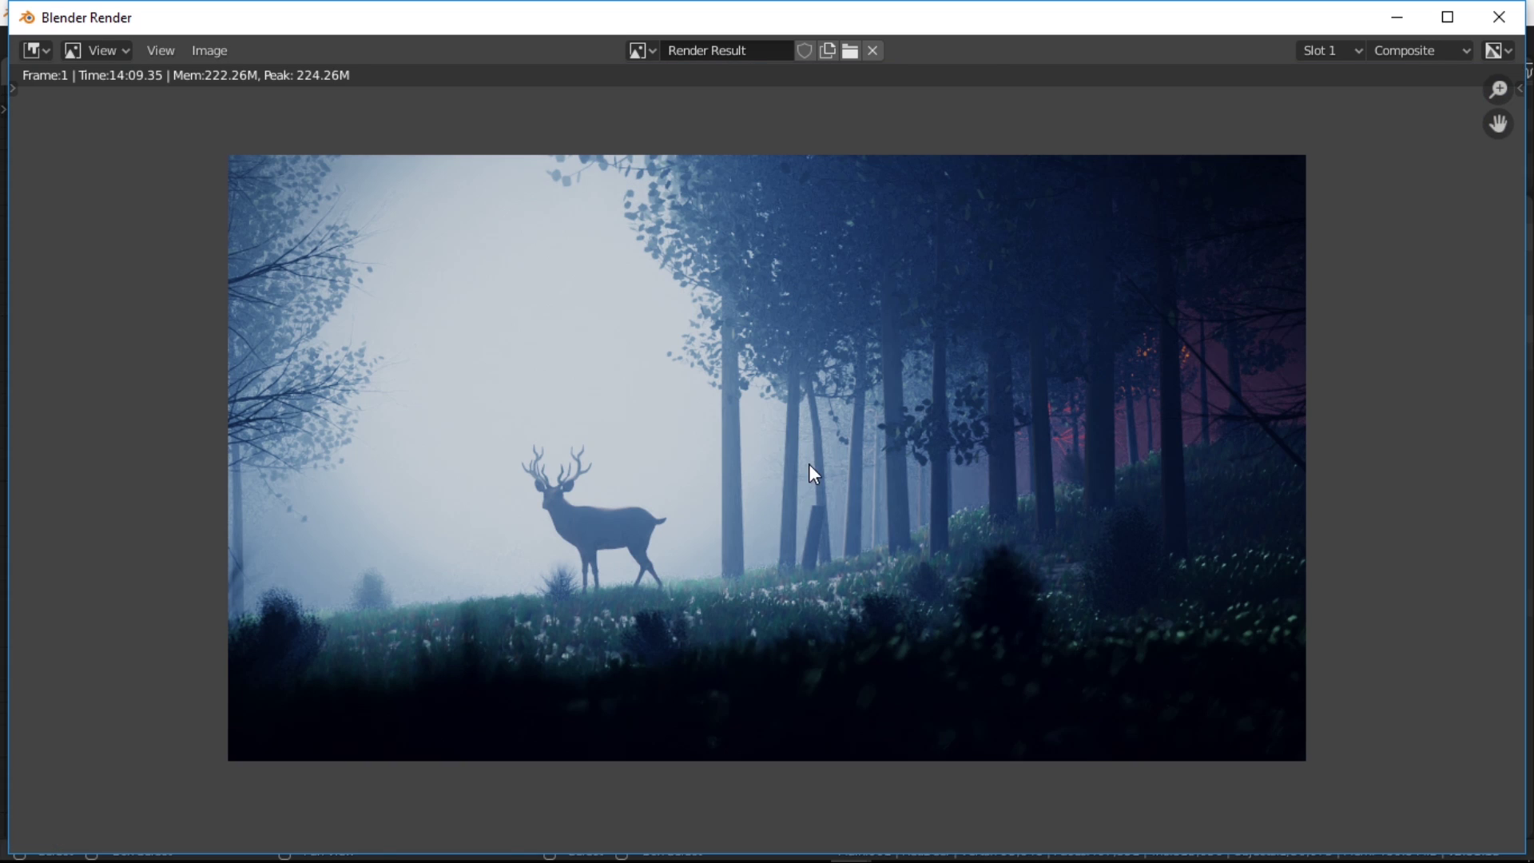
mouse_move(849, 847)
click(773, 757)
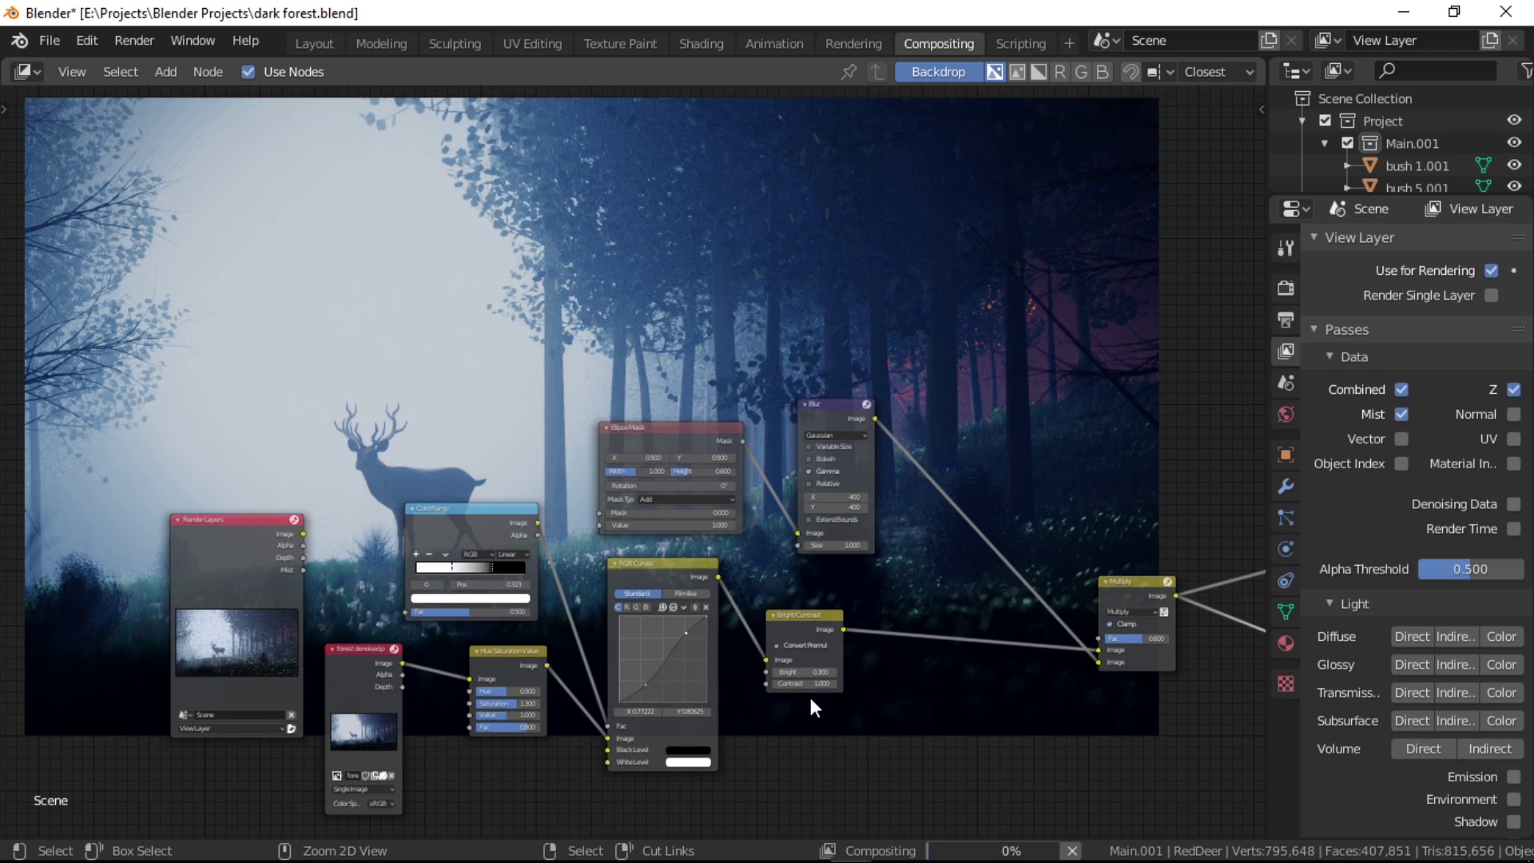
key(F11)
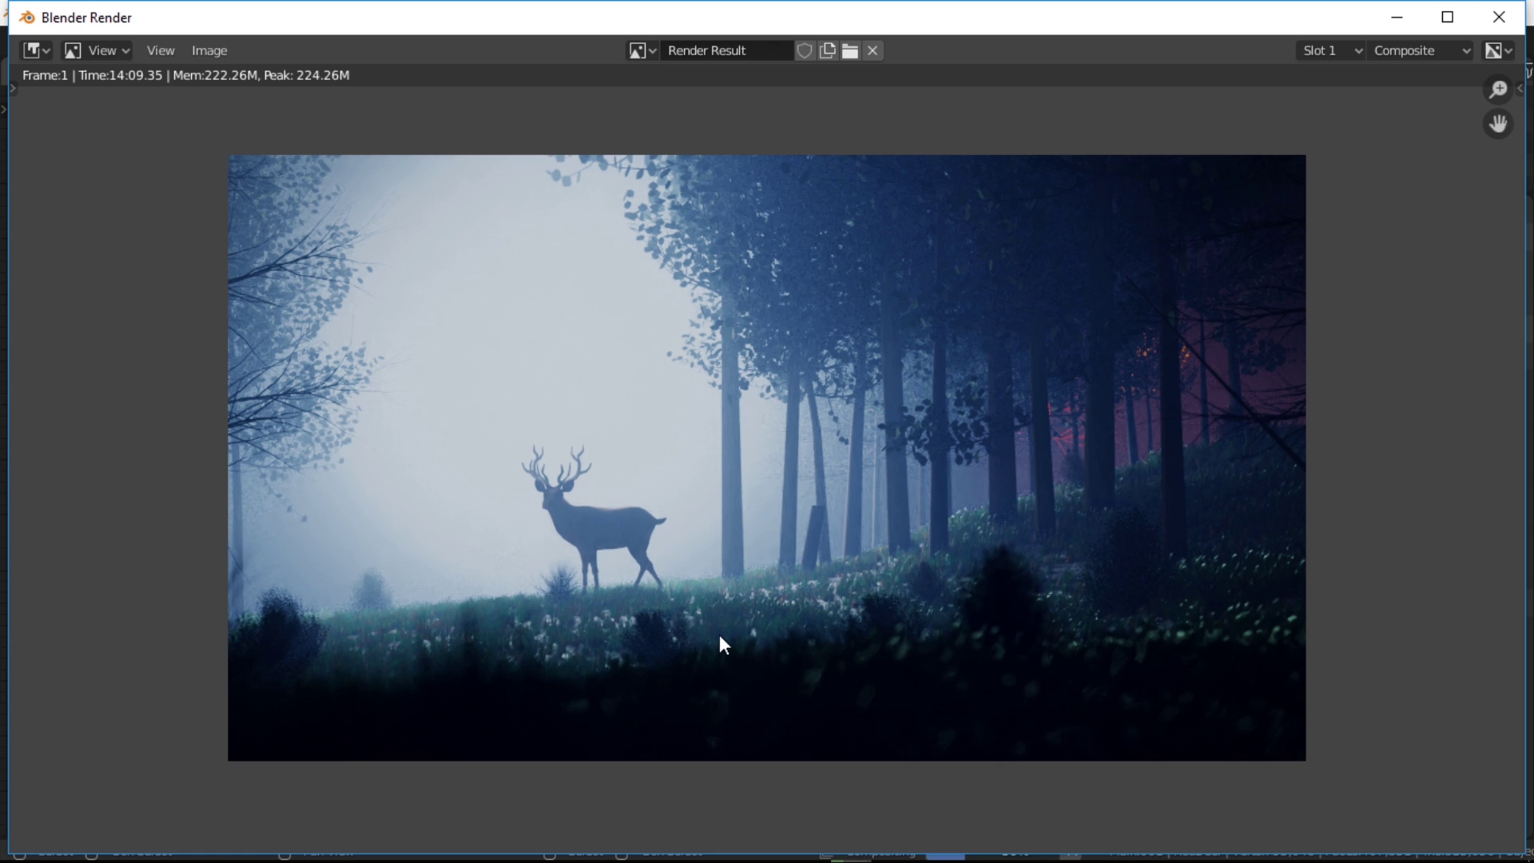
Return from the render view and enable the Denoising Data and Mist passes for the view layer.
key(F11)
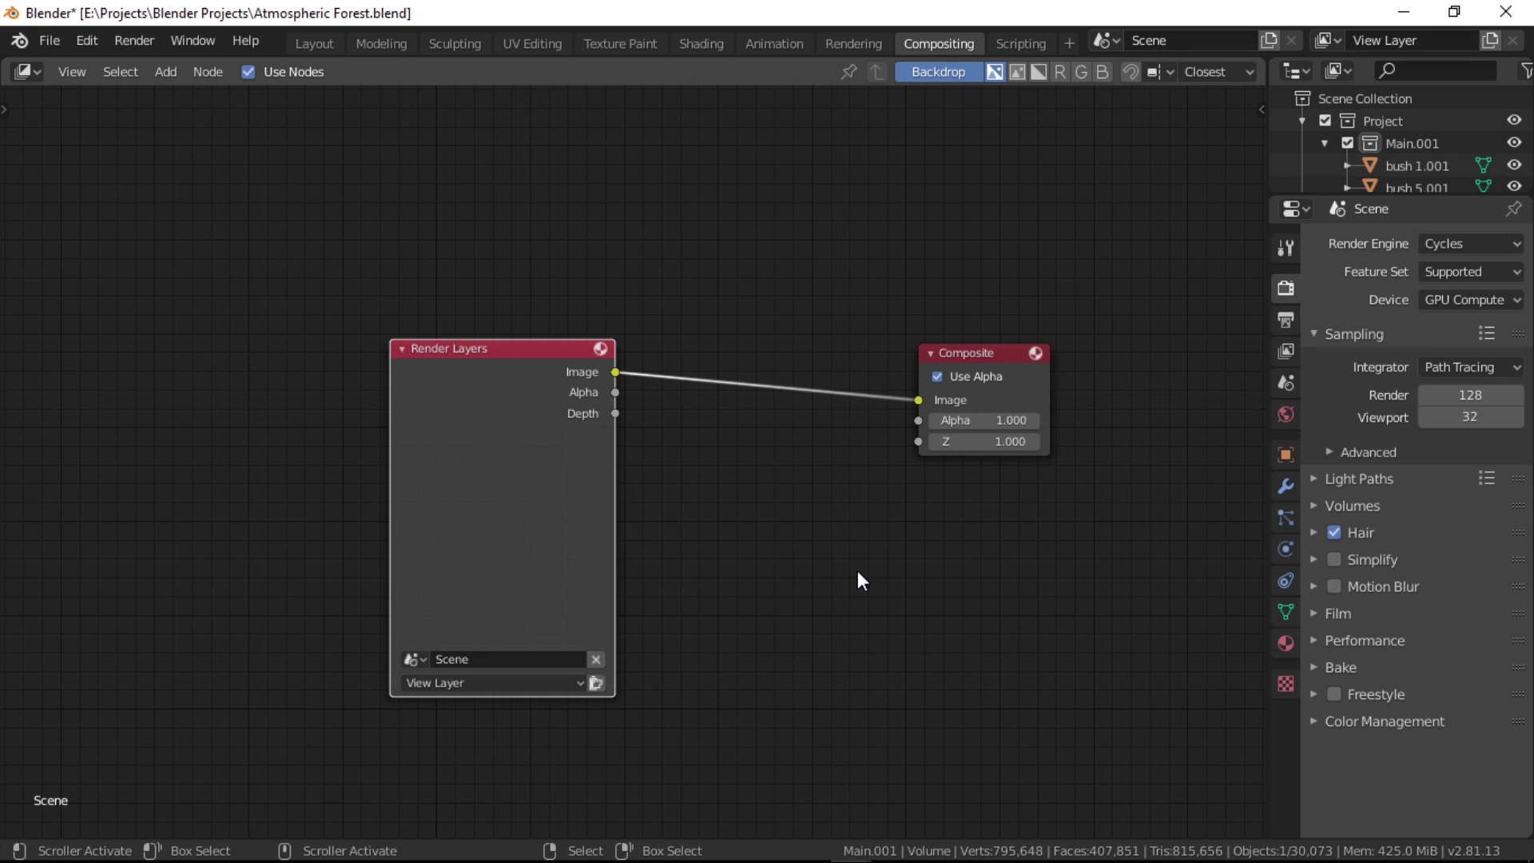
scroll(859, 577, down, 1)
middle_drag(874, 574, 827, 572)
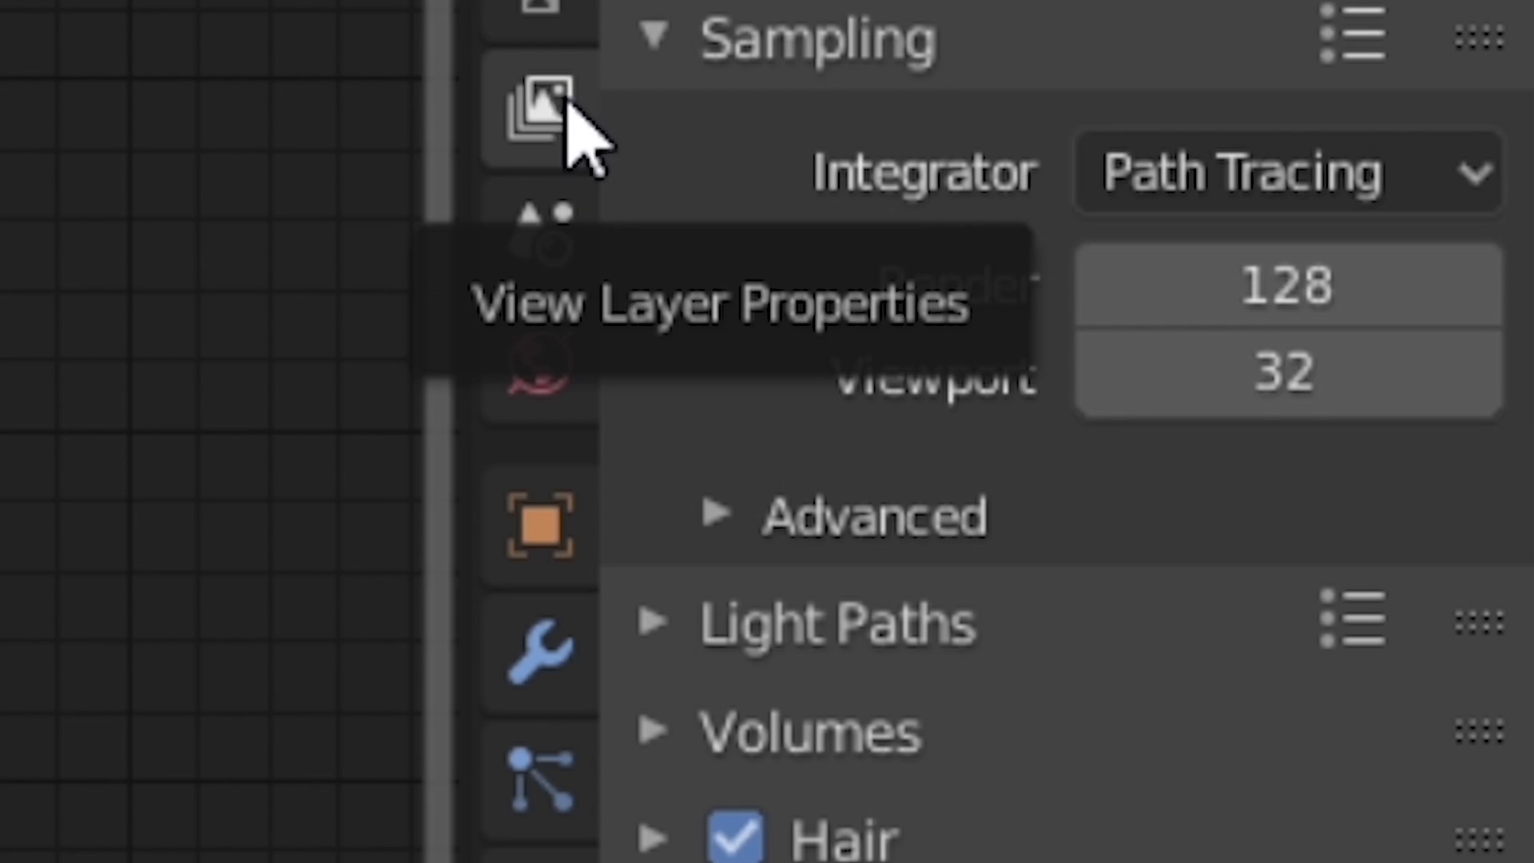
click(1286, 352)
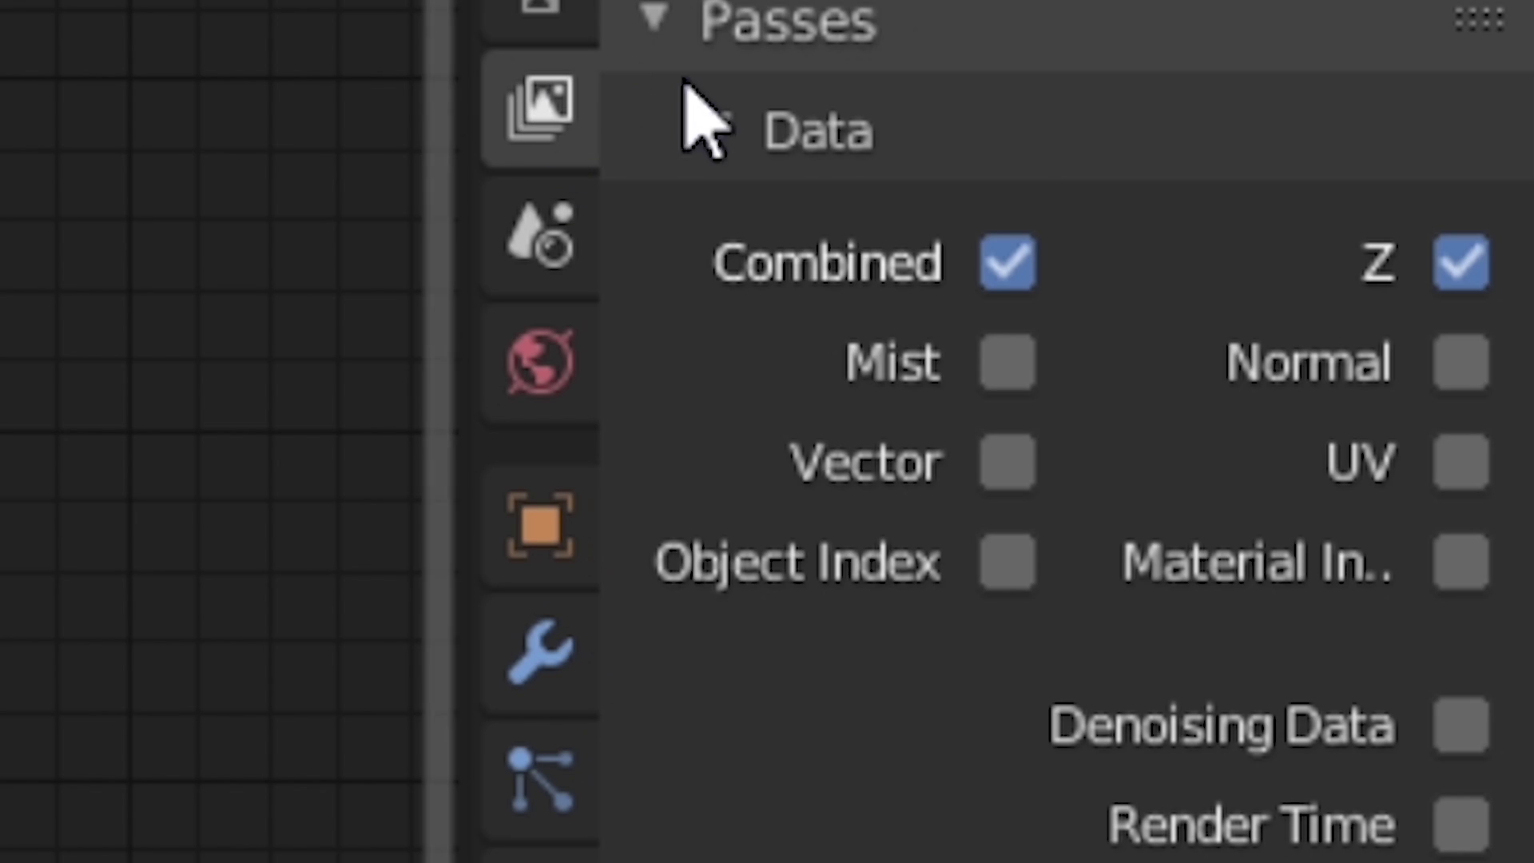
click(1464, 731)
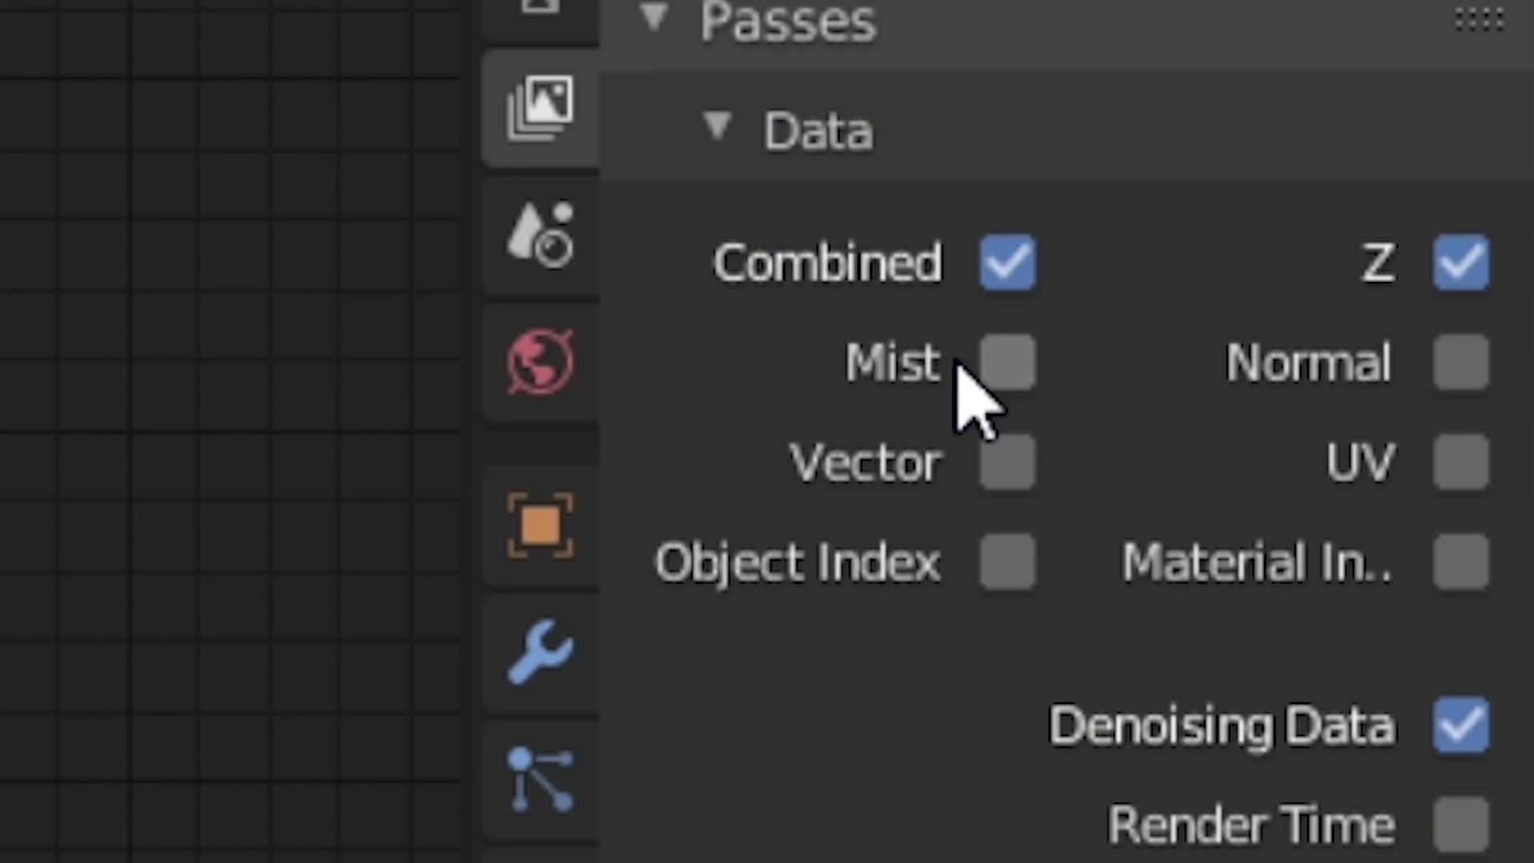
click(1005, 366)
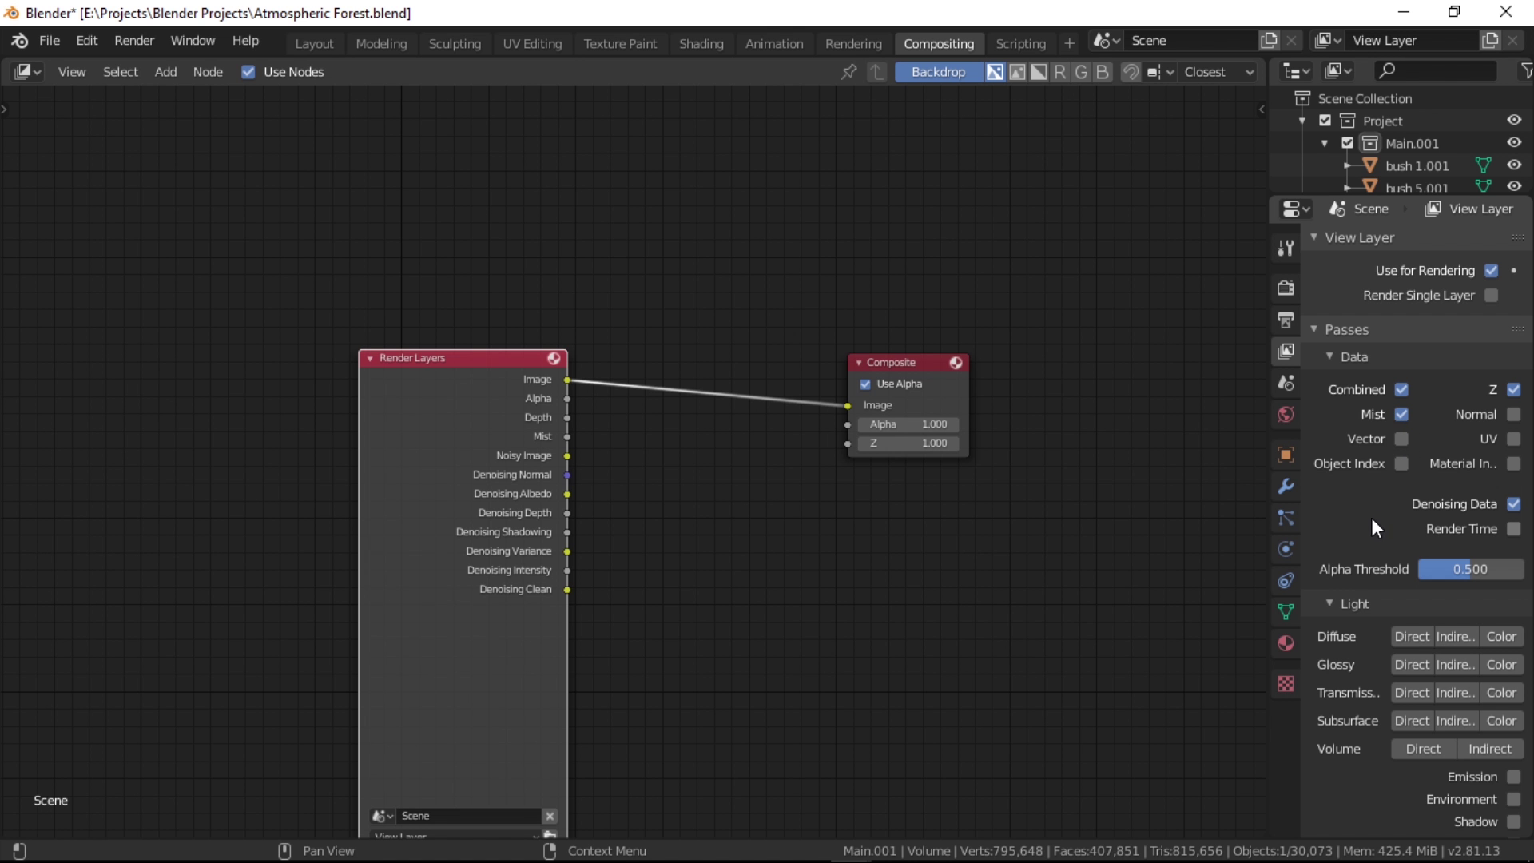
middle_drag(746, 575, 809, 504)
scroll(820, 627, up, 6)
middle_drag(693, 767, 662, 580)
click(610, 565)
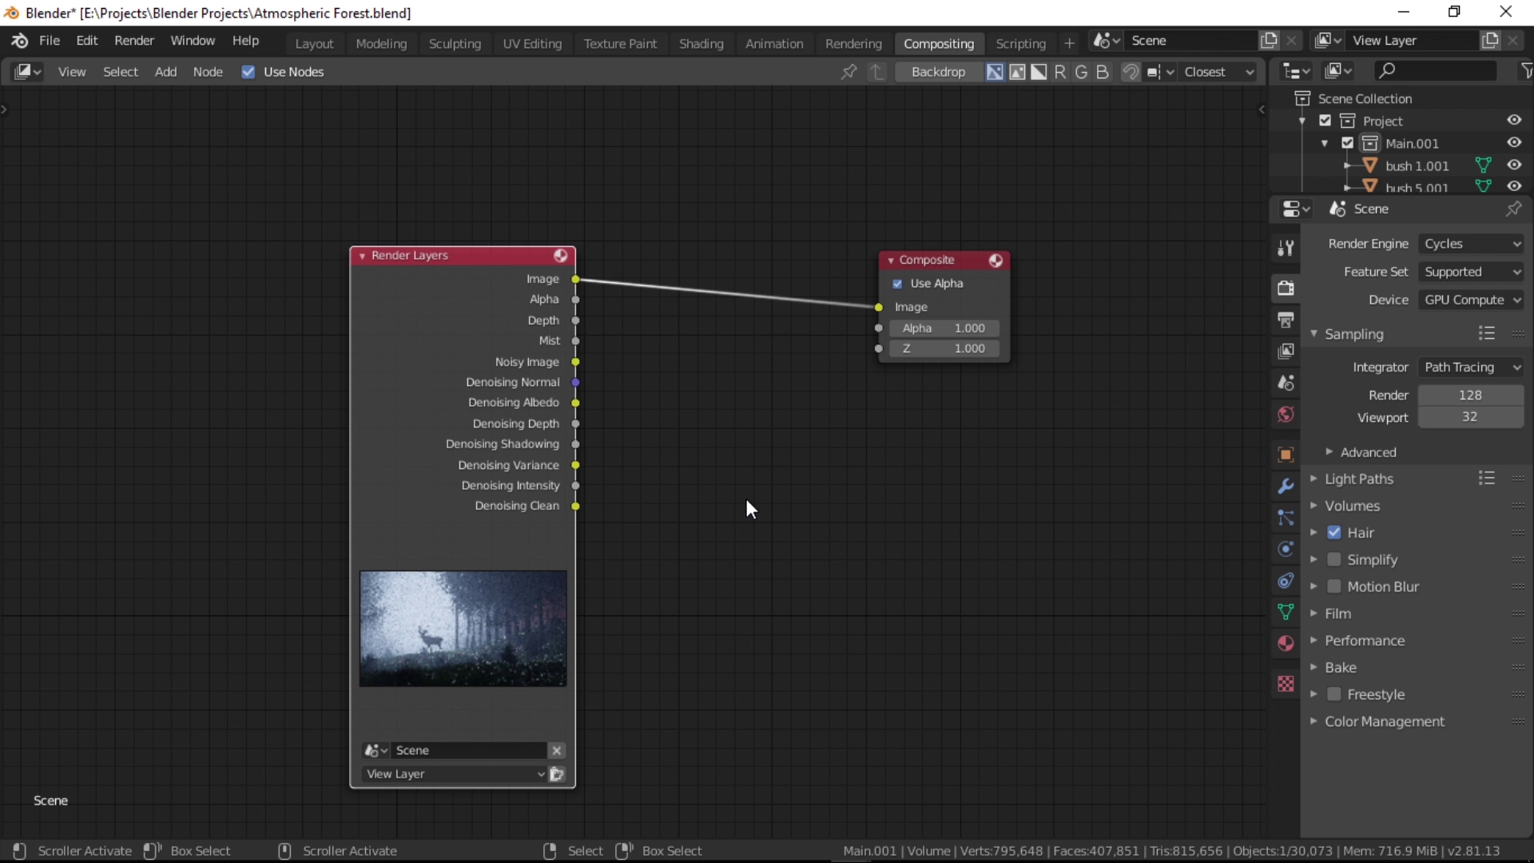
Turn on the backdrop and preview the Render Layers node's Image output through a new Viewer node.
middle_drag(746, 498, 741, 512)
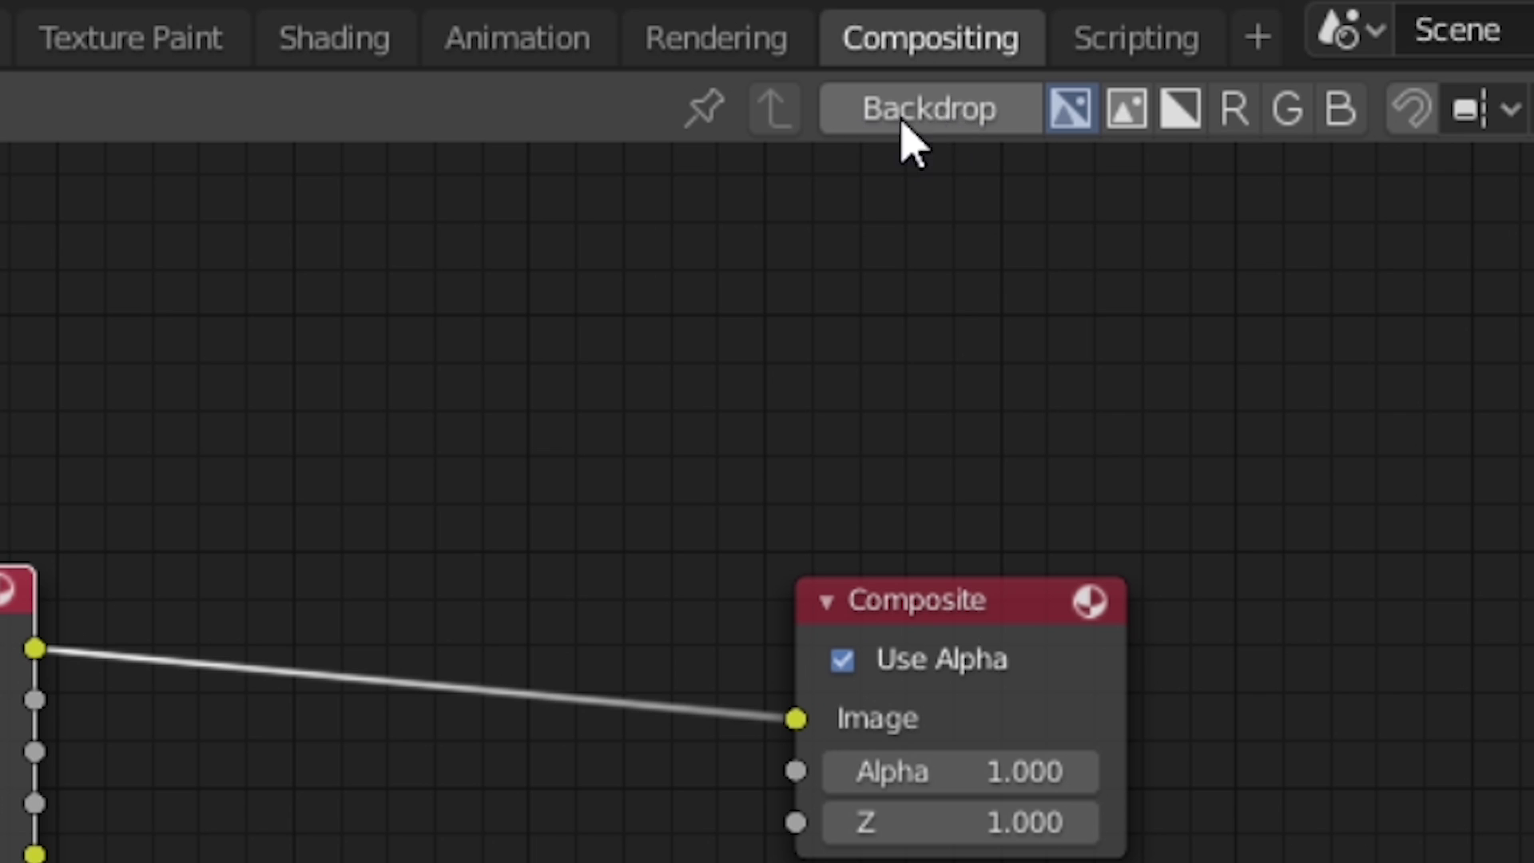
click(933, 122)
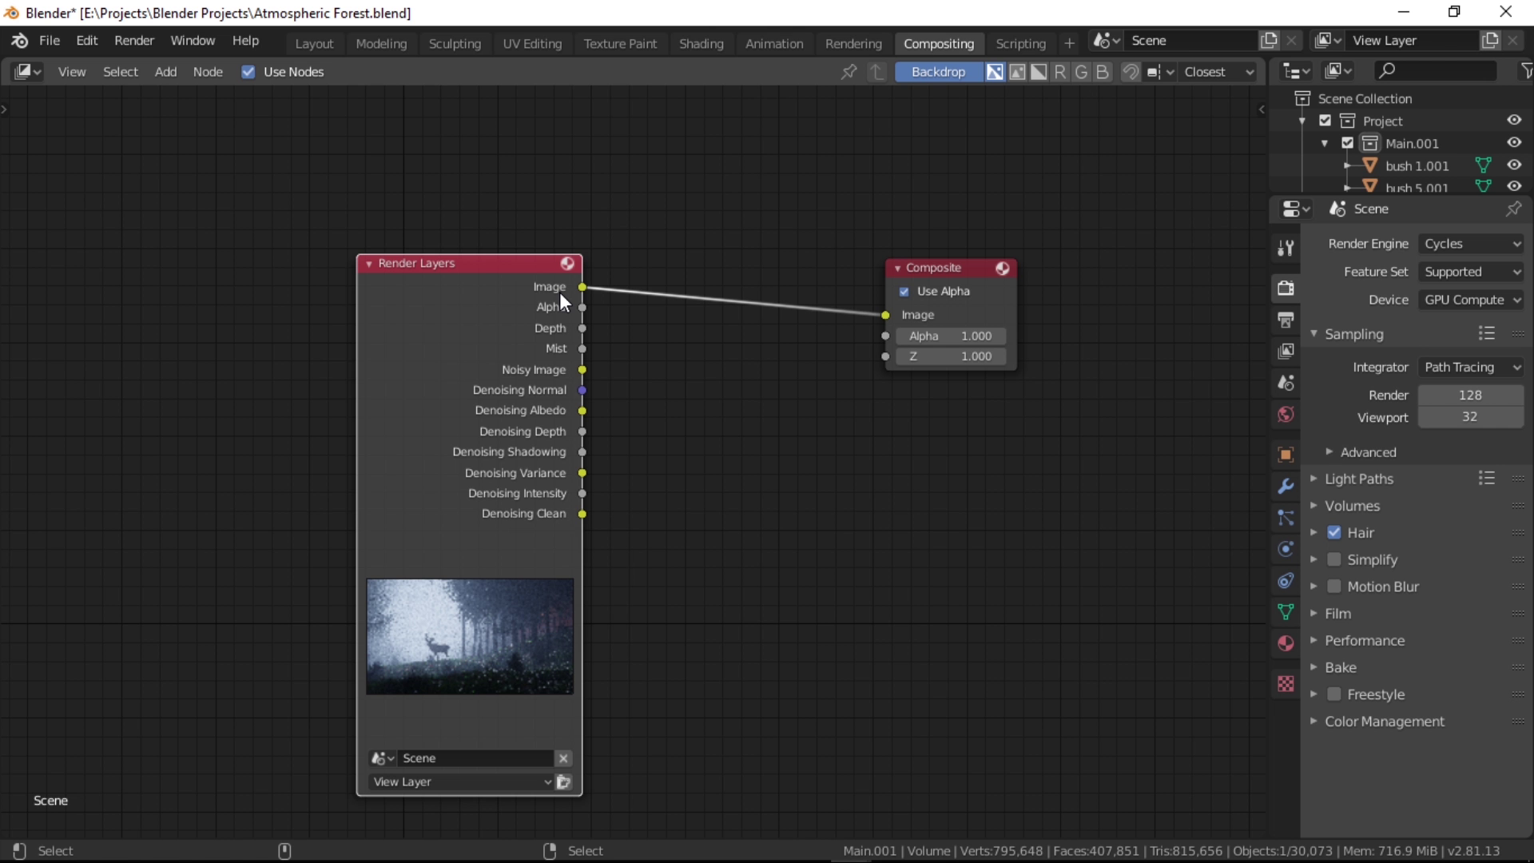
ctrl+shift+click(561, 294)
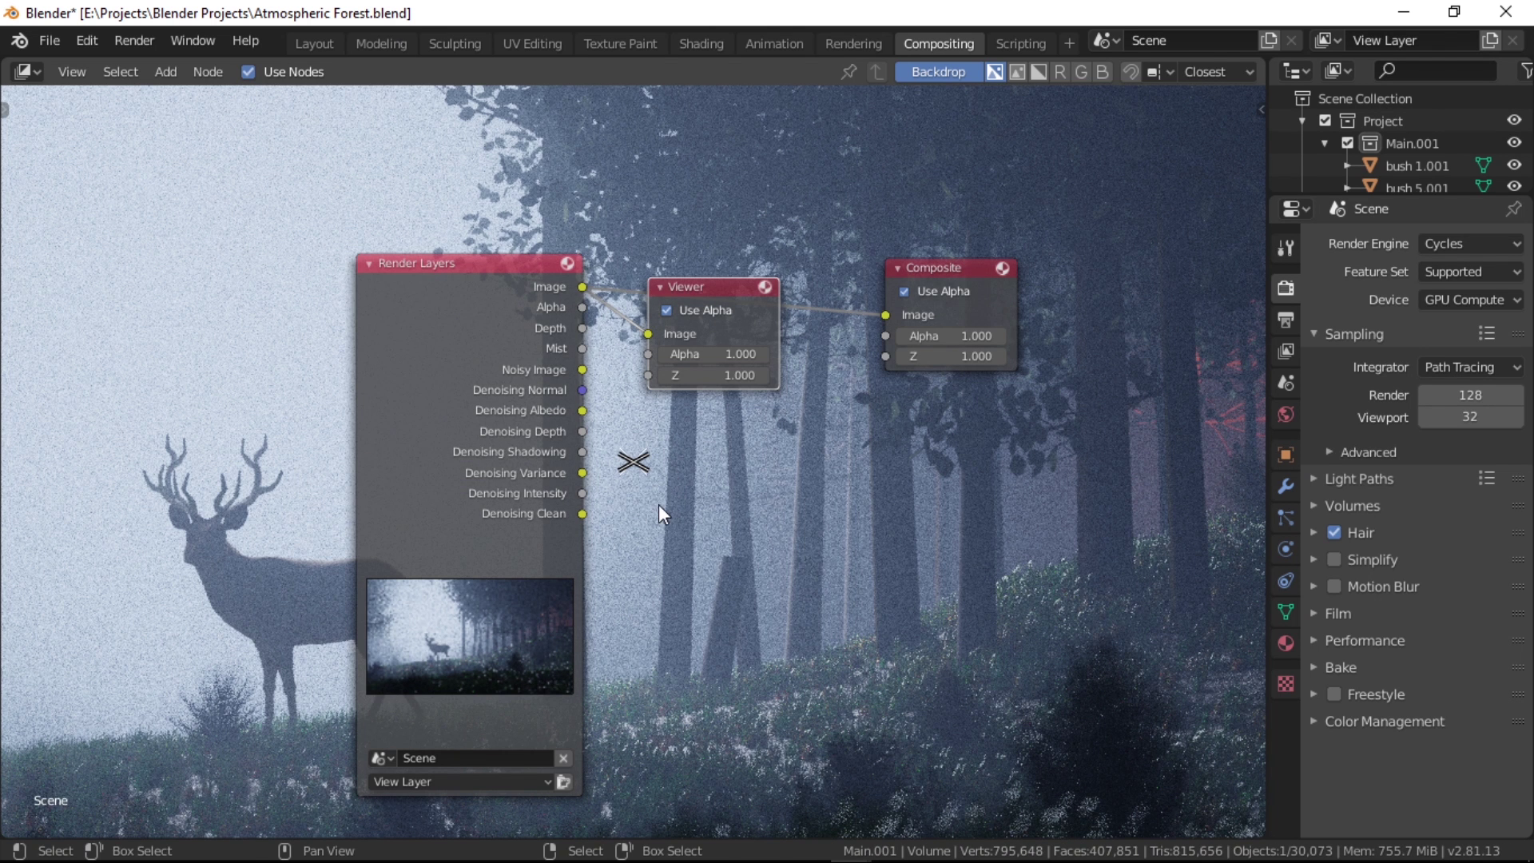
middle_drag(665, 507, 815, 490)
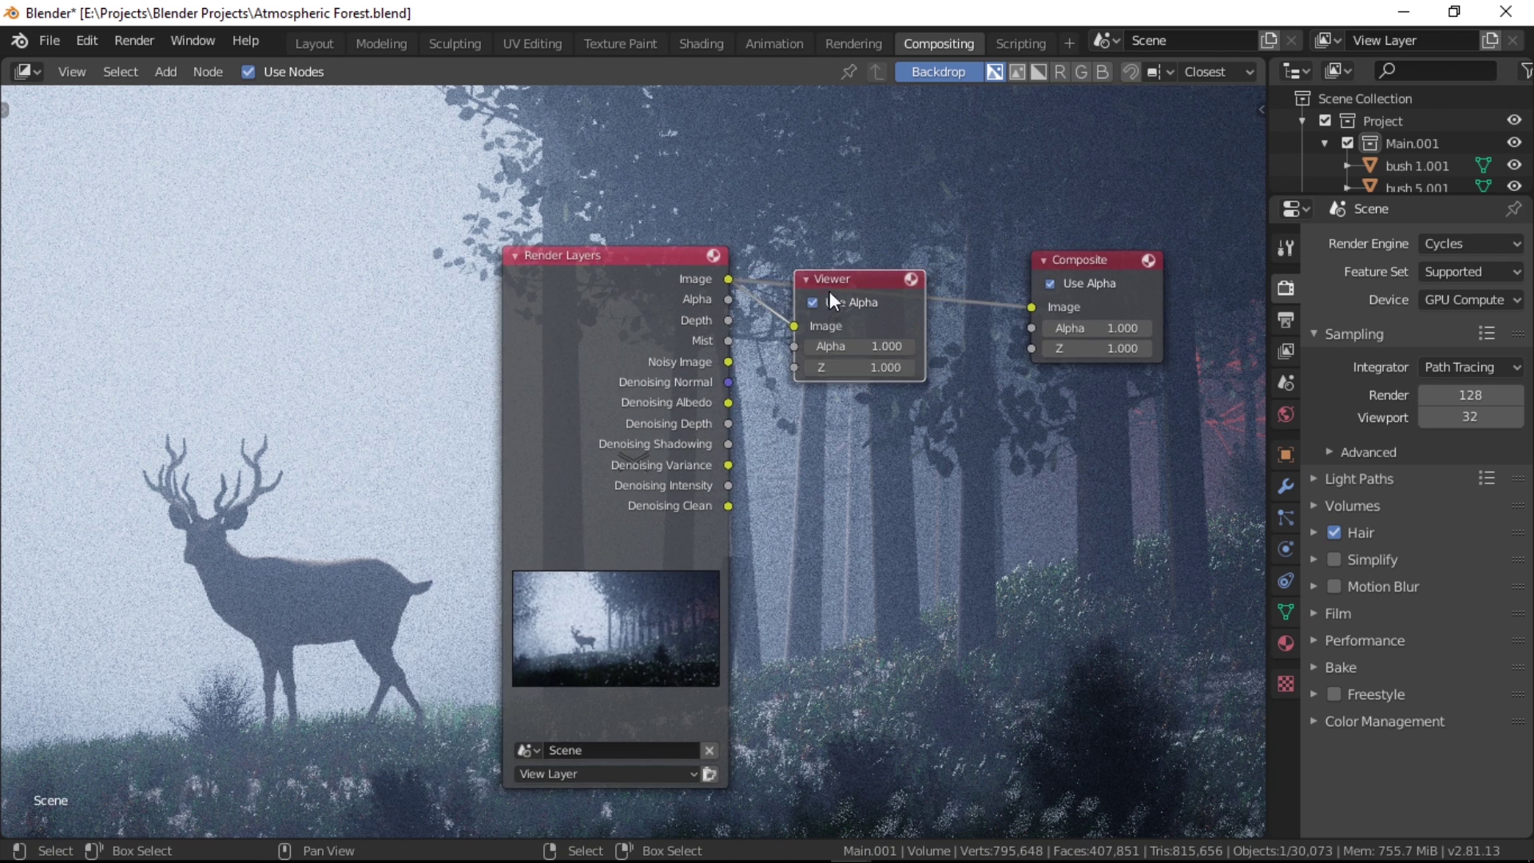
Move the Viewer node away from Render Layers, and shrink and reposition the backdrop image so the whole picture fits in the node editor.
drag(830, 290, 1066, 144)
alt+middle_drag(833, 598, 3, 835)
drag(885, 236, 314, 532)
alt+middle_drag(124, 568, 870, 349)
drag(869, 349, 264, 665)
alt+middle_drag(239, 723, 632, 201)
click(799, 534)
Stack the Viewer node directly above the Composite node and move both farther away from Render Layers.
middle_drag(916, 411, 798, 559)
scroll(918, 513, down, 2)
scroll(831, 539, up, 1)
click(946, 423)
click(951, 312)
drag(925, 257, 1045, 462)
key(g)
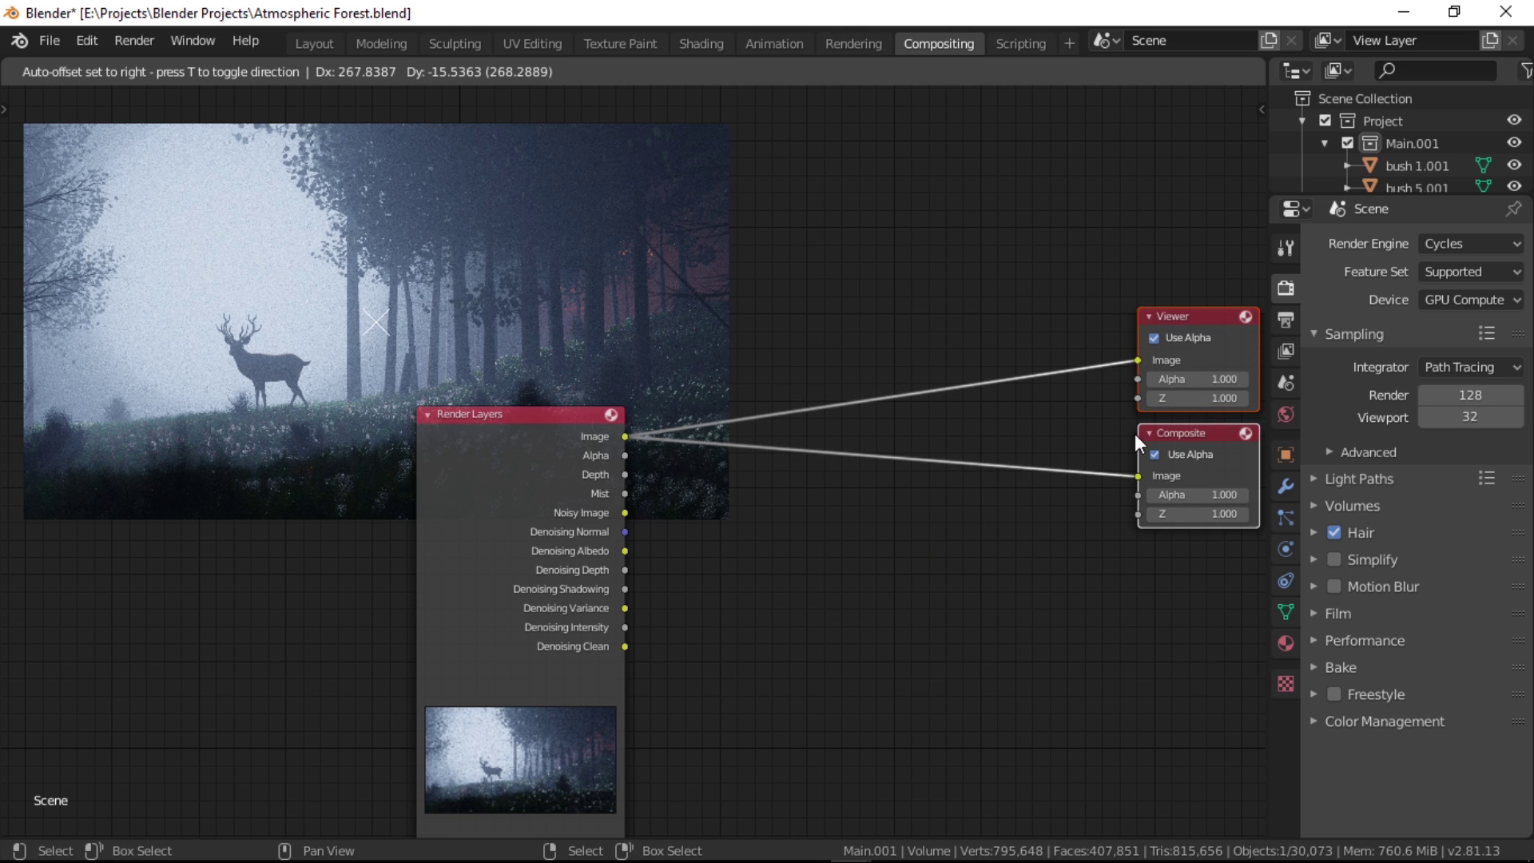
click(946, 563)
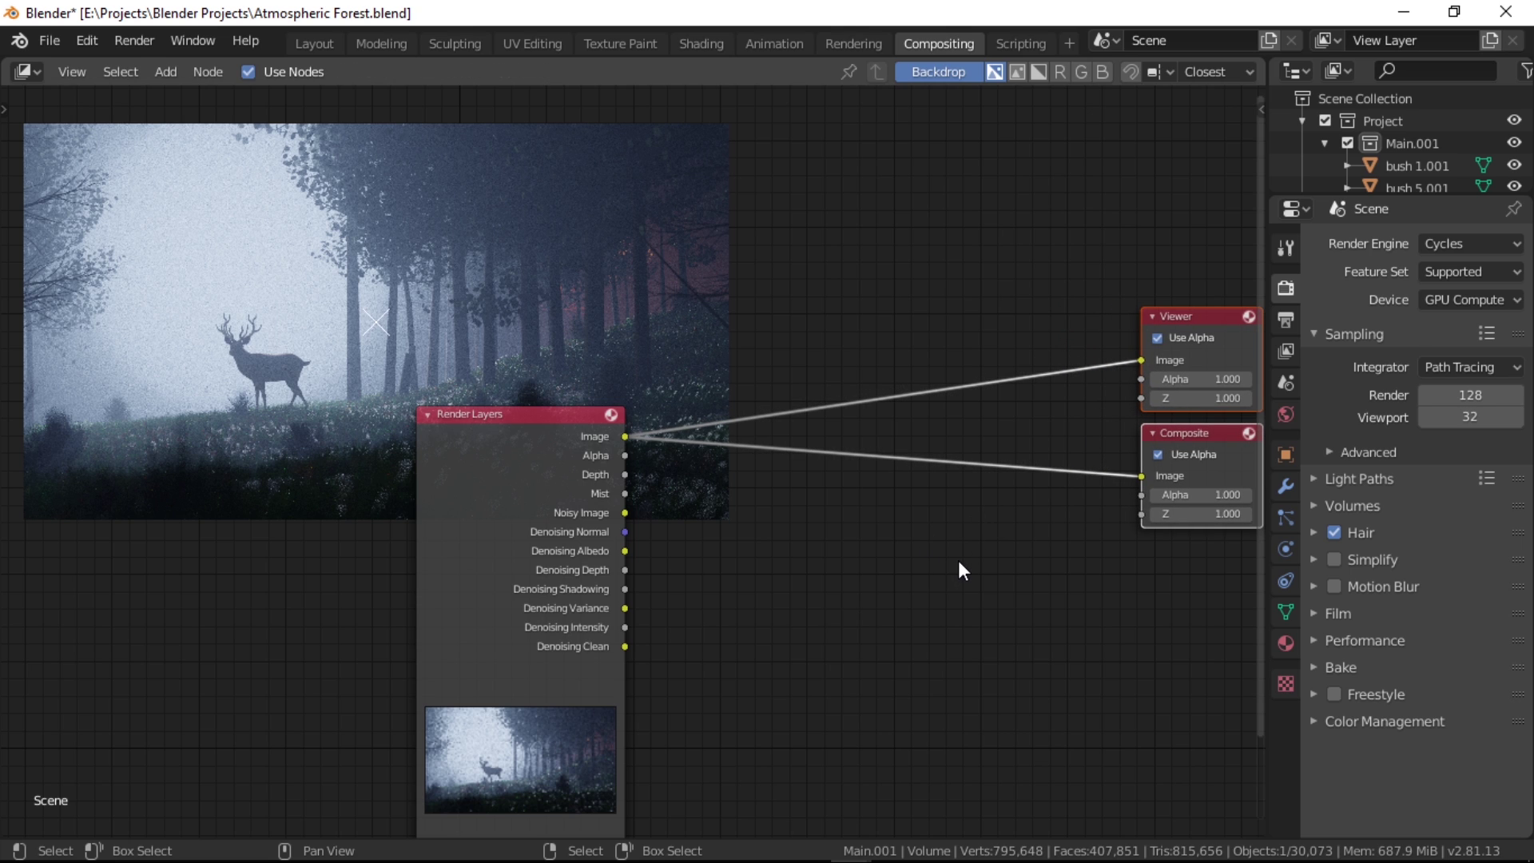
Add a Denoise filter node in the space between the Render Layers and Composite nodes.
scroll(922, 569, down, 3)
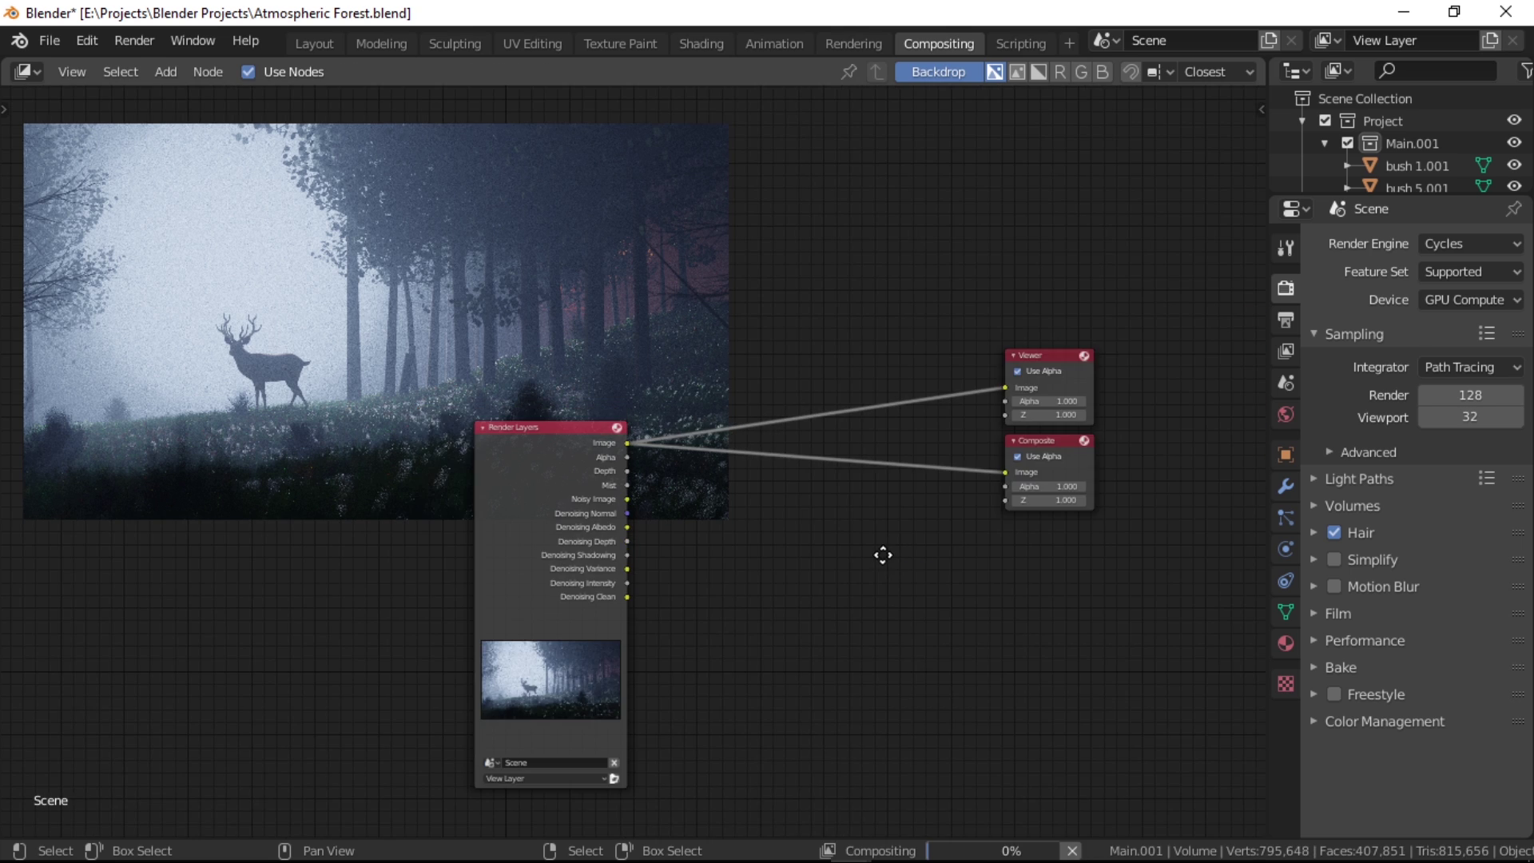
scroll(884, 580, up, 2)
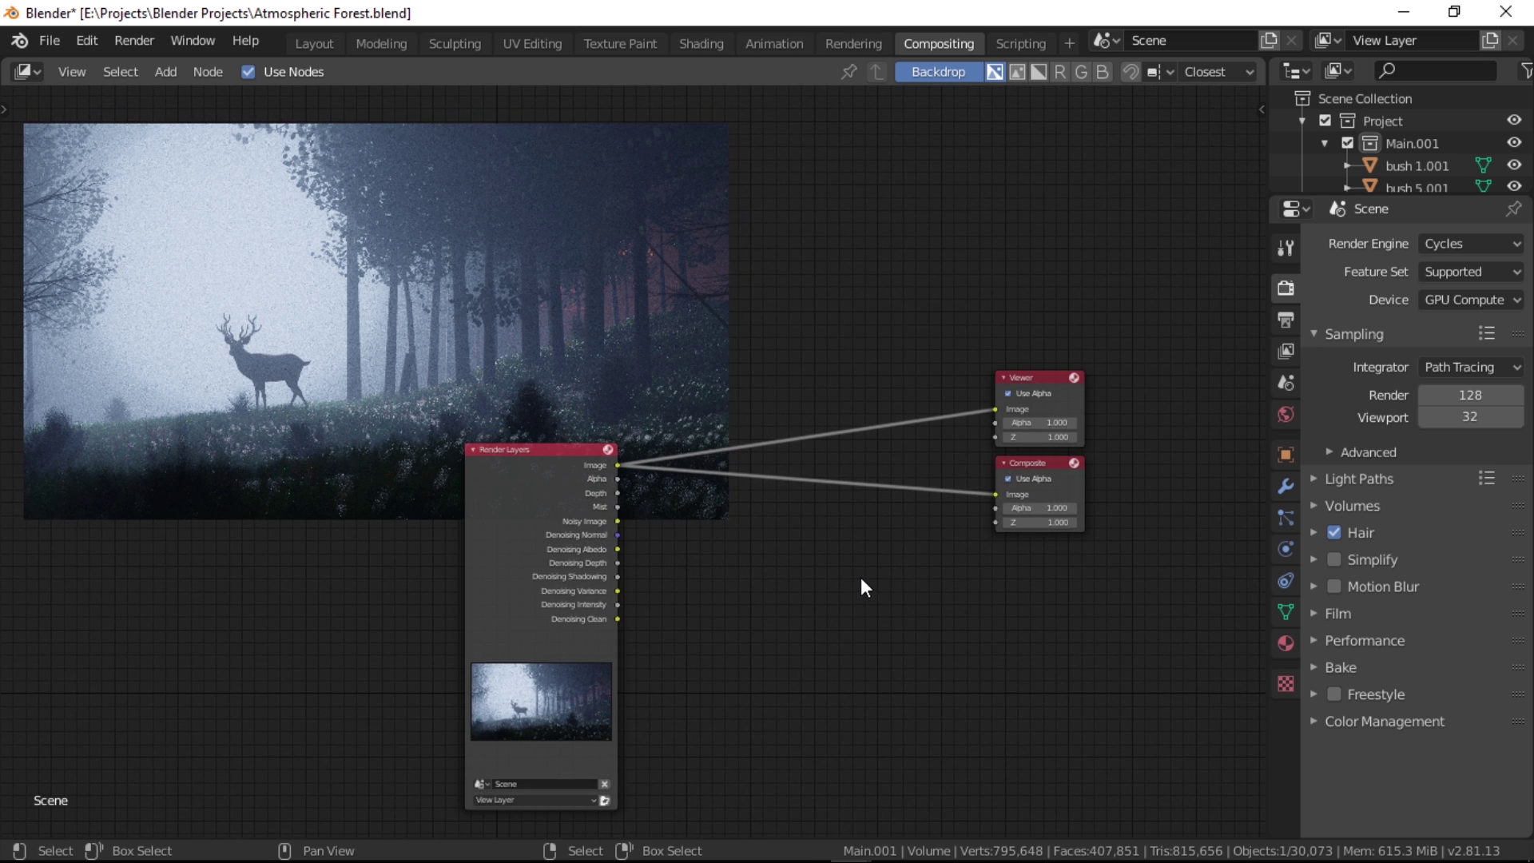
key(shift+a)
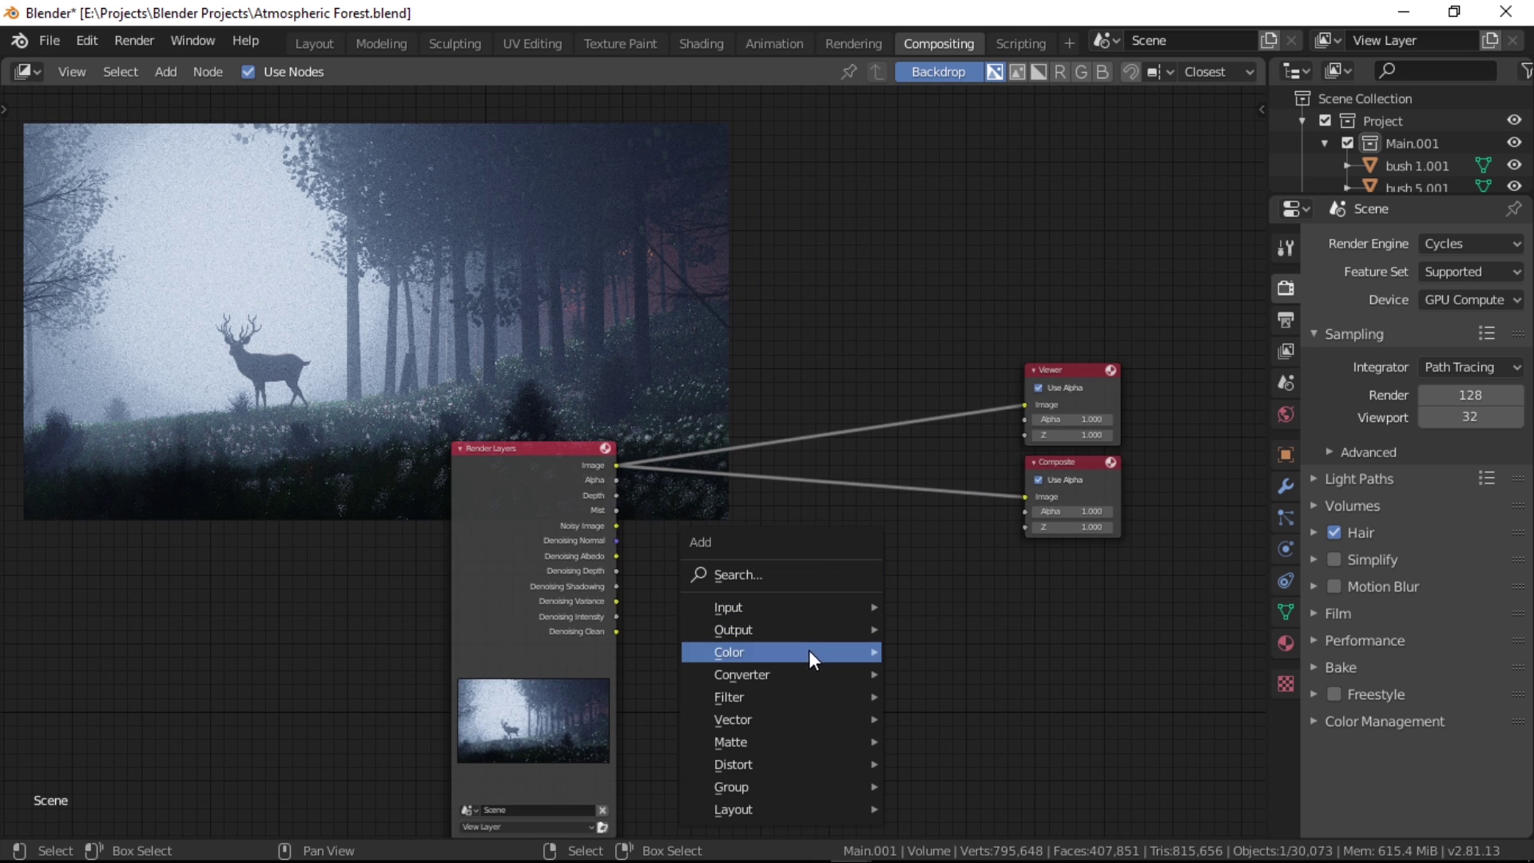
mouse_move(790, 699)
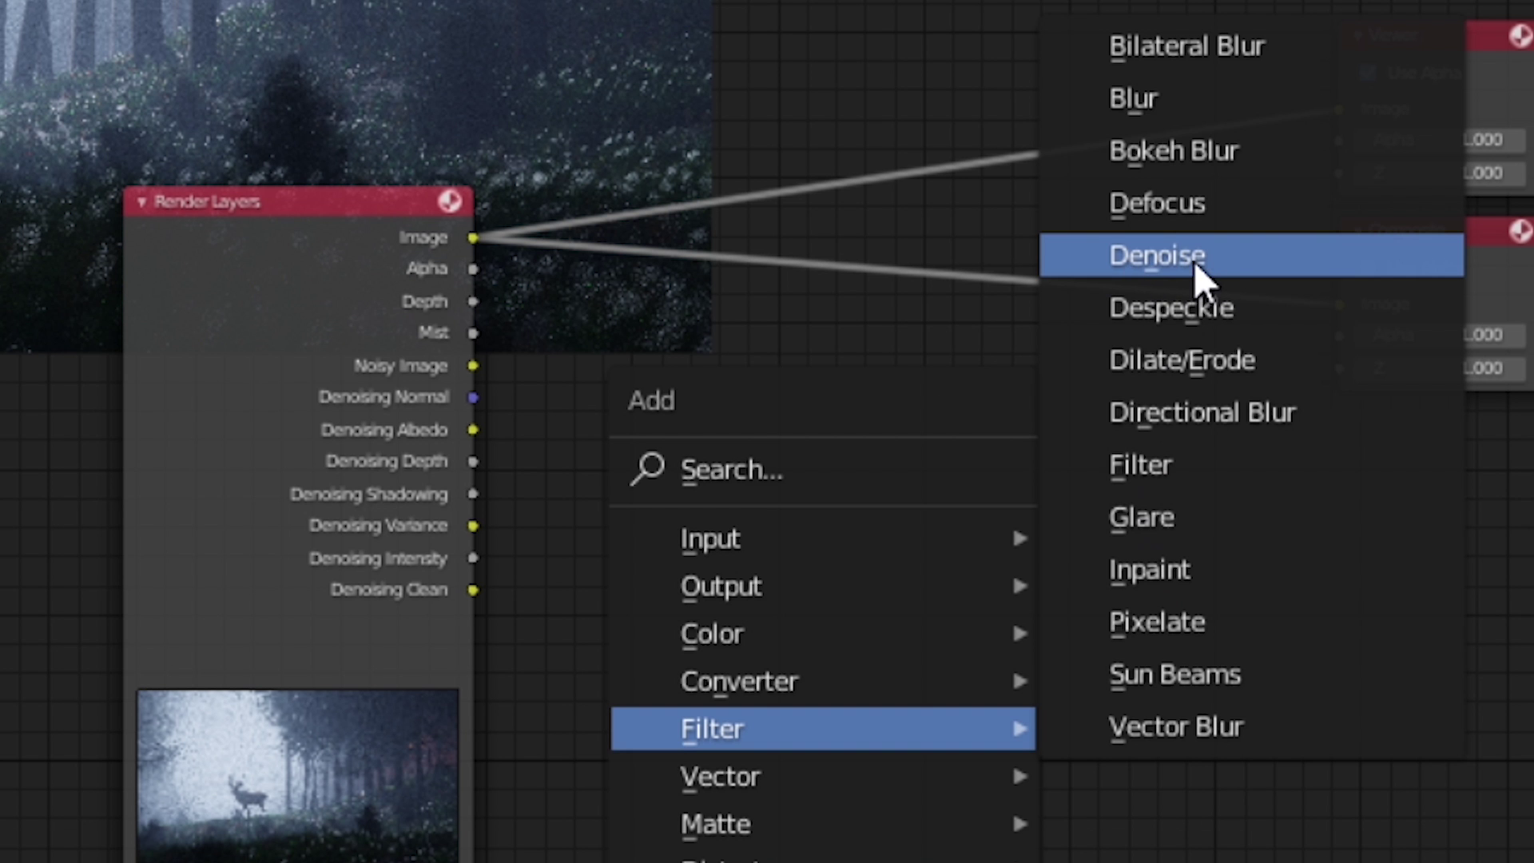
click(1197, 260)
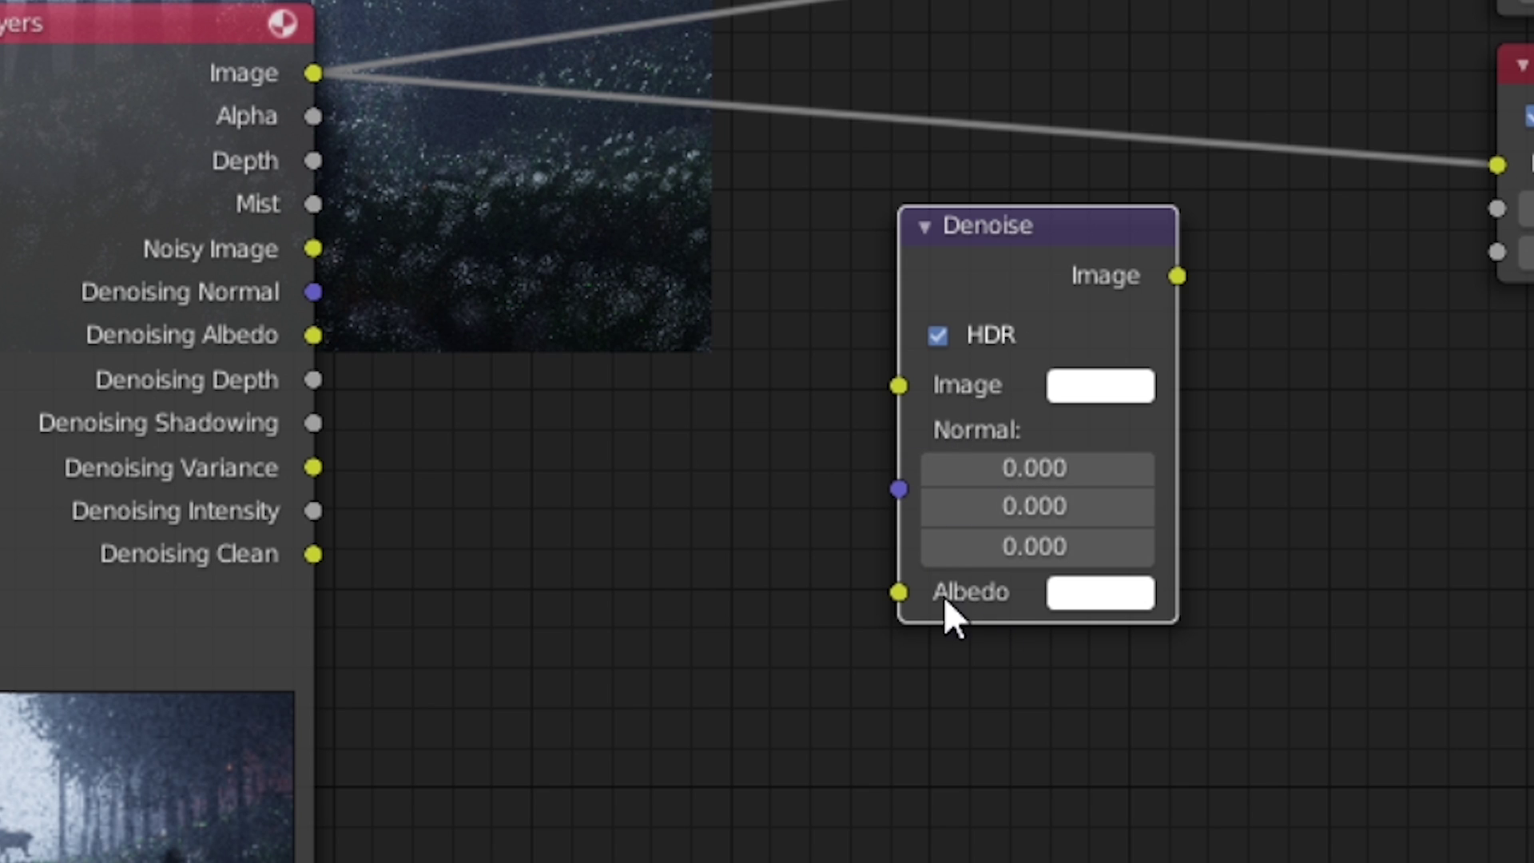
click(535, 228)
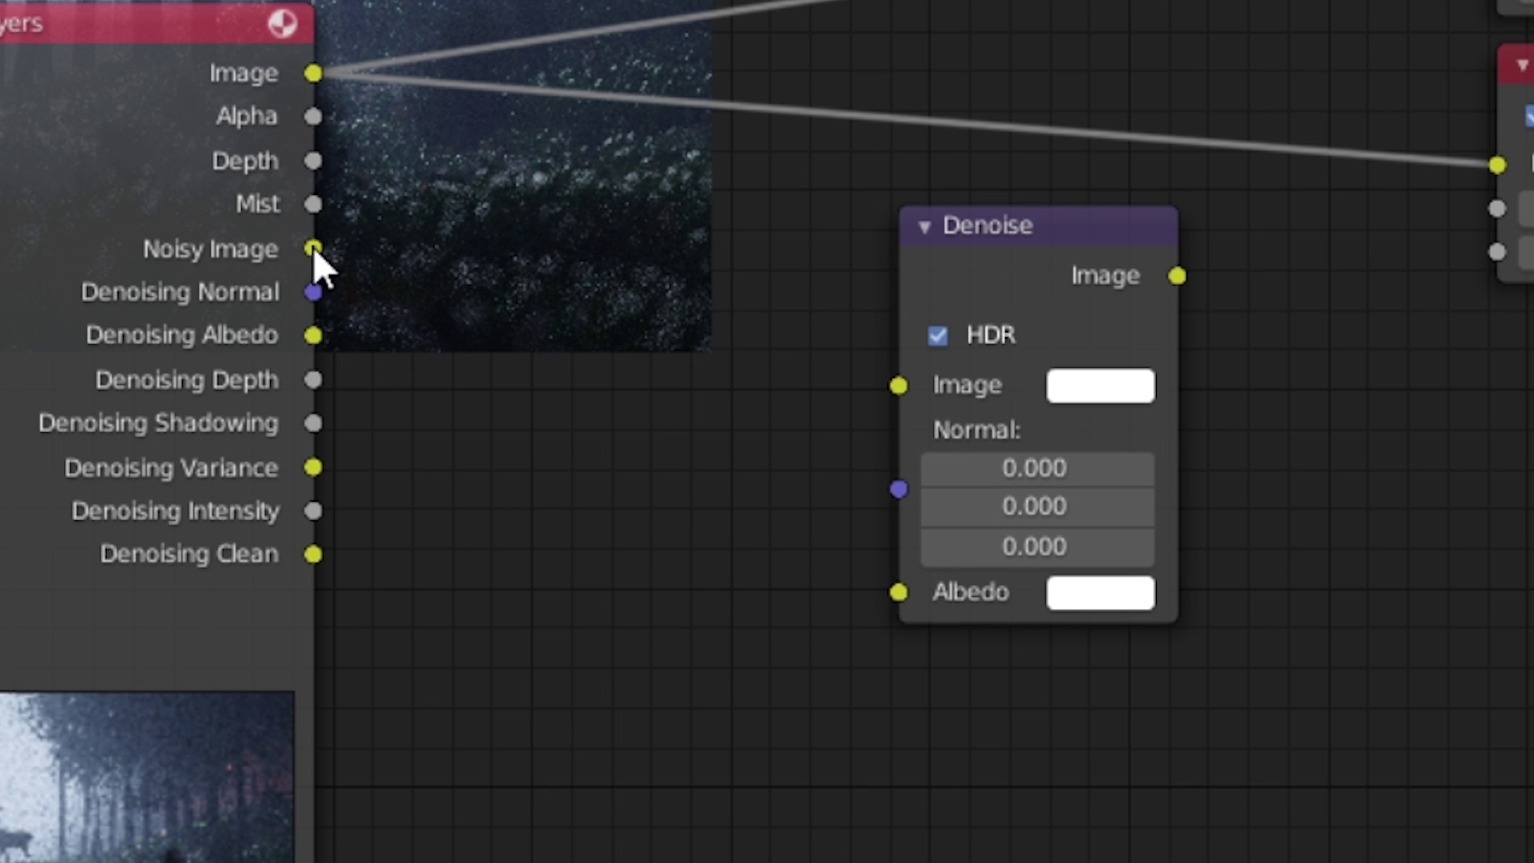
drag(323, 247, 702, 329)
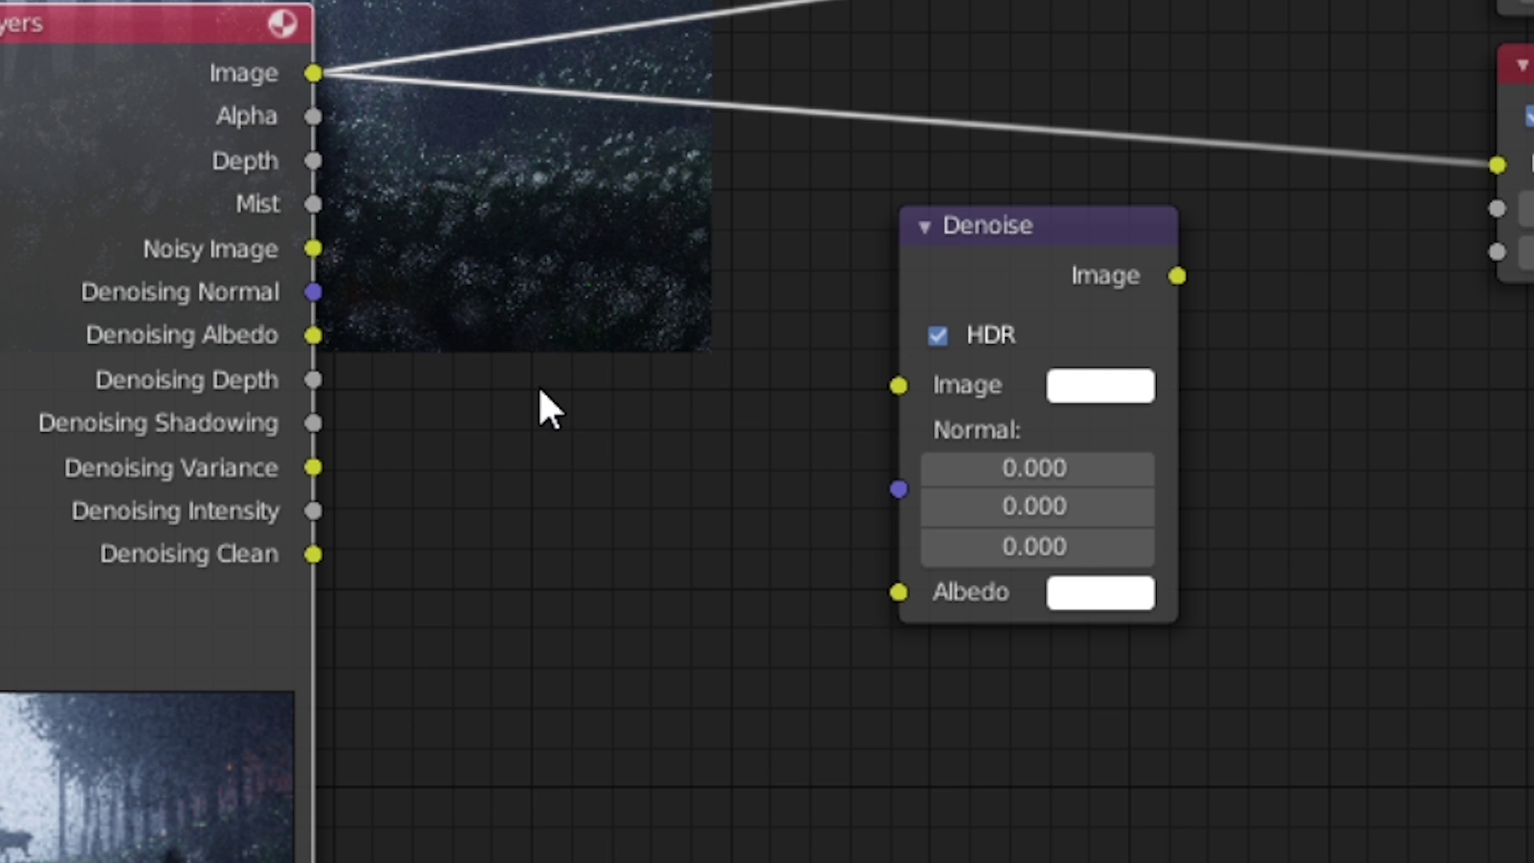
drag(313, 291, 673, 411)
drag(316, 335, 612, 509)
Link Noisy Image, Denoising Normal and Denoising Albedo to Denoise's Image, Normal and Albedo inputs, and feed its output to Composite and Viewer.
drag(315, 251, 871, 382)
drag(313, 292, 899, 488)
drag(313, 336, 897, 472)
drag(1136, 294, 1502, 168)
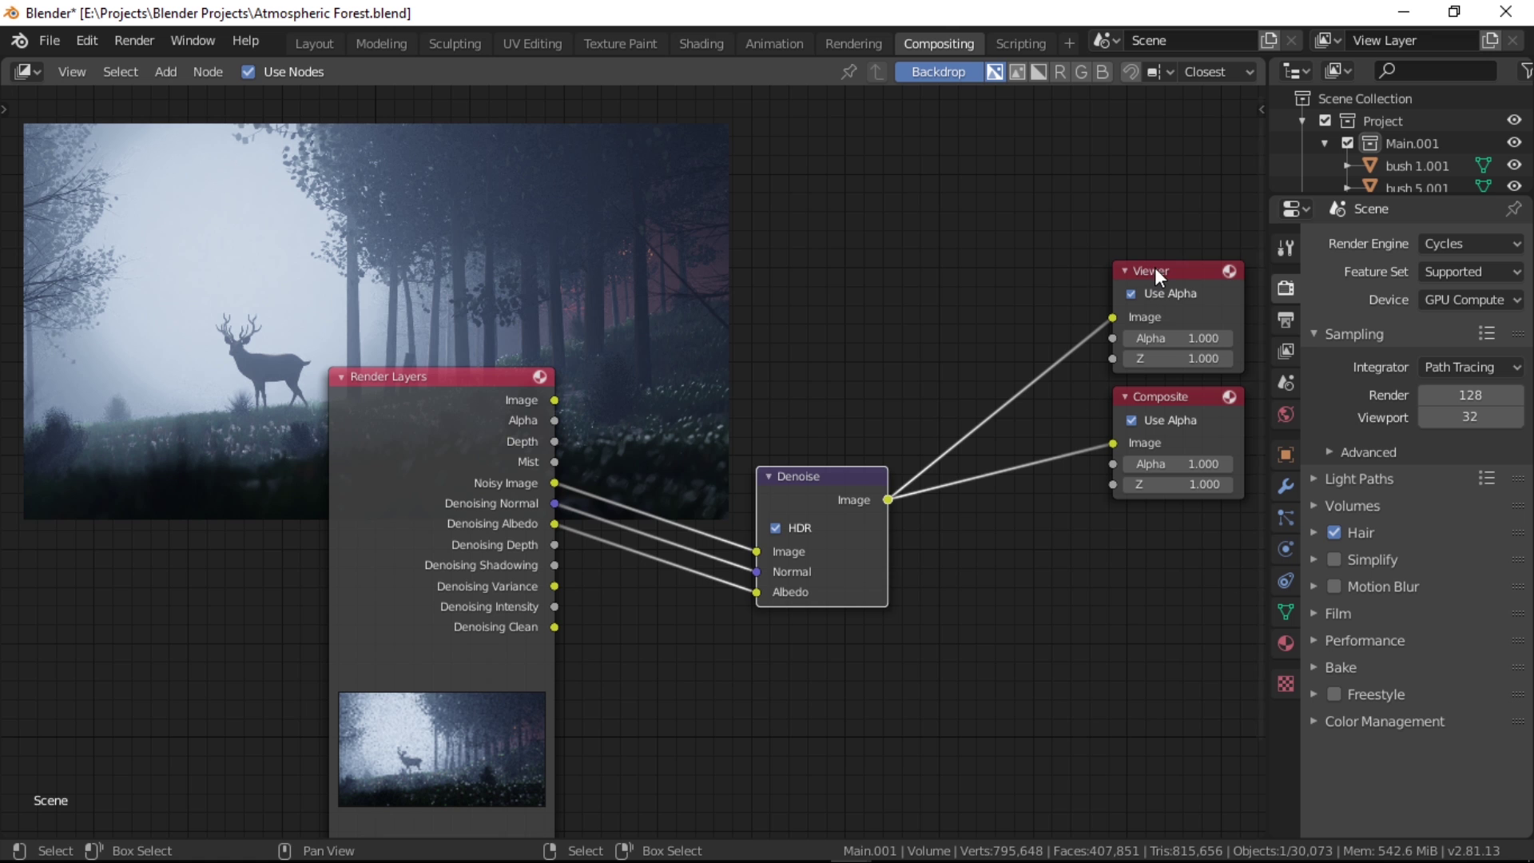
Enlarge the backdrop image behind the nodes to inspect the denoised result.
drag(742, 532, 1086, 743)
middle_drag(651, 492, 866, 713)
middle_drag(827, 632, 591, 616)
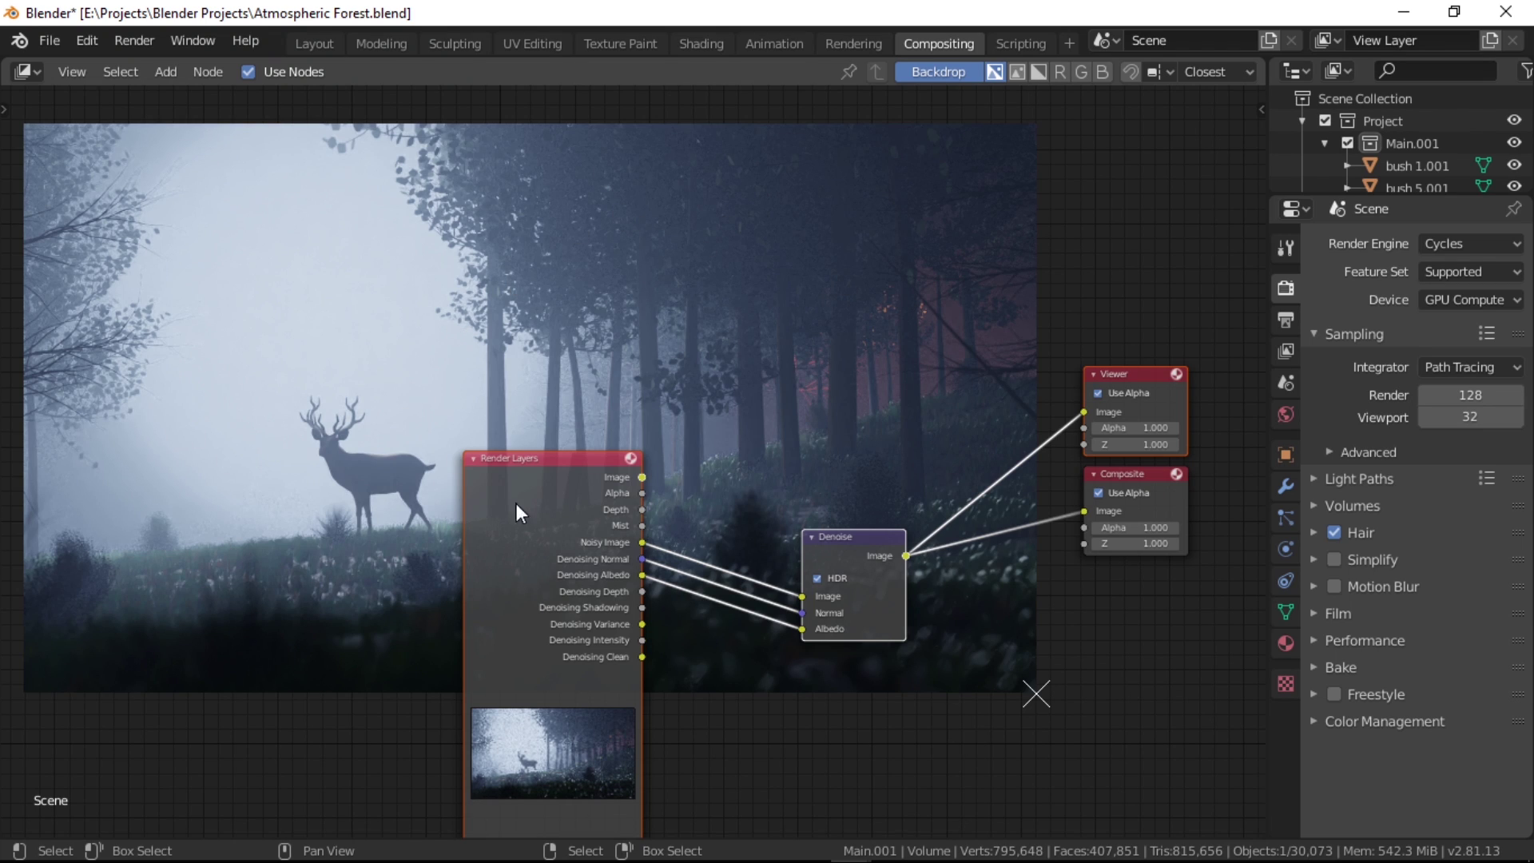
scroll(316, 595, up, 2)
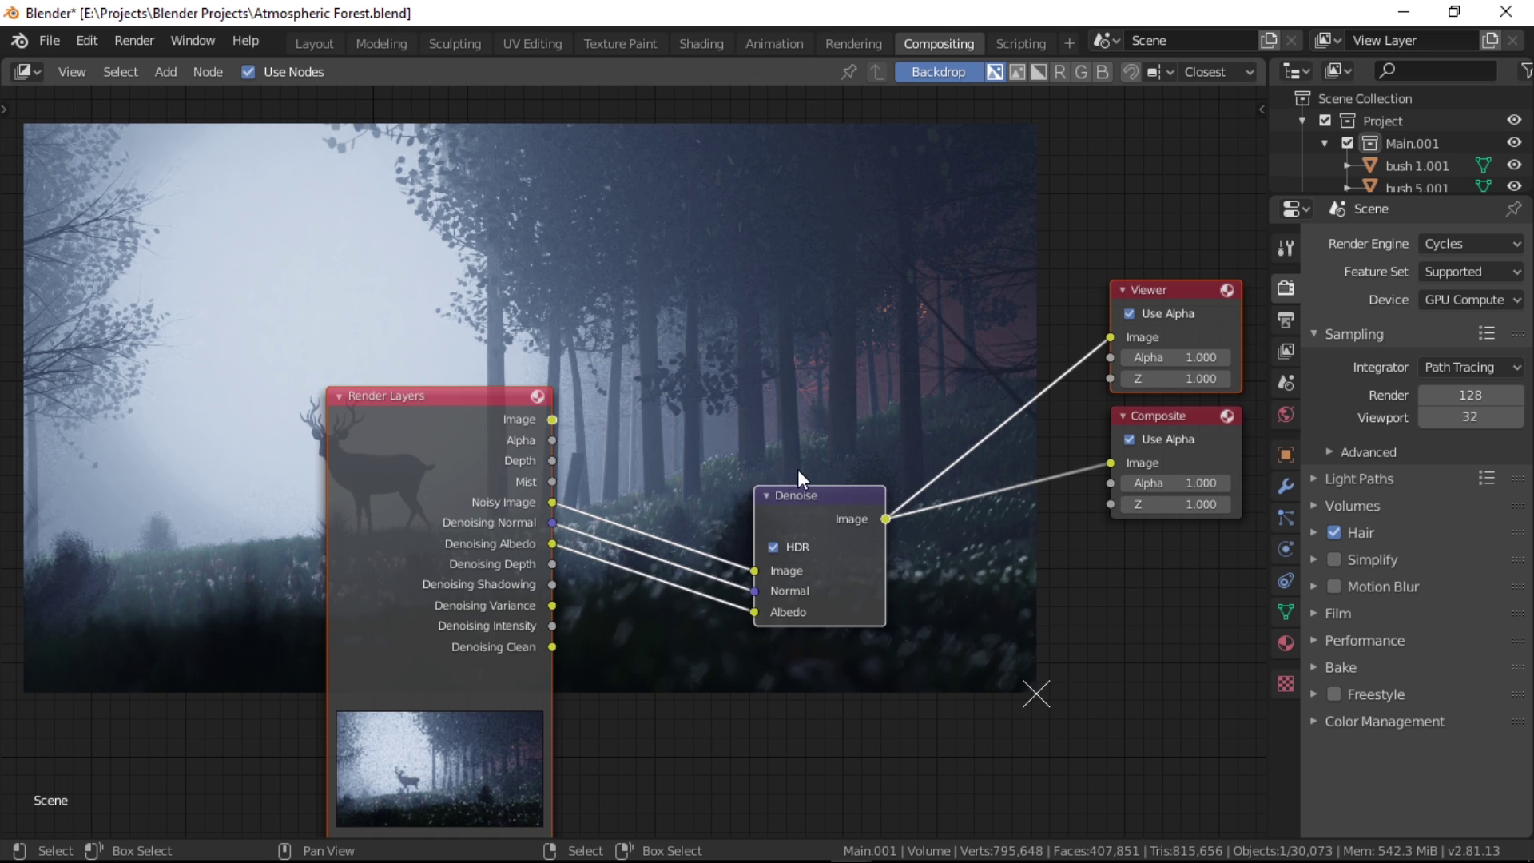
Open the denoised render result and save it to the desktop as asasasasfasgfasgasgasga.png.
click(135, 40)
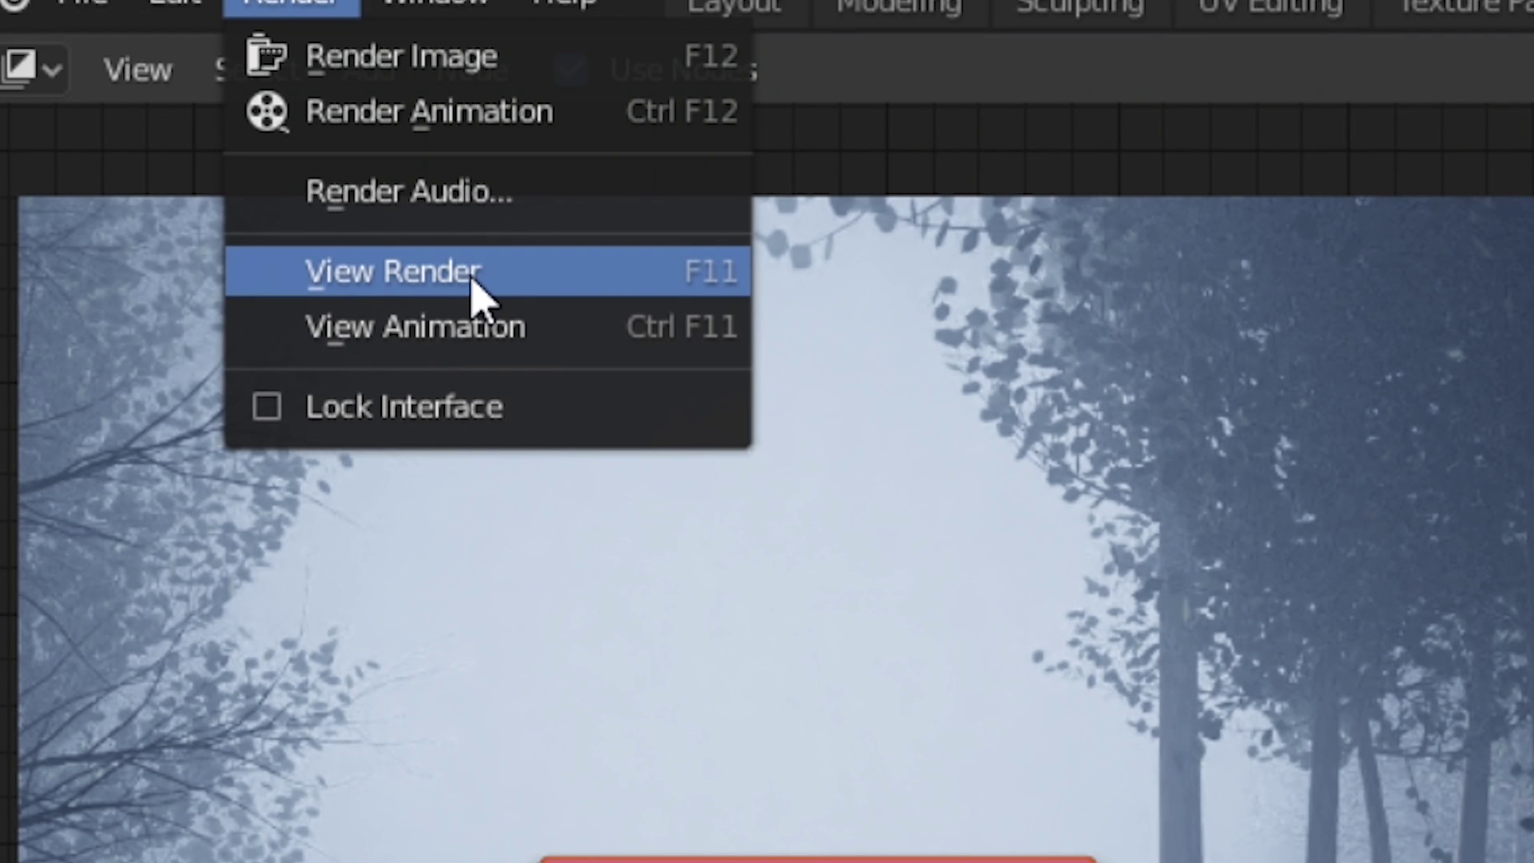
click(200, 156)
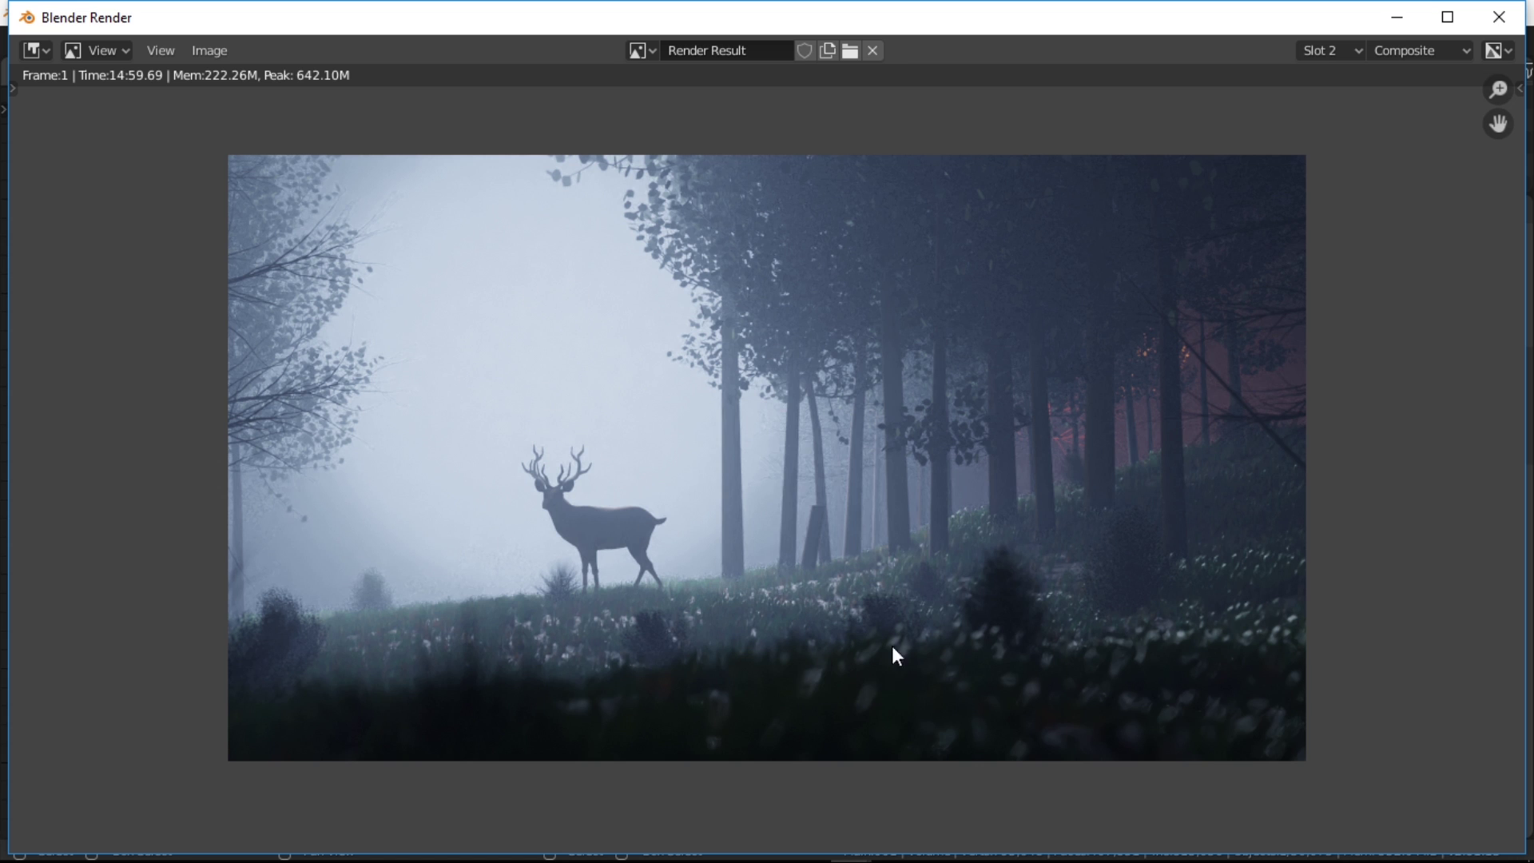
click(222, 52)
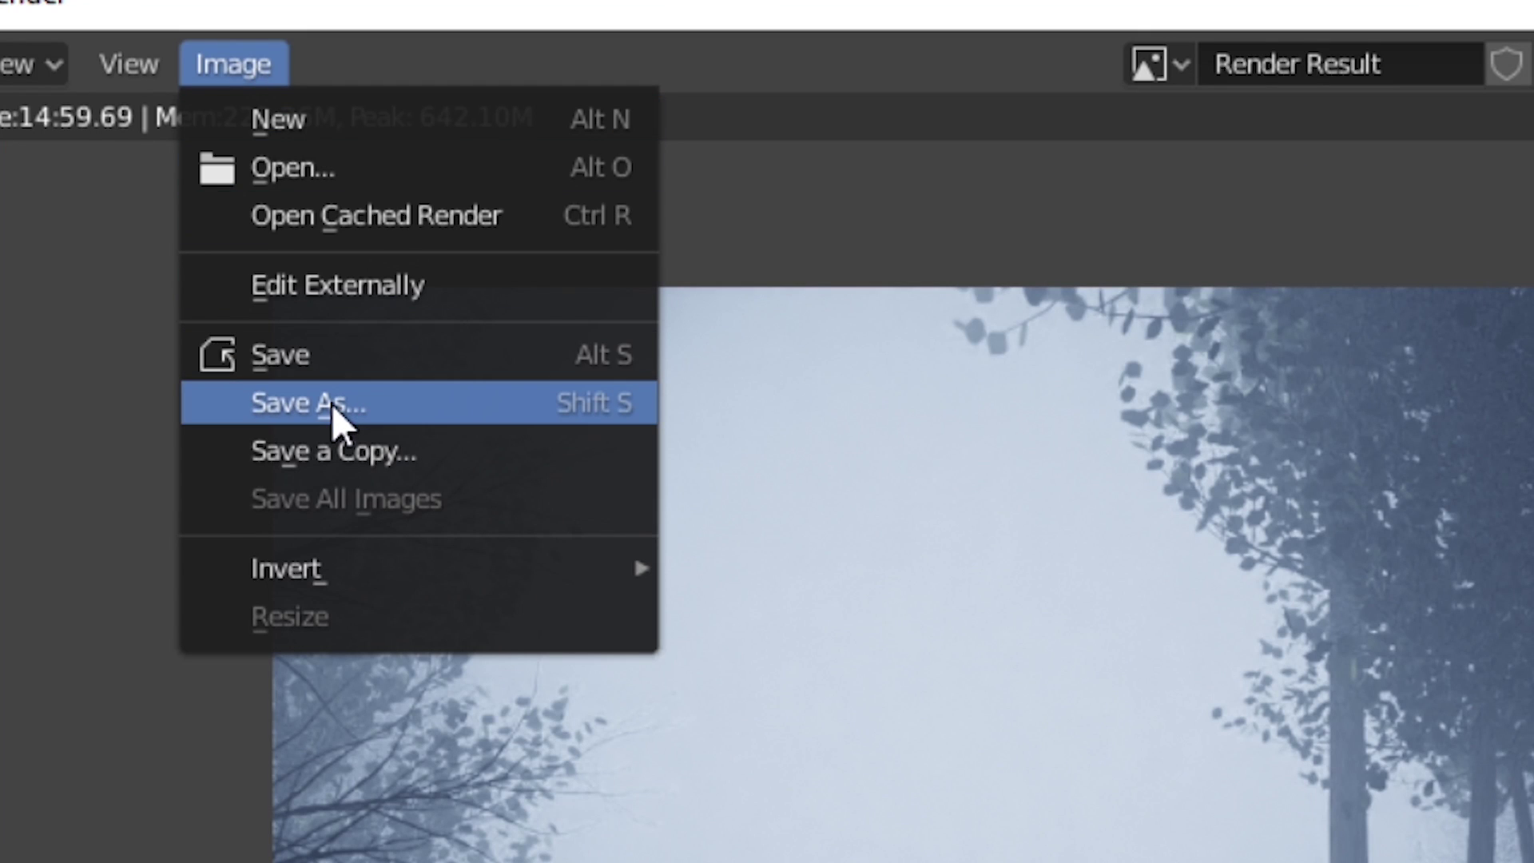
click(332, 404)
text(asasasasfa)
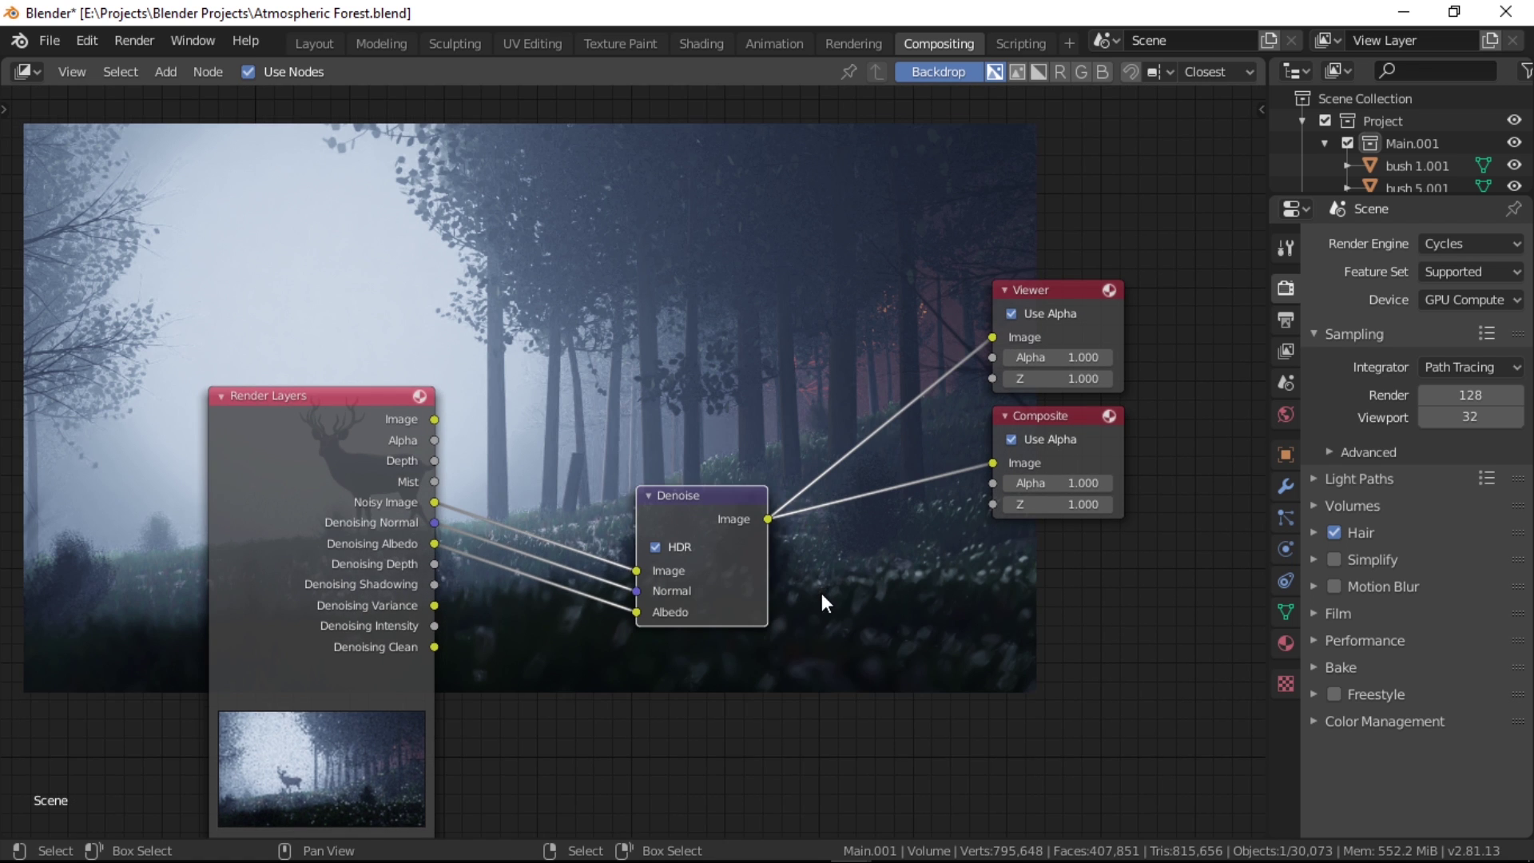
Delete the Denoise node while keeping its links, and feed the Viewer and Composite from an Image node loaded with asasasasfasgfasgasgasga.png.
middle_drag(822, 593, 820, 586)
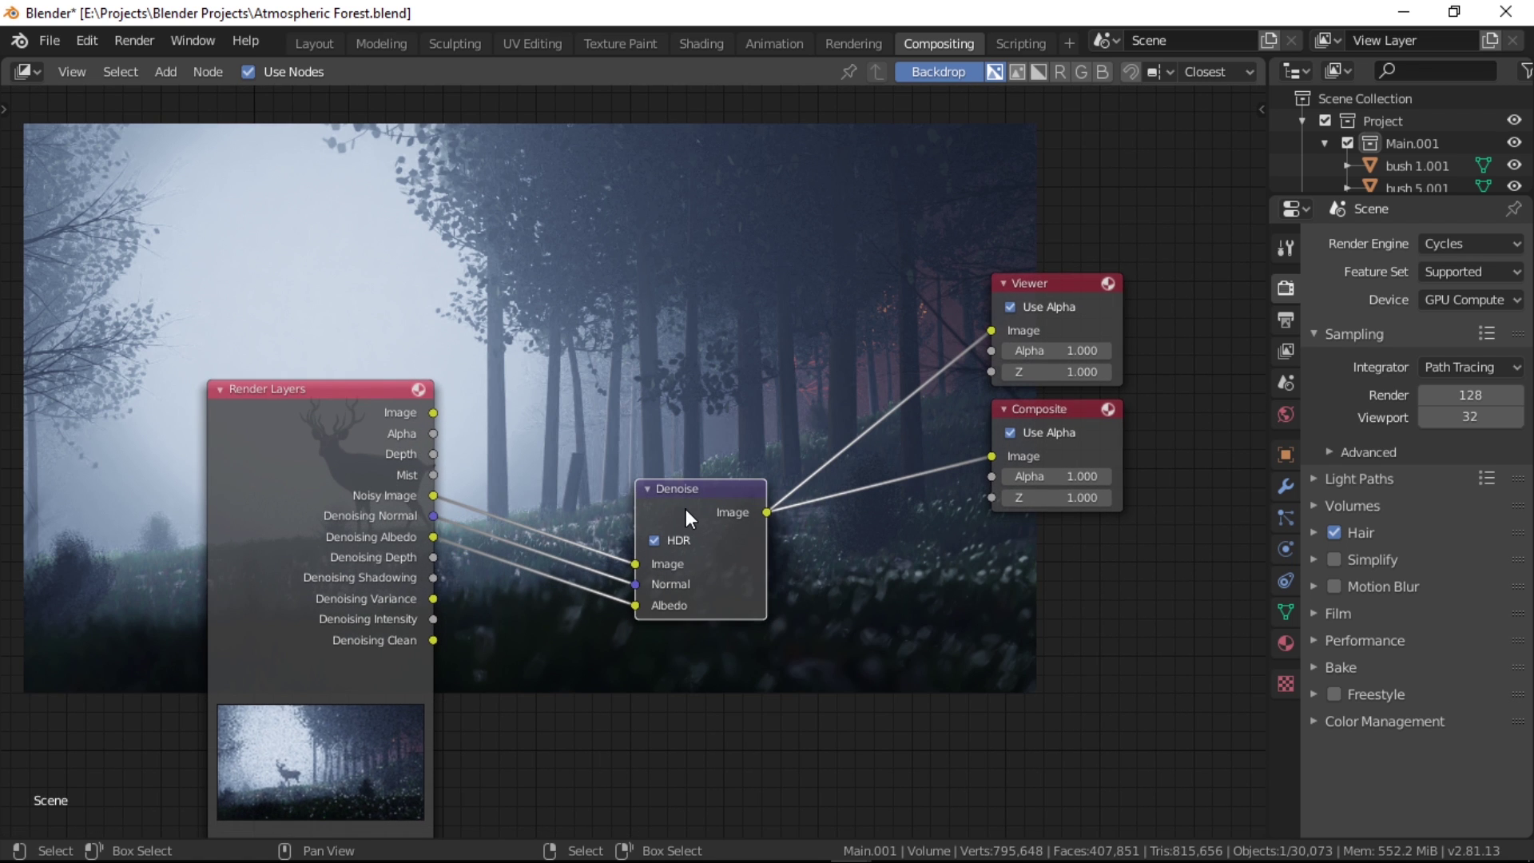
key(ctrl+x)
key(shift+a)
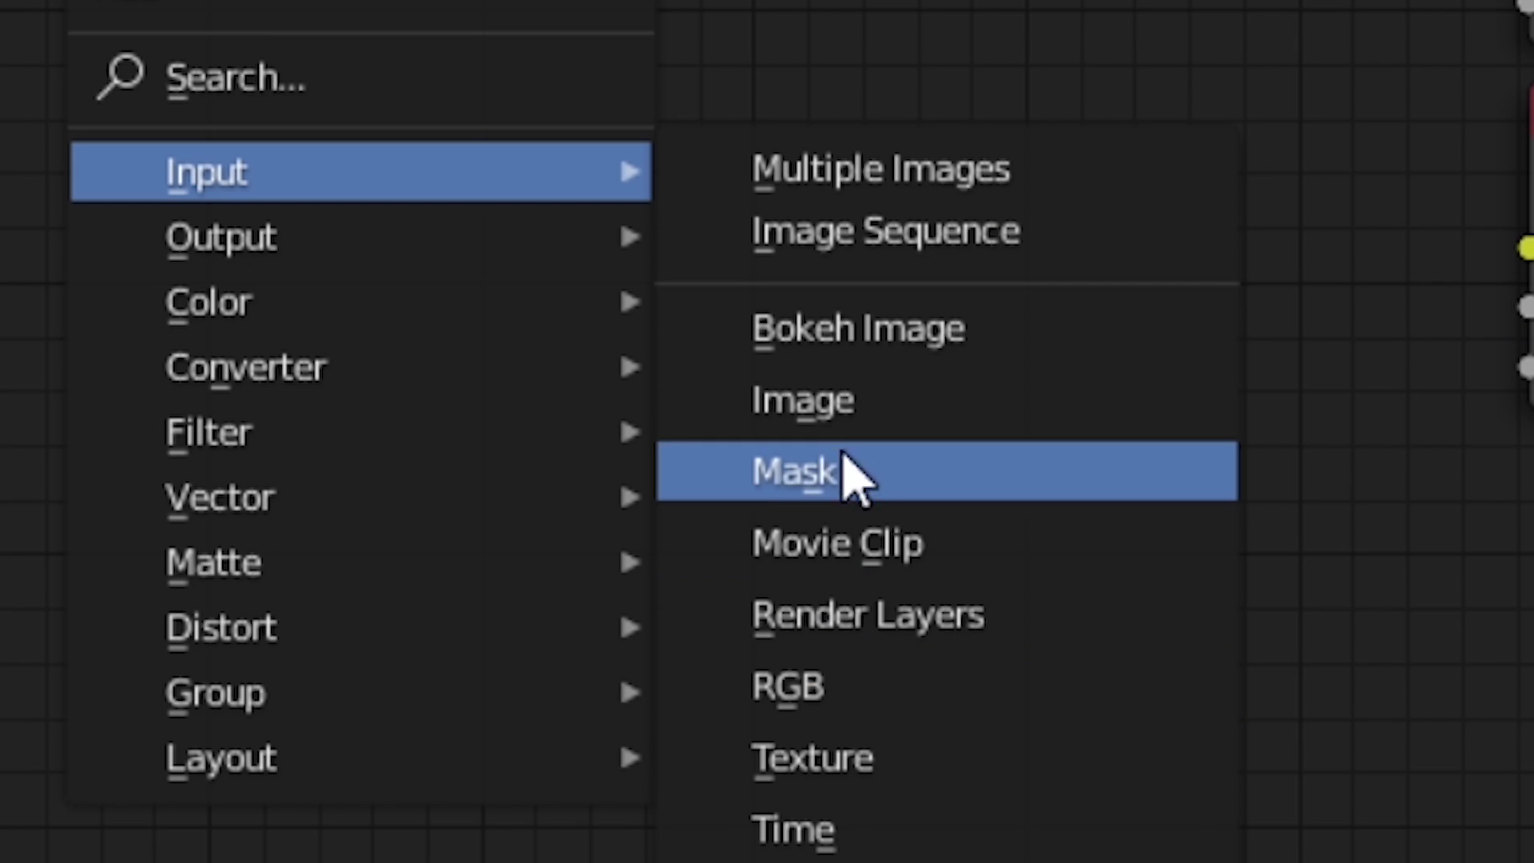
click(826, 424)
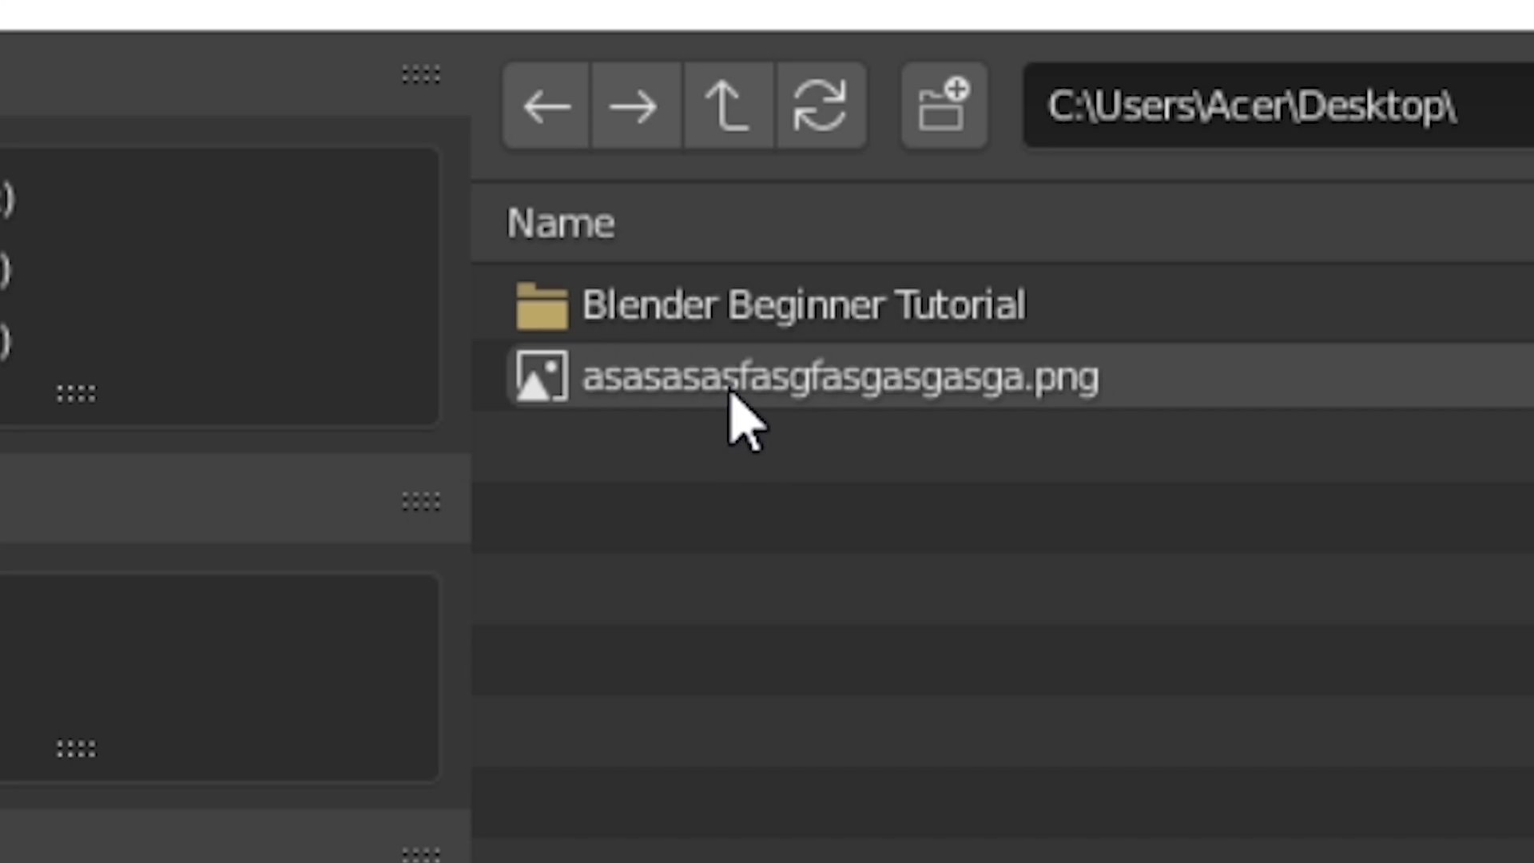
double_click(727, 387)
drag(599, 429, 551, 489)
scroll(617, 620, up, 4)
middle_drag(620, 650, 554, 614)
scroll(553, 613, down, 1)
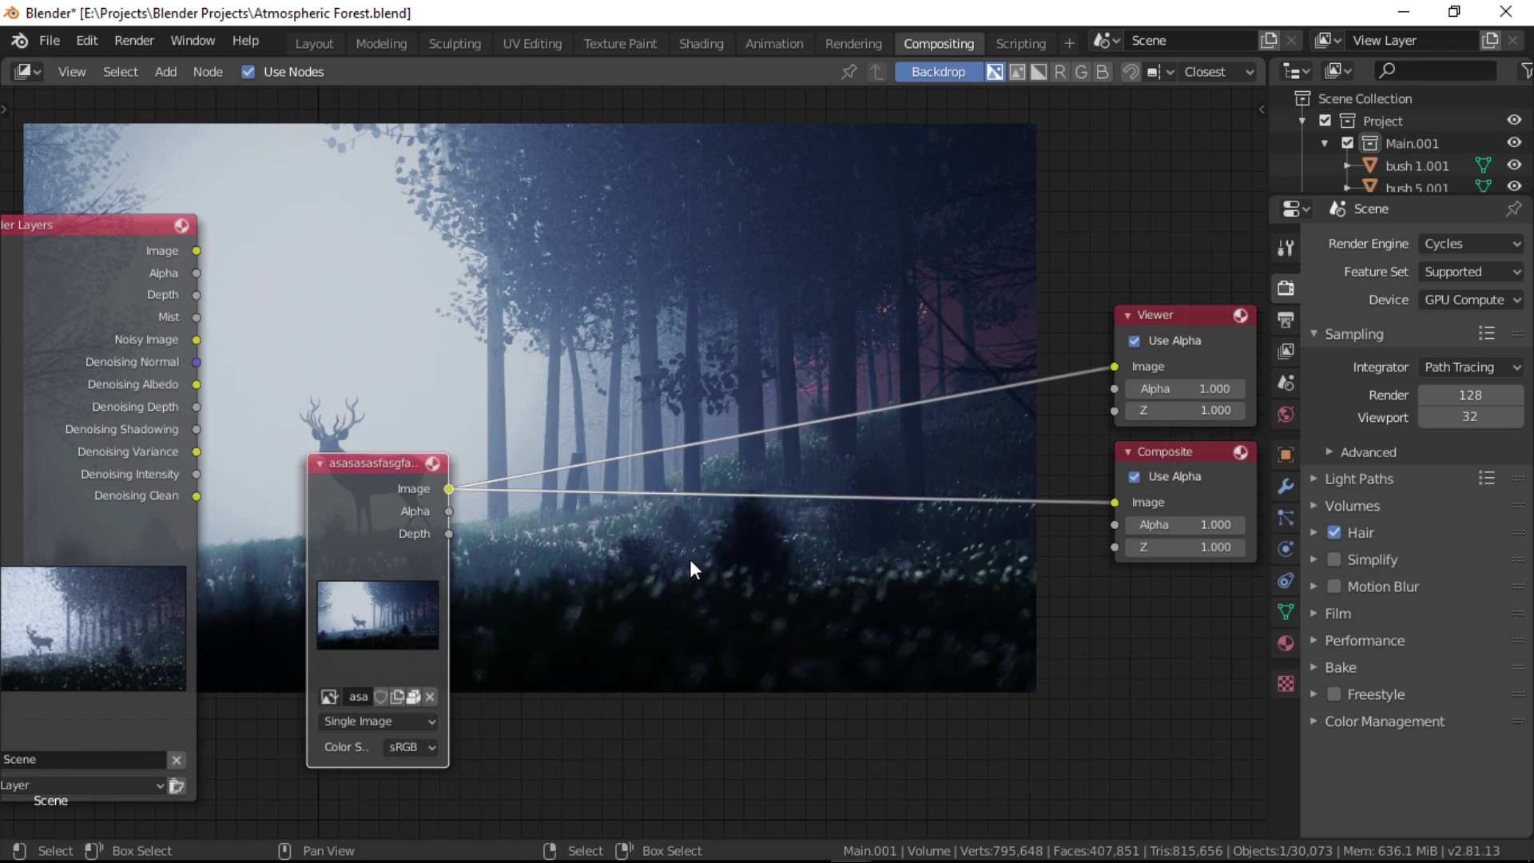
Insert a Hue Saturation Value node between the Image node and the Viewer and Composite nodes.
key(shift+a)
click(658, 525)
text(hue)
key(Down)
key(Return)
click(659, 524)
drag(702, 535, 688, 491)
click(688, 491)
Set the Hue Saturation Value node's Saturation to 1.3 and Fac to 0.8.
click(741, 585)
text(1.3)
key(Return)
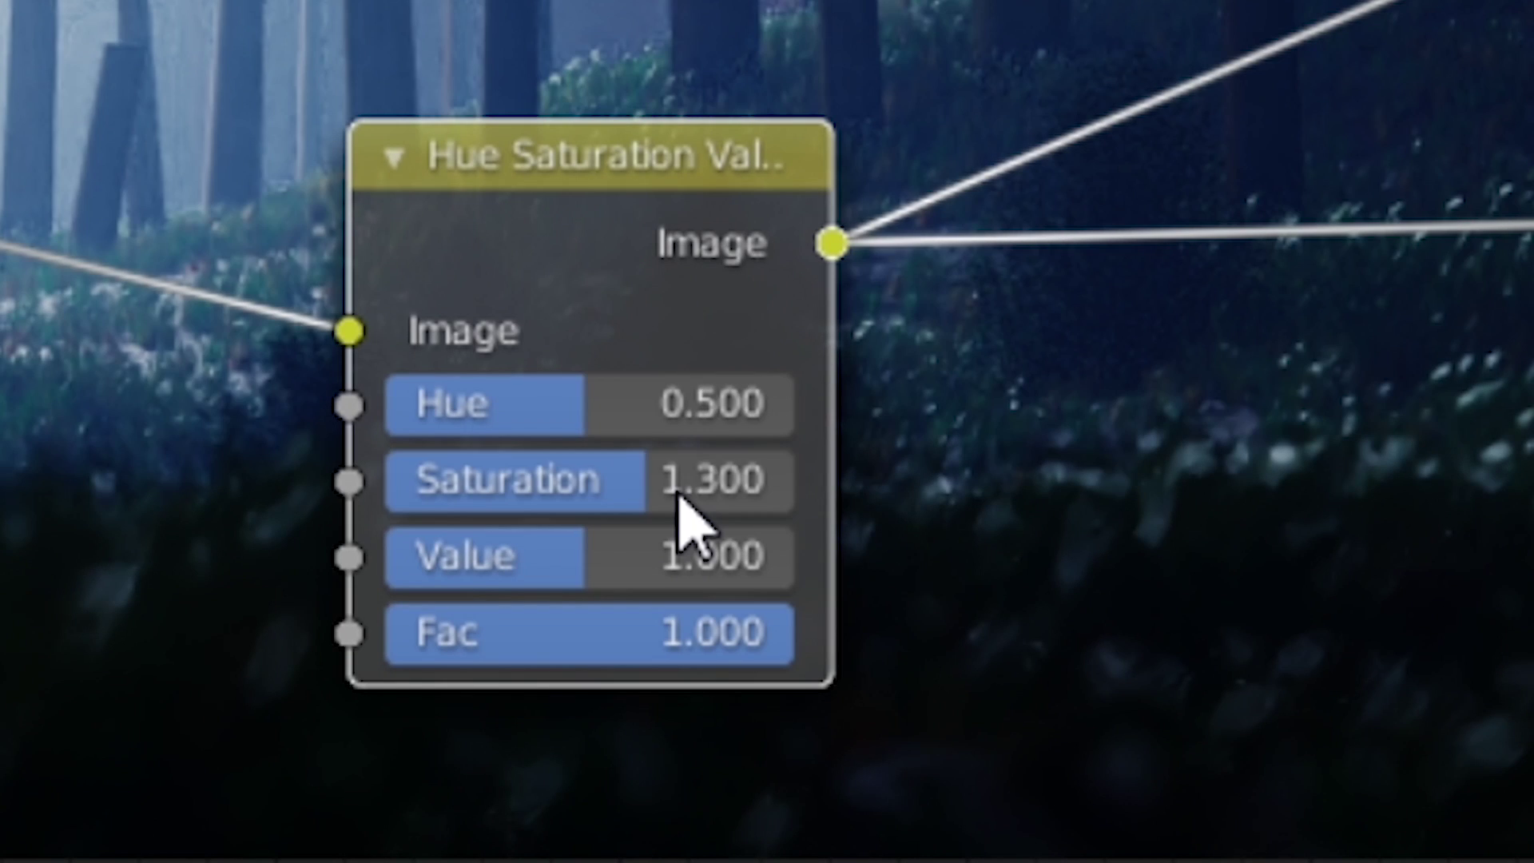
click(695, 639)
text(.8)
key(Return)
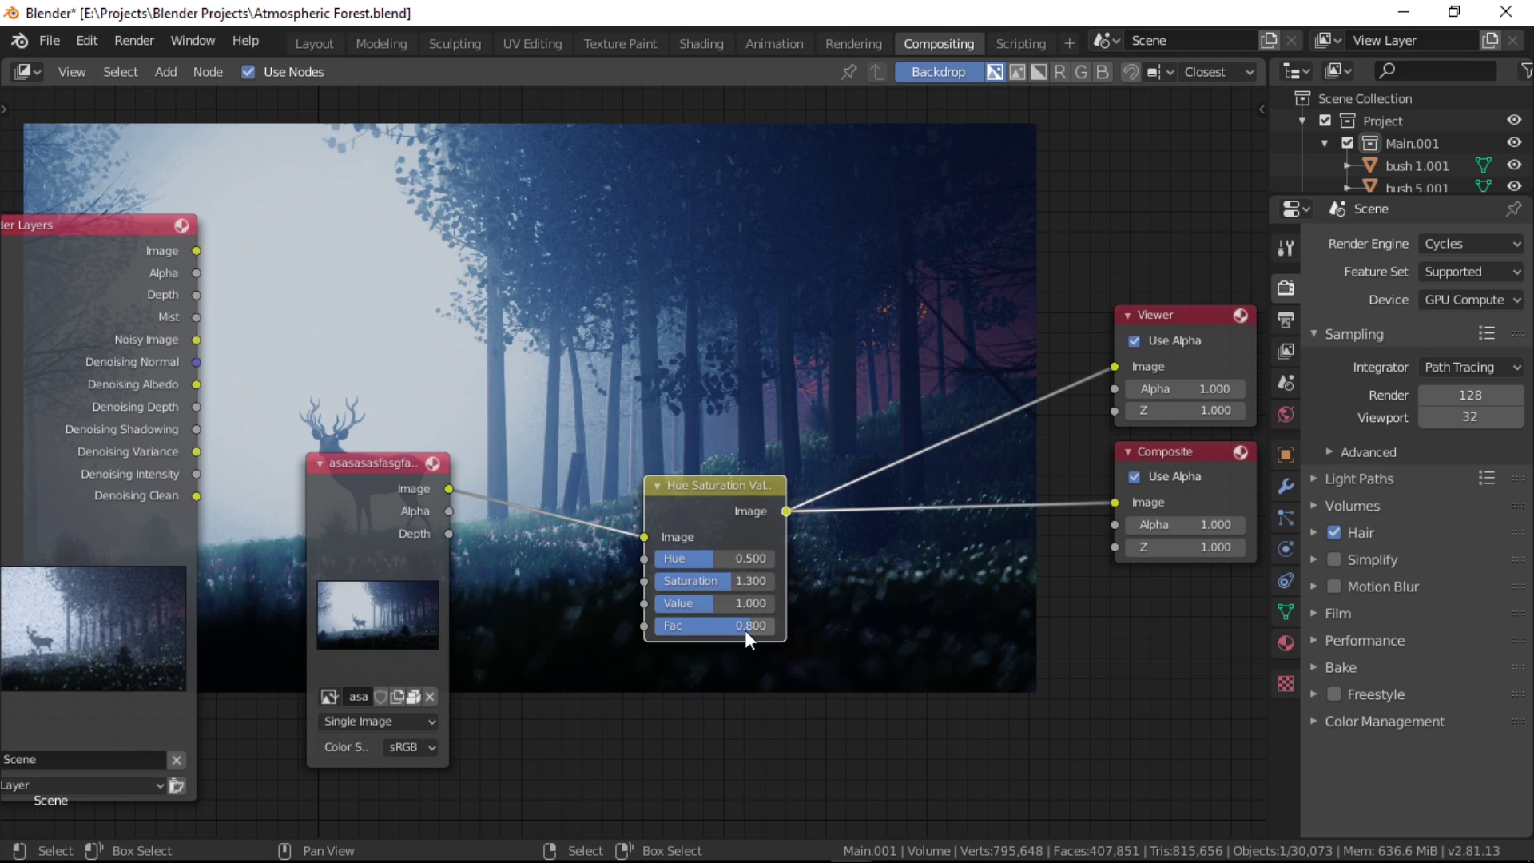
Insert an RGB Curves node after the Hue Saturation Value node and switch it to the green channel curve.
middle_drag(637, 582, 585, 687)
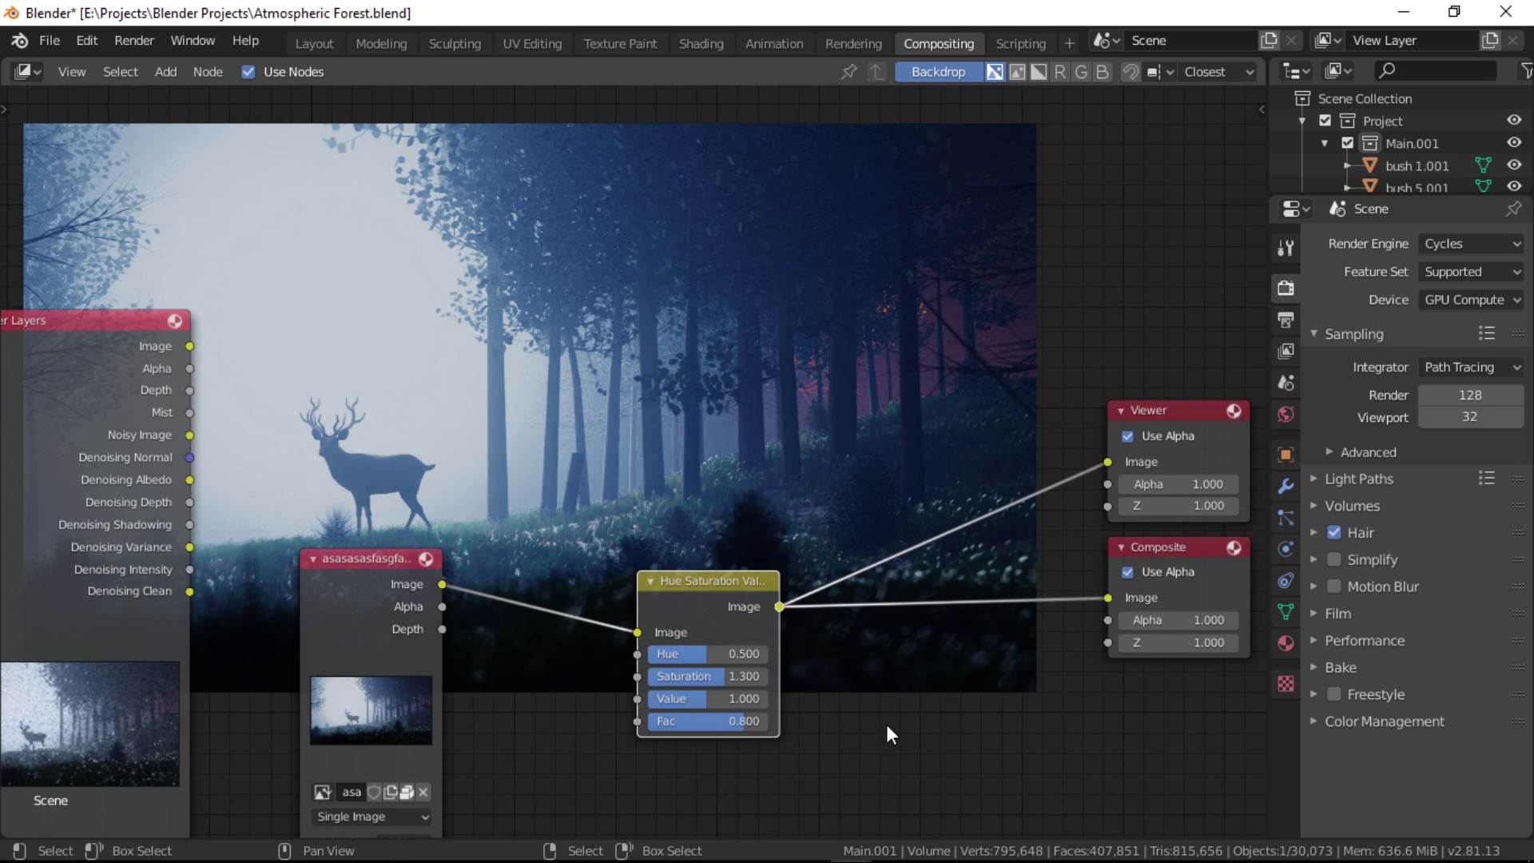
middle_drag(884, 735, 850, 709)
text(rgb)
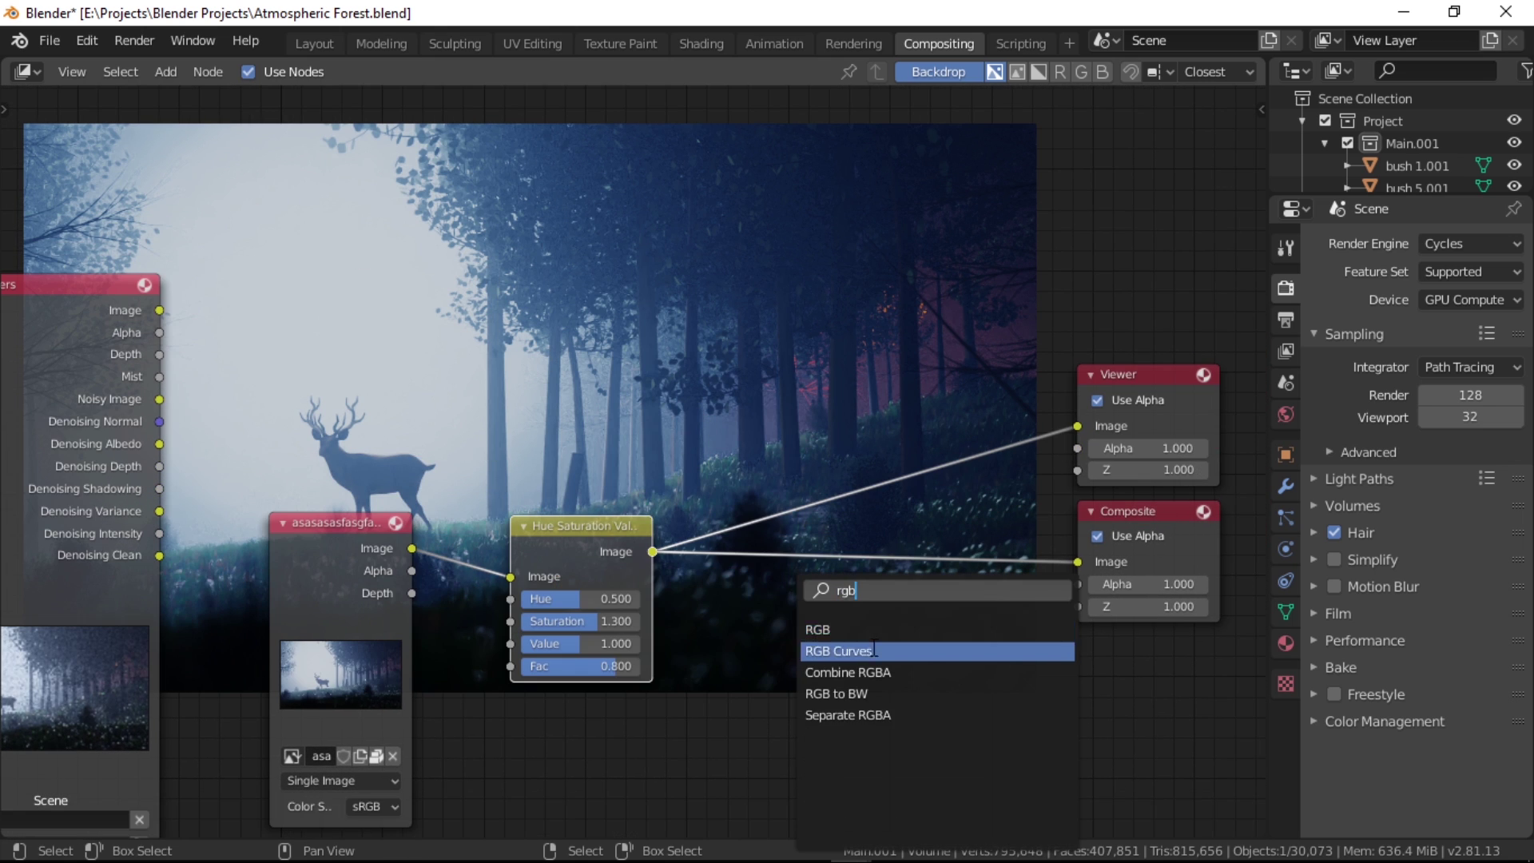
click(875, 649)
click(802, 540)
click(859, 633)
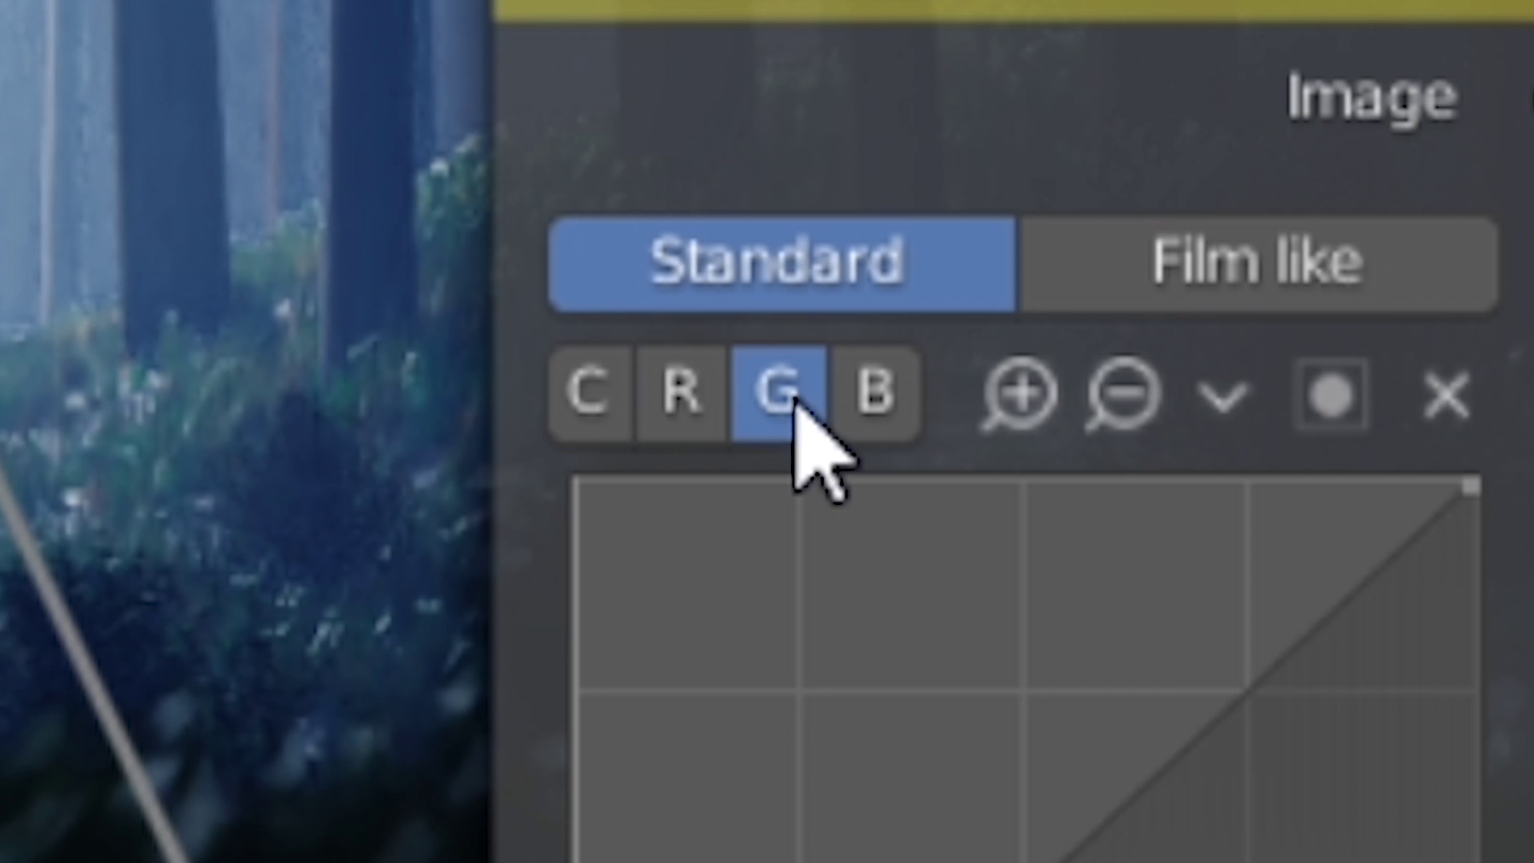
Raise the green curve's midpoint to X 0.52778, Y 0.6125, and move the RGB Curves node farther up.
click(1056, 853)
drag(1054, 853, 1054, 828)
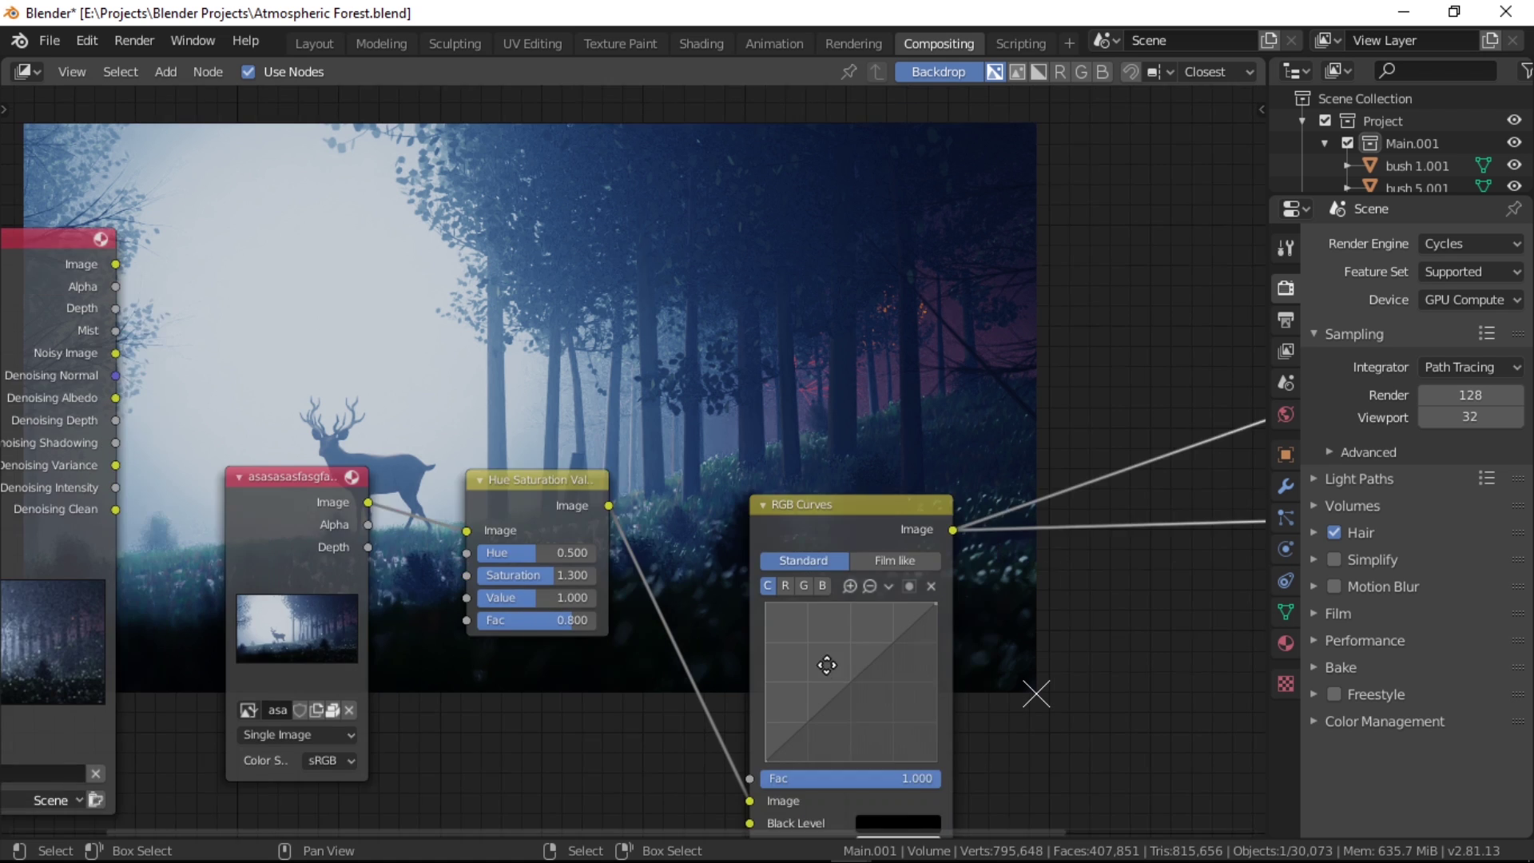
middle_drag(826, 666, 814, 627)
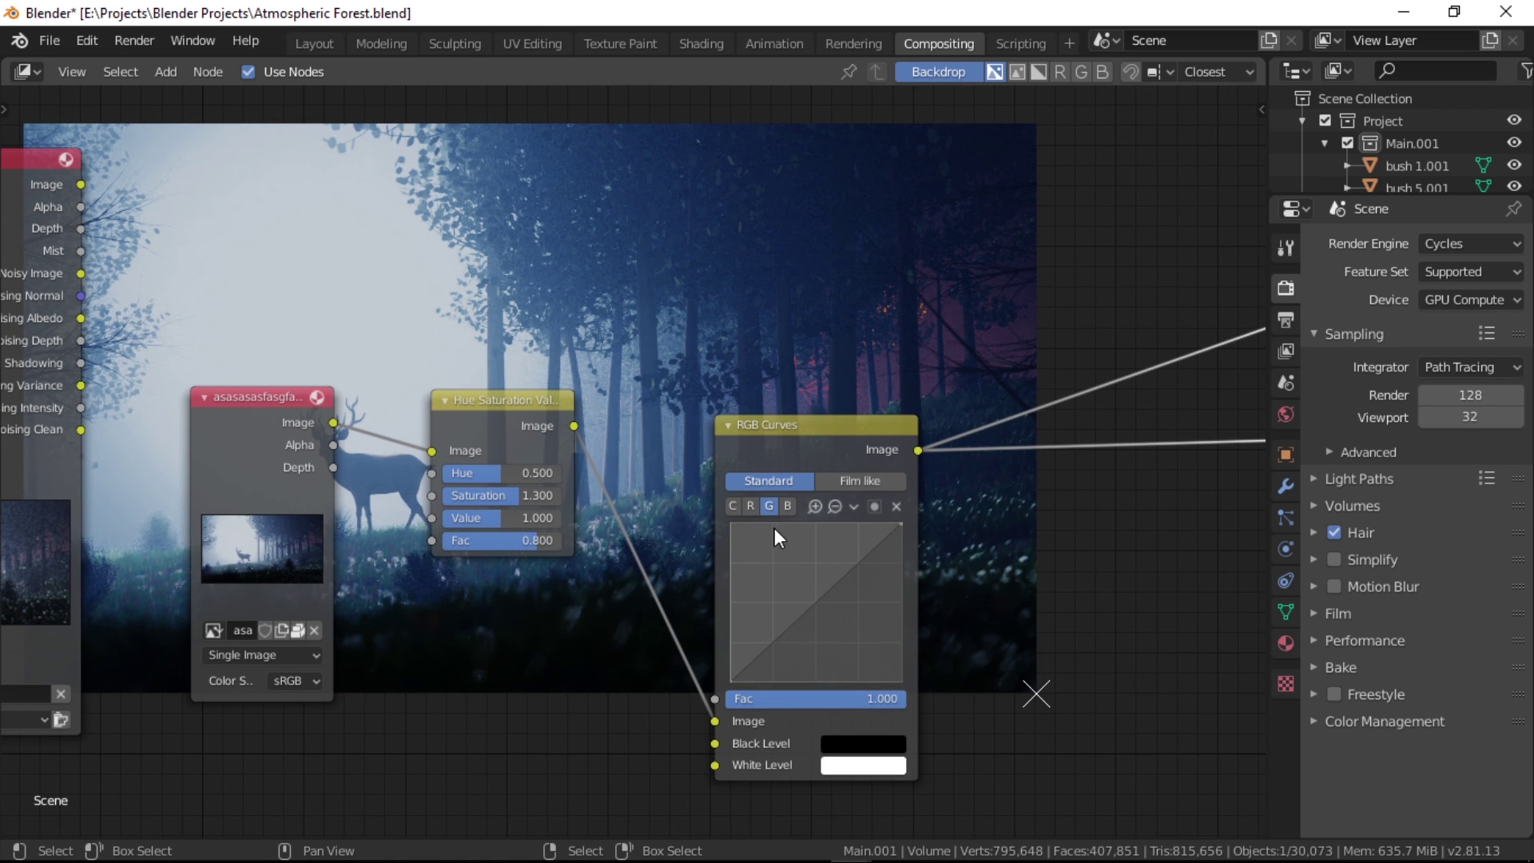
drag(820, 599, 821, 585)
mouse_move(660, 613)
middle_down()
mouse_move(643, 687)
mouse_move(679, 617)
middle_up()
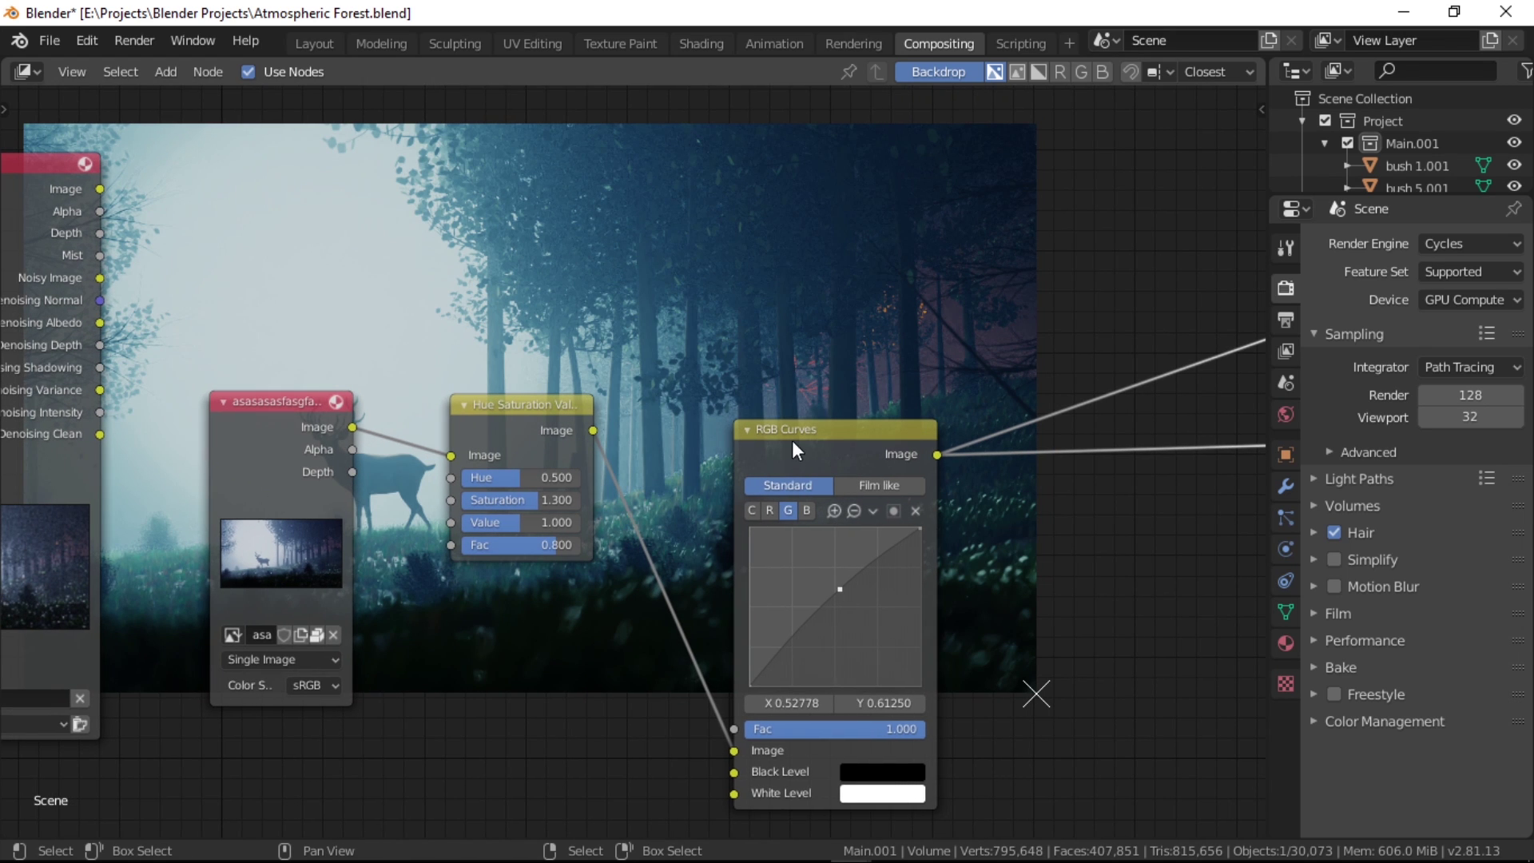
drag(793, 439, 844, 338)
middle_drag(695, 435, 584, 689)
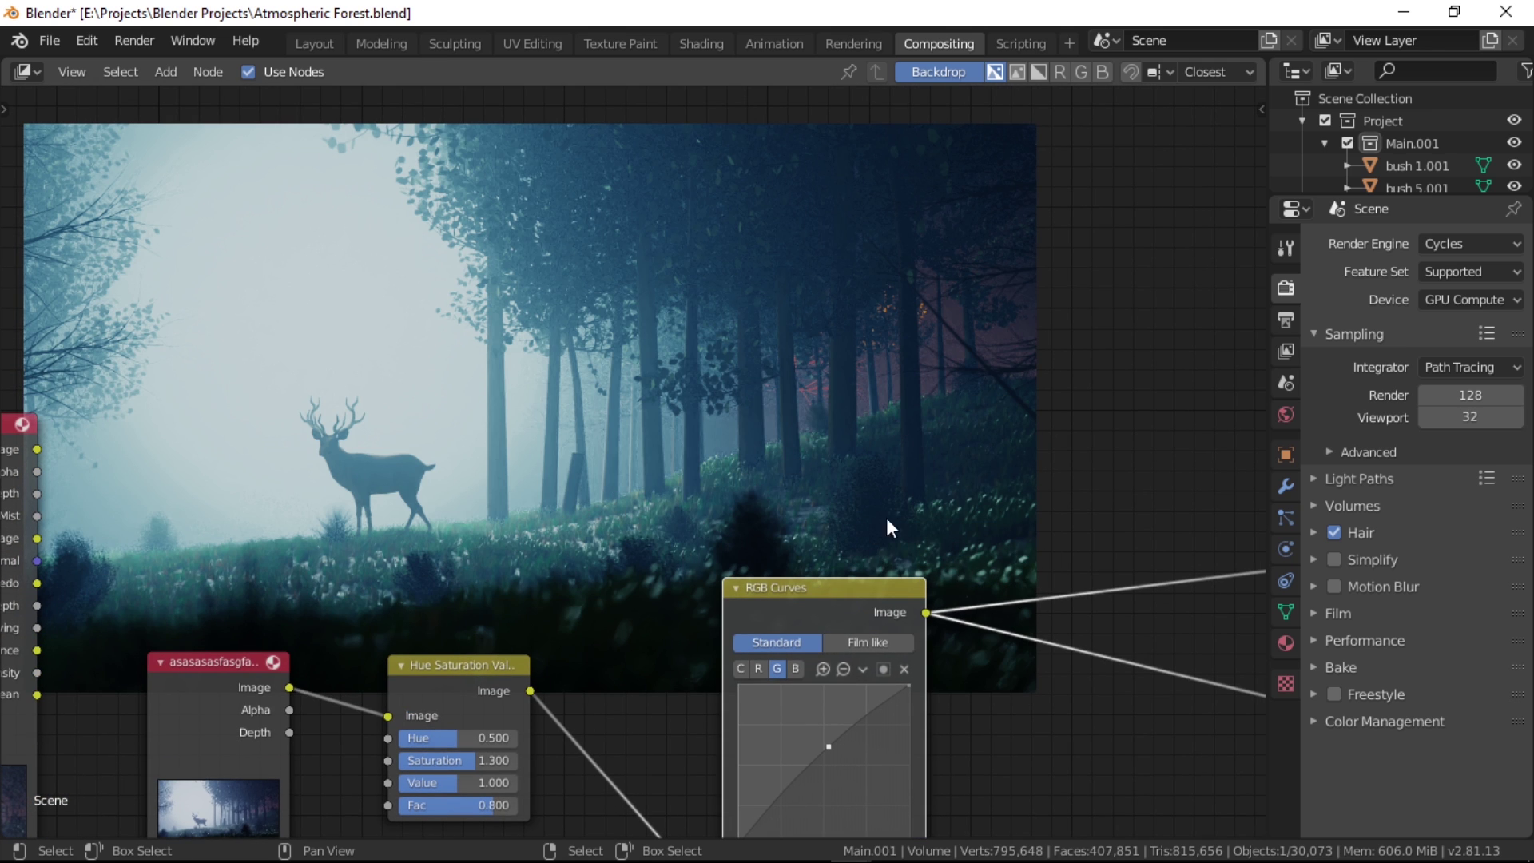
middle_drag(415, 593, 636, 571)
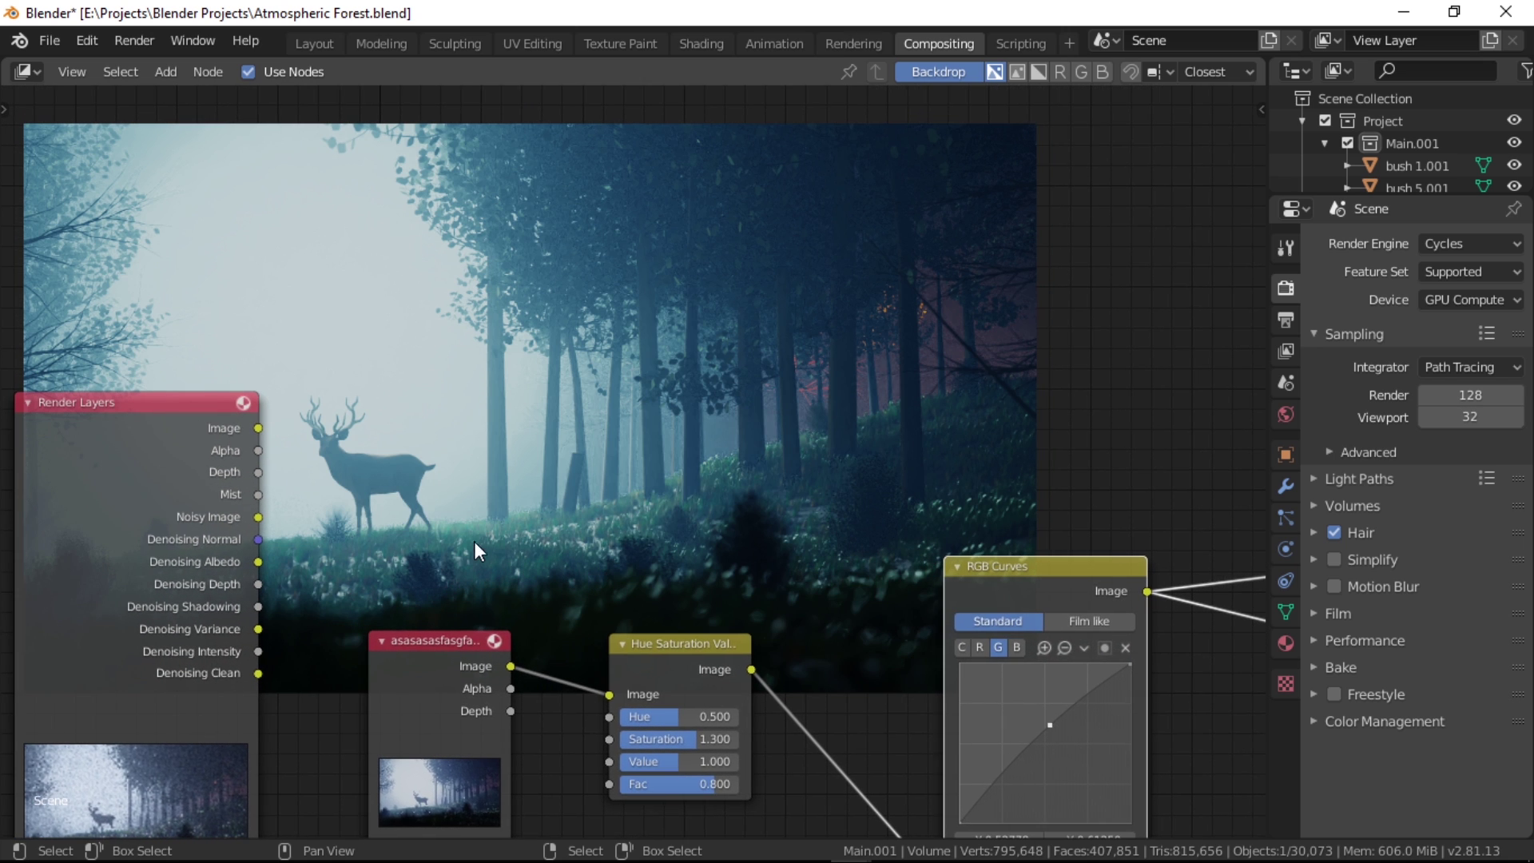
Preview the Render Layers node's Mist output through the Viewer node.
ctrl+shift+click(256, 497)
middle_drag(359, 568, 173, 750)
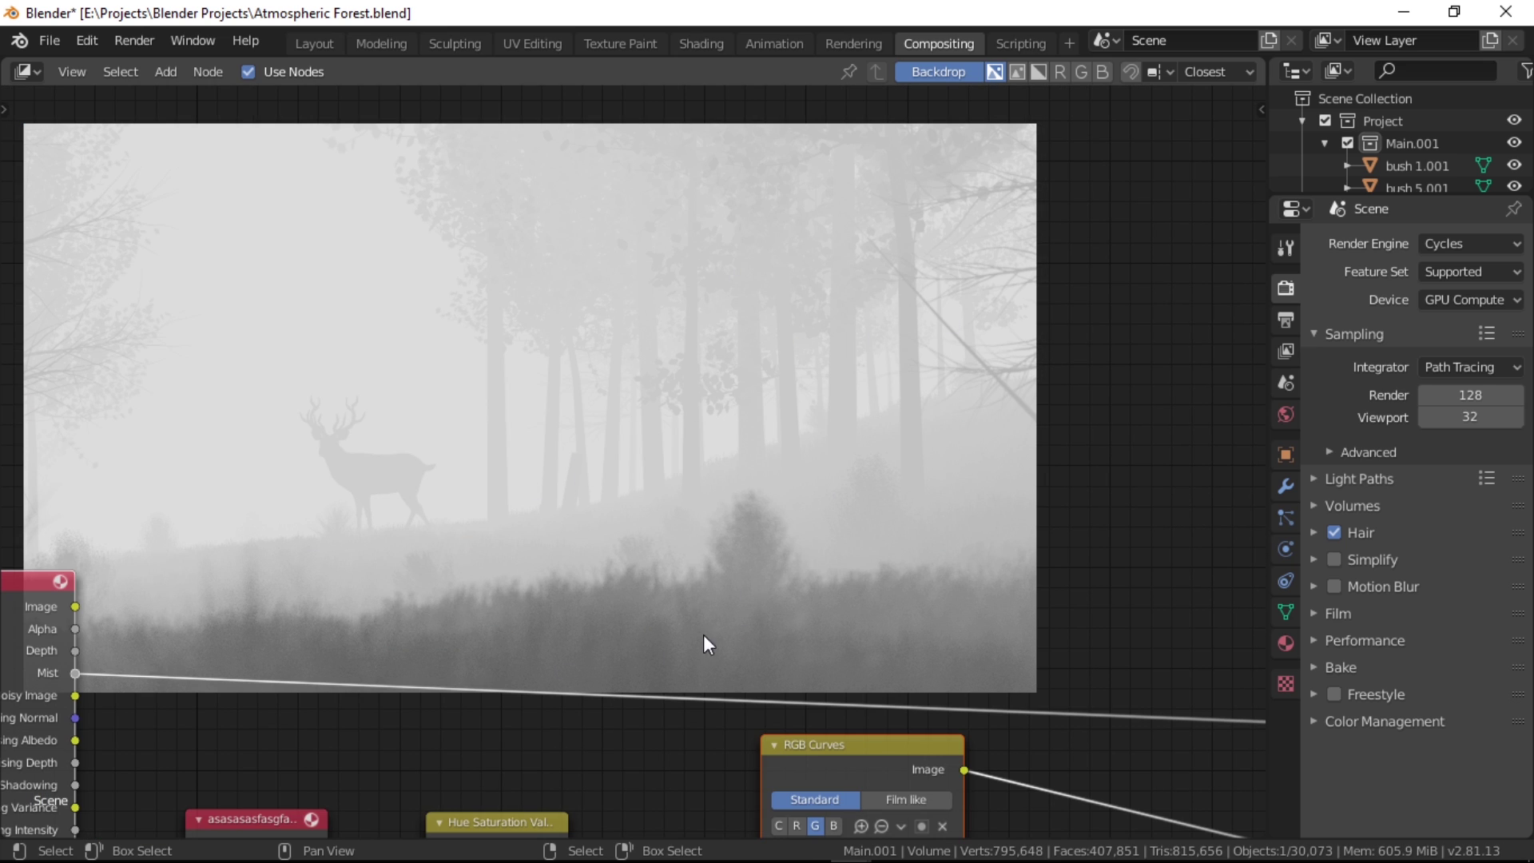
middle_drag(359, 712, 562, 554)
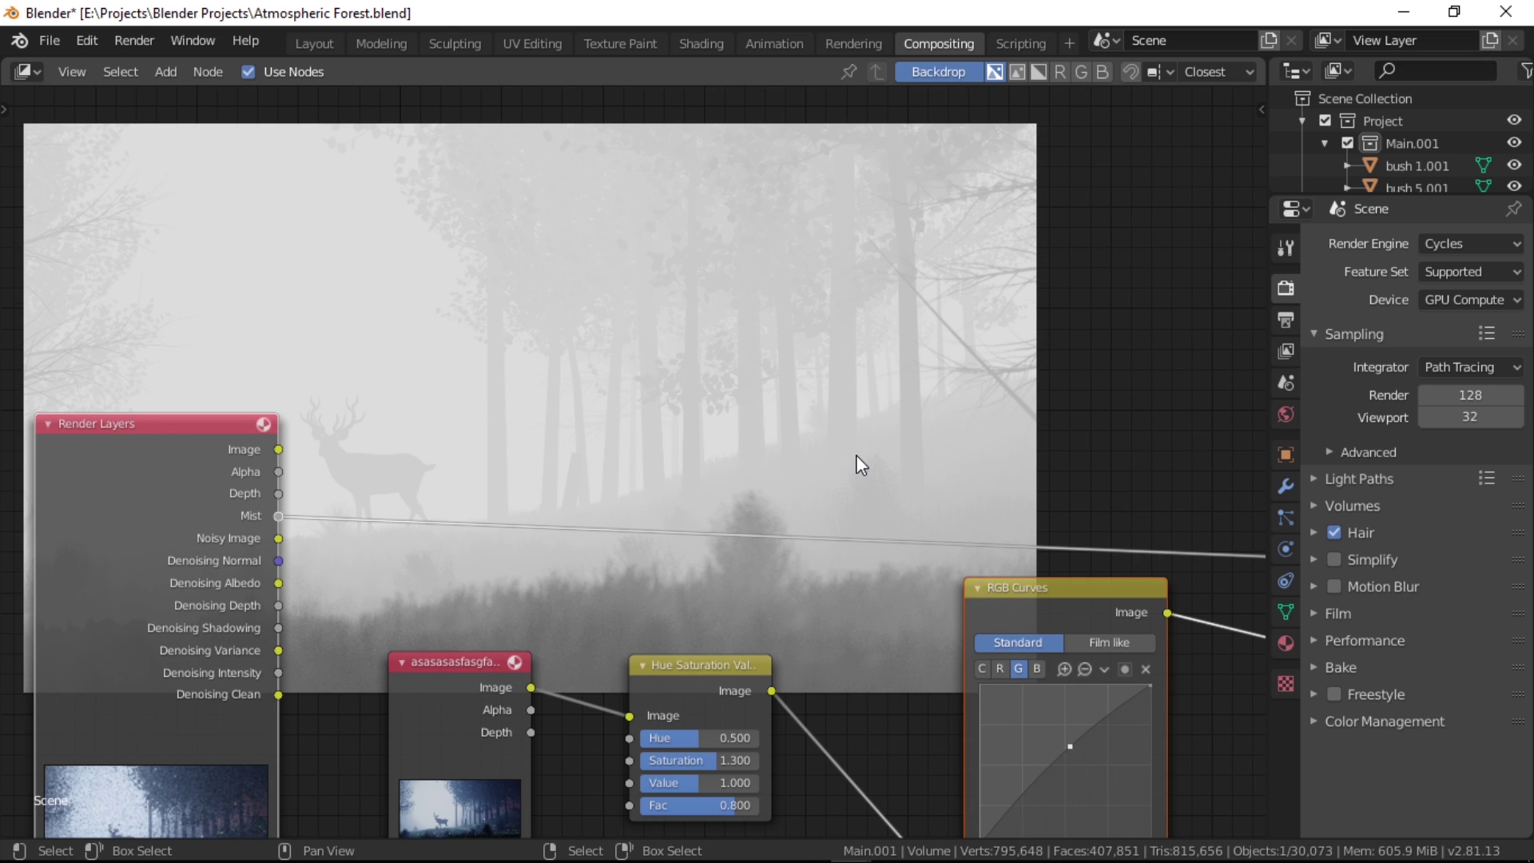
Insert a ColorRamp node on the link between the Mist output and the Viewer node.
key(shift+a)
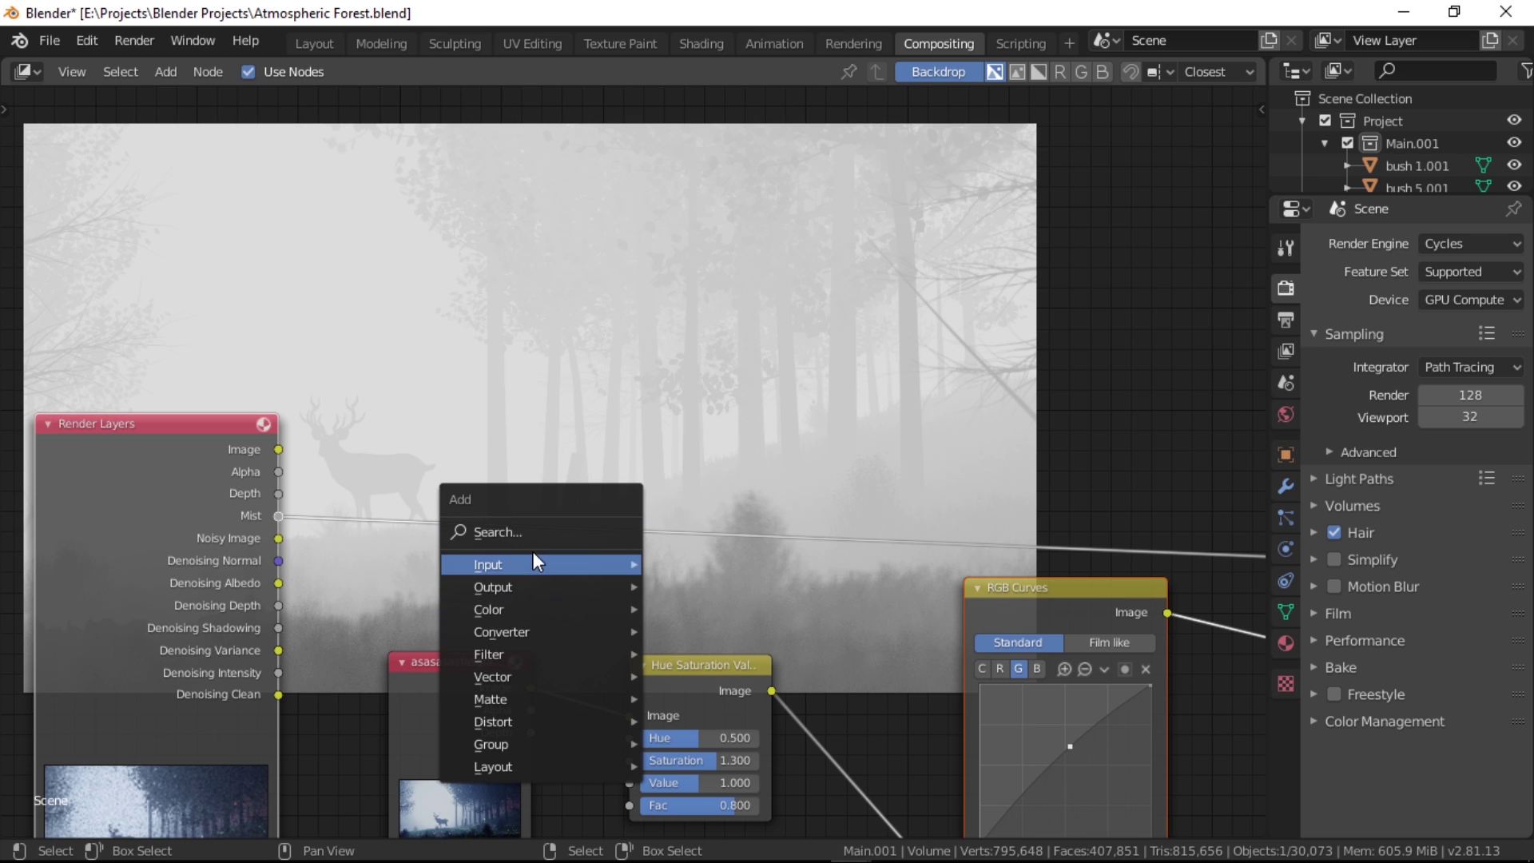
click(529, 530)
text(color)
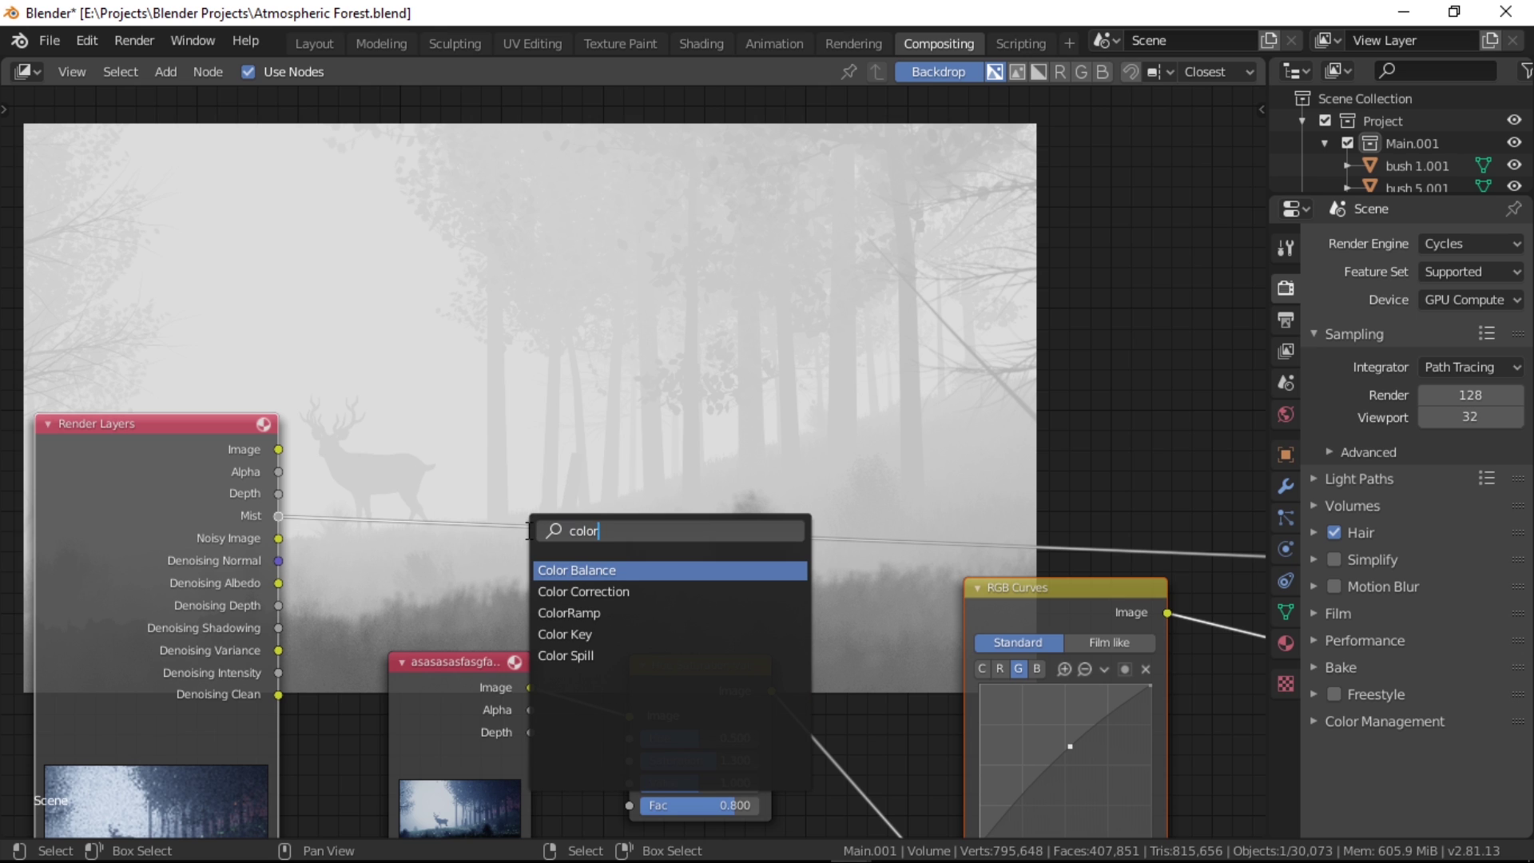
key(Down)
key(Down)
key(Return)
click(526, 530)
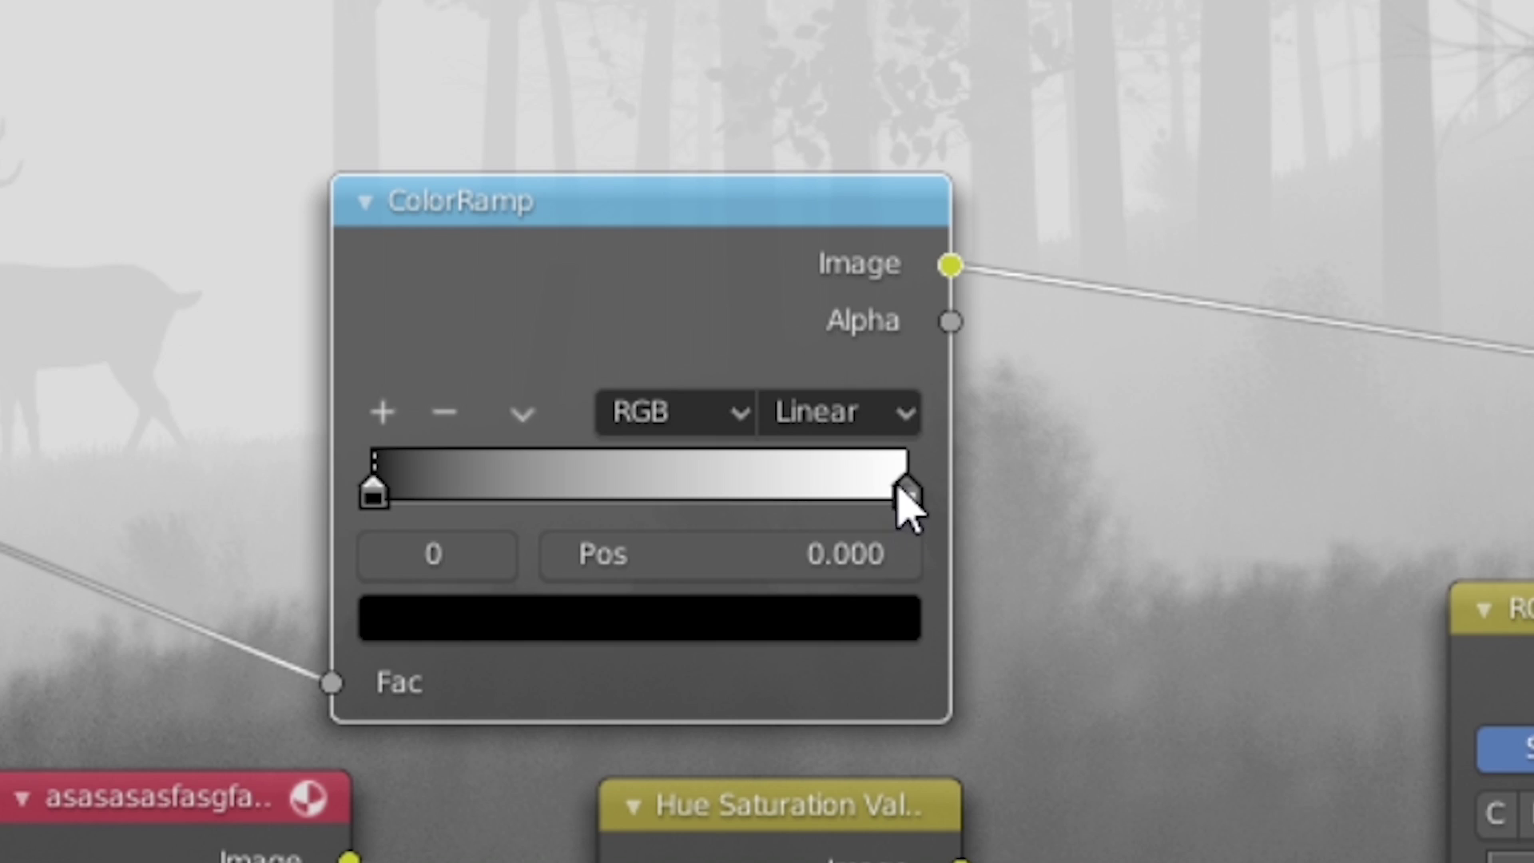
Reverse the ColorRamp to run from white to black, with the black stop at 0.686 and the white stop moved closer to it.
drag(750, 654, 563, 654)
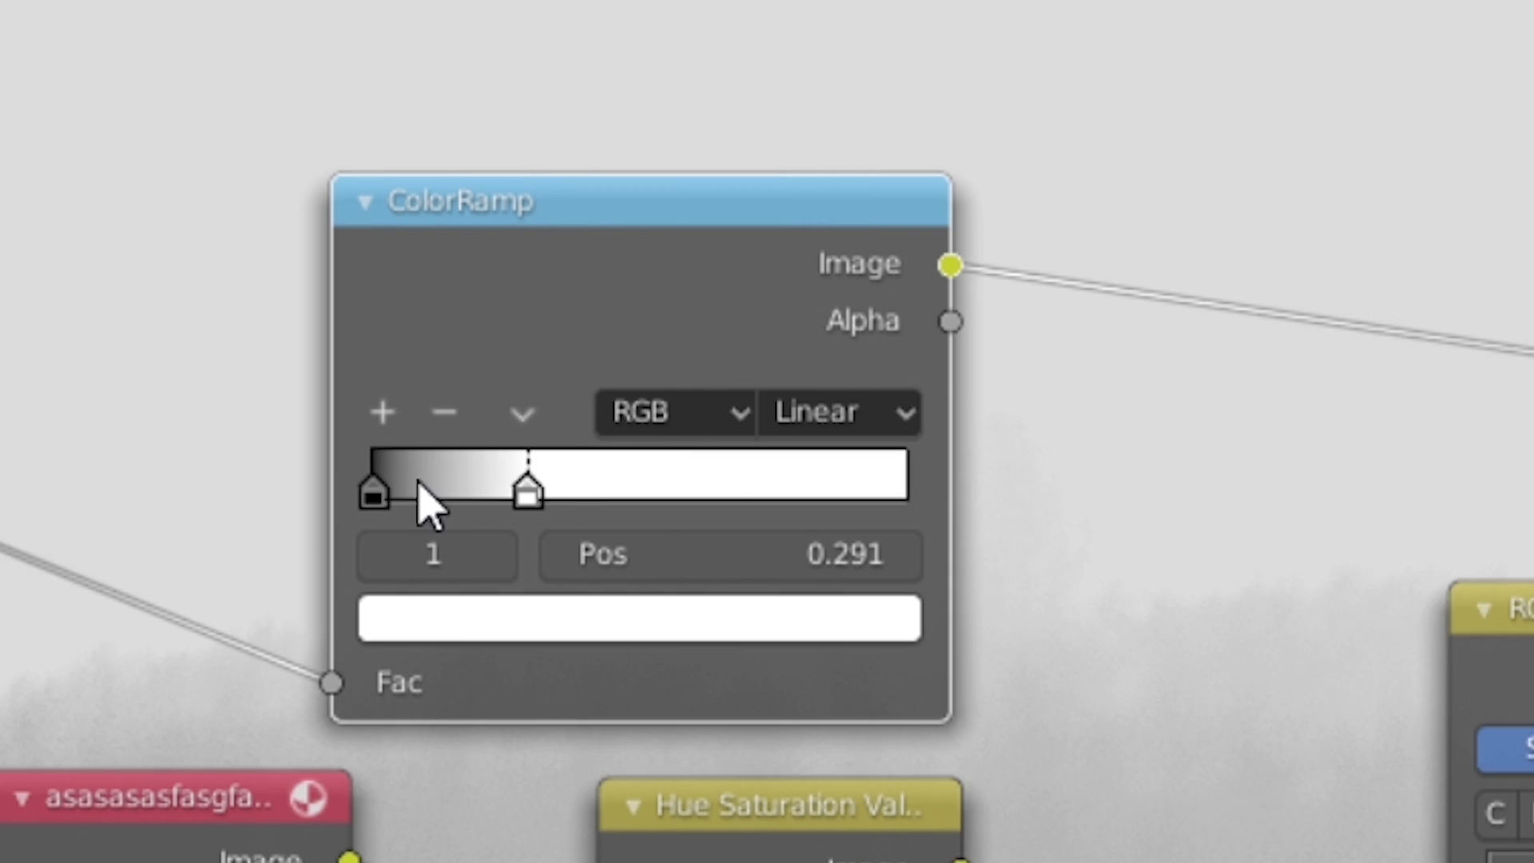
drag(417, 481, 414, 485)
drag(374, 489, 734, 487)
drag(412, 488, 503, 483)
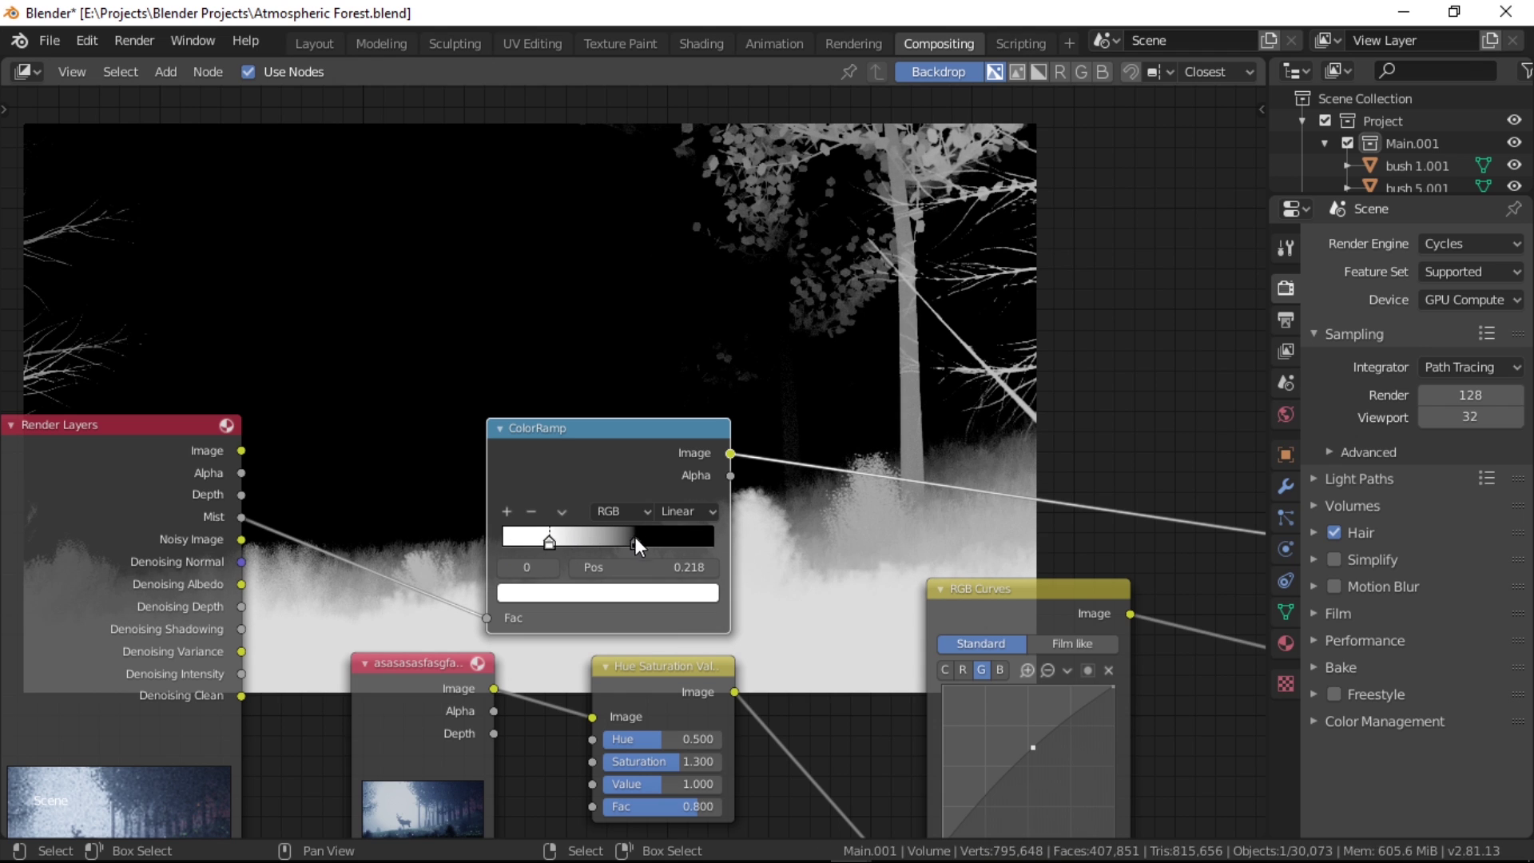
mouse_move(637, 539)
mouse_down()
mouse_move(668, 538)
mouse_move(653, 540)
mouse_up()
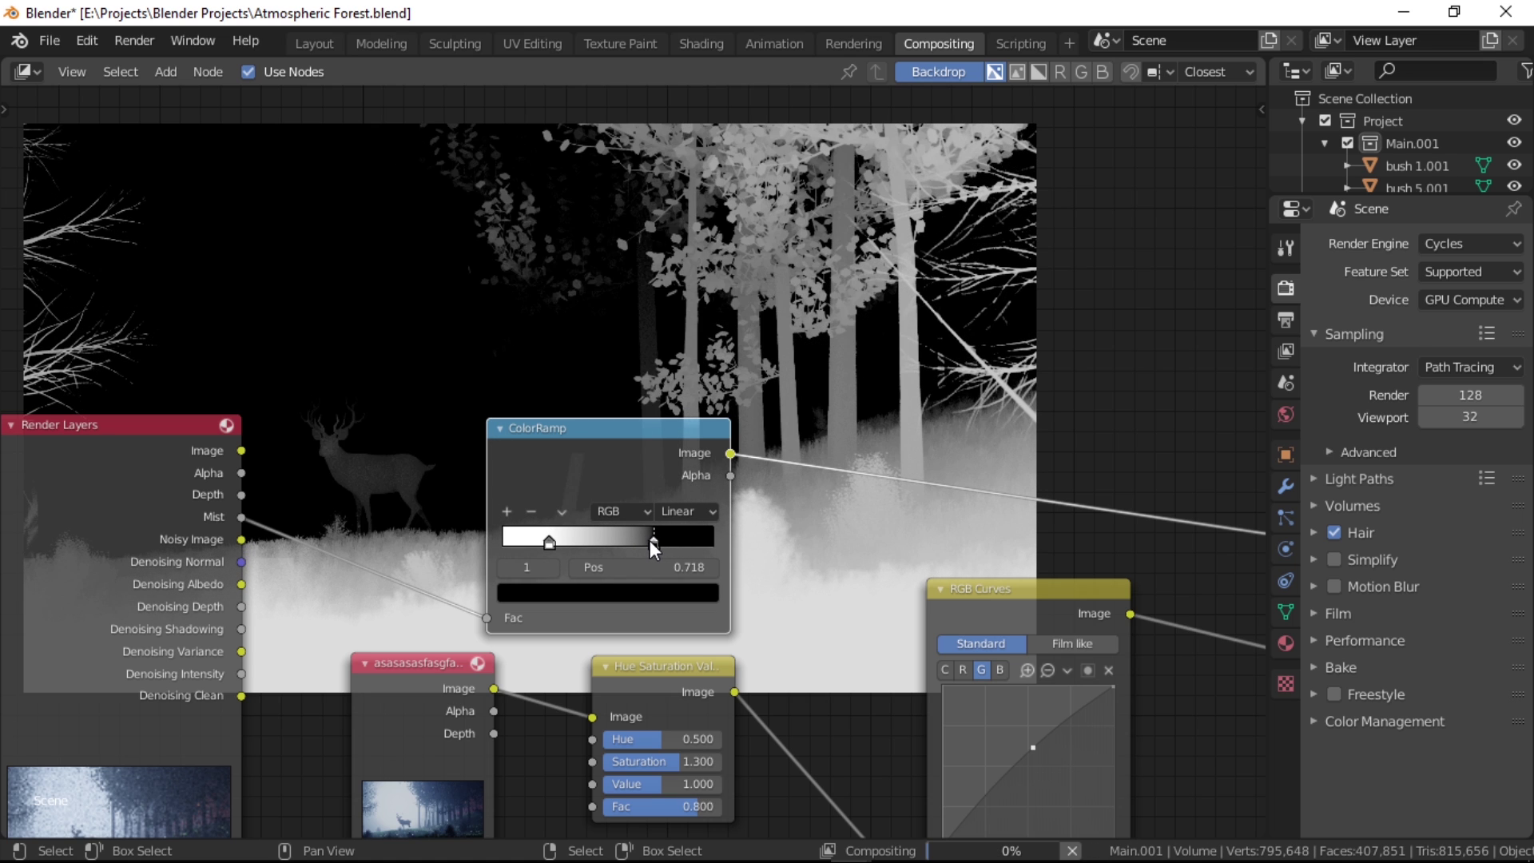
drag(651, 543, 648, 543)
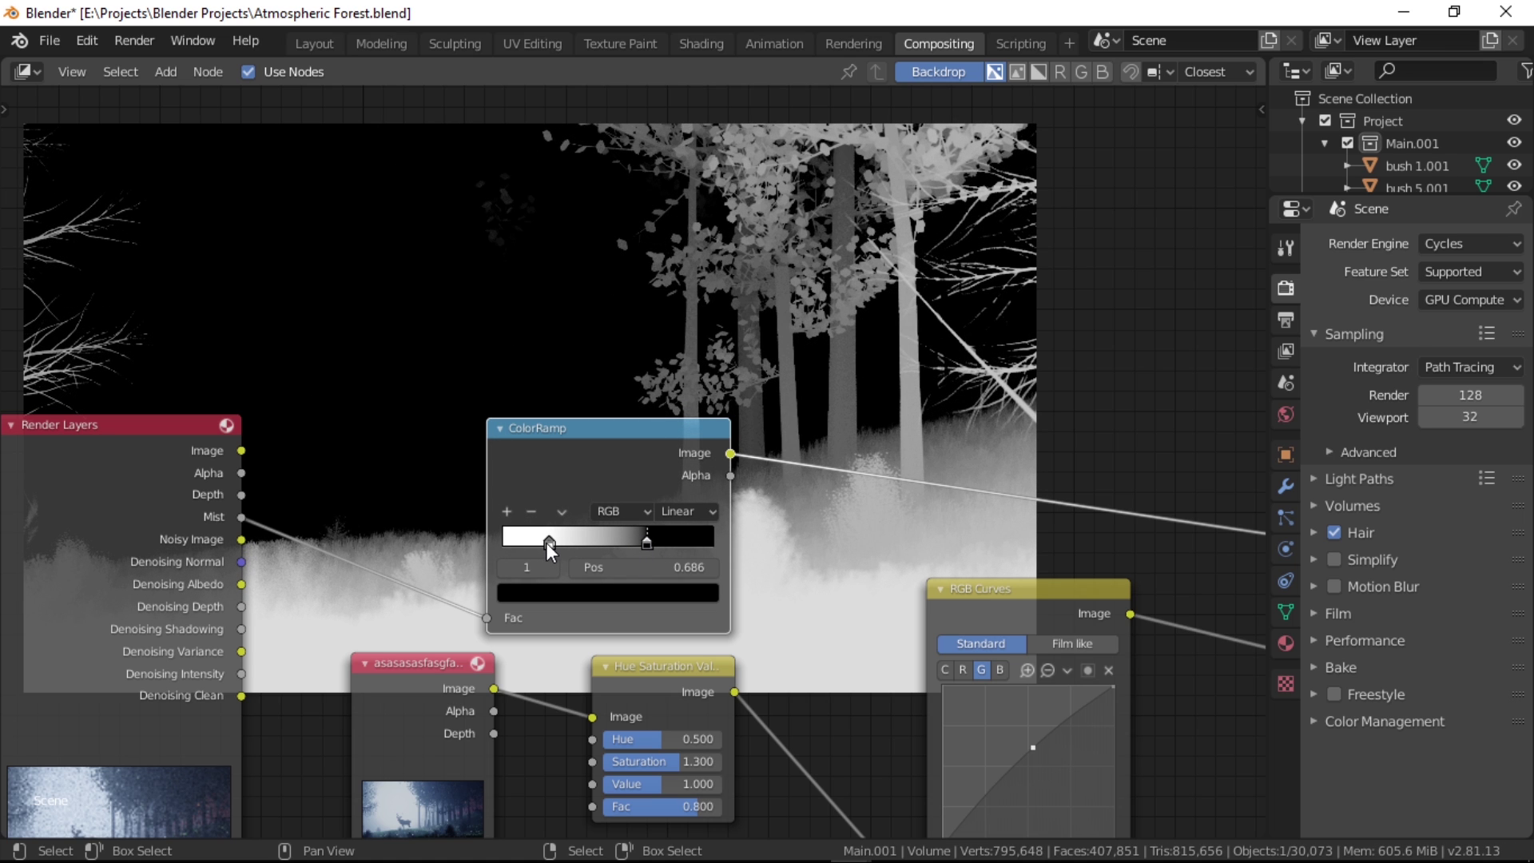
drag(548, 543, 587, 545)
Link the ColorRamp's Image output to the RGB Curves node's Fac input and preview the RGB Curves result in the Viewer.
middle_drag(449, 498, 516, 480)
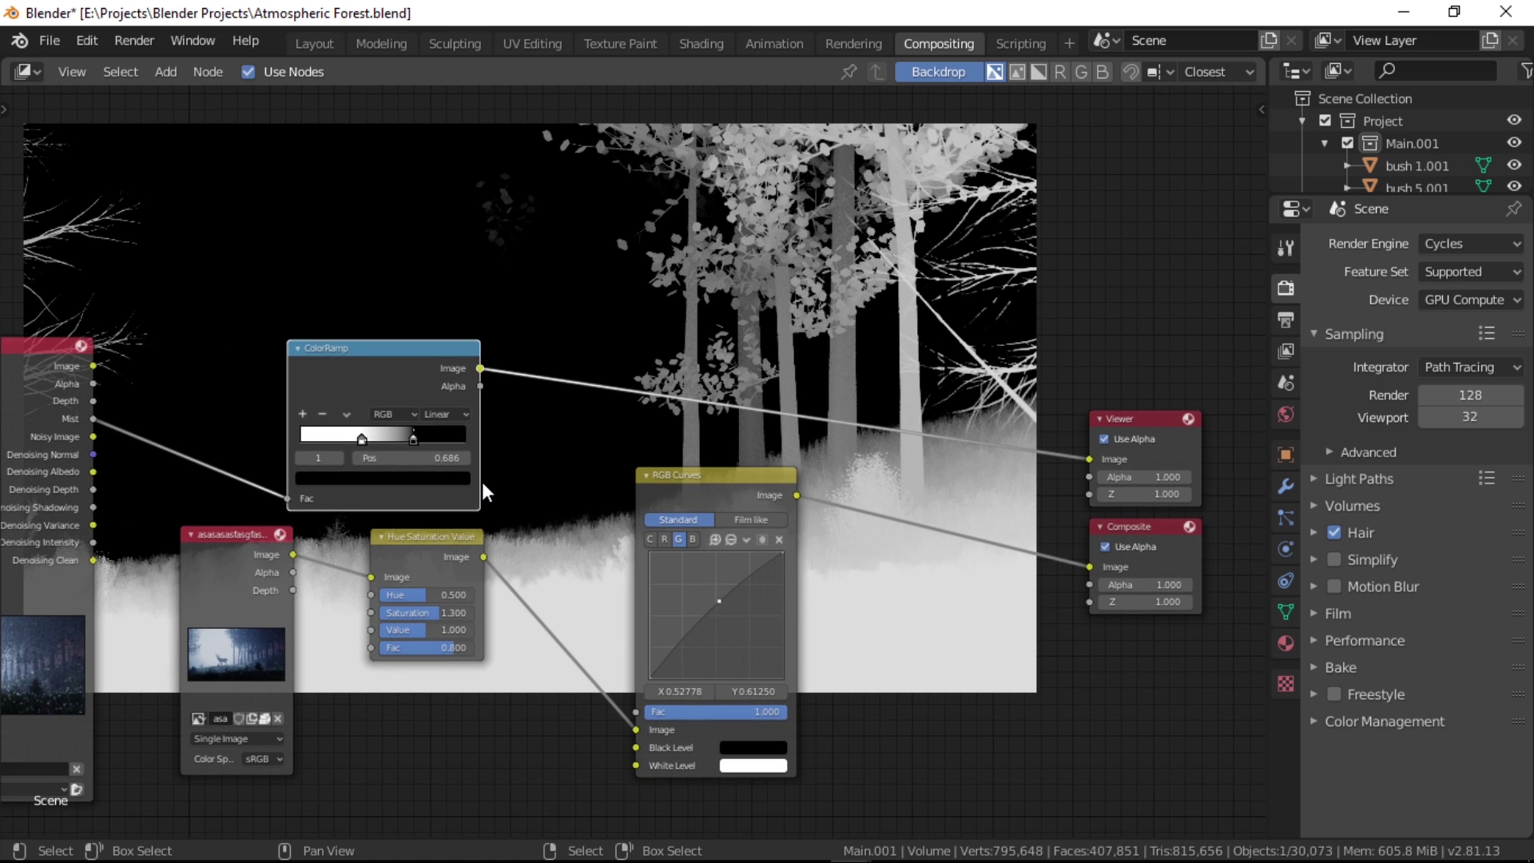
scroll(500, 500, up, 1)
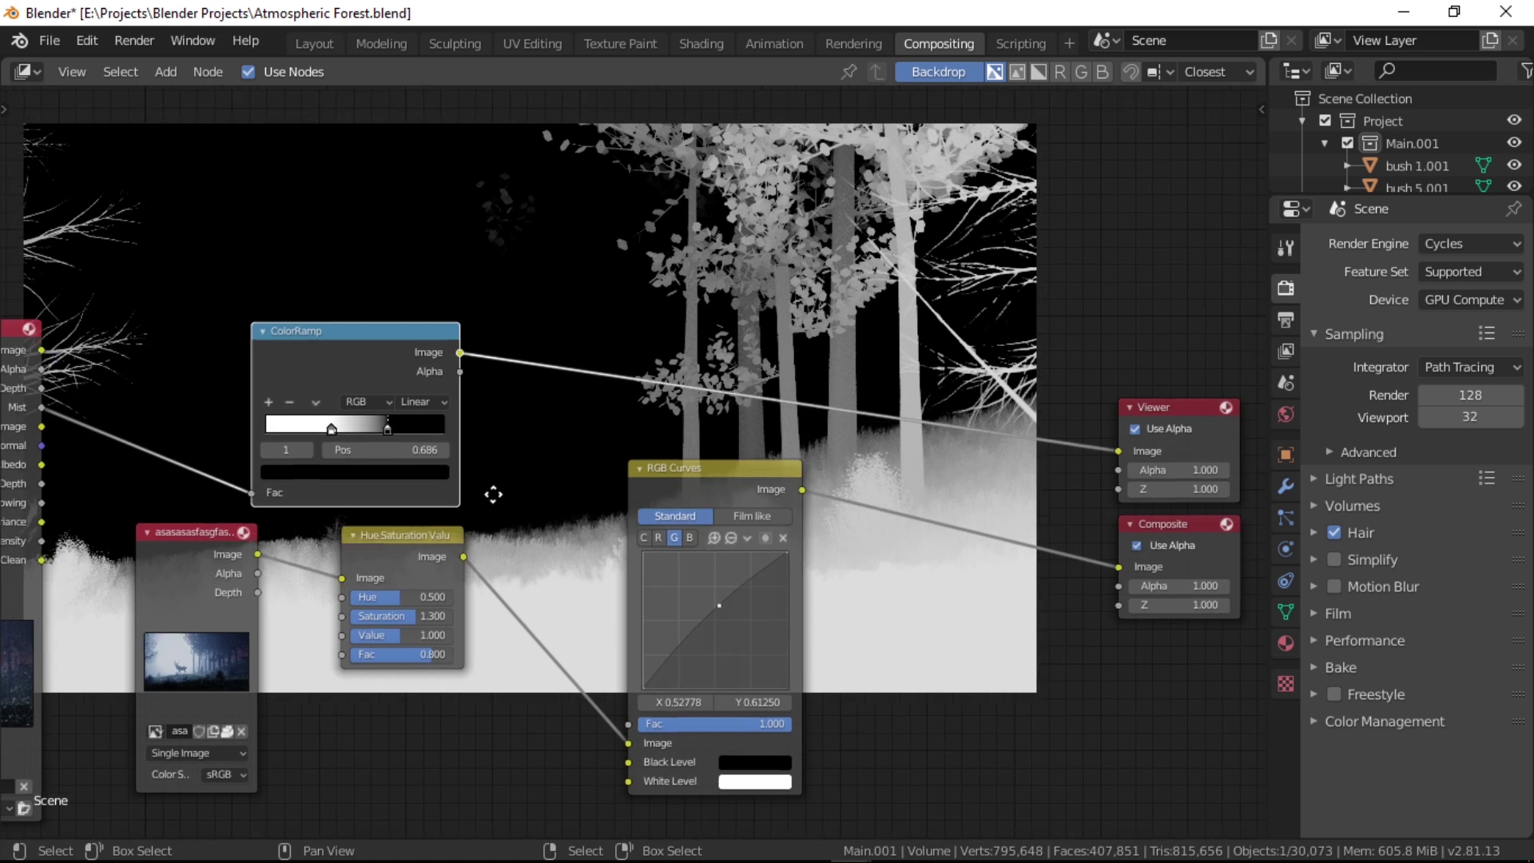
drag(463, 351, 532, 527)
drag(606, 699, 635, 723)
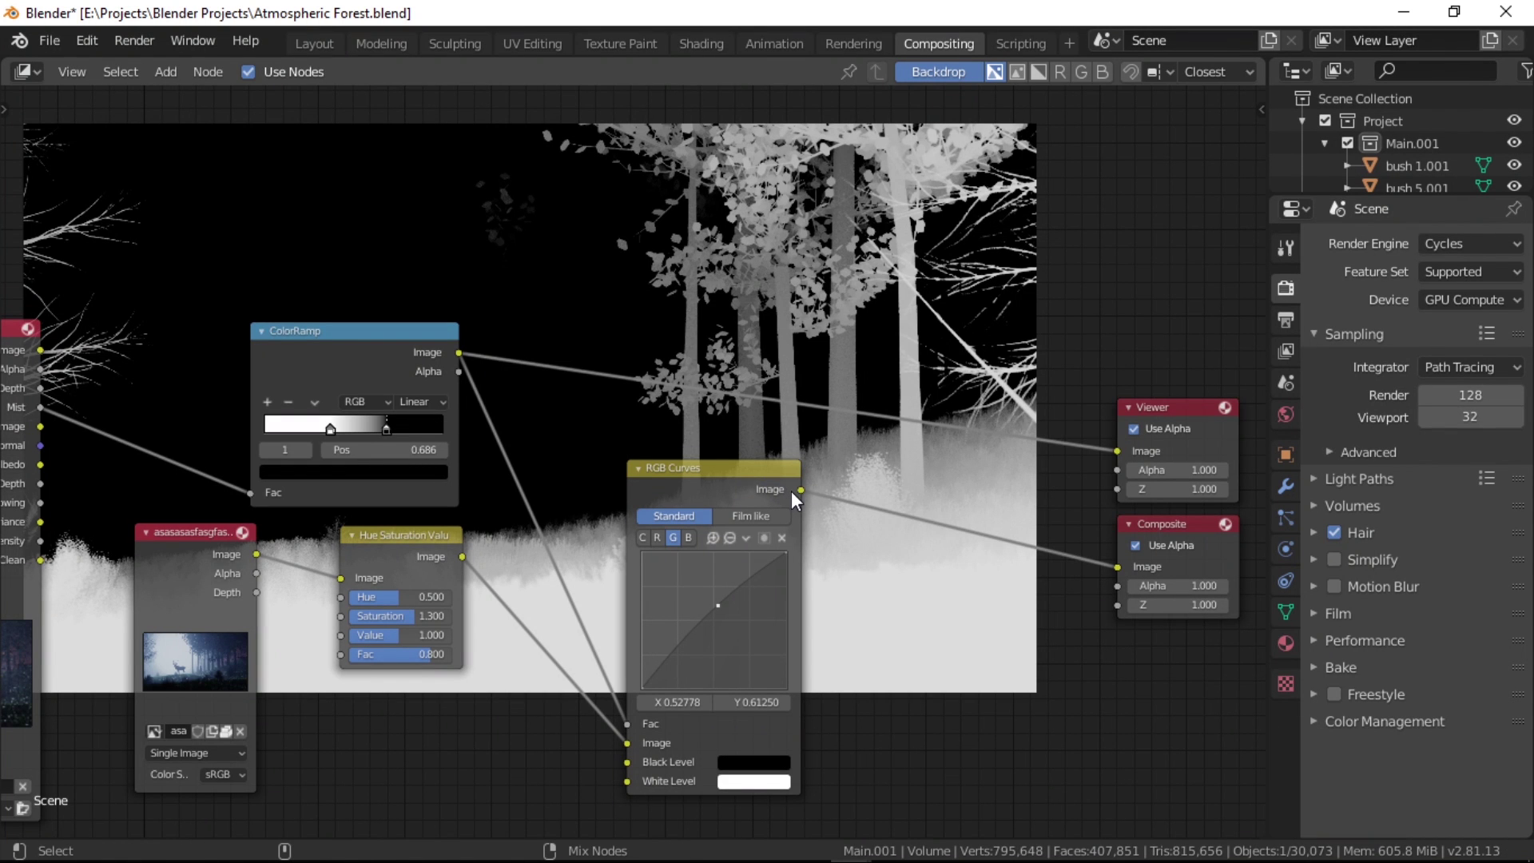
ctrl+shift+click(791, 490)
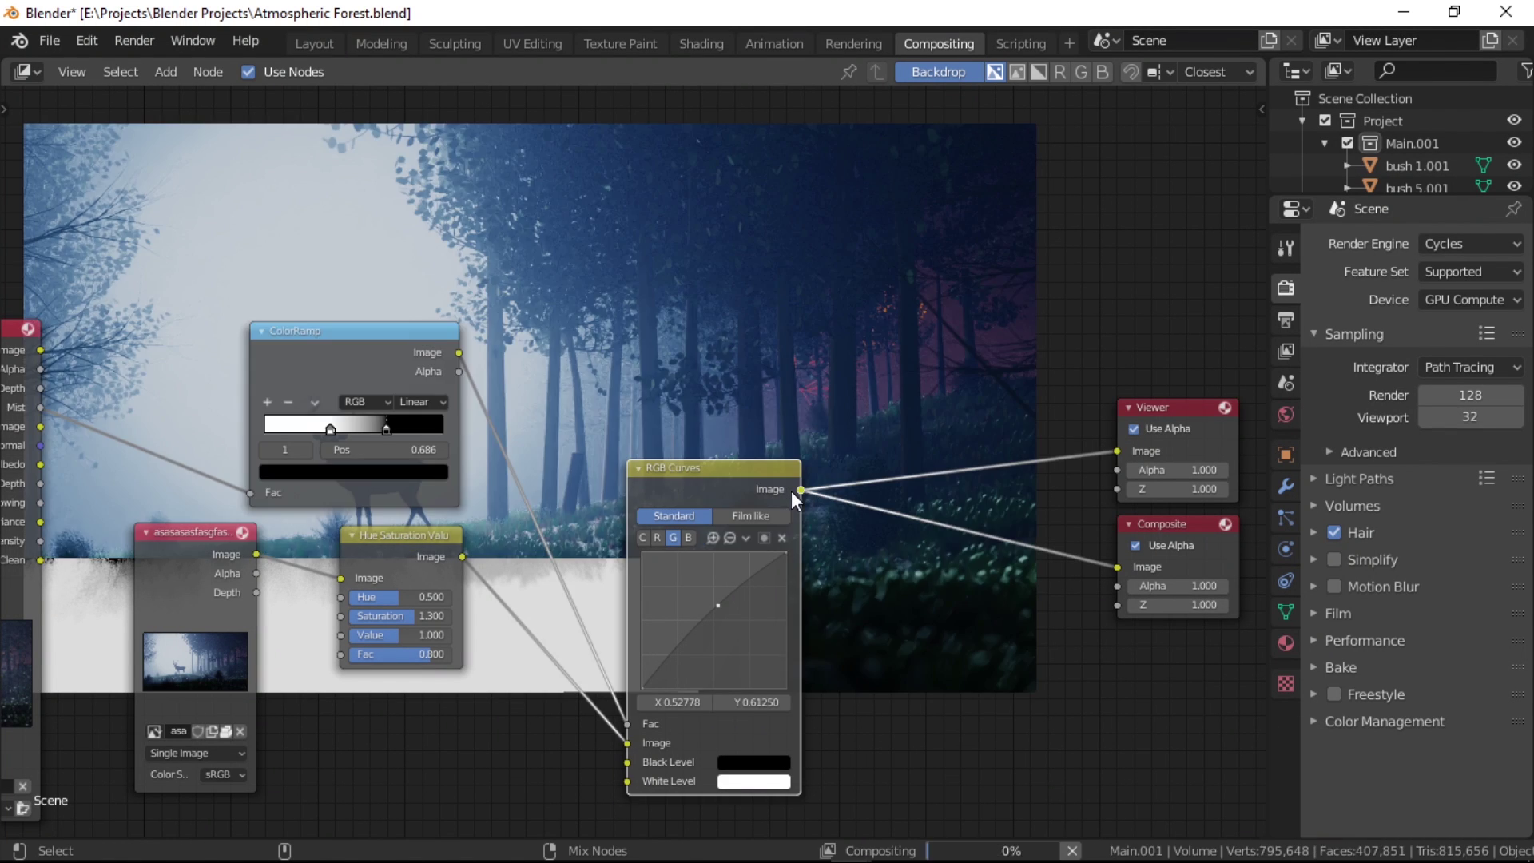
Lower the green curve's point slightly and pull the blue curve down at X 0.35556, Y 0.30625.
middle_drag(663, 399, 530, 530)
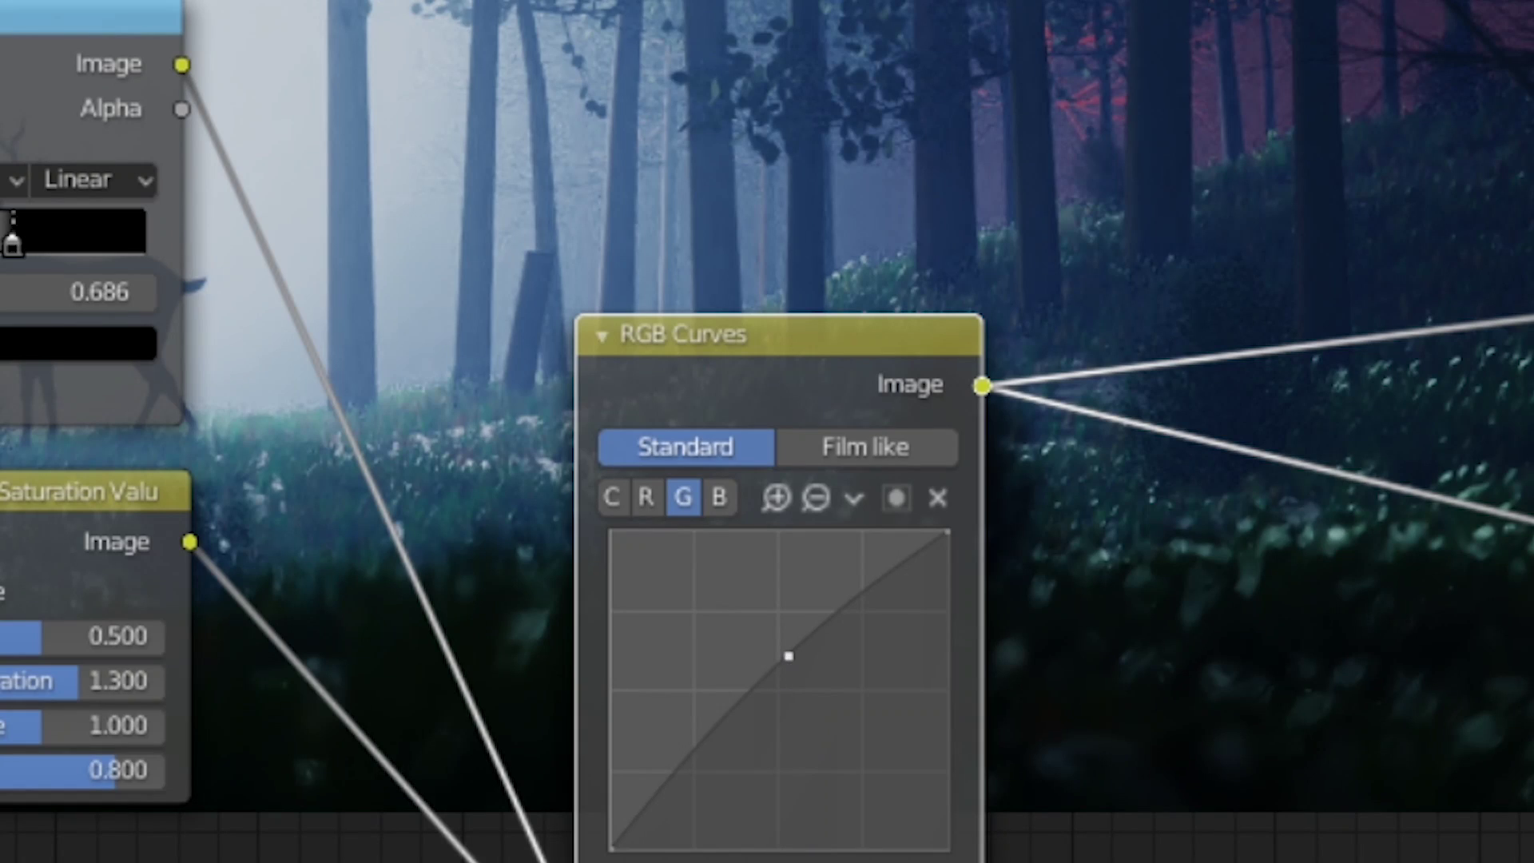
mouse_move(788, 655)
mouse_down()
mouse_move(773, 644)
mouse_move(786, 666)
mouse_up()
click(719, 500)
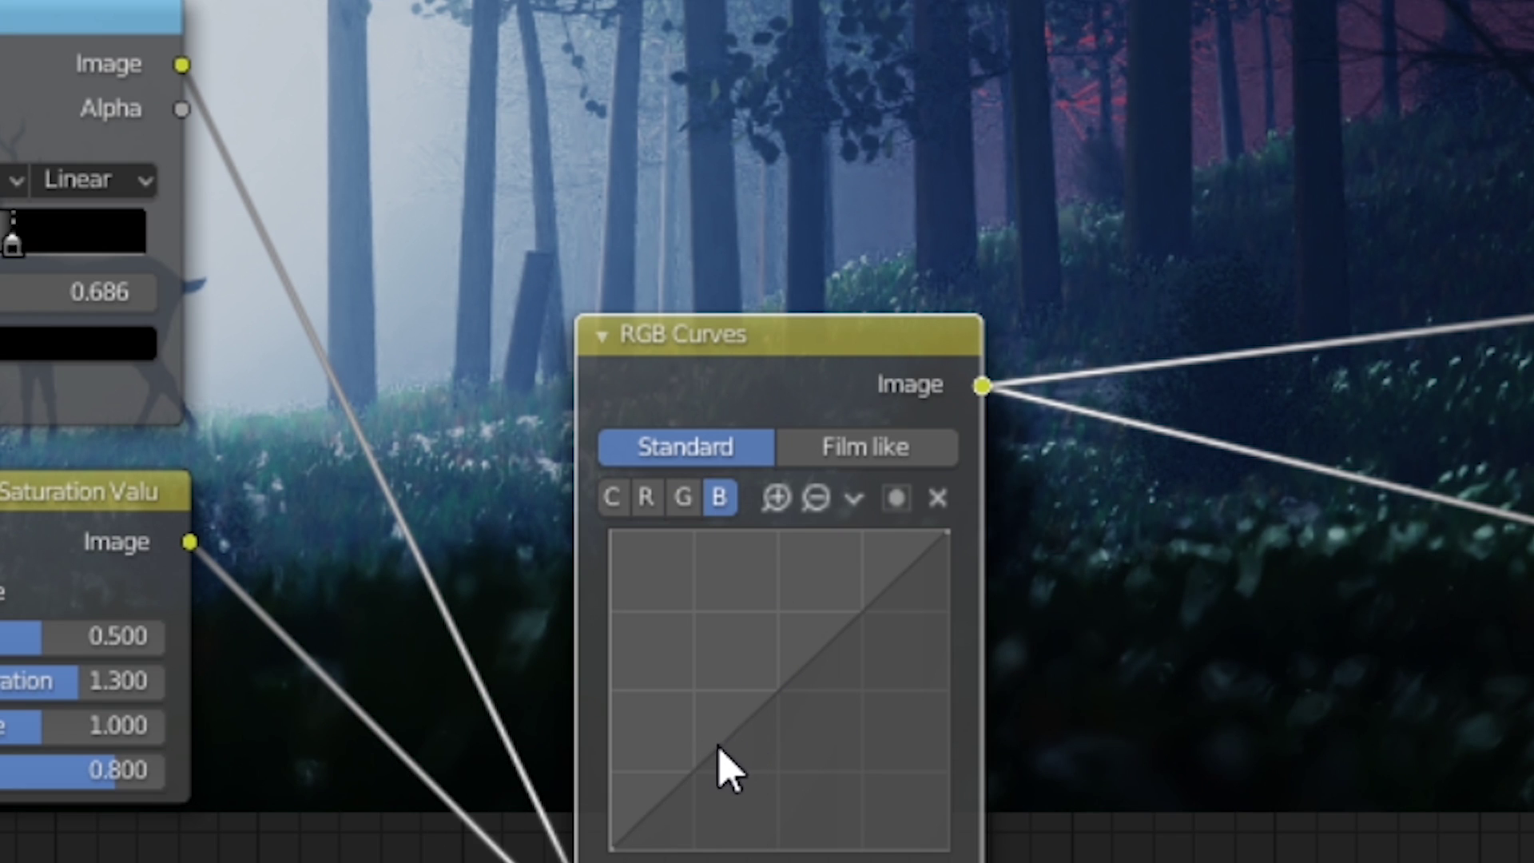
drag(721, 749, 728, 742)
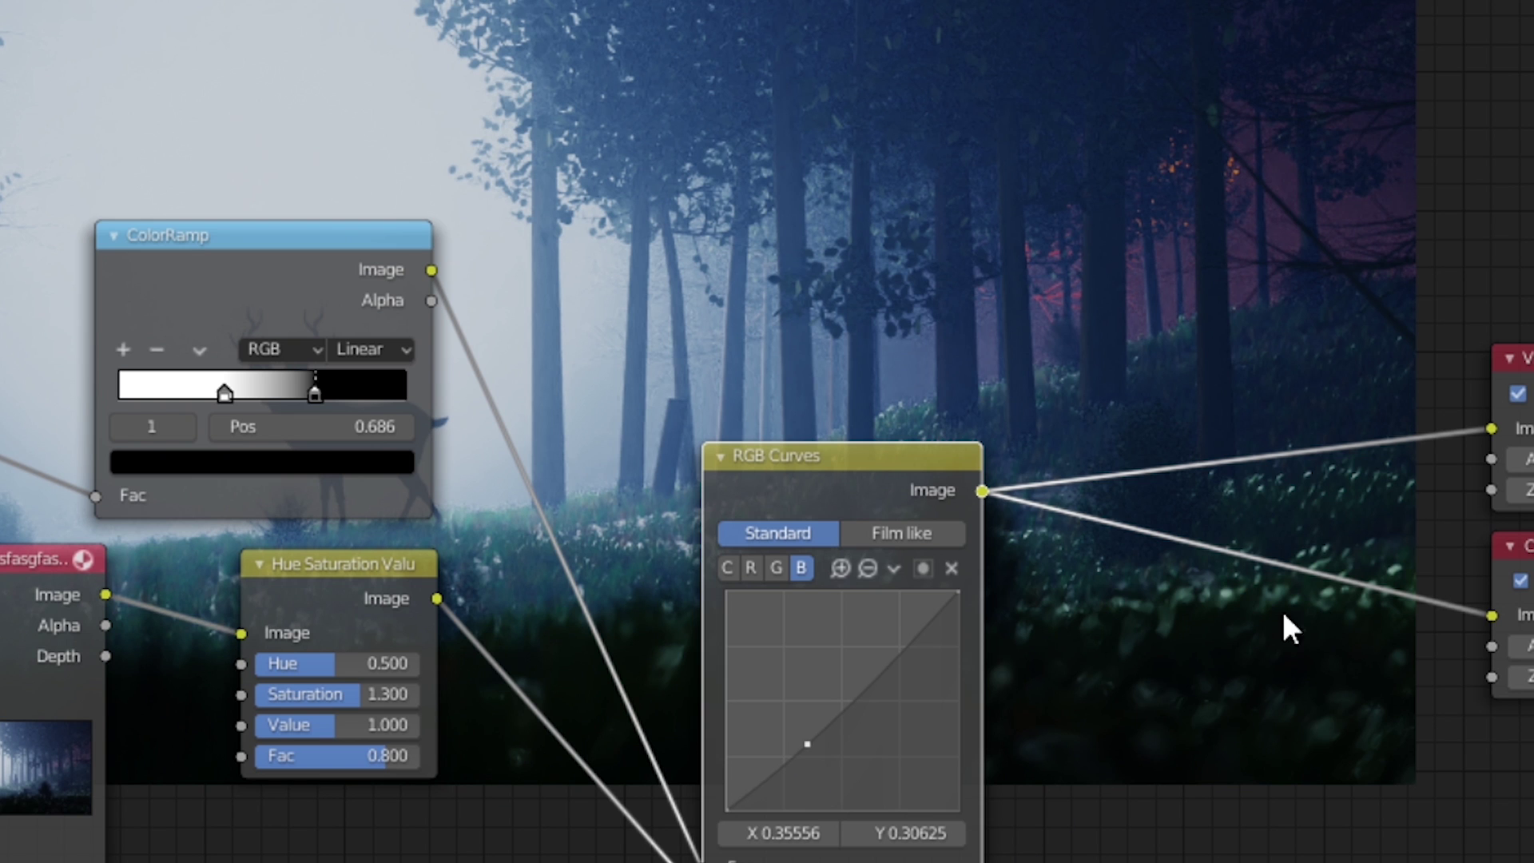
Lower the red curve slightly with a midpoint at X 0.51111, Y 0.475.
click(751, 567)
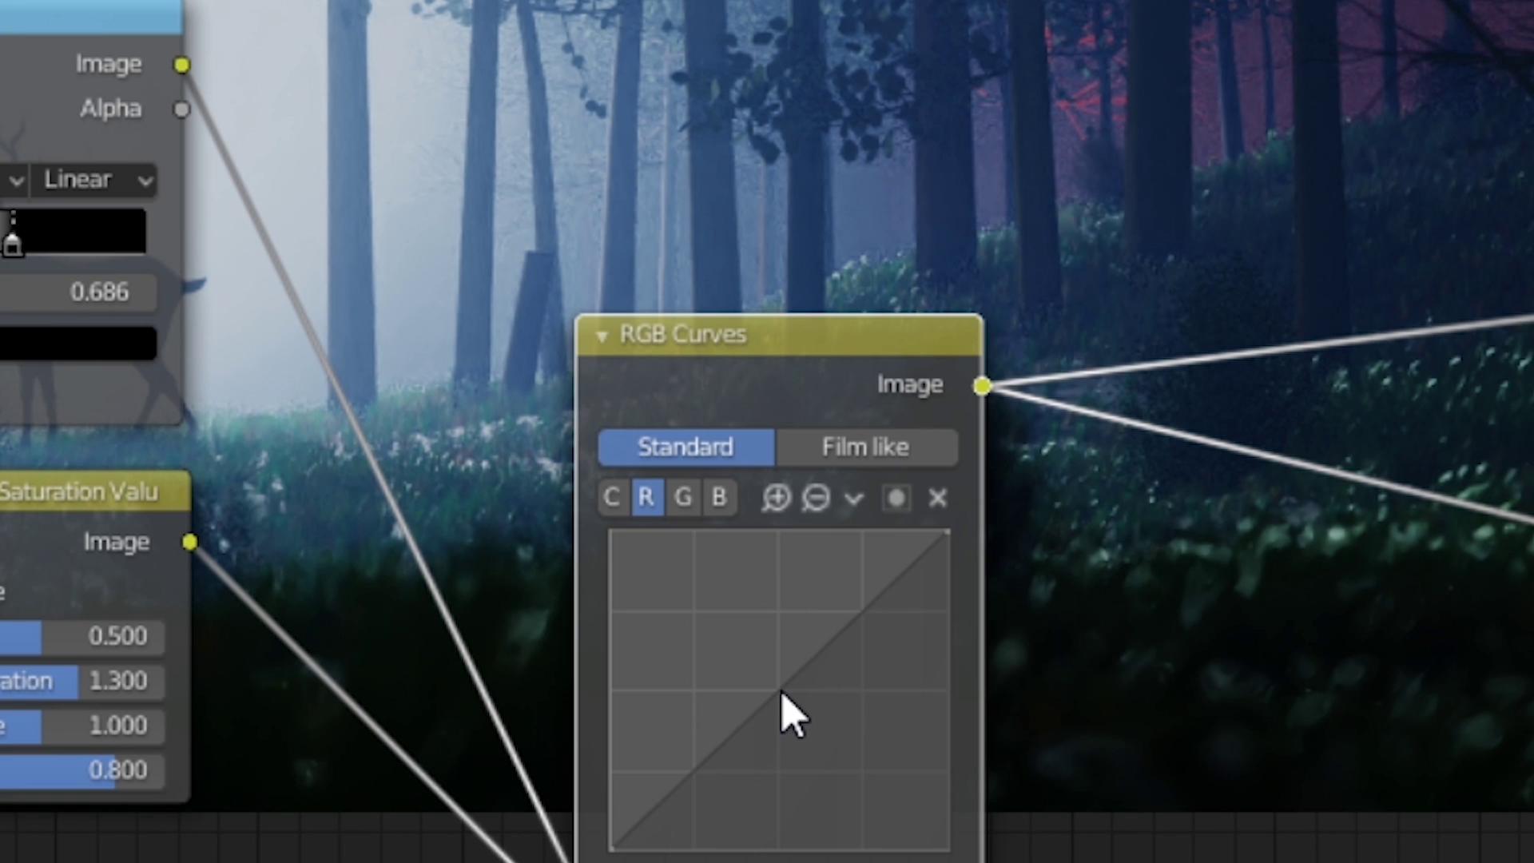
click(781, 691)
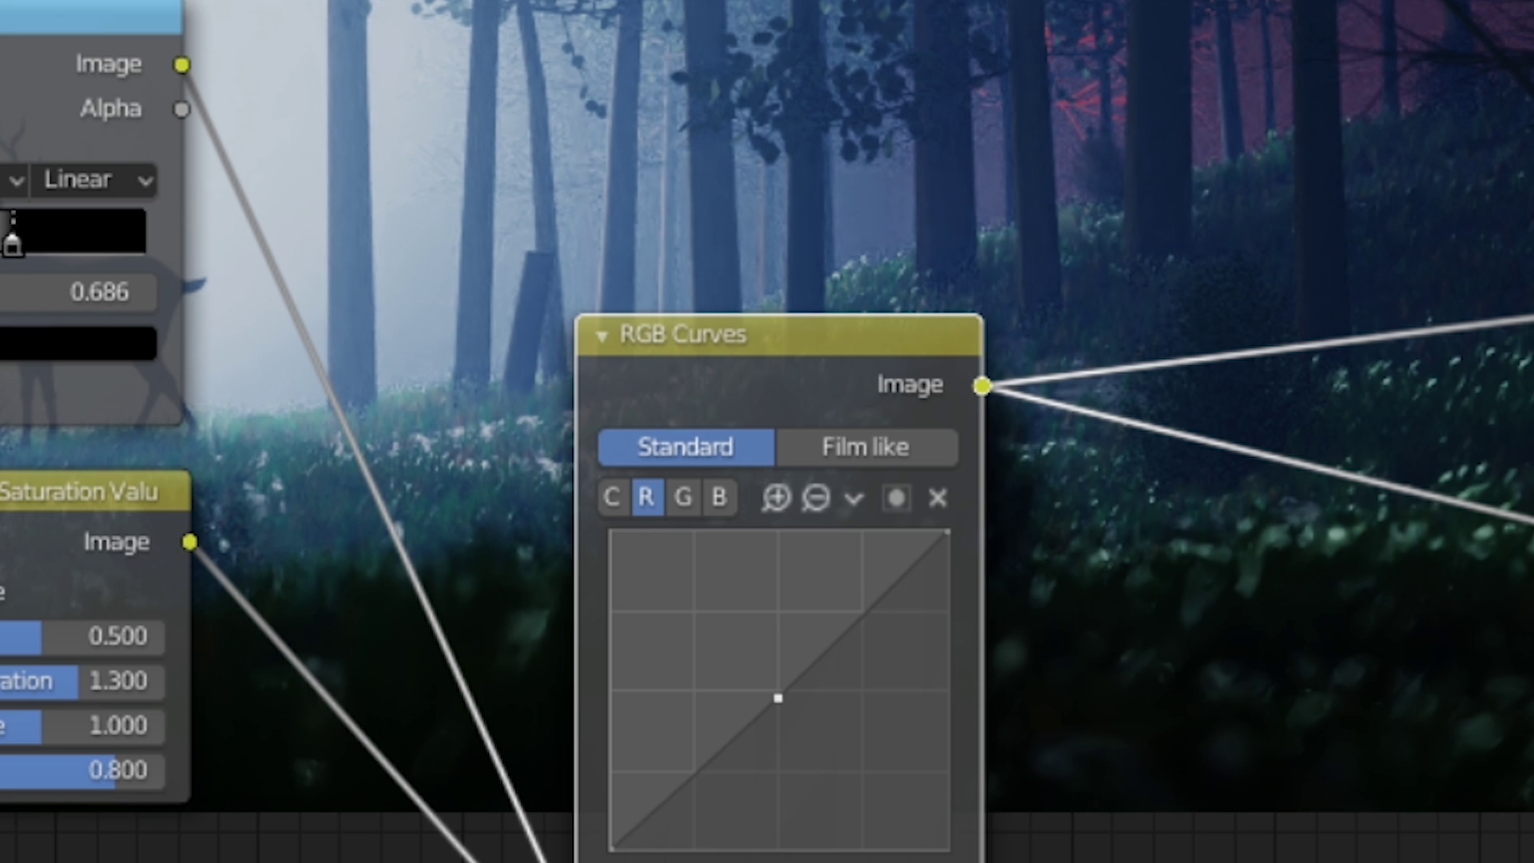
middle_drag(1004, 576, 941, 525)
scroll(1004, 576, up, 2)
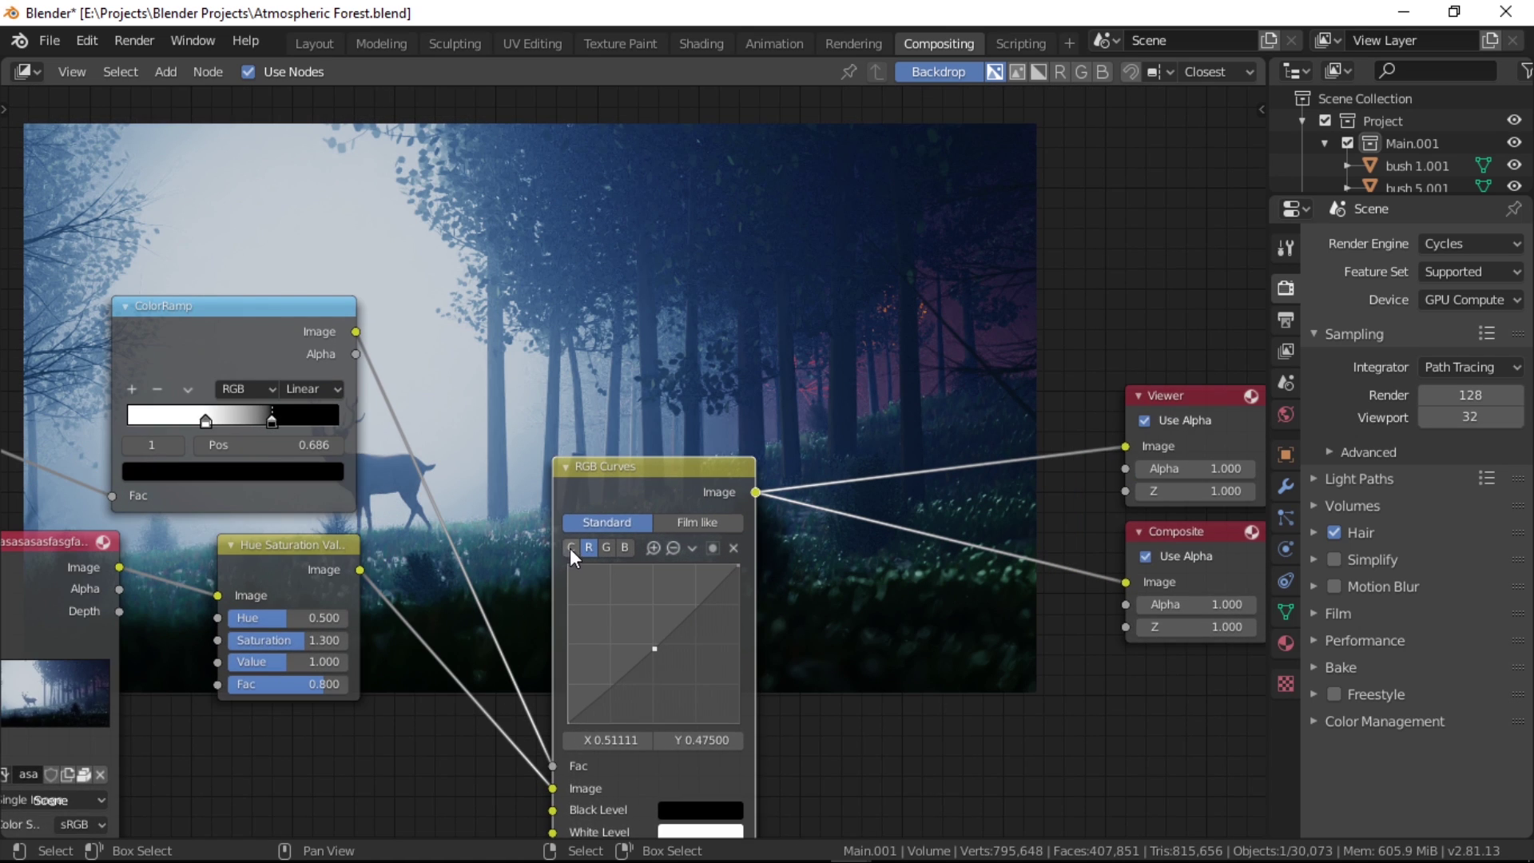
Shape the combined curve into an S with points at X 0.33333, Y 0.2 and X 0.7, Y 0.78125, and save the file.
click(569, 548)
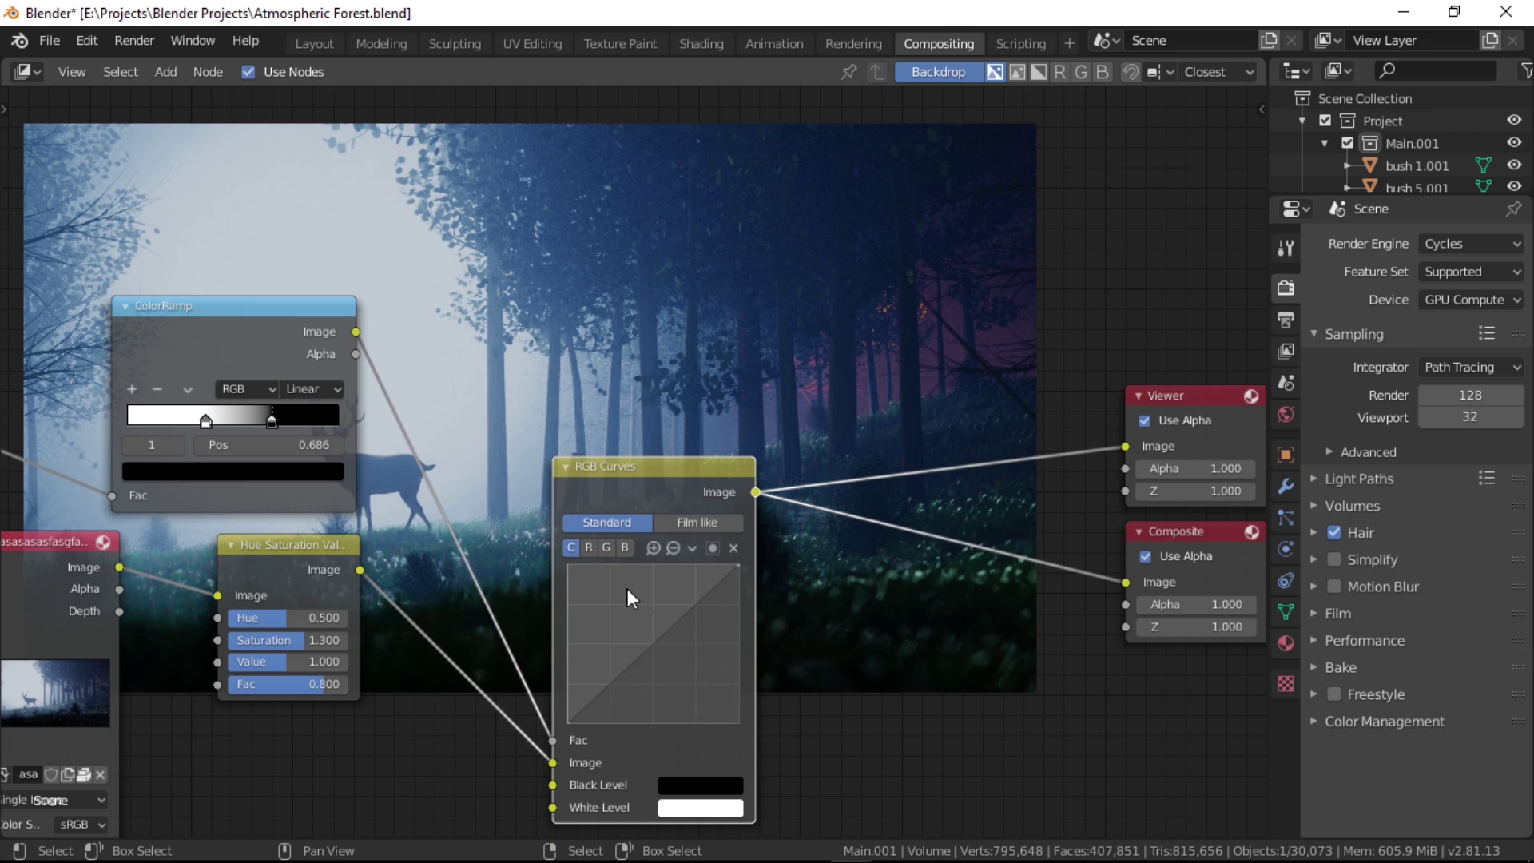
click(613, 685)
drag(614, 686, 624, 691)
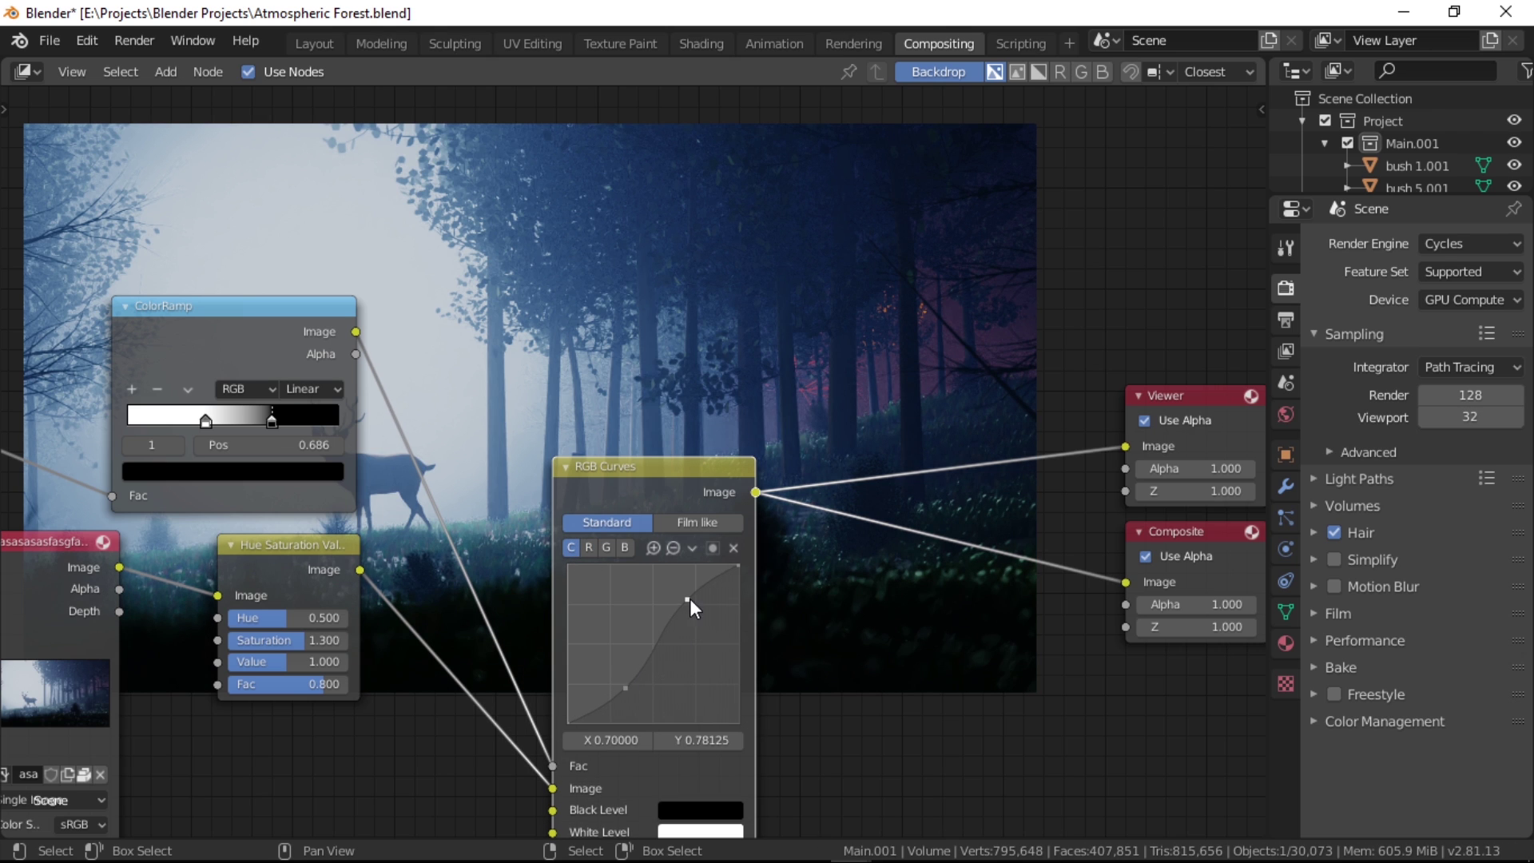
middle_drag(812, 645, 733, 589)
key(ctrl+s)
Add a Bright/Contrast node after the RGB Curves node, before the output nodes.
scroll(783, 606, up, 2)
key(shift+a)
mouse_move(751, 633)
click(926, 387)
click(808, 450)
Set the Bright/Contrast node's Bright to 0.3 and Contrast to 1.
click(919, 588)
text(.3)
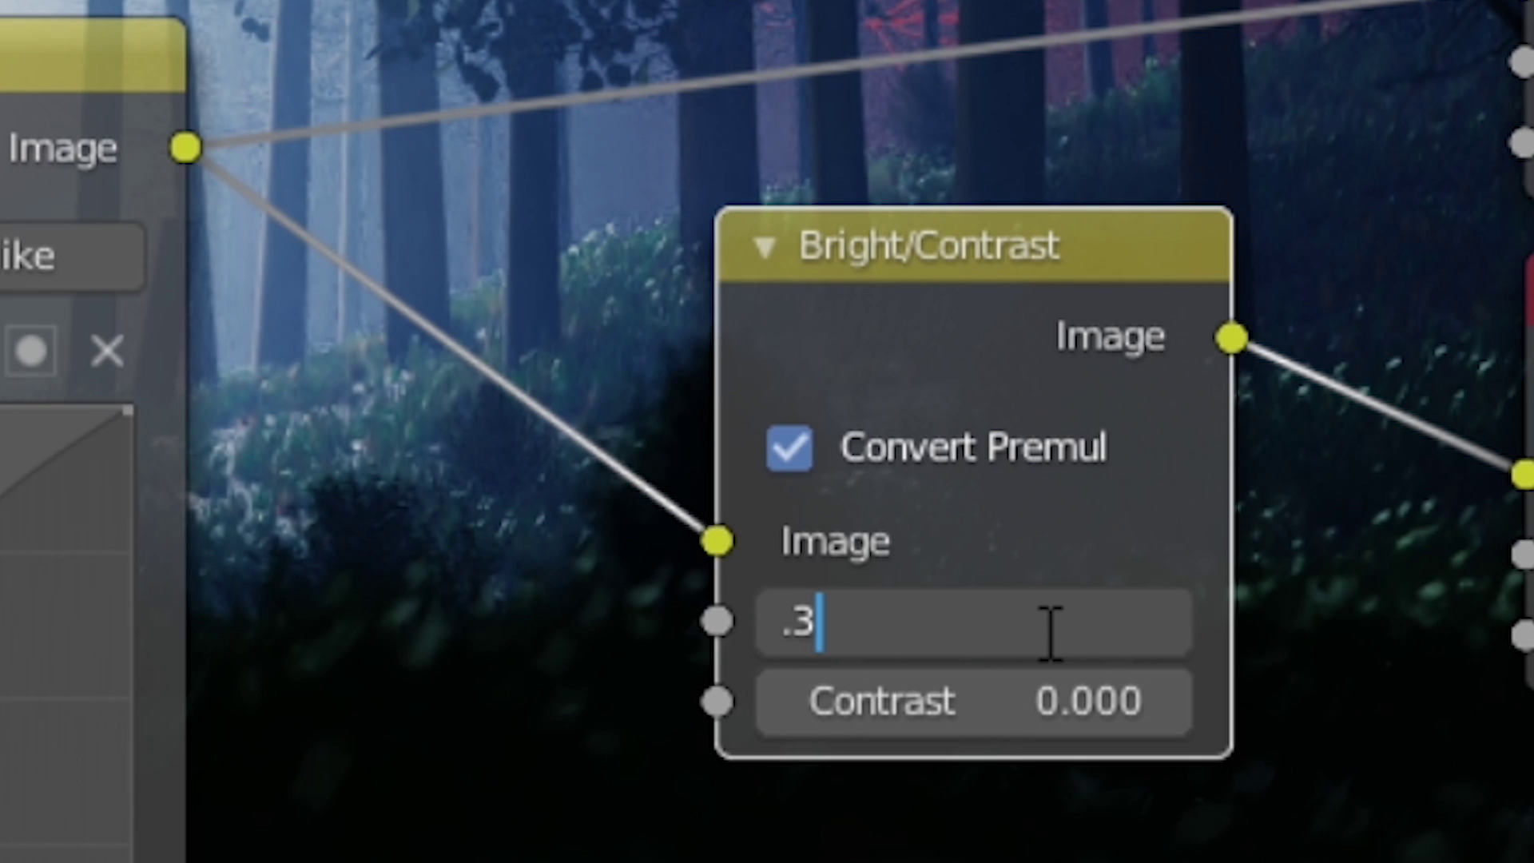
key(Return)
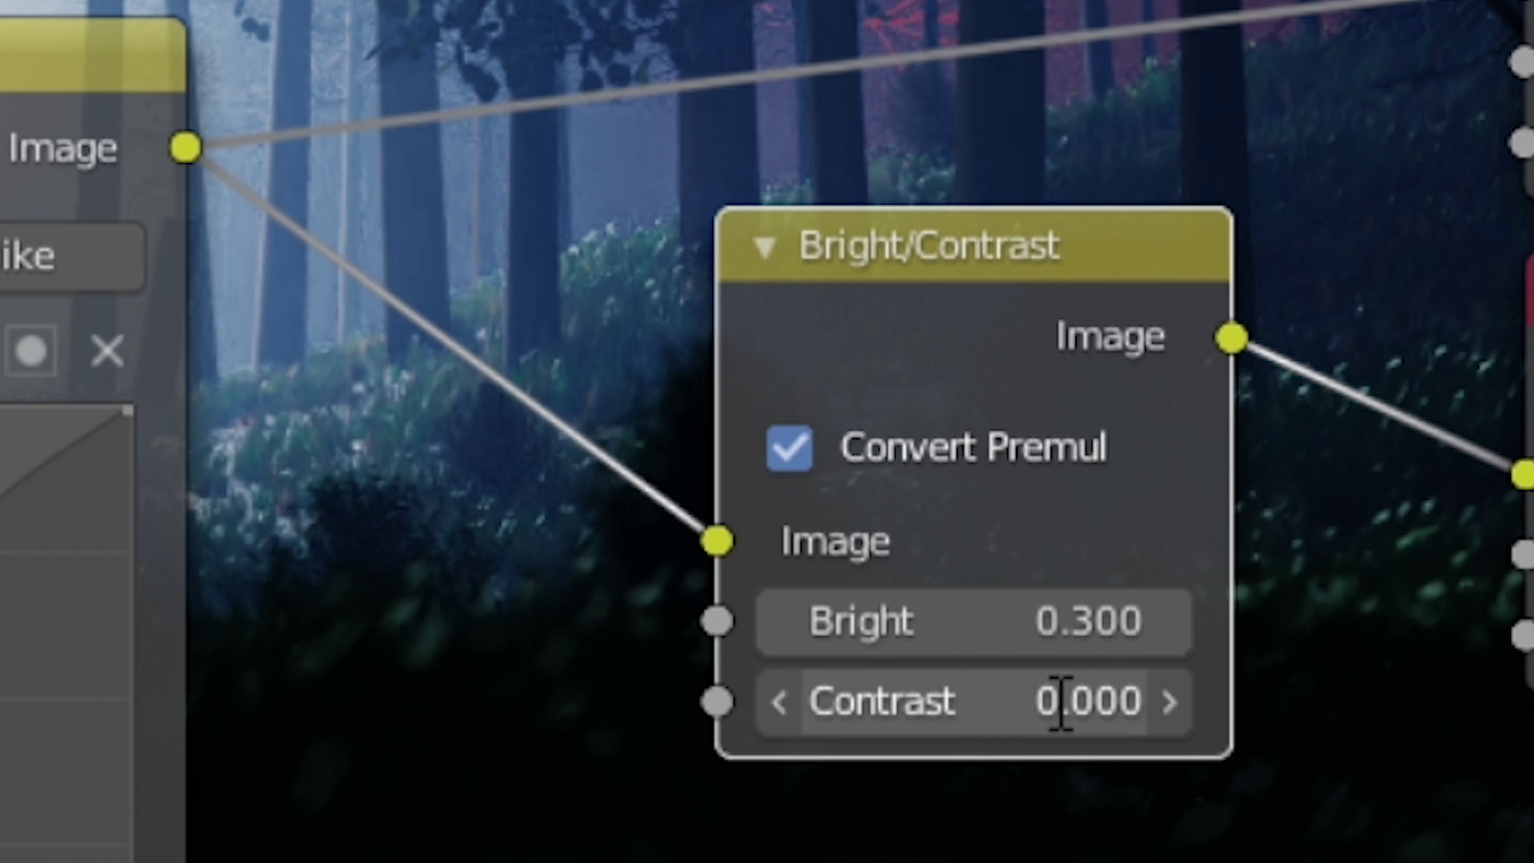
click(1058, 702)
text(1)
key(Return)
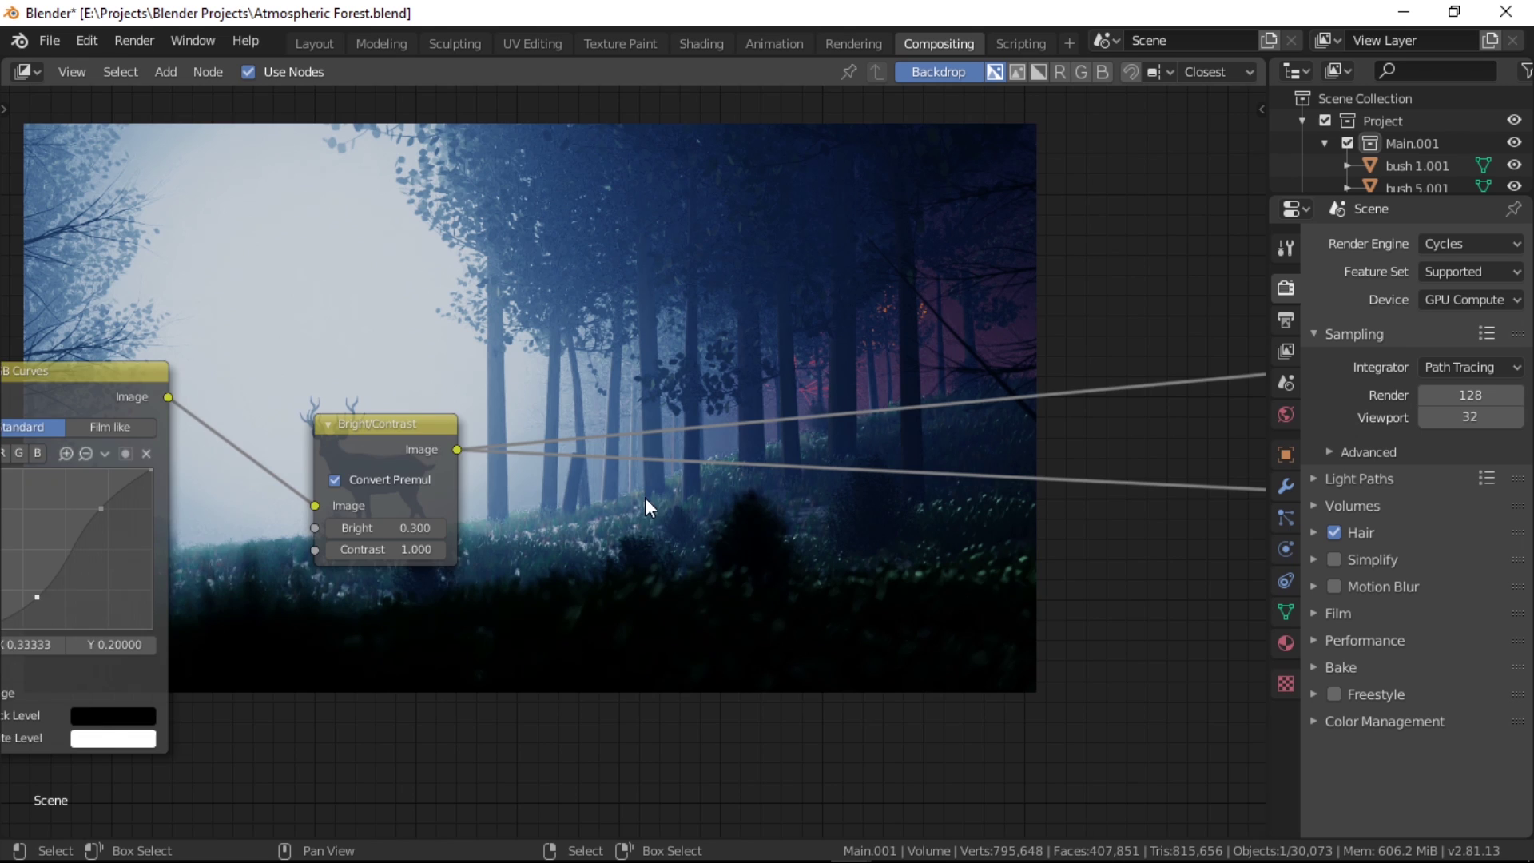
Add an Ellipse Mask node feeding the Viewer, placed beside the Bright/Contrast node.
scroll(645, 497, down, 2)
middle_drag(588, 454, 660, 584)
key(shift+a)
click(527, 392)
text(ell)
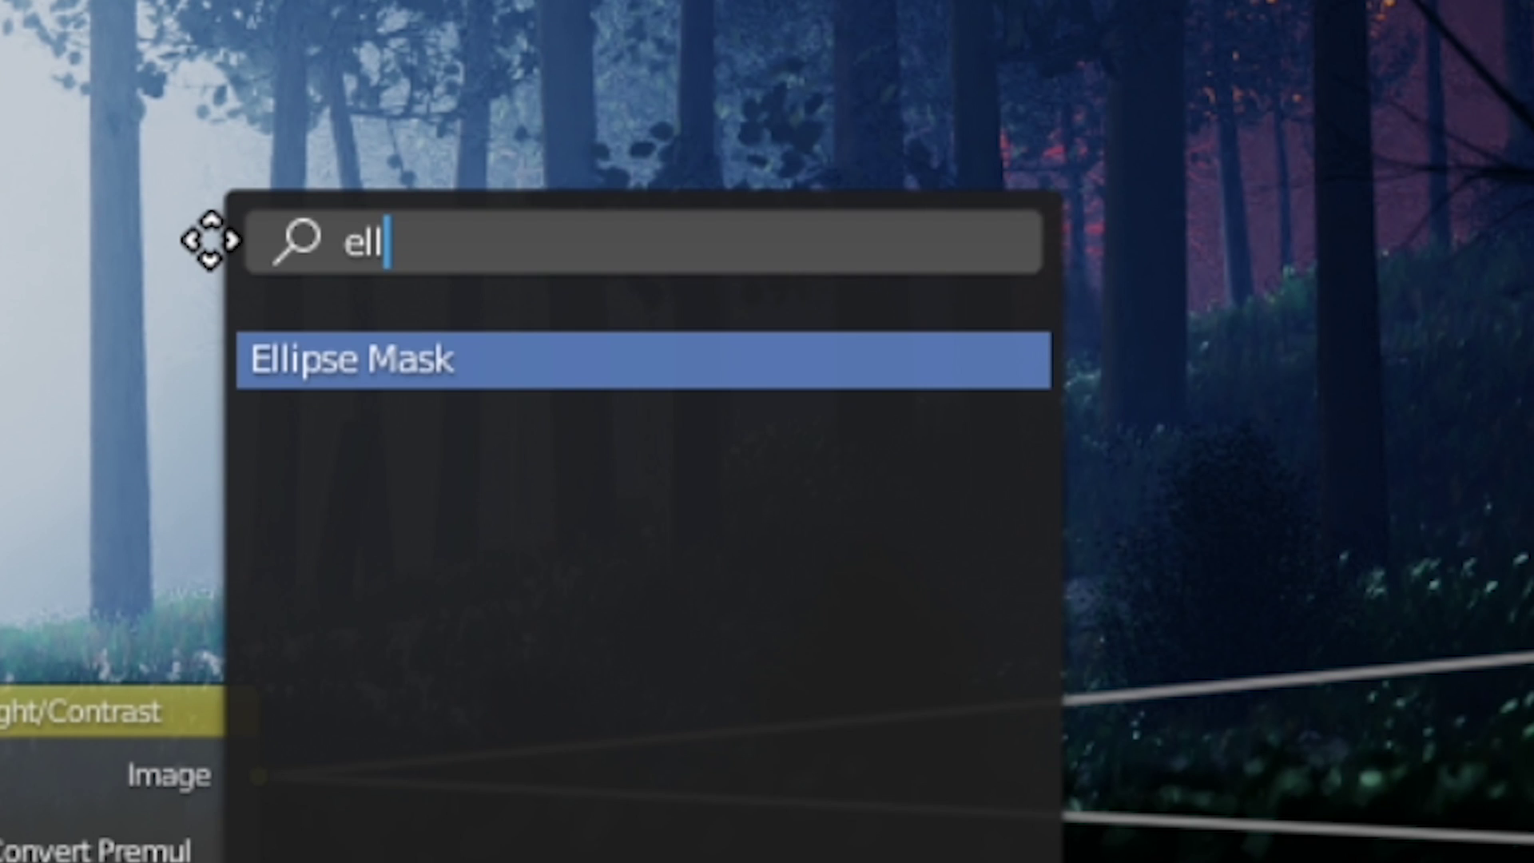
key(Return)
click(527, 390)
Set the Ellipse Mask's Width to 1 and Height to 0.6.
click(669, 472)
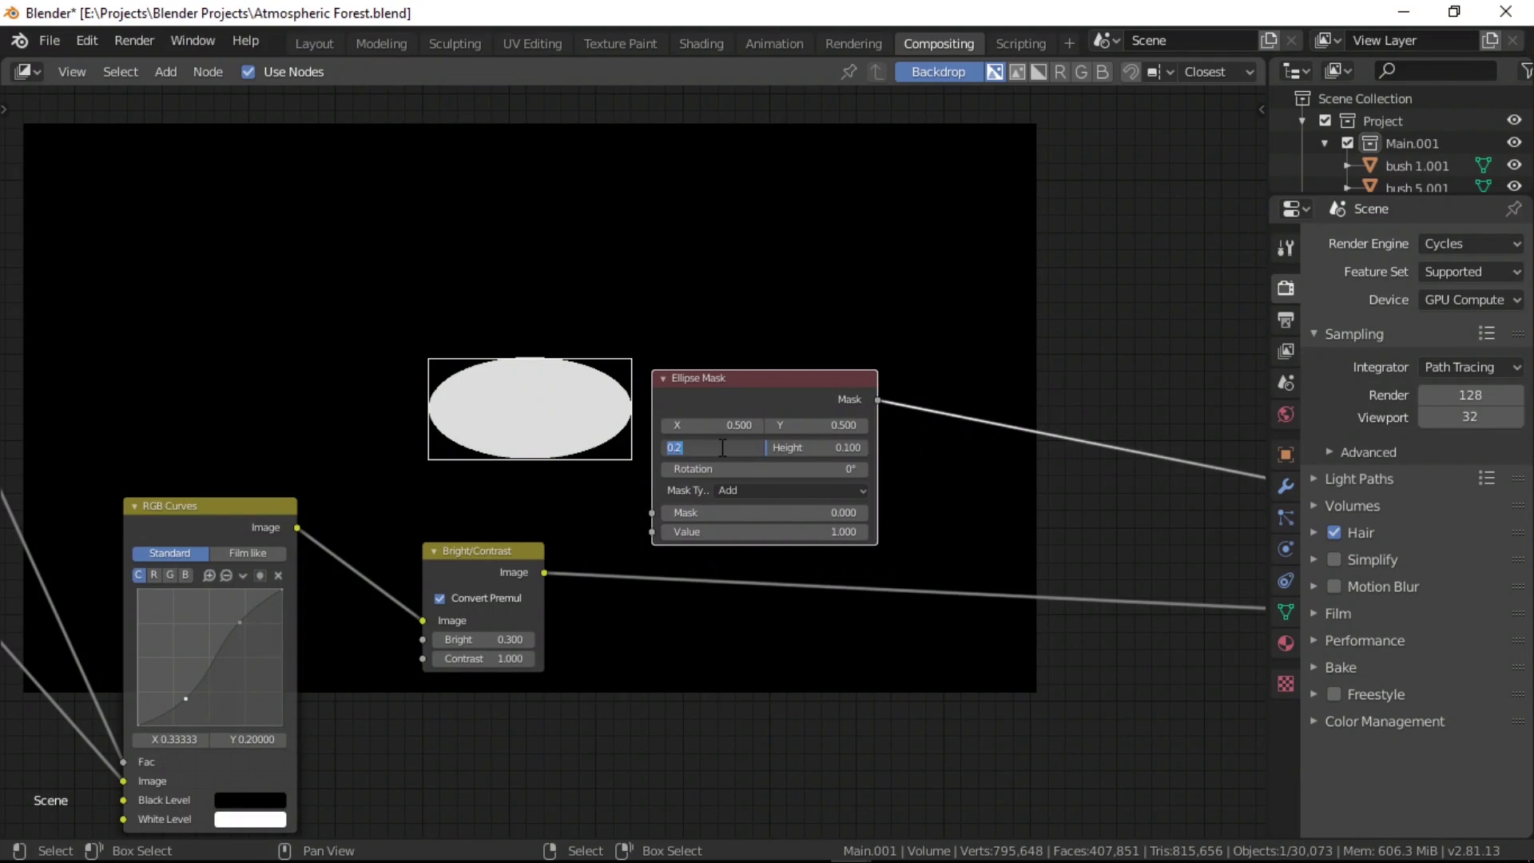
text(1)
key(Return)
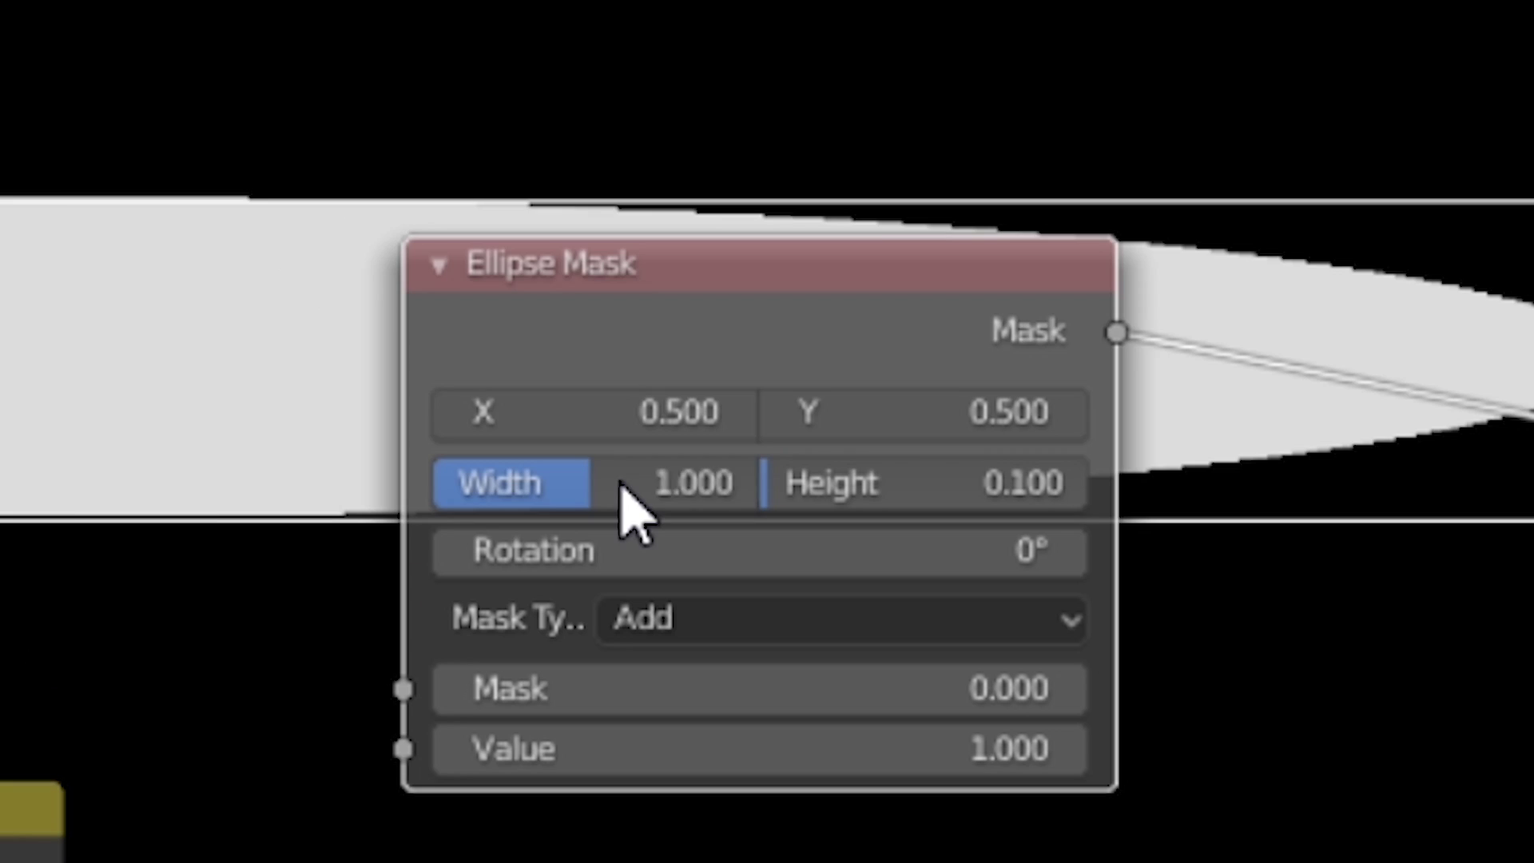
click(914, 461)
text(.6)
key(Return)
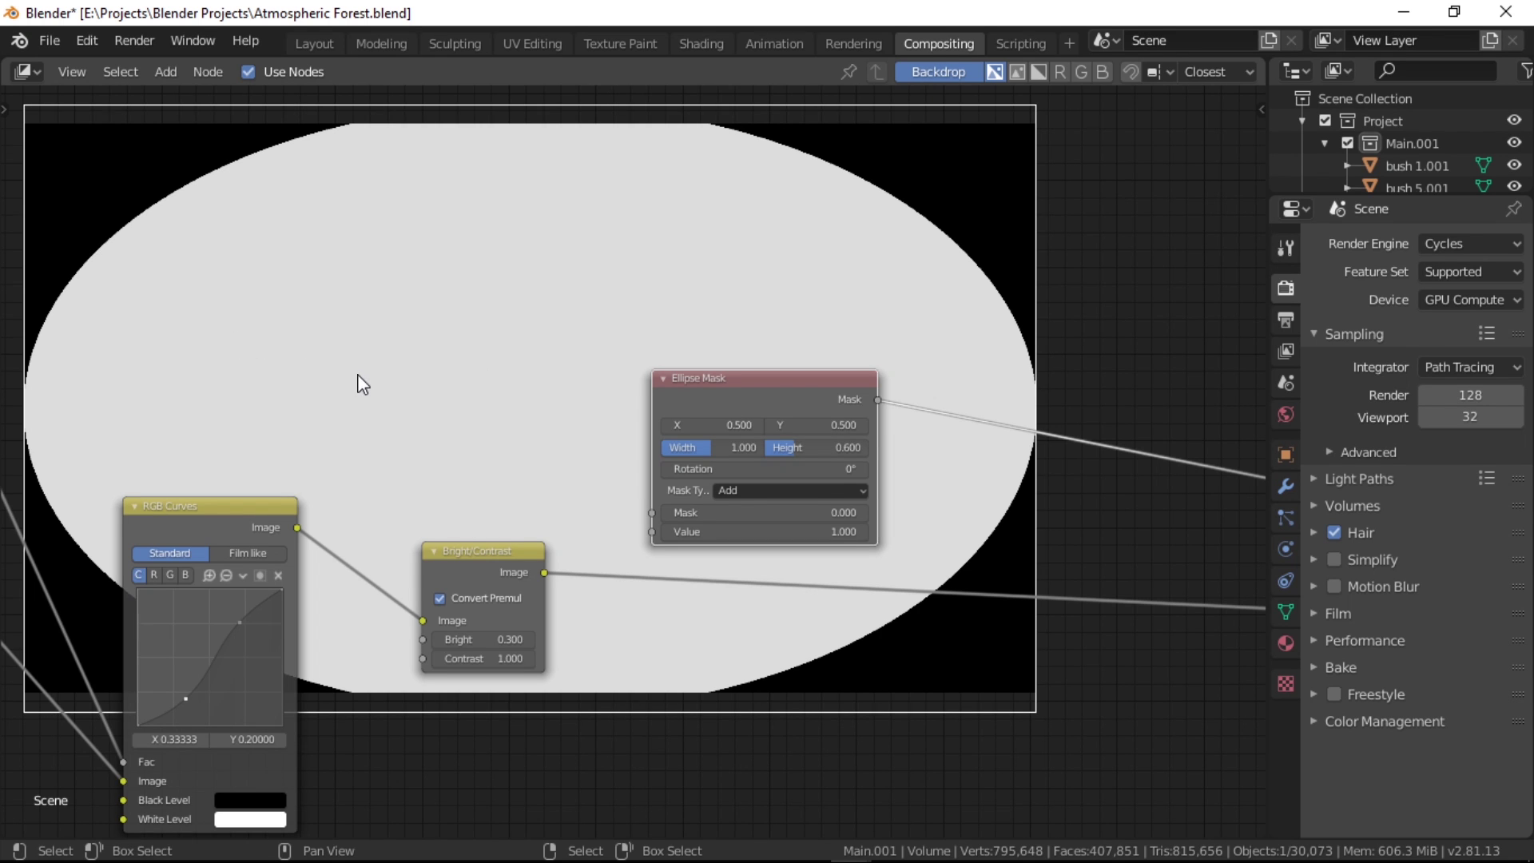
Move the Ellipse Mask node above the Bright/Contrast node to free space before the Viewer.
scroll(363, 385, down, 2)
middle_drag(490, 377, 477, 504)
drag(677, 527, 500, 510)
right_click(496, 505)
mouse_move(477, 491)
middle_down()
mouse_move(490, 473)
mouse_move(478, 491)
middle_up()
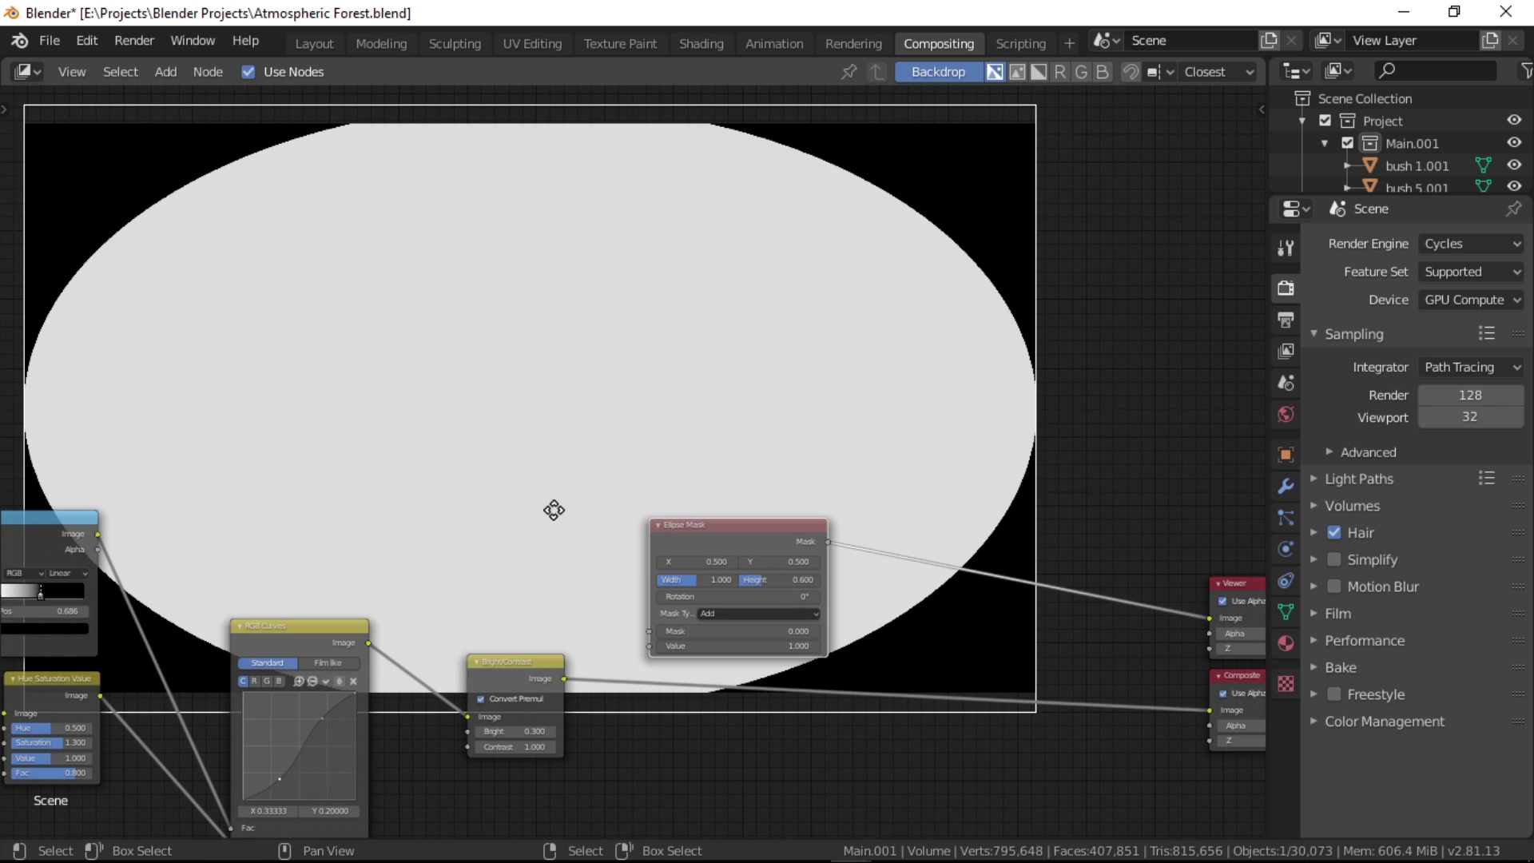
drag(682, 525, 497, 509)
Insert a Blur node on the link between the Ellipse Mask and the Viewer node.
middle_drag(631, 574, 476, 550)
scroll(596, 588, up, 4)
middle_drag(585, 584, 551, 563)
key(shift+a)
click(649, 596)
text(blur)
key(Return)
click(719, 537)
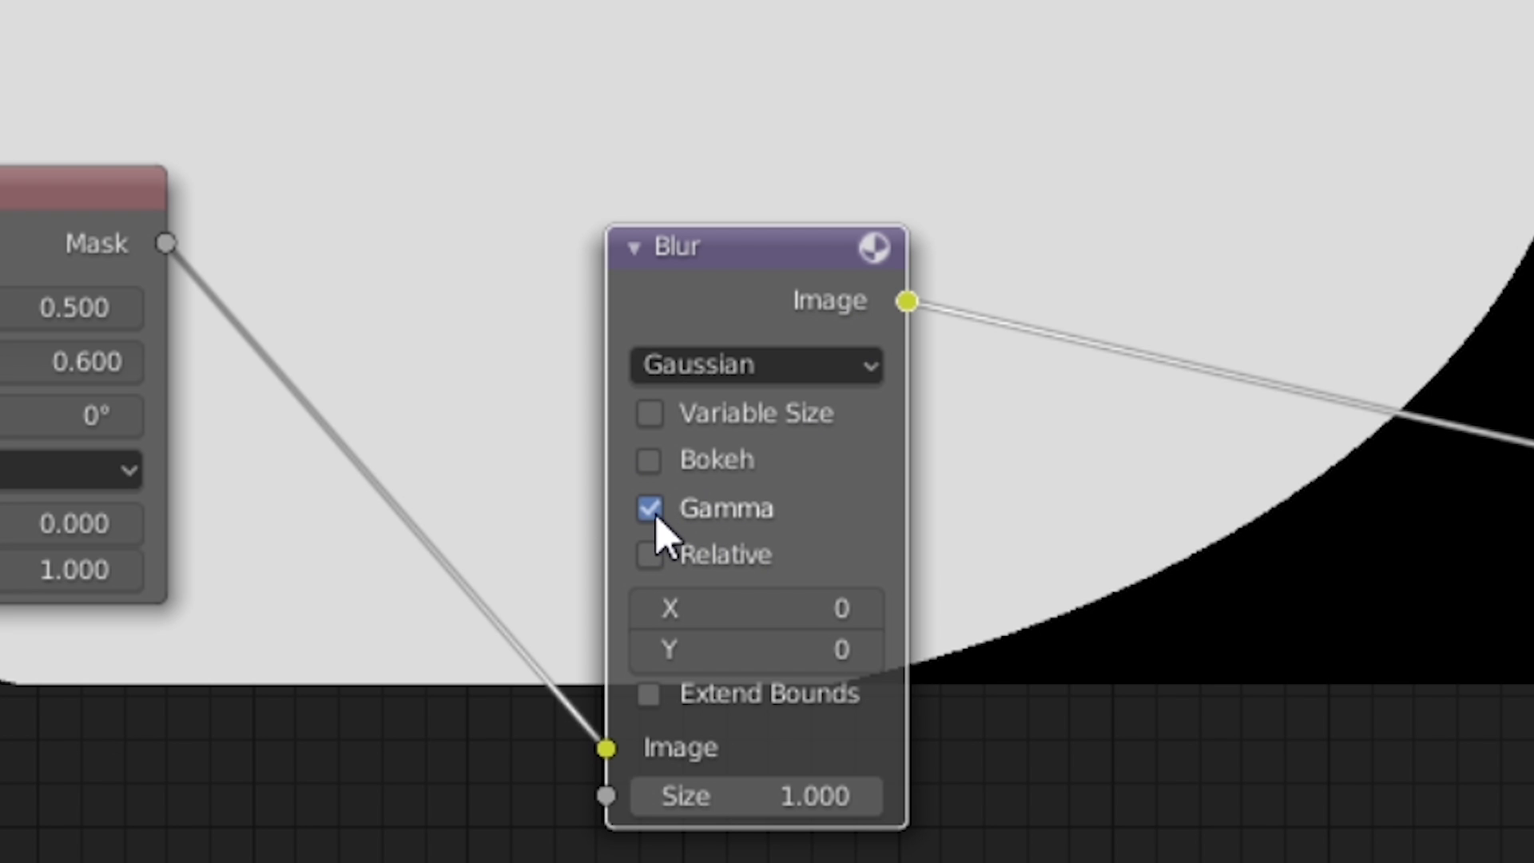
Set the Blur node's X and Y sizes to 400.
drag(711, 325, 702, 284)
click(721, 570)
text(400)
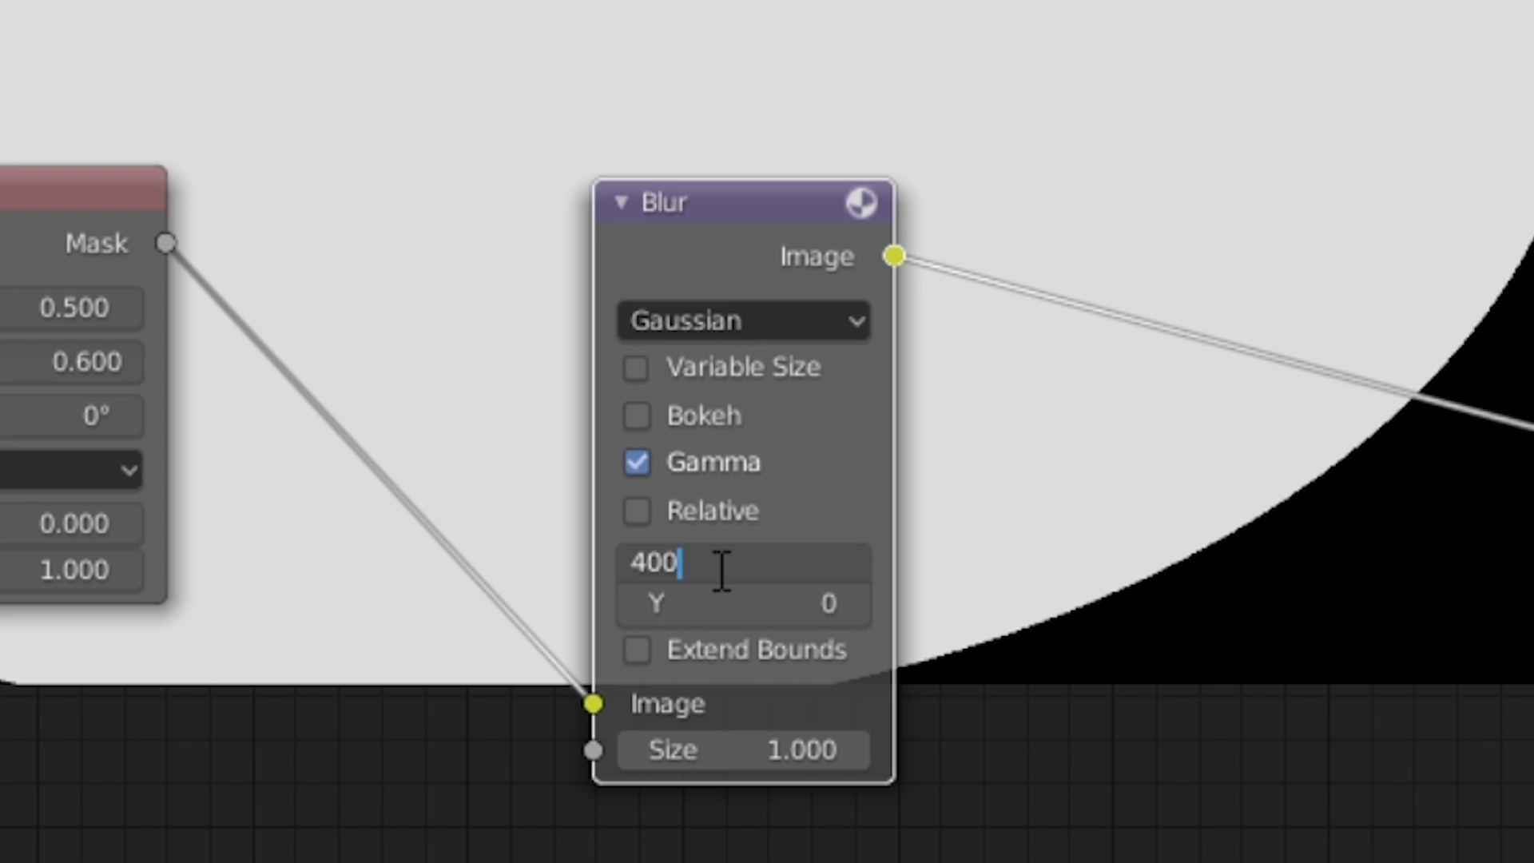
click(743, 613)
text(400)
key(Return)
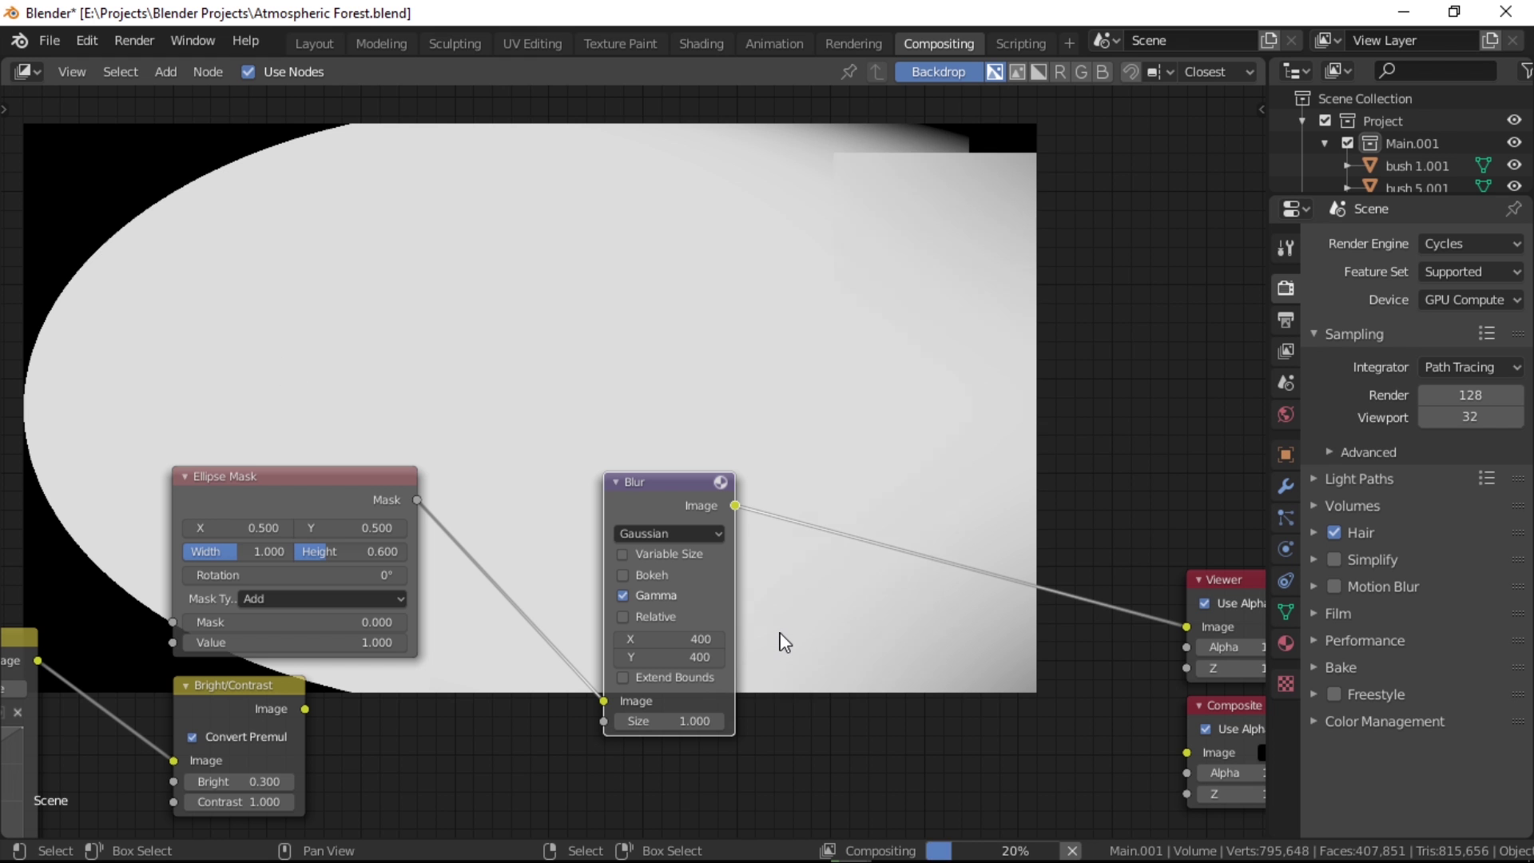
Change the Mix node to Multiply, feed it the Bright/Contrast and Blur outputs, and link its result to Composite.
middle_drag(741, 337, 688, 456)
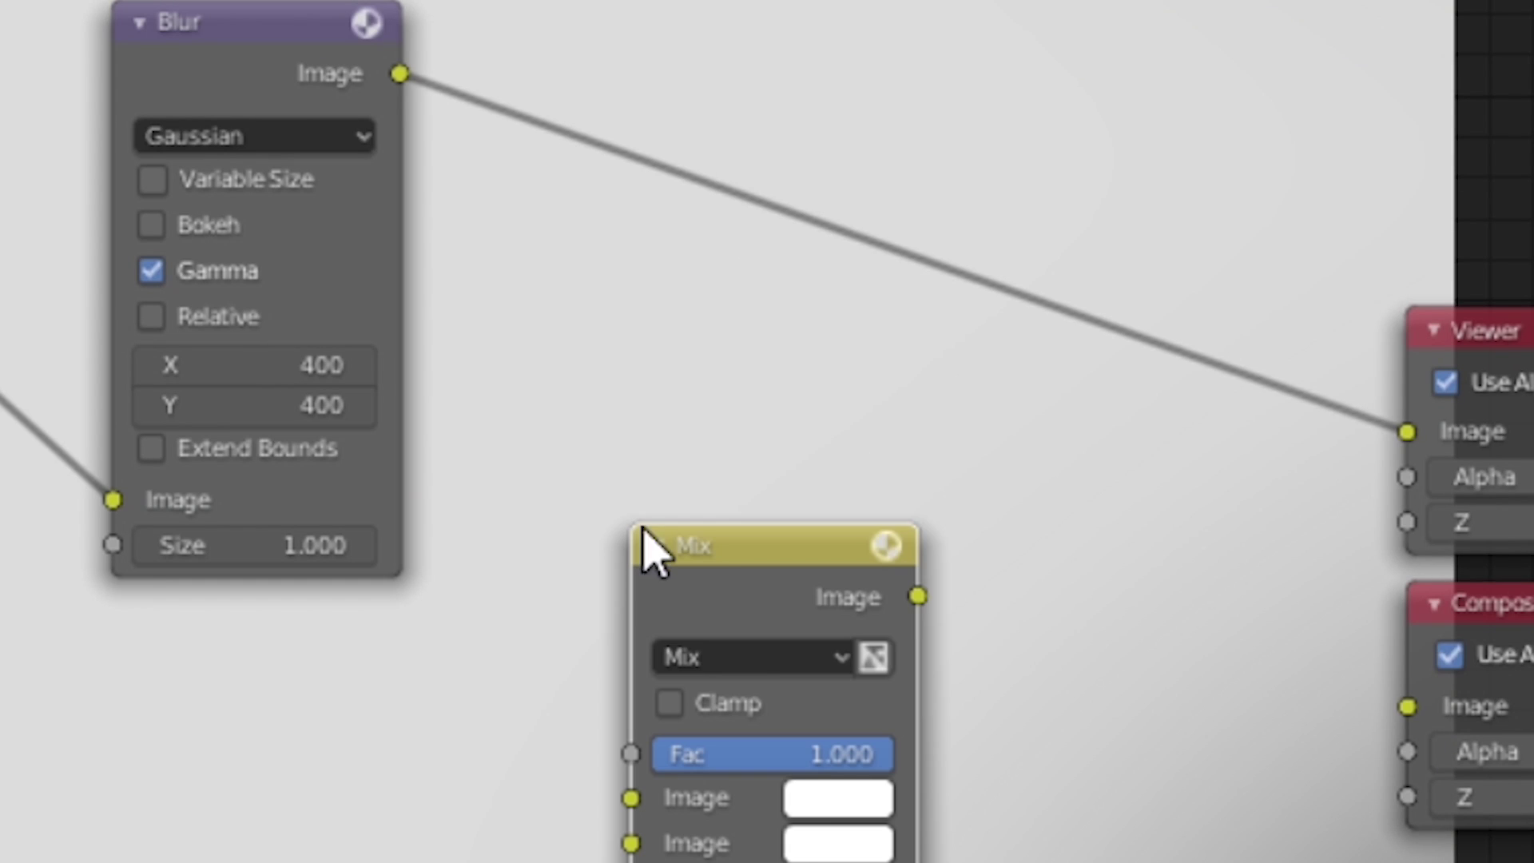
click(725, 651)
click(725, 492)
drag(739, 563, 883, 517)
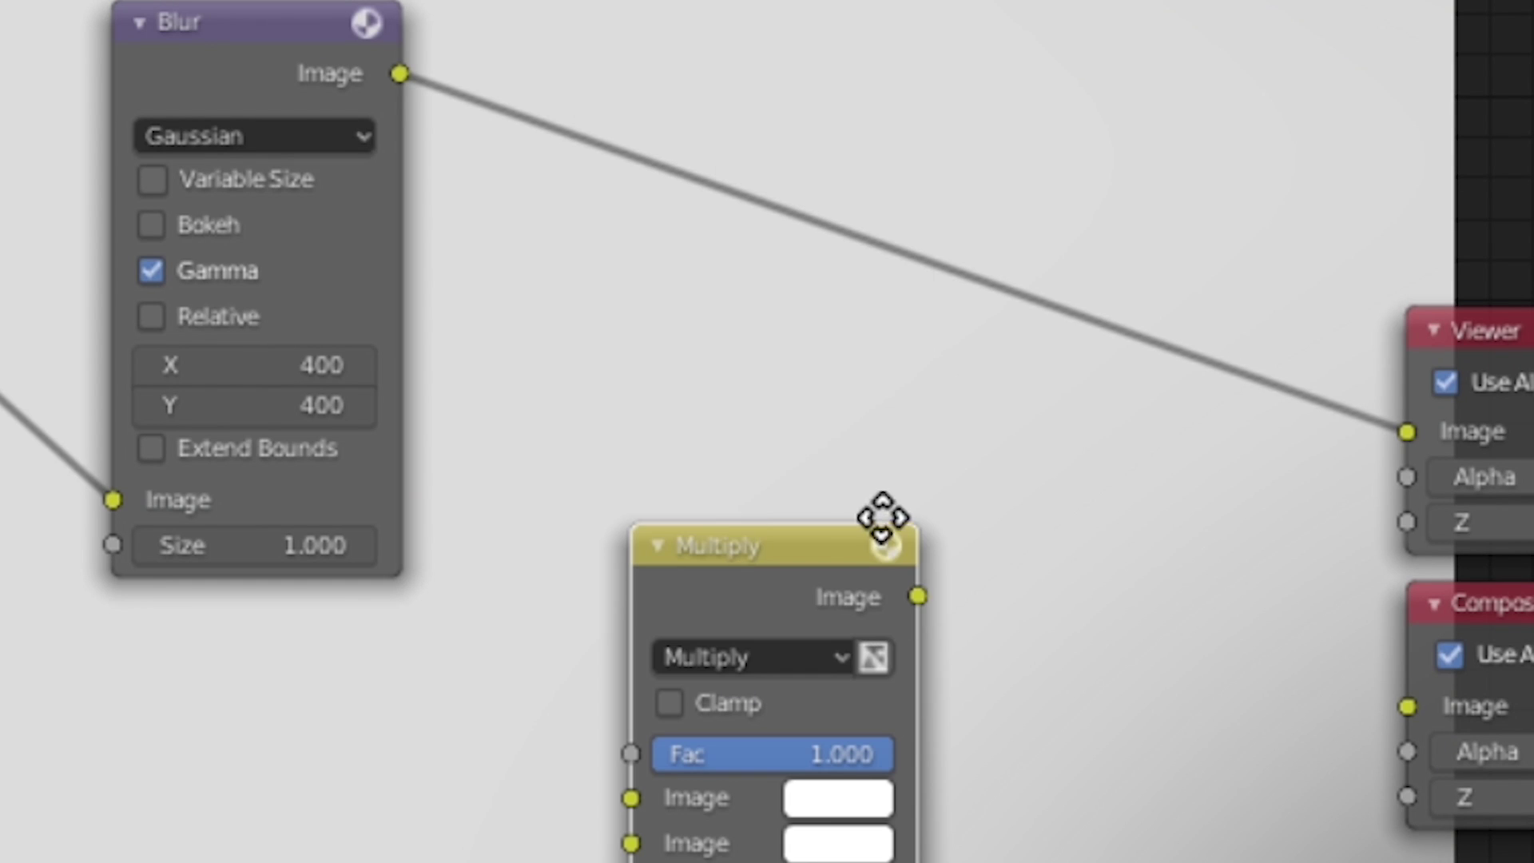
drag(1189, 644, 1410, 744)
drag(1007, 777, 174, 682)
drag(1008, 802, 762, 338)
Set the Multiply node's Fac to 0.6.
click(1115, 754)
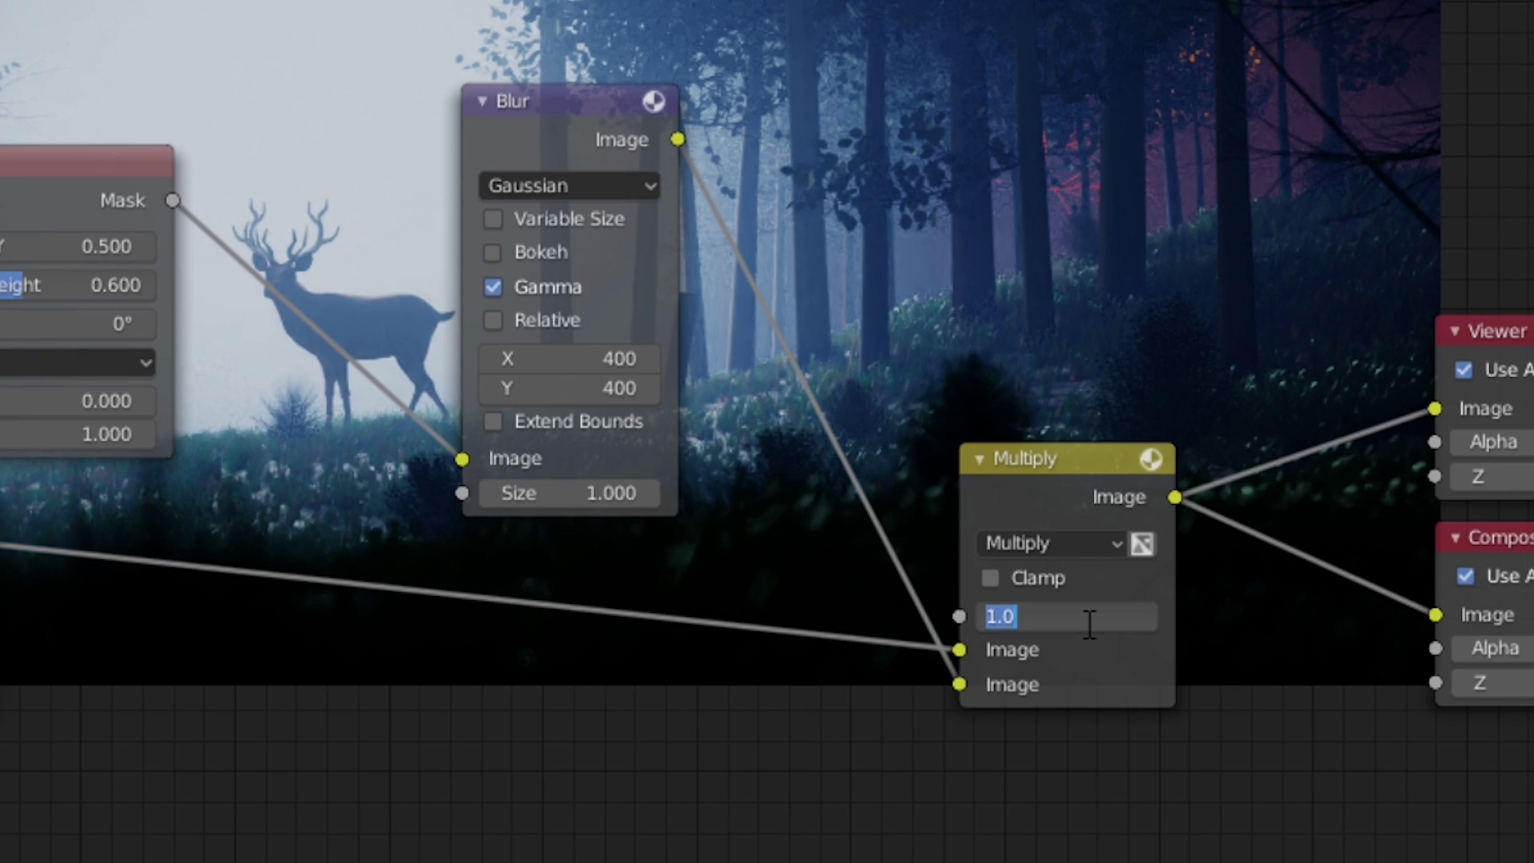
text(0.6)
key(Return)
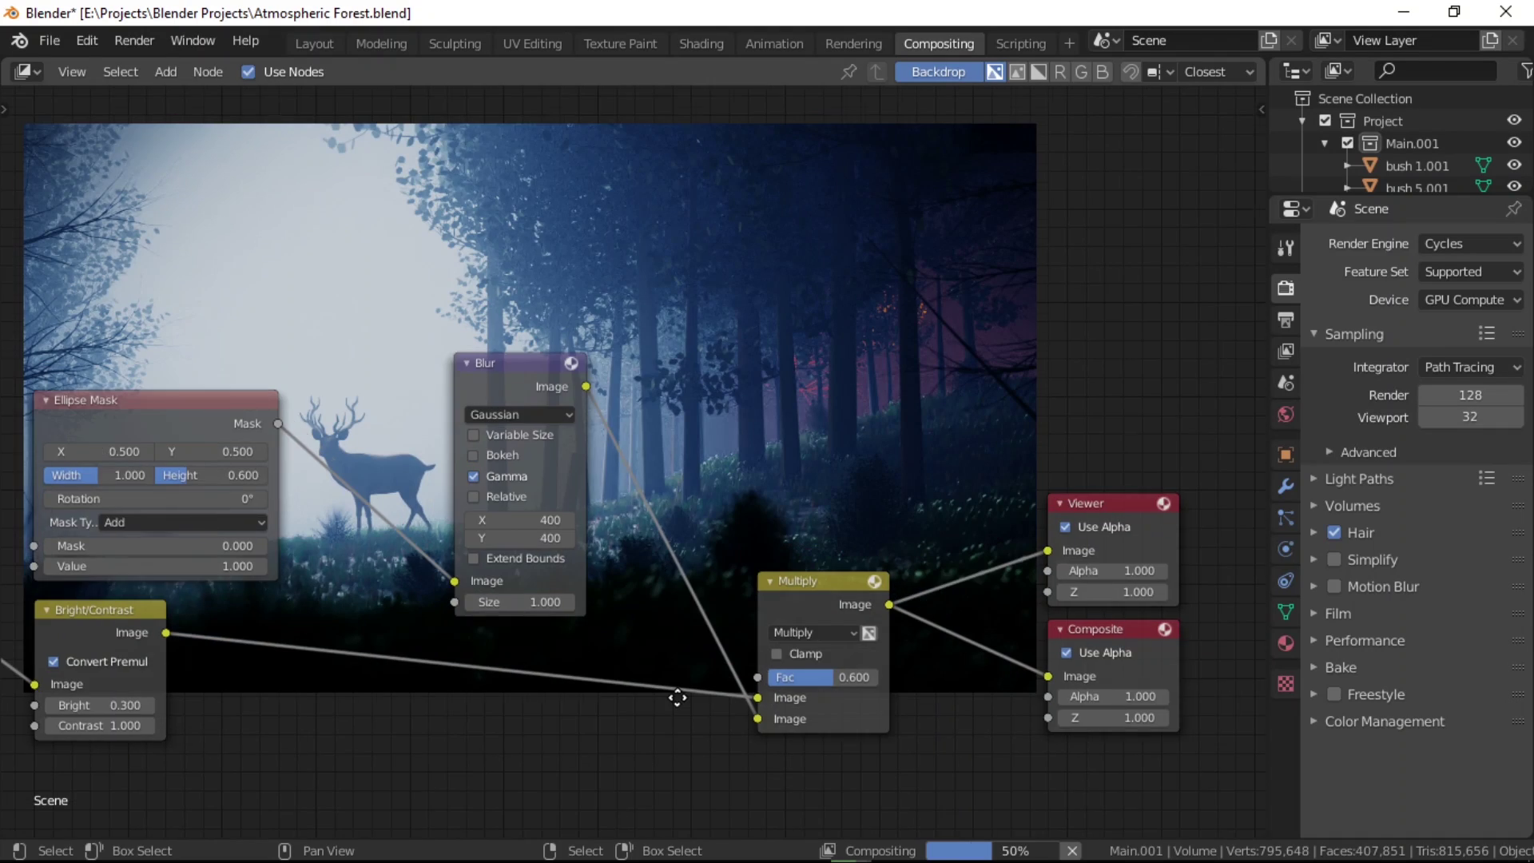
In the web browser, go from the blender.org home page through Download to Demo Files and look through the available scenes.
scroll(678, 697, down, 3)
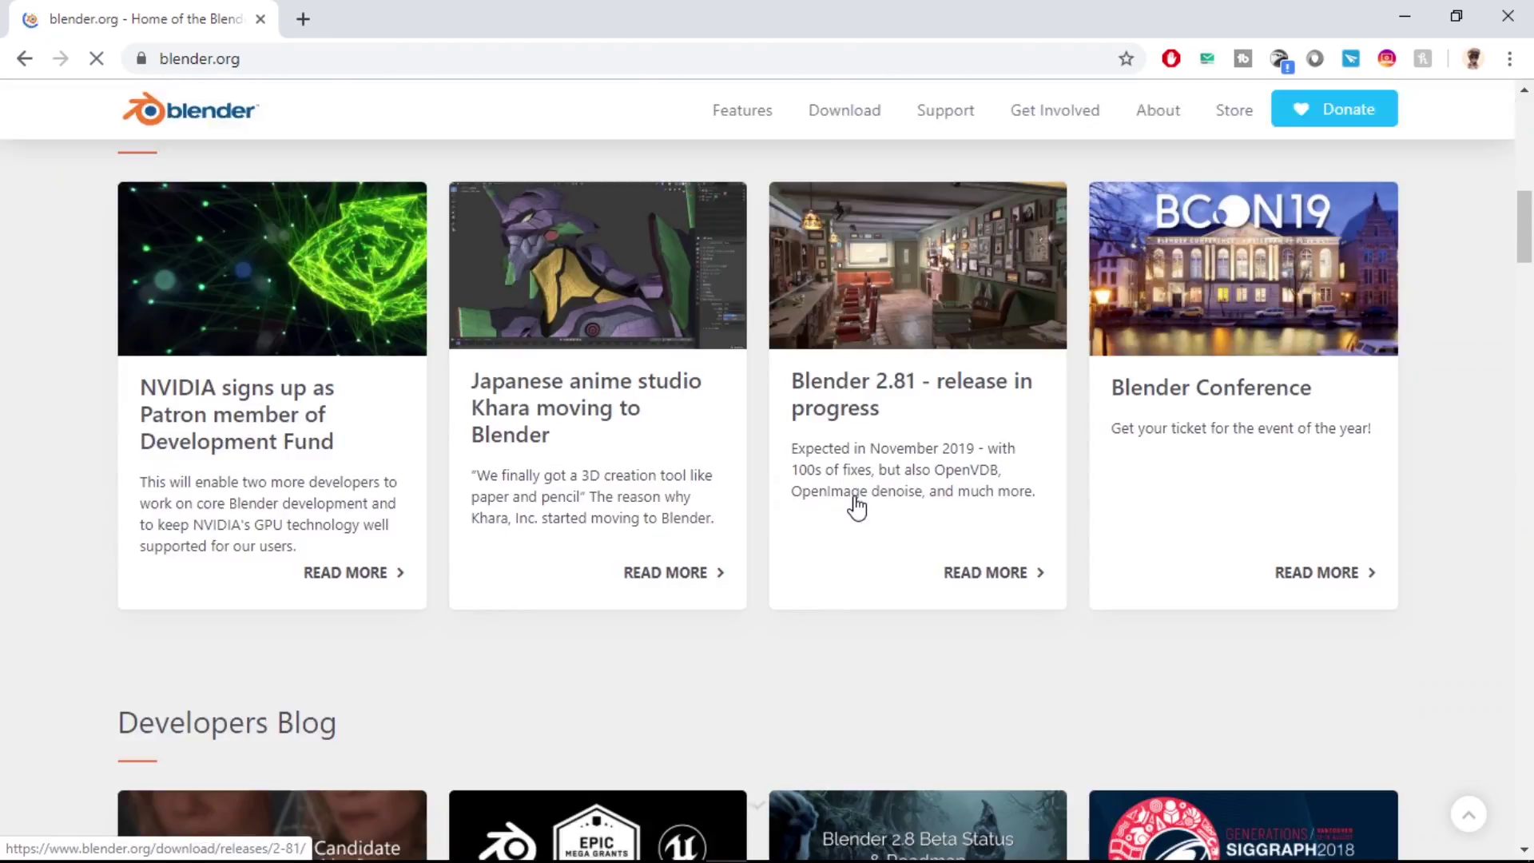
scroll(918, 419, up, 10)
scroll(917, 410, down, 12)
scroll(932, 298, up, 12)
click(844, 110)
scroll(939, 515, down, 20)
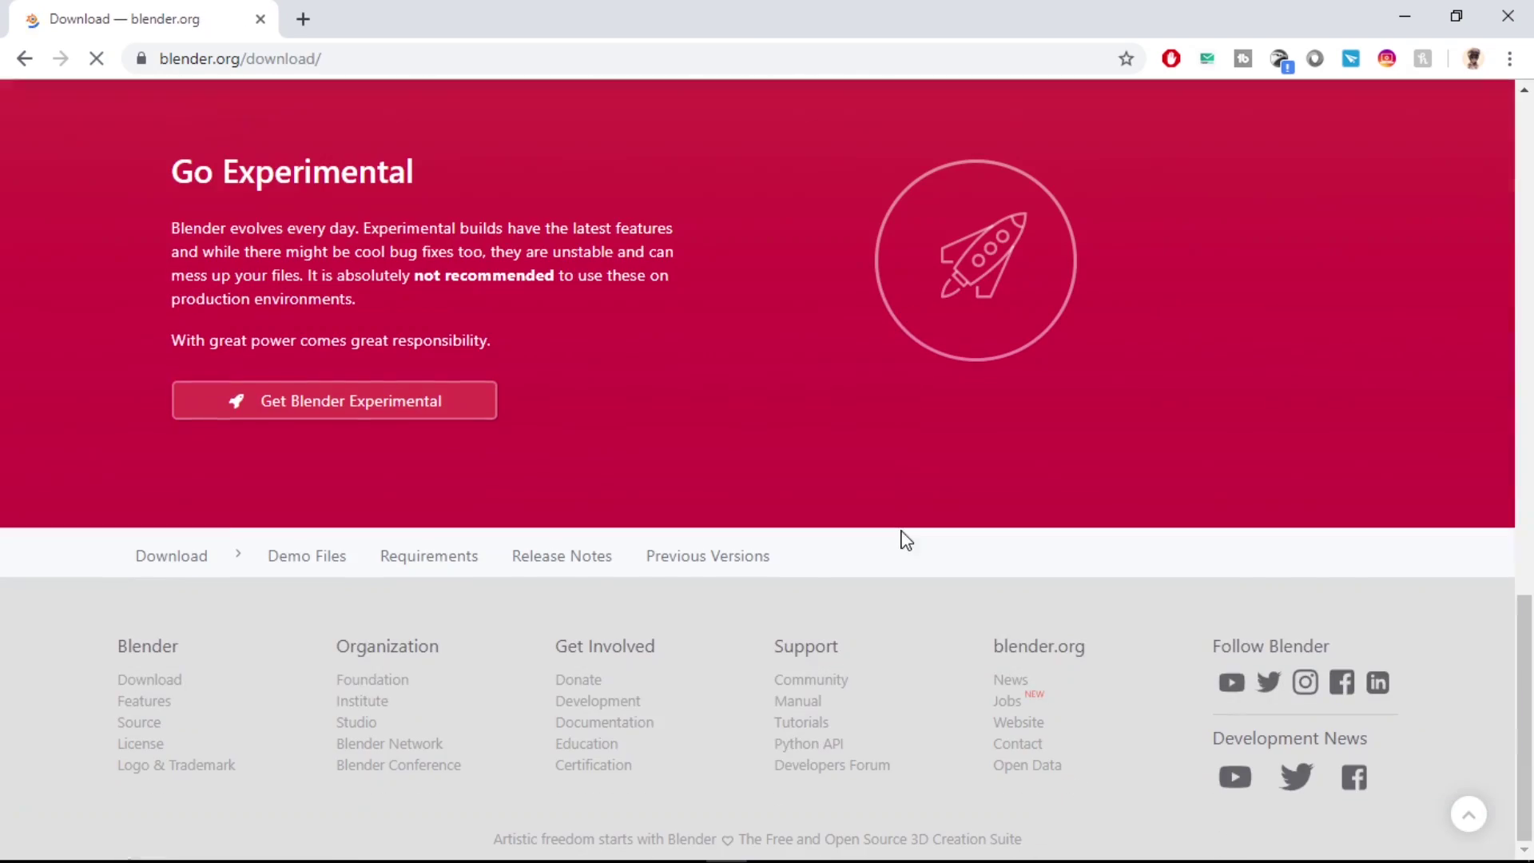
click(307, 555)
scroll(428, 631, down, 10)
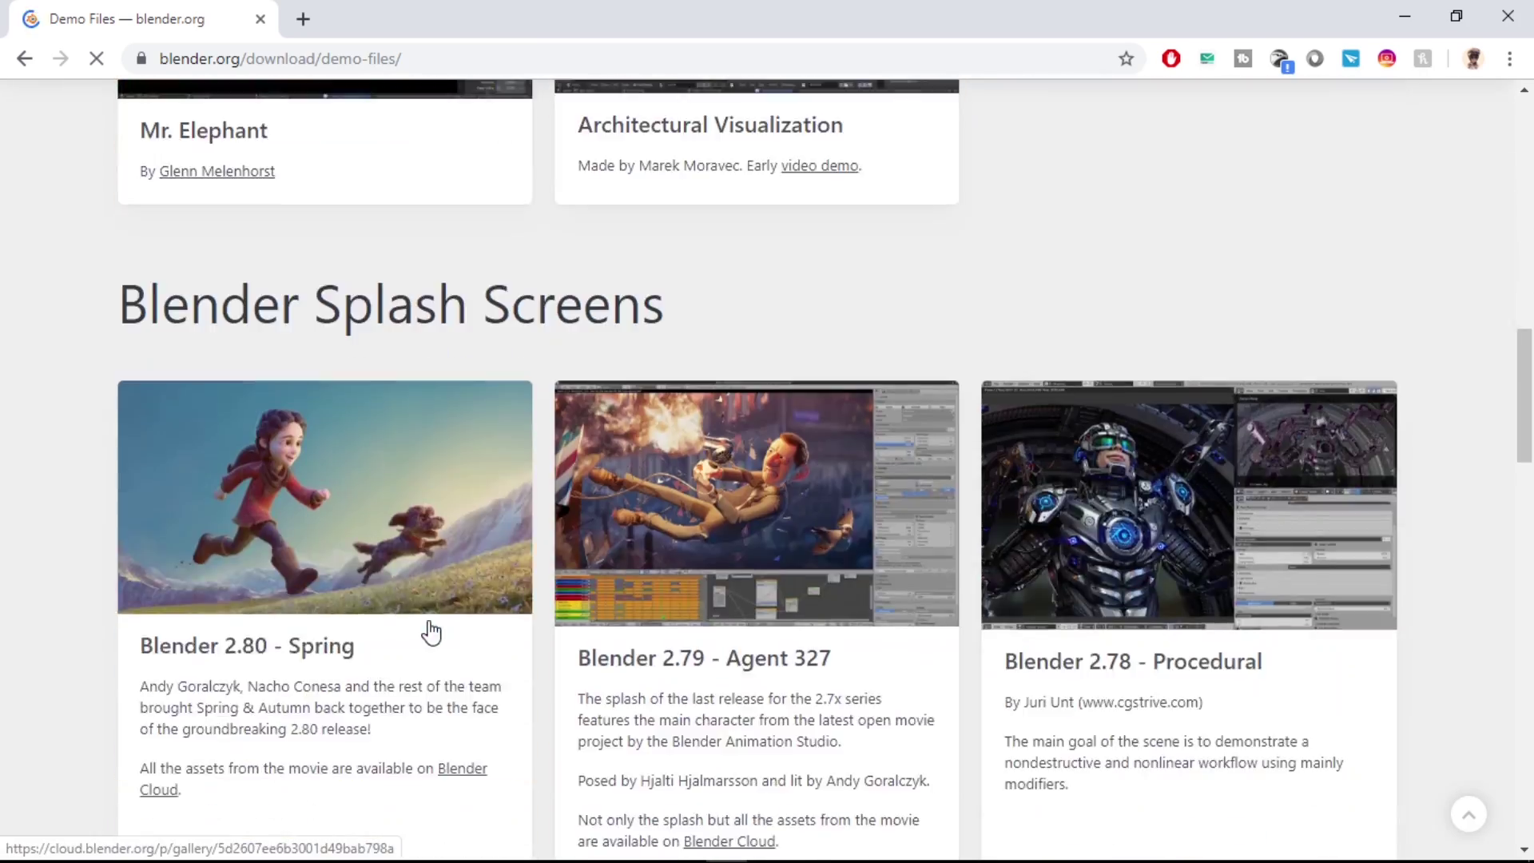
scroll(431, 631, down, 15)
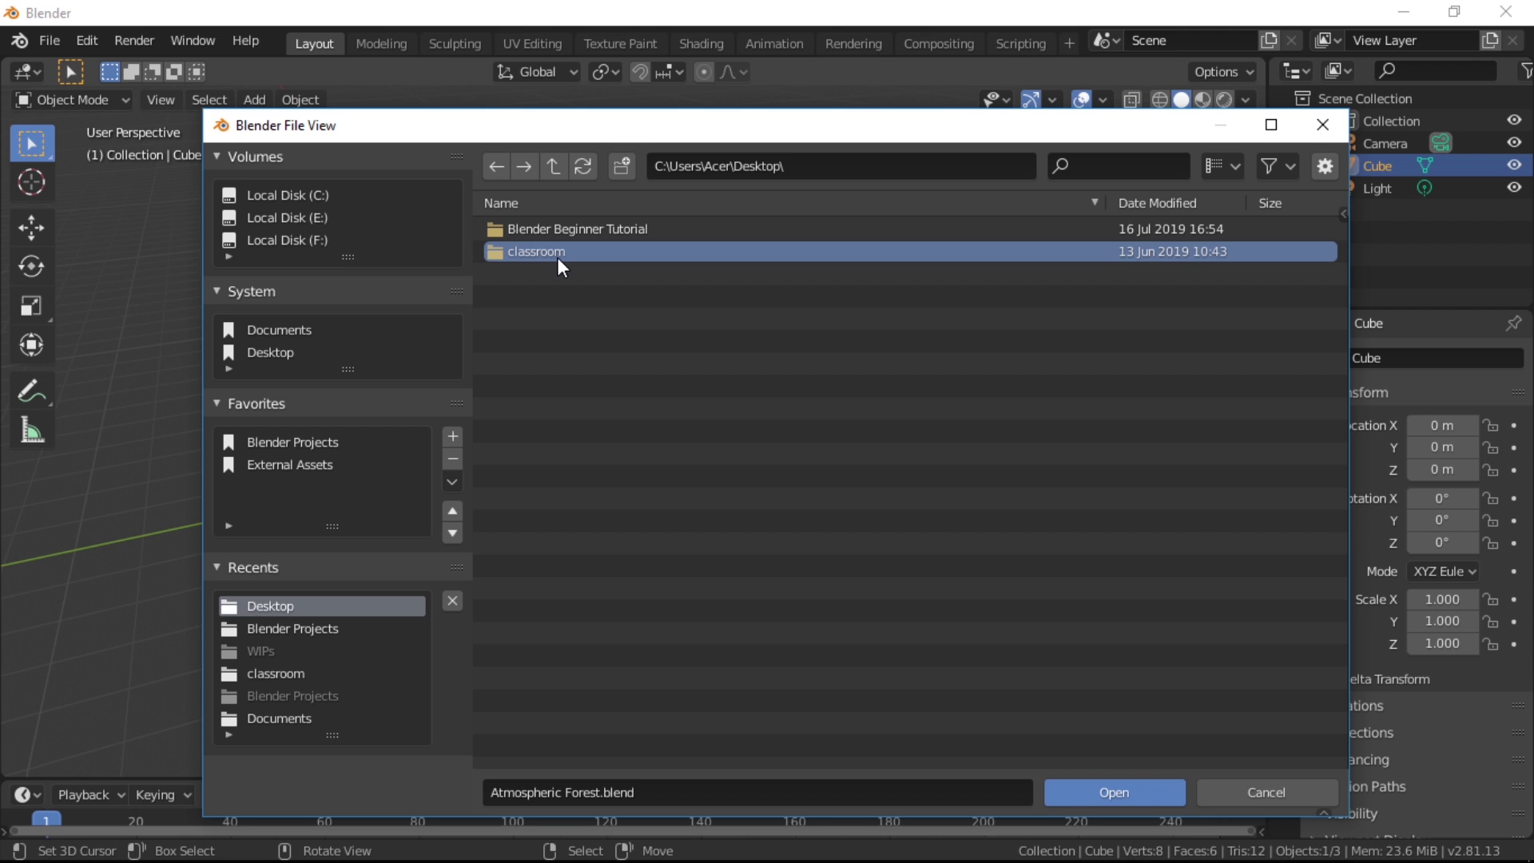
Open classroom.blend from the Desktop's classroom folder in Blender and hide the viewport's sidebar and toolbar.
double_click(558, 254)
double_click(552, 272)
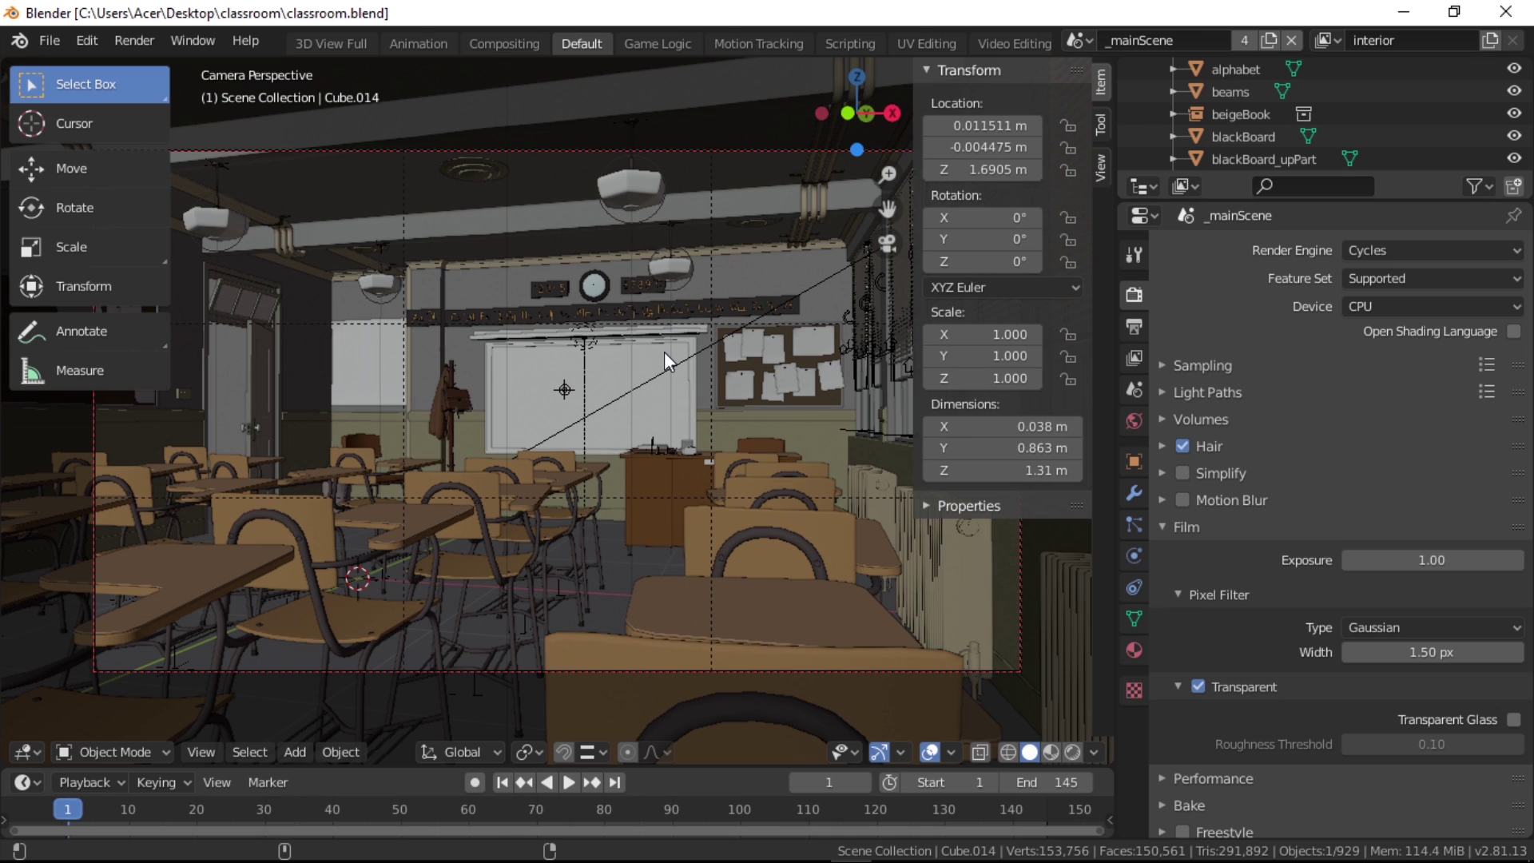
key(n)
key(t)
key(KP_Divide)
key(KP_Divide)
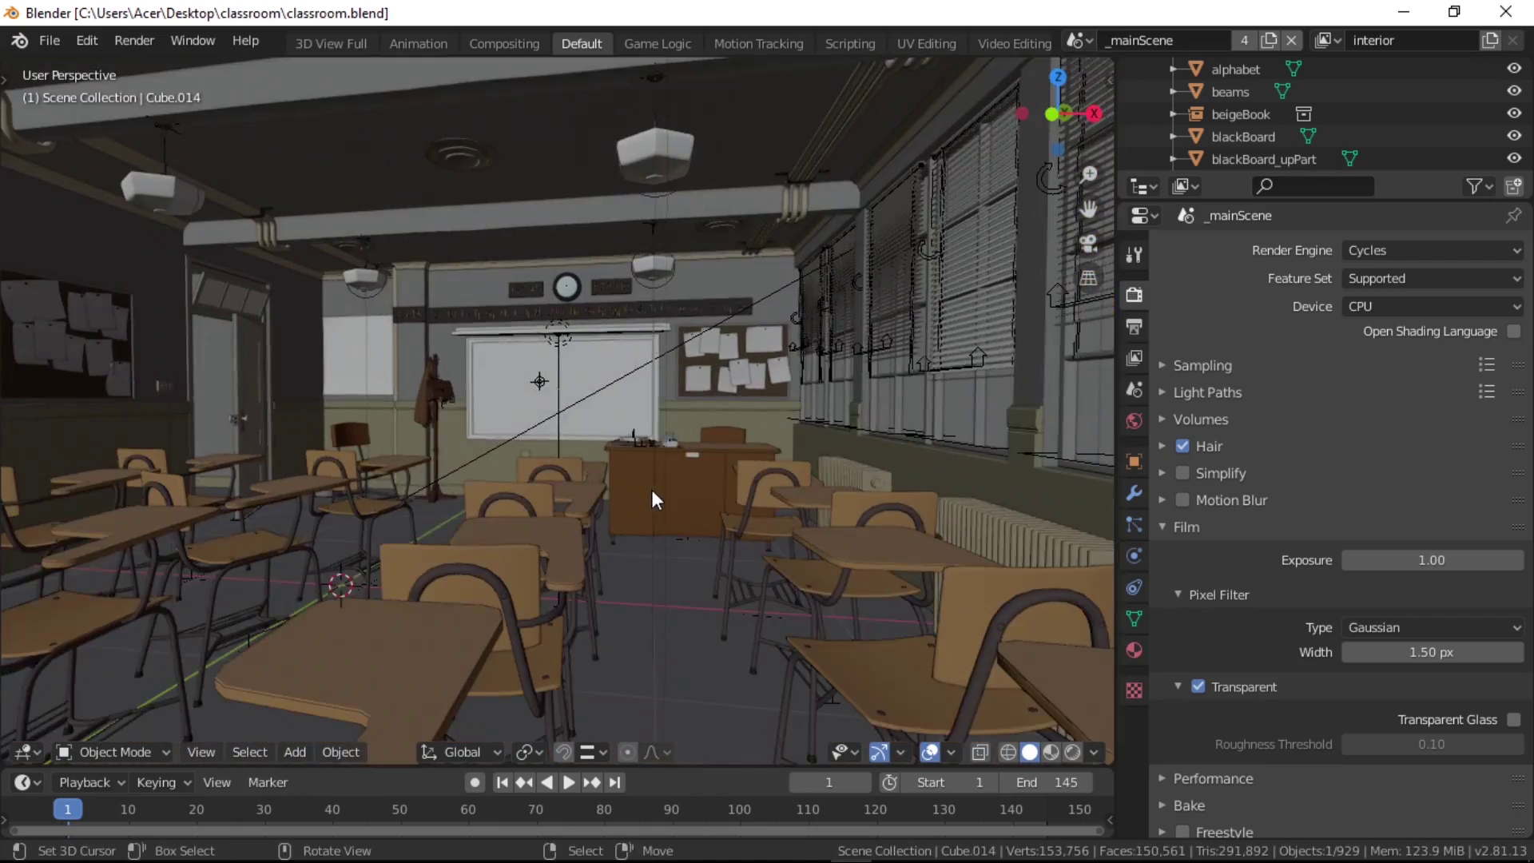
Set the render device to GPU Compute and switch to the Compositing workspace.
click(1394, 307)
click(1430, 356)
key(ctrl+Page_Up)
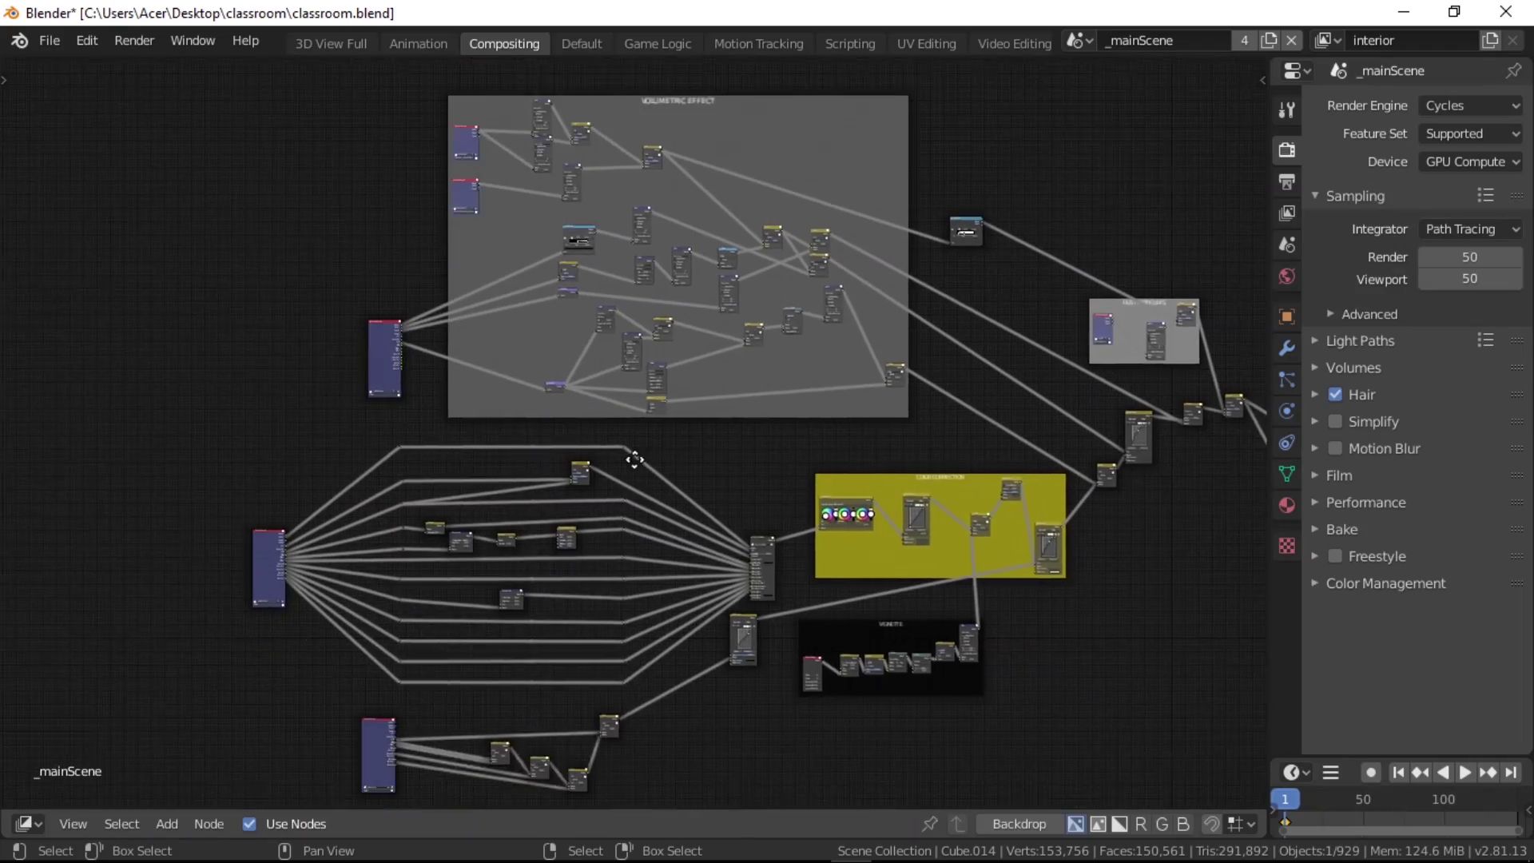
Delete all existing nodes from the classroom scene's compositor.
middle_drag(602, 532, 1339, 528)
middle_drag(483, 366, 975, 642)
scroll(975, 643, down, 4)
middle_drag(883, 601, 659, 469)
scroll(725, 527, down, 1)
scroll(726, 527, down, 1)
ctrl+scroll(727, 529, right, 1)
key(a)
key(x)
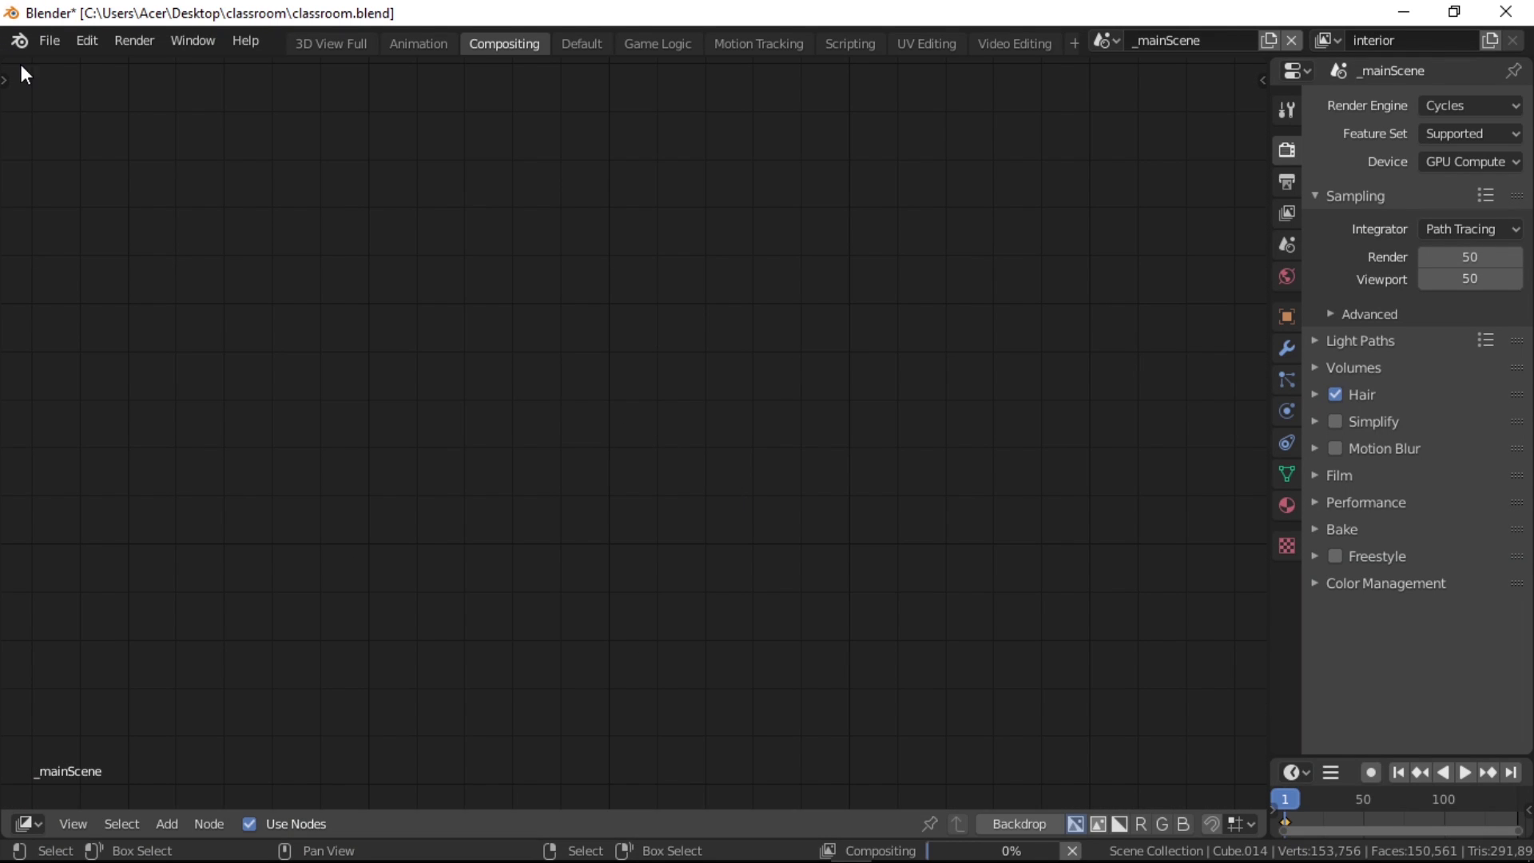
Search the addable nodes for Render Layers and add it to the empty compositor.
key(shift+a)
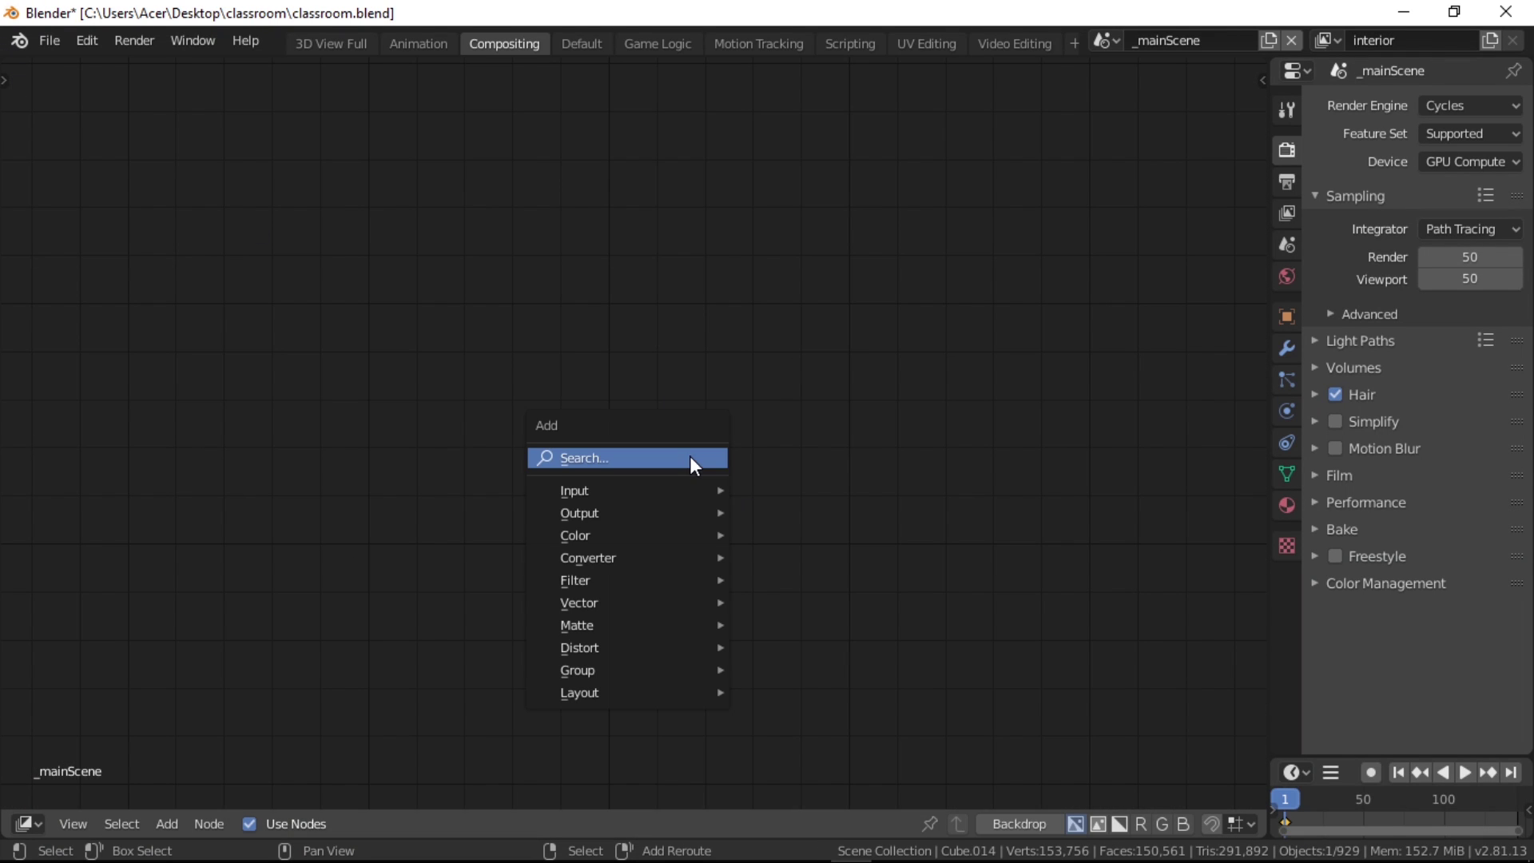
click(616, 457)
text(re)
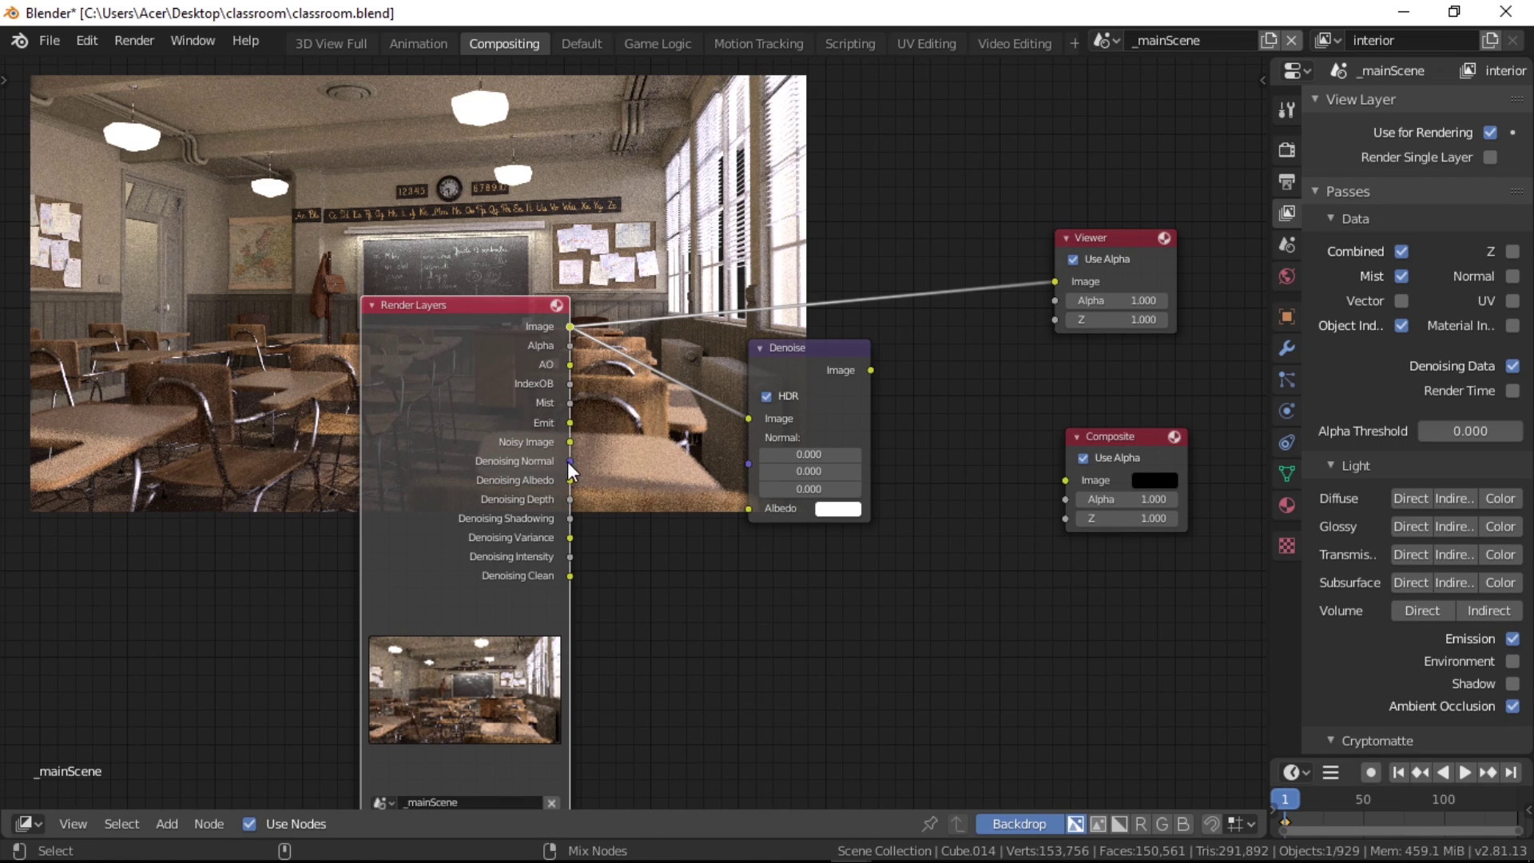
Link Denoising Normal and Denoising Albedo to the Denoise node, then send the denoised image to the Viewer and Composite.
ctrl+shift+click(568, 461)
drag(570, 461, 747, 464)
ctrl+shift+click(570, 480)
drag(569, 481, 747, 456)
ctrl+shift+click(809, 407)
middle_drag(911, 463, 873, 562)
drag(833, 469, 1028, 579)
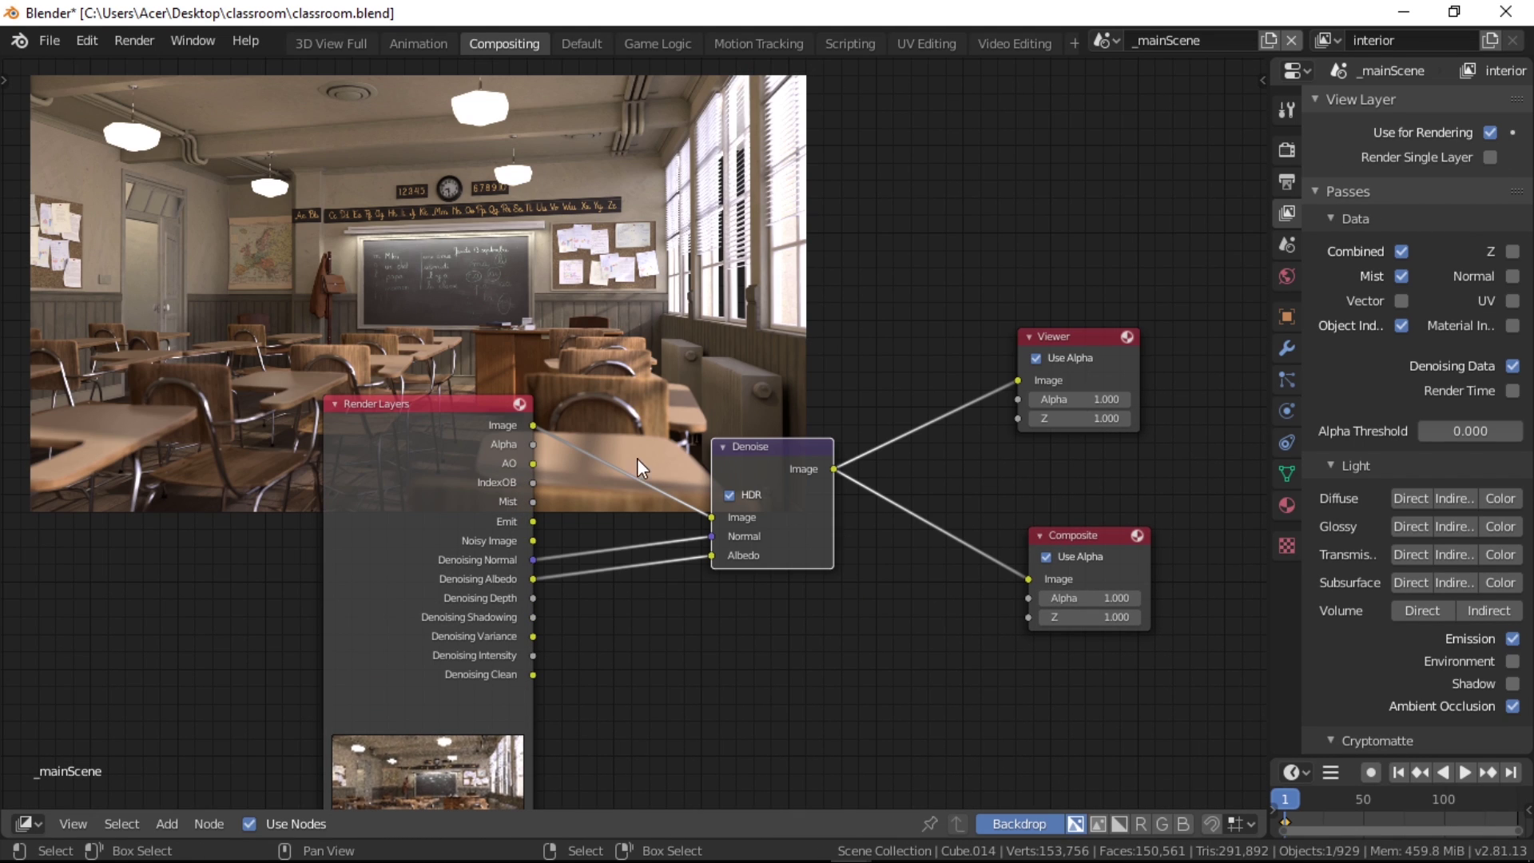
View the rendered result and save it as an image file.
click(134, 40)
click(180, 151)
click(209, 50)
click(270, 192)
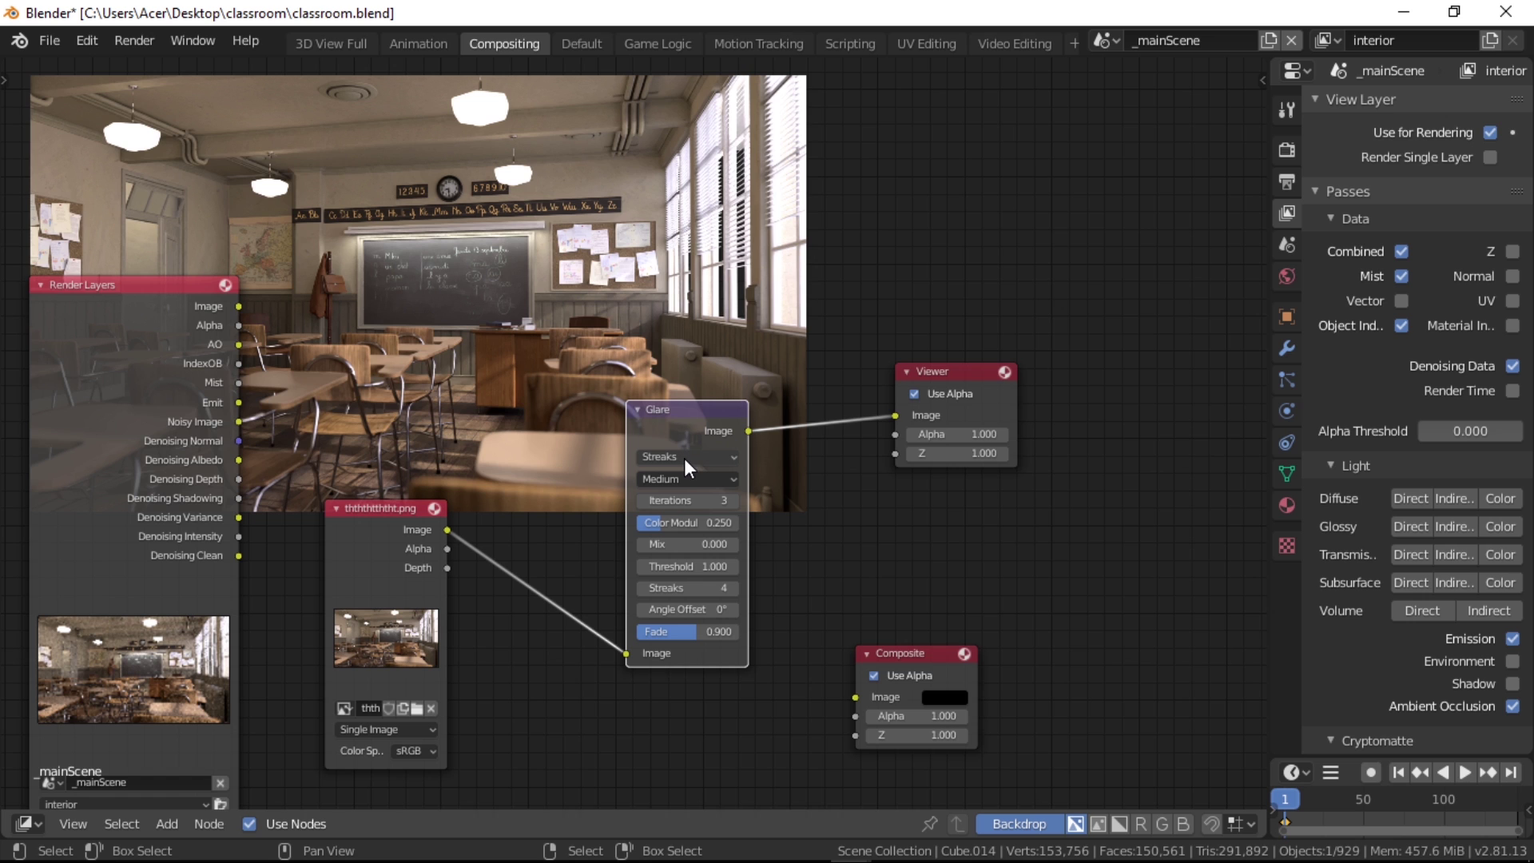
Change the Glare node's type from Streaks to Fog Glow.
click(684, 457)
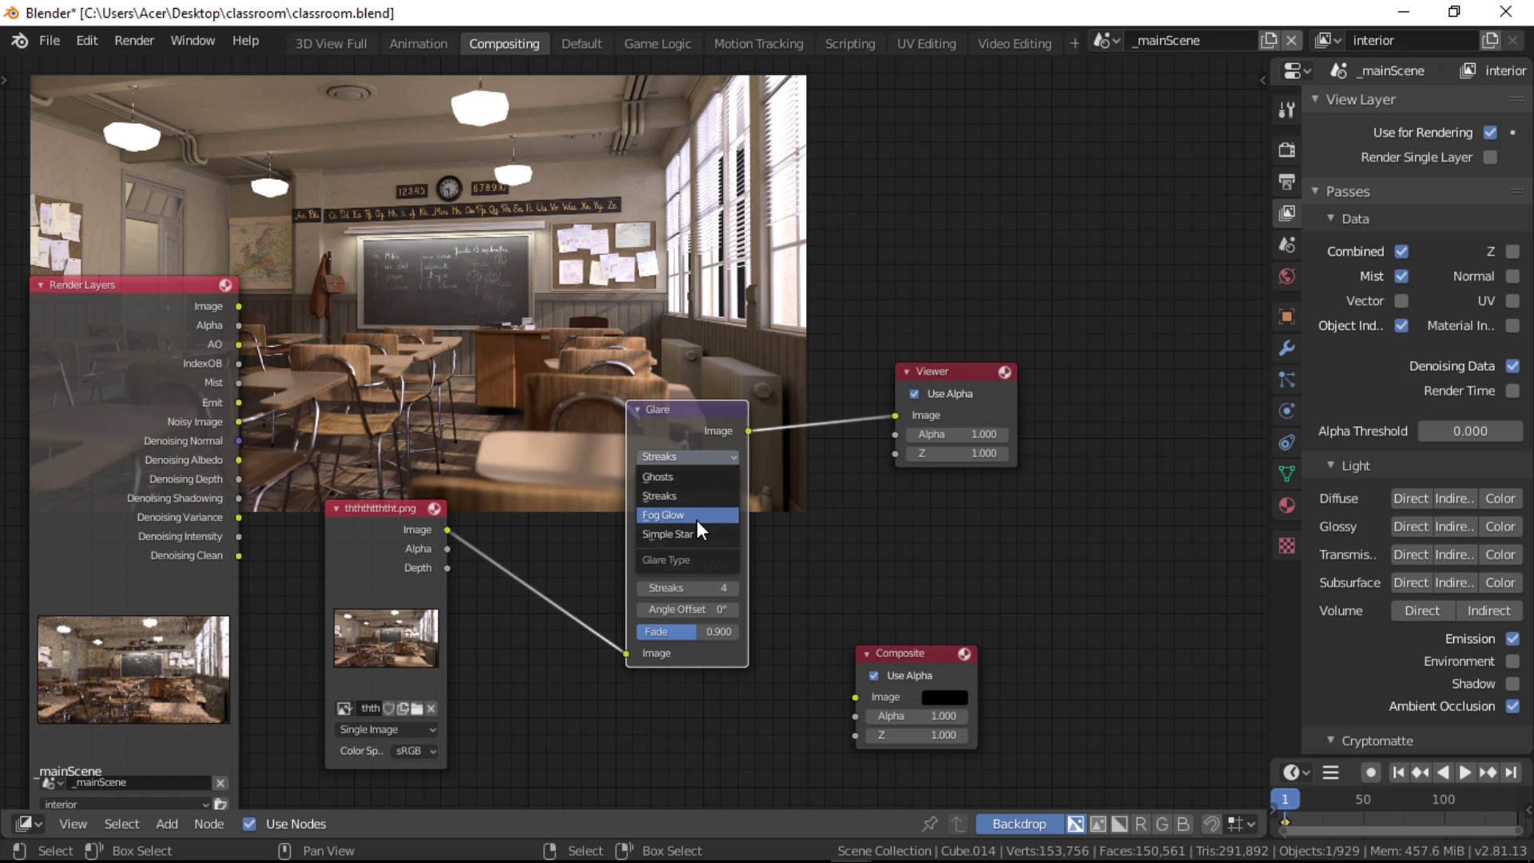
click(674, 516)
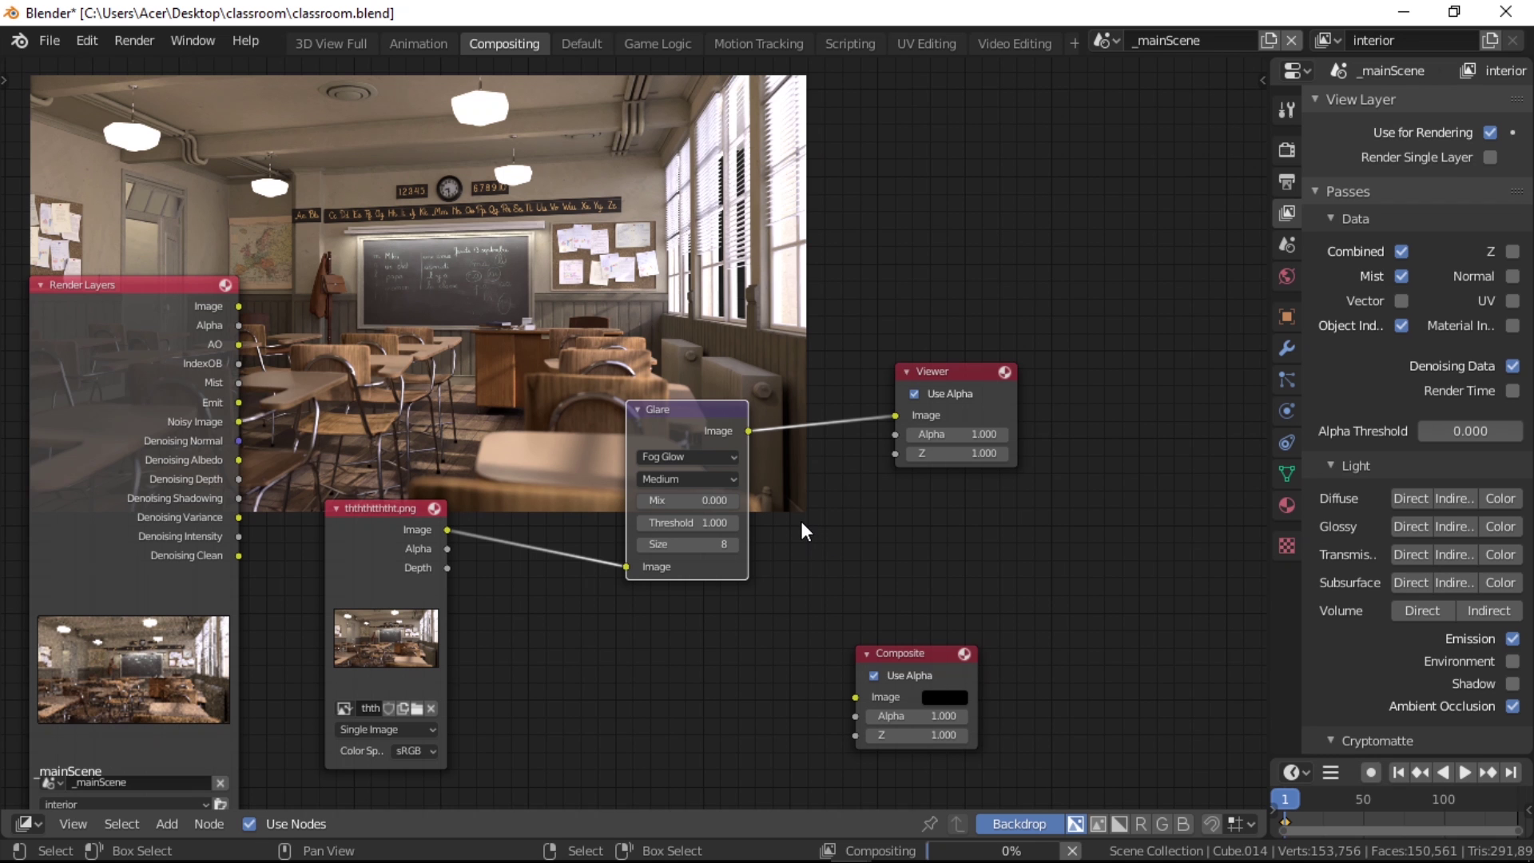
middle_drag(801, 521, 830, 555)
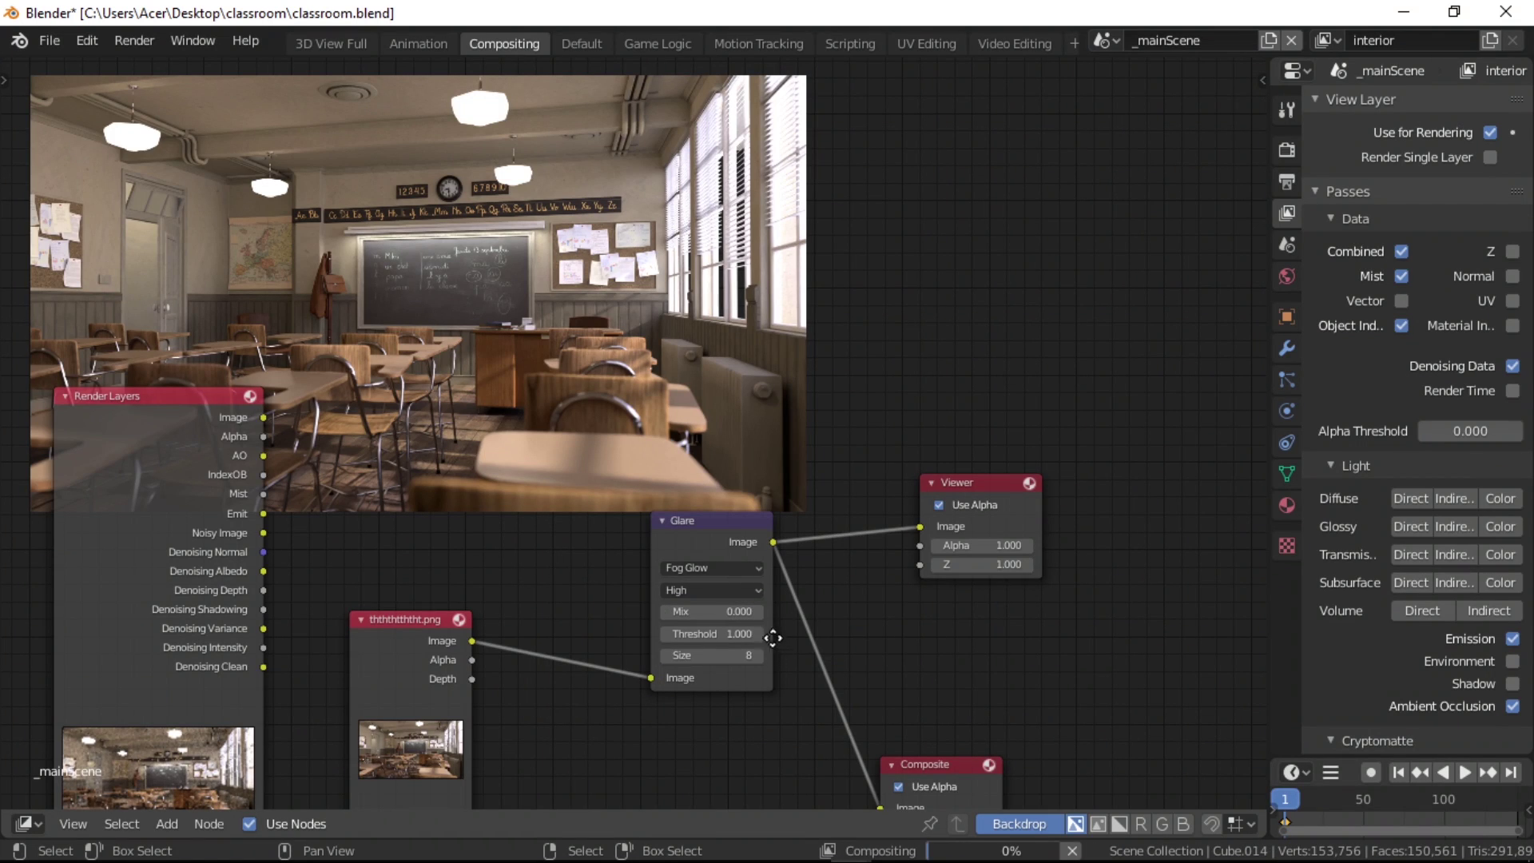
Set the Glare node's Threshold to 0.3.
middle_drag(771, 637, 744, 610)
scroll(745, 610, up, 1)
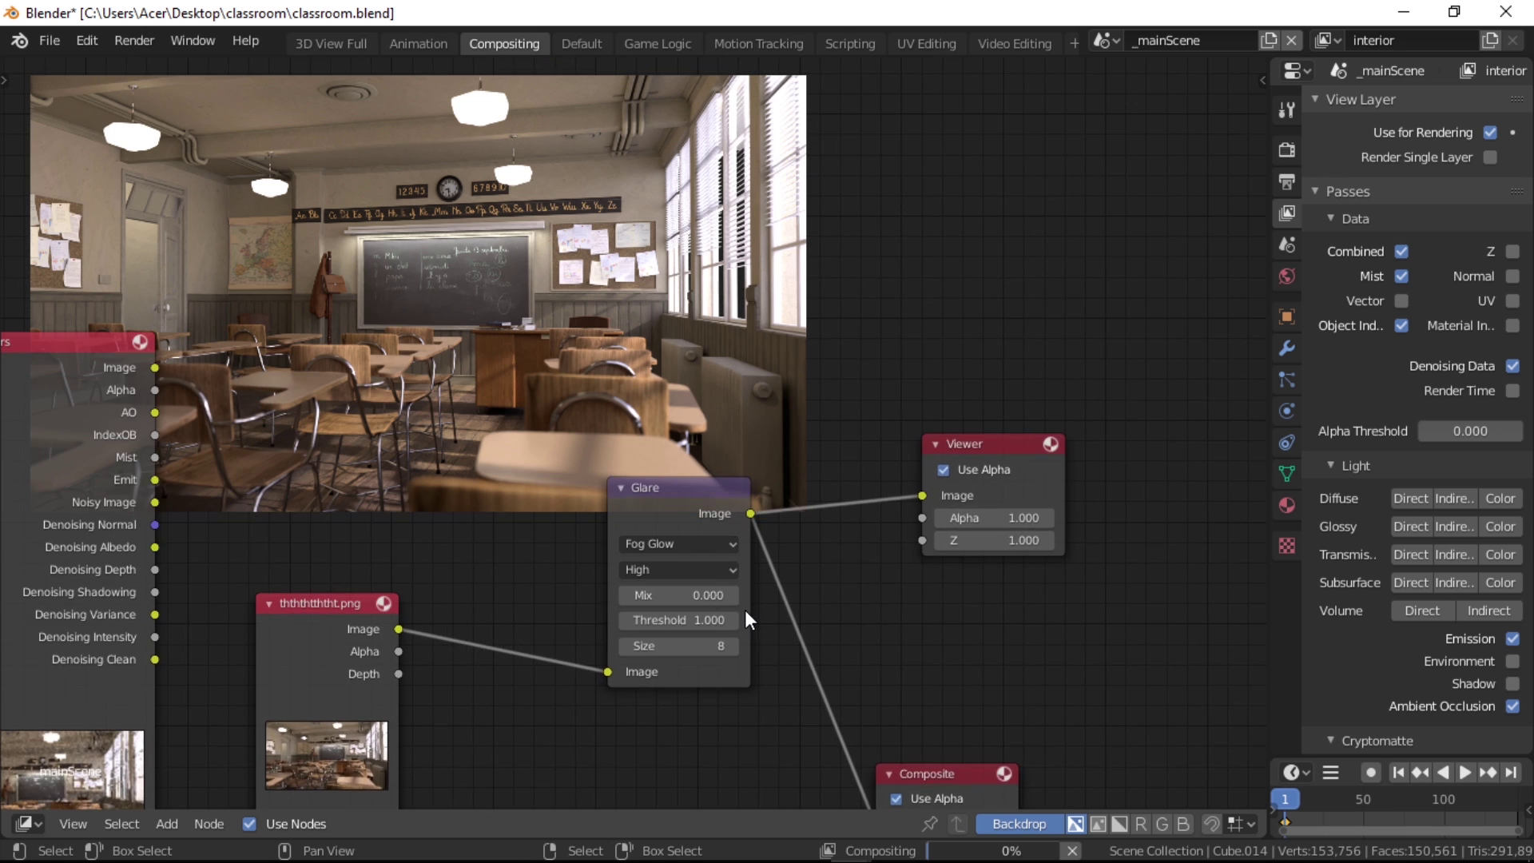
double_click(707, 621)
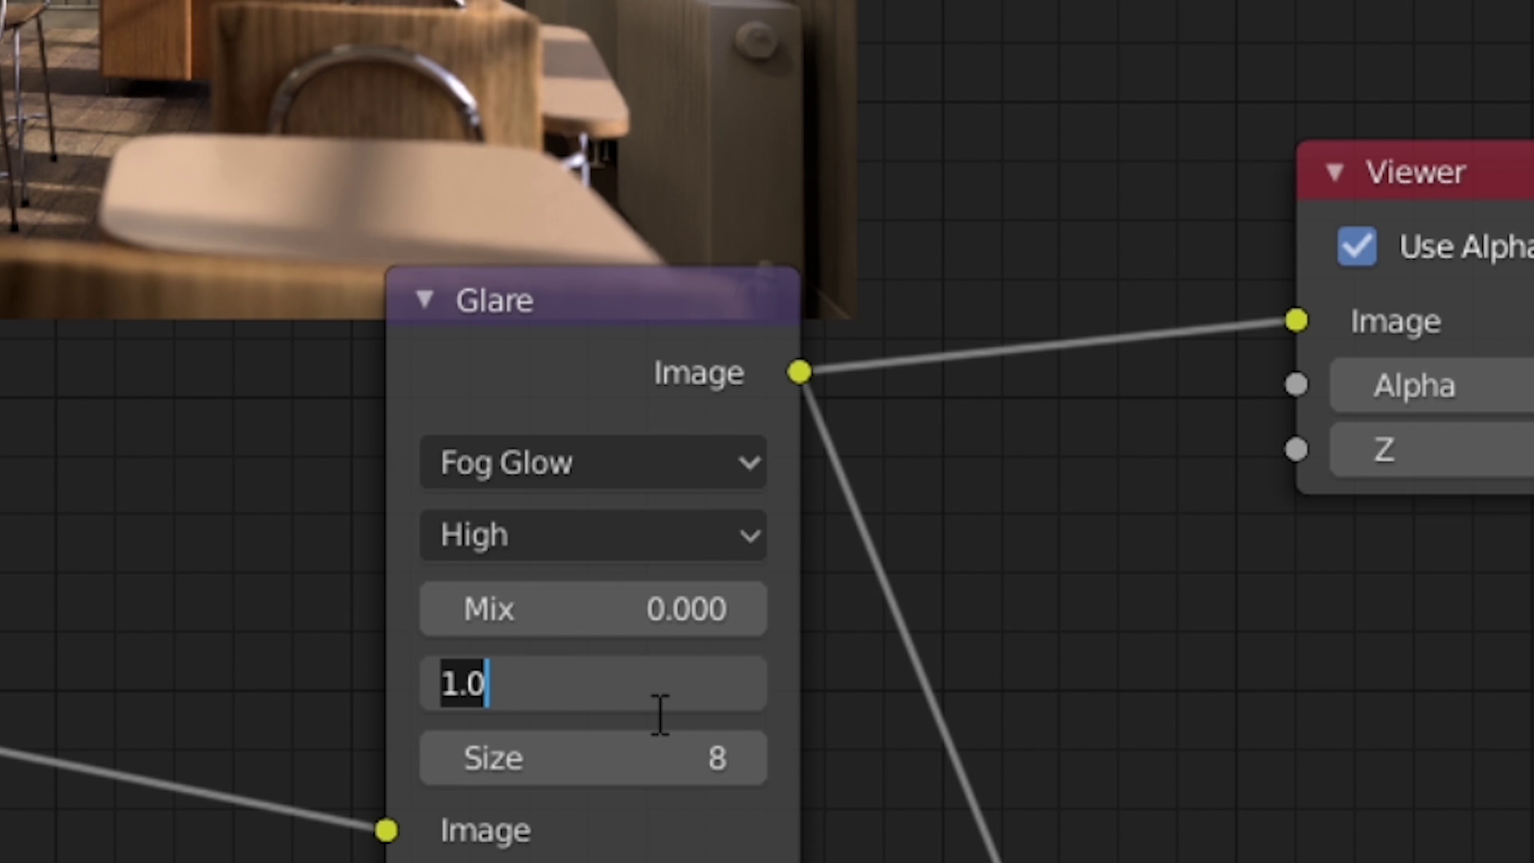
text(3)
key(Return)
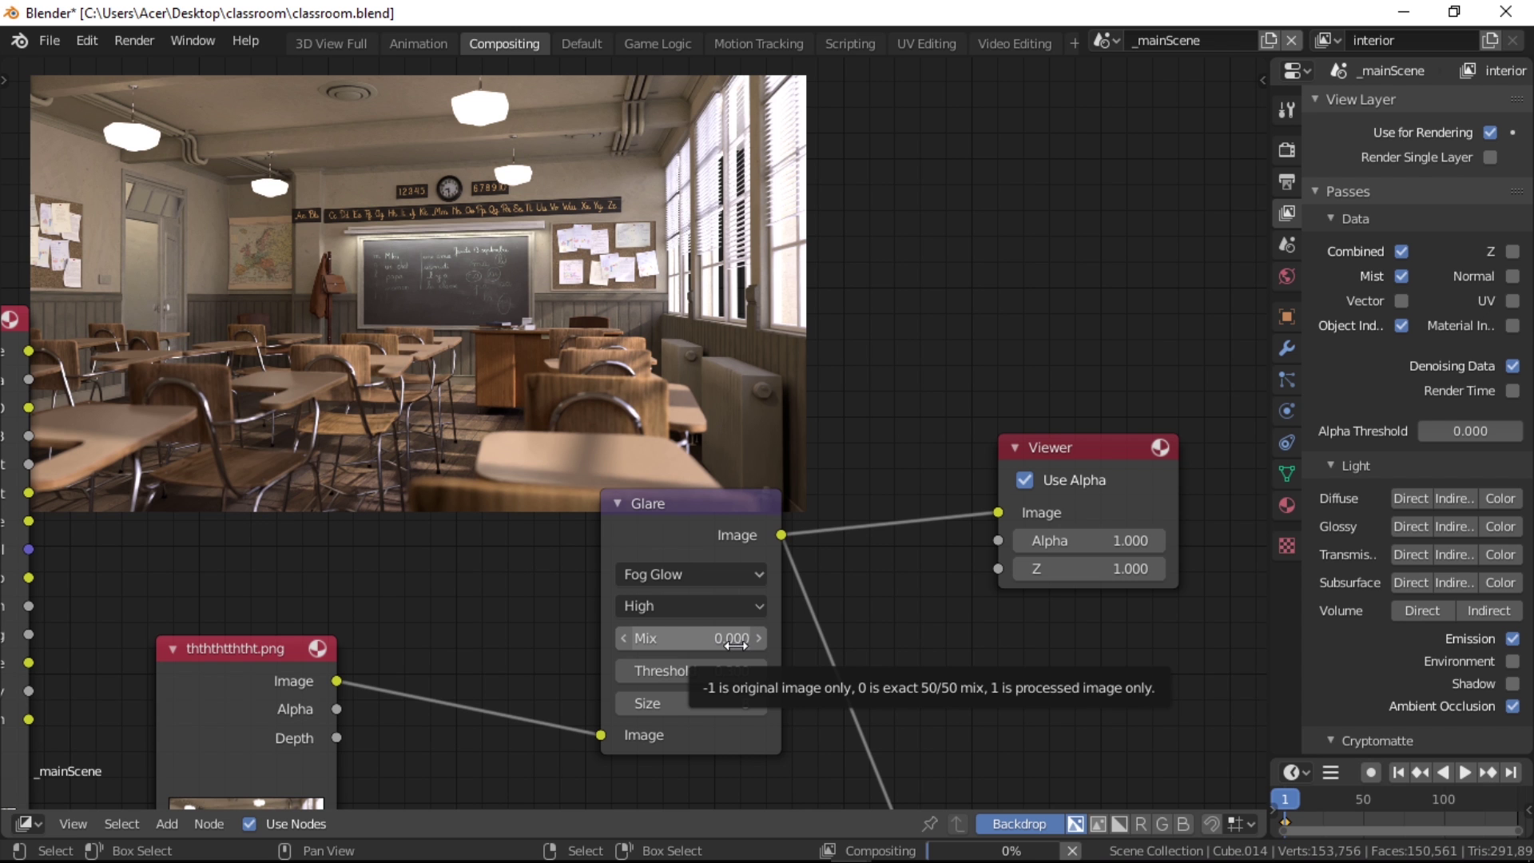
Try the Glare node's Mix at 1 and at -1 to compare the processed and original image.
double_click(734, 641)
text(1)
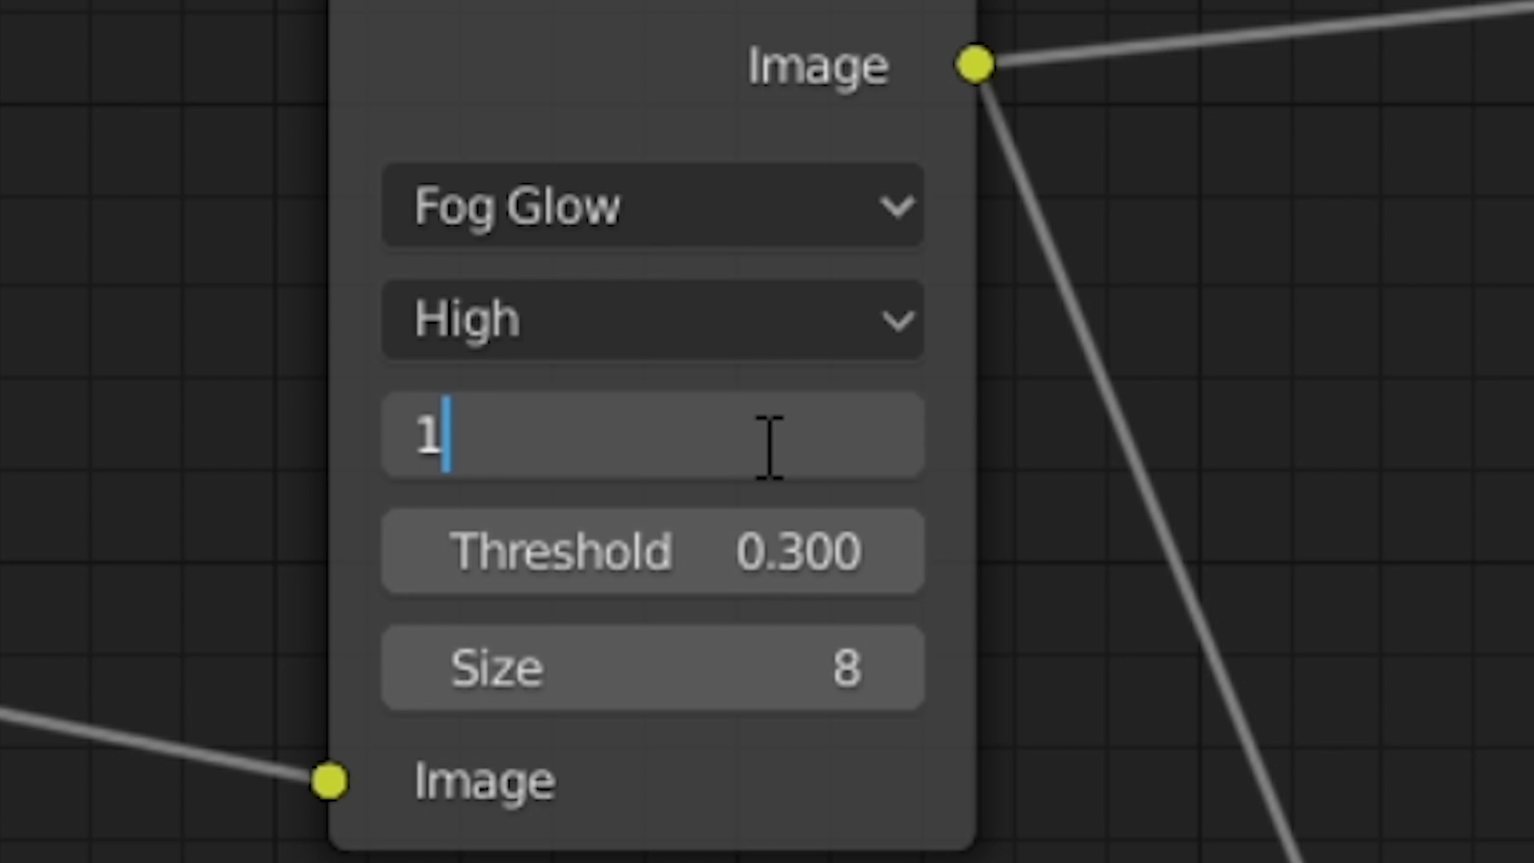
key(Return)
middle_drag(778, 460, 787, 485)
click(616, 435)
text(-1)
key(Return)
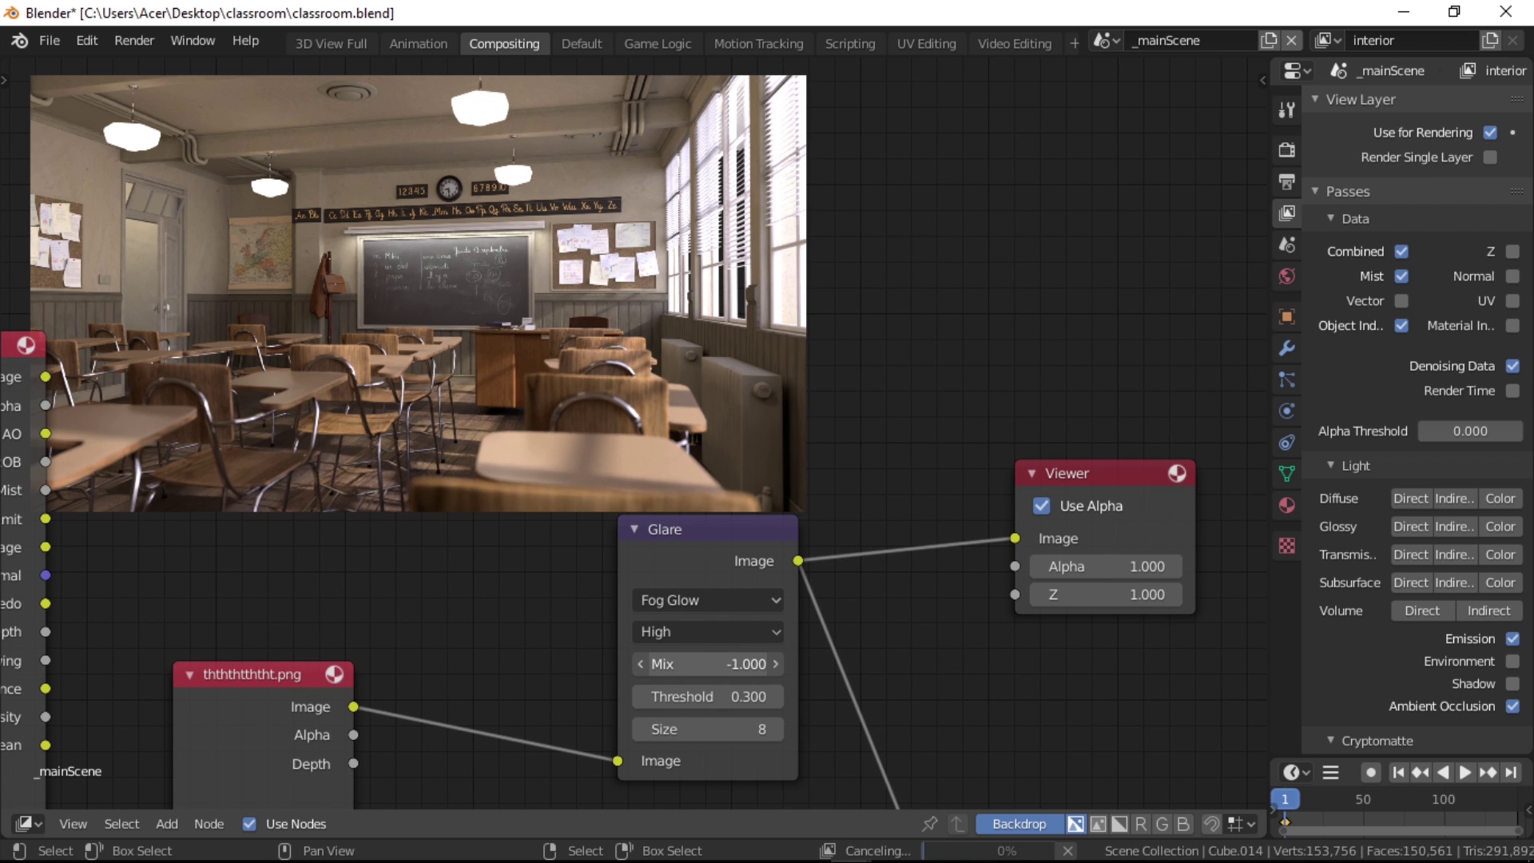
Set the Glare node's Mix to 0.3.
mouse_move(707, 664)
mouse_down()
mouse_move(773, 664)
mouse_move(710, 663)
mouse_up()
click(741, 663)
text(-3)
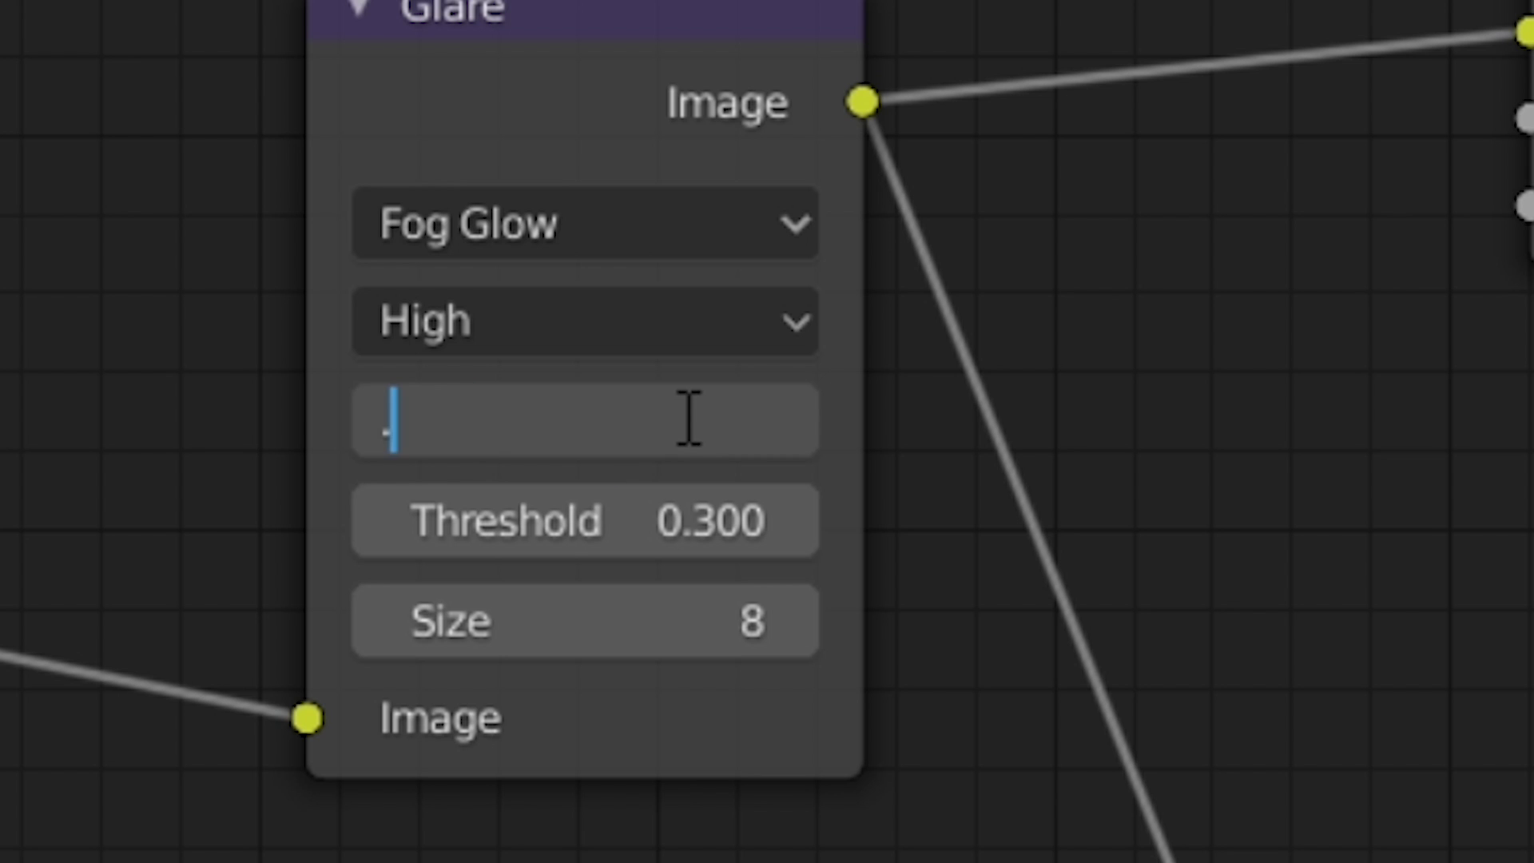
key(Return)
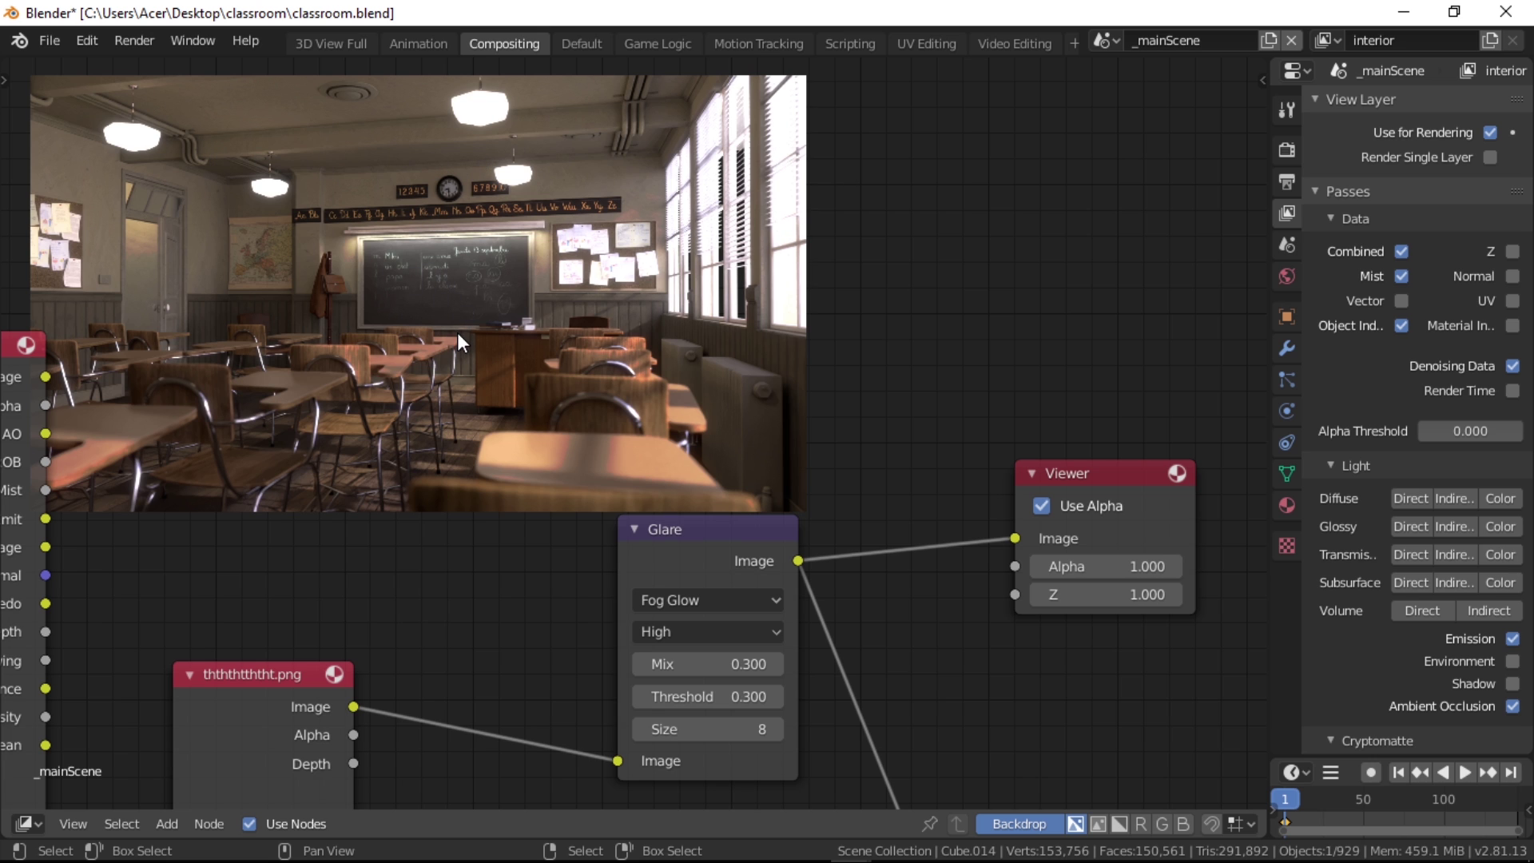
Add a Crop node above Glare, feed it the saved classroom image and preview it in the Viewer.
scroll(833, 667, down, 2)
middle_drag(830, 656, 955, 686)
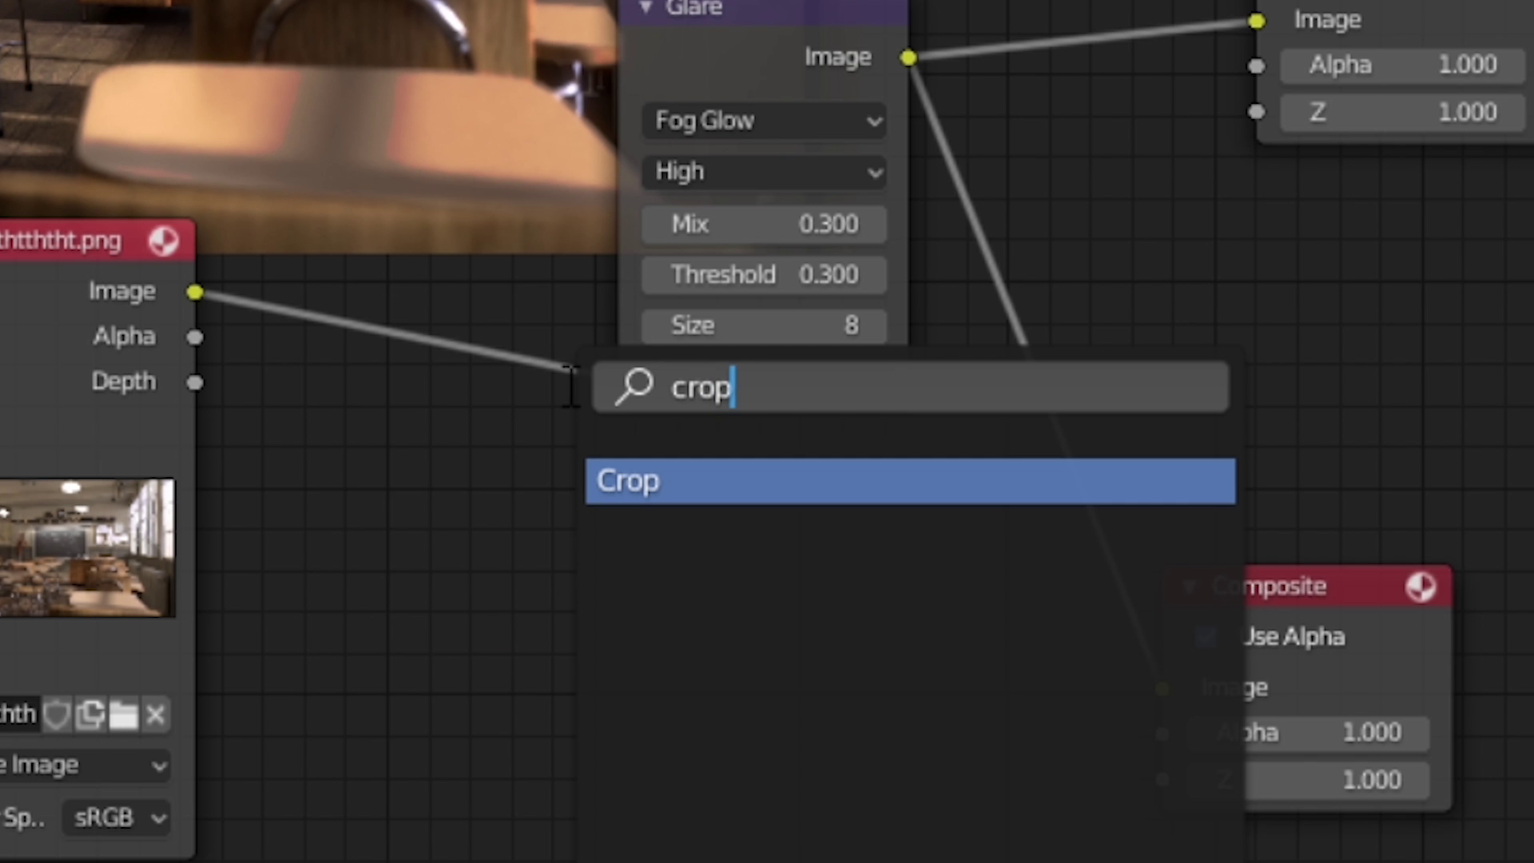
key(Return)
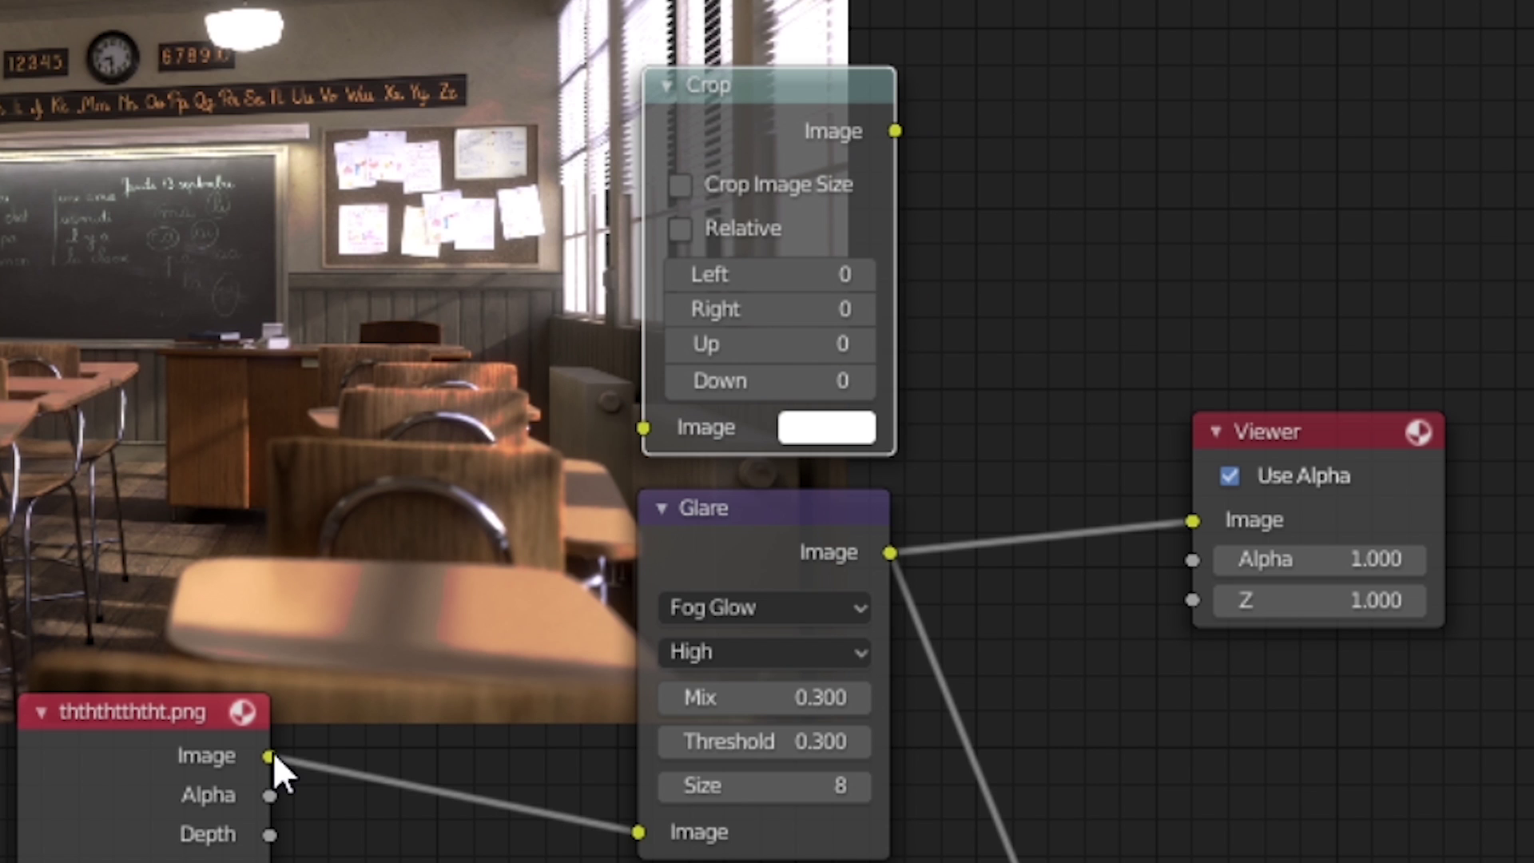
drag(270, 754, 645, 428)
middle_drag(668, 547, 670, 720)
ctrl+shift+click(902, 312)
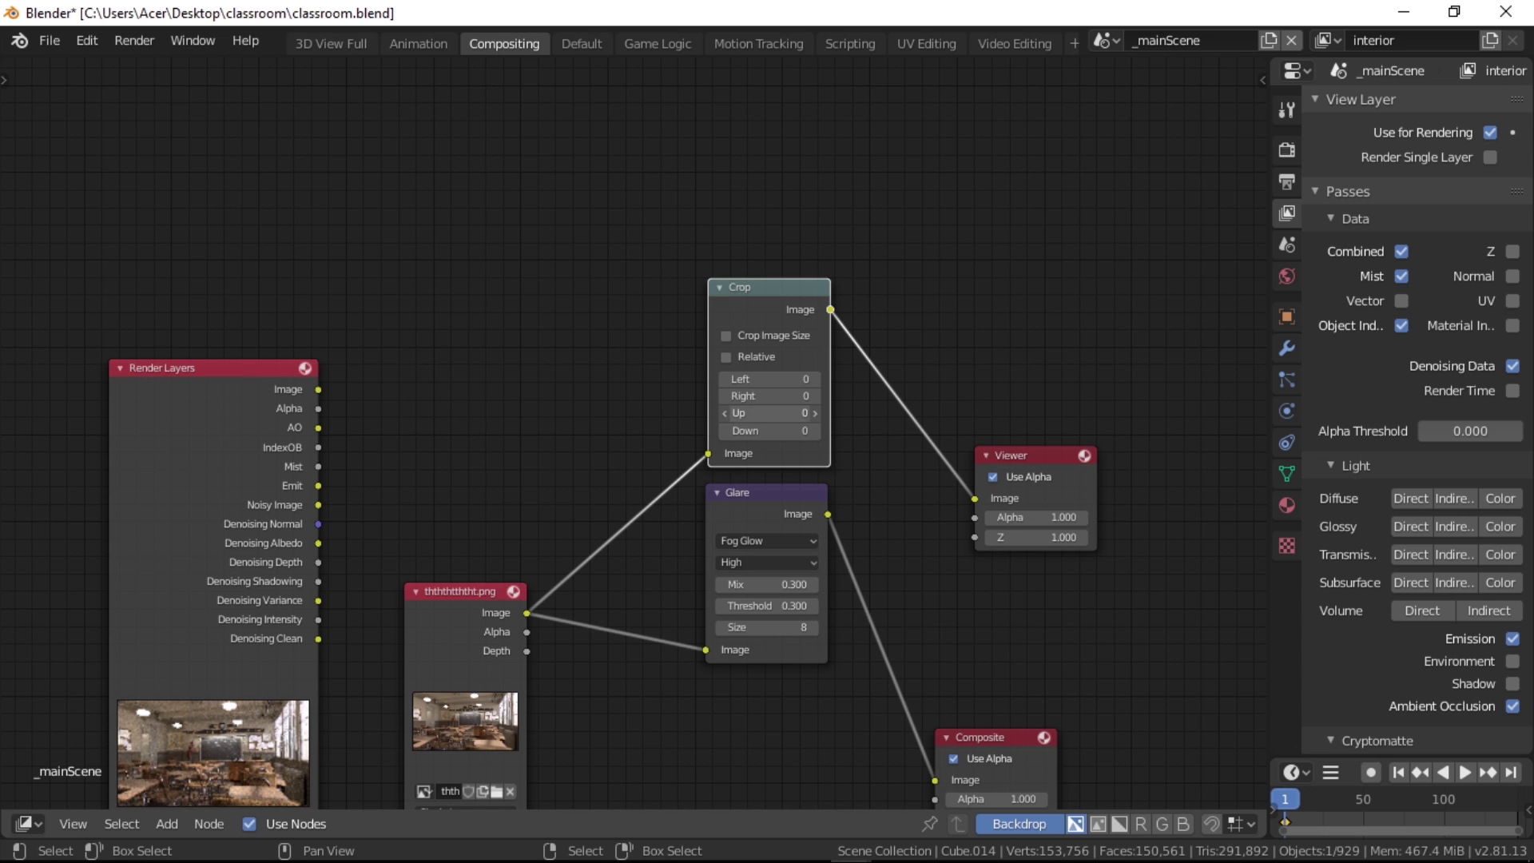
Crop the image to the window side, with Left 1920, Right 1255, Up 1079 and Down 0.
drag(744, 520, 1039, 521)
drag(744, 450, 1119, 449)
click(227, 353)
middle_drag(254, 307, 222, 360)
drag(222, 359, 755, 211)
drag(639, 358, 639, 460)
drag(565, 266, 467, 267)
drag(640, 462, 551, 582)
drag(467, 391, 536, 391)
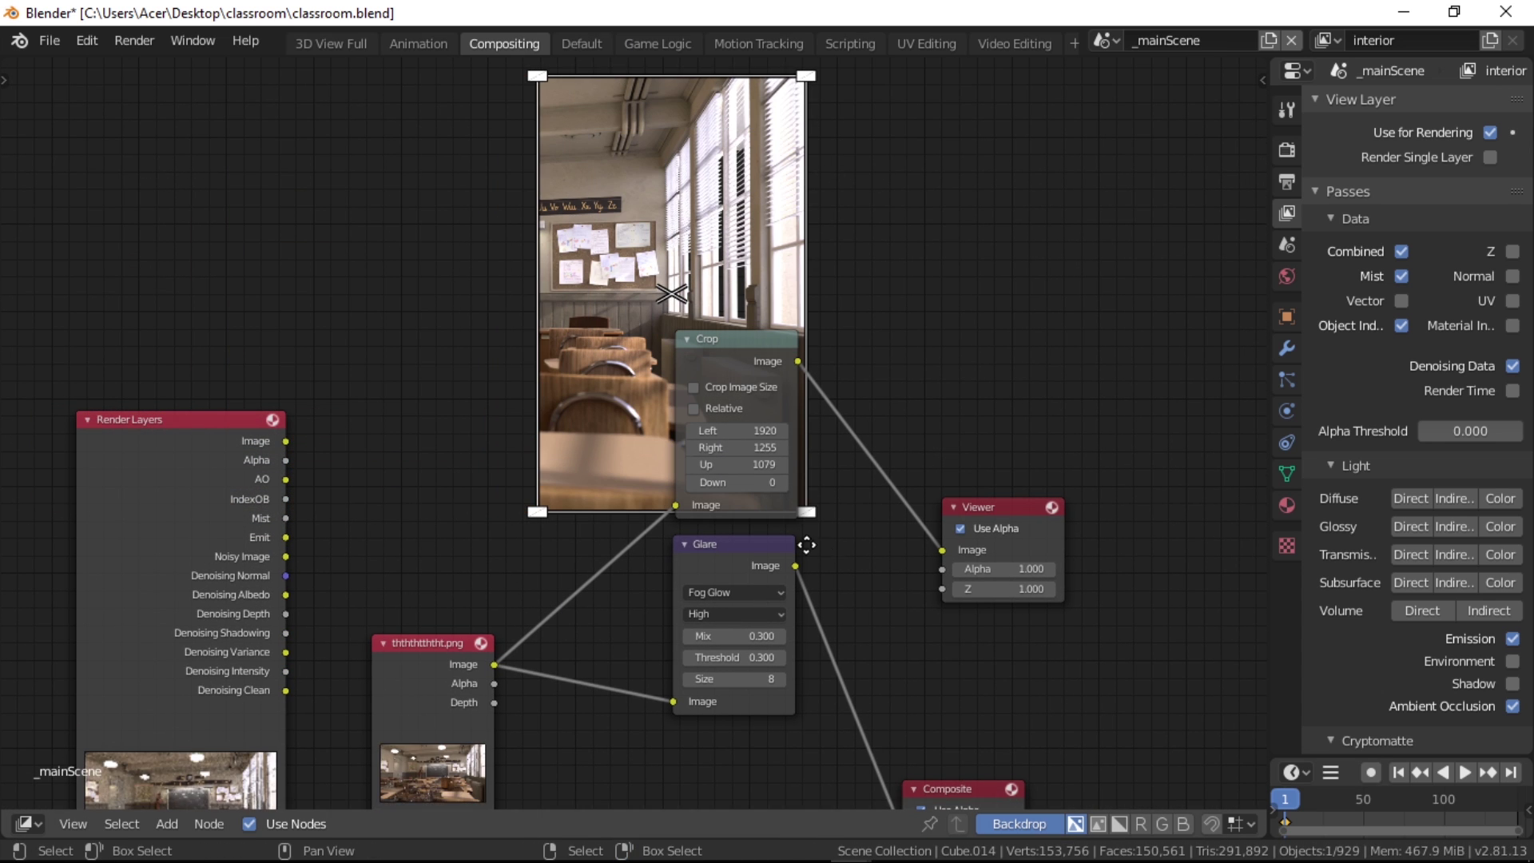
Move the Viewer and Composite nodes further from Crop and Glare to make room for another node.
middle_drag(784, 548, 706, 550)
drag(879, 527, 1138, 512)
drag(869, 791, 1191, 673)
Insert a Sun Beams node between Crop and the Viewer and set its Ray Length to 0.3.
middle_drag(822, 568, 709, 611)
key(shift+a)
click(764, 493)
text(sun)
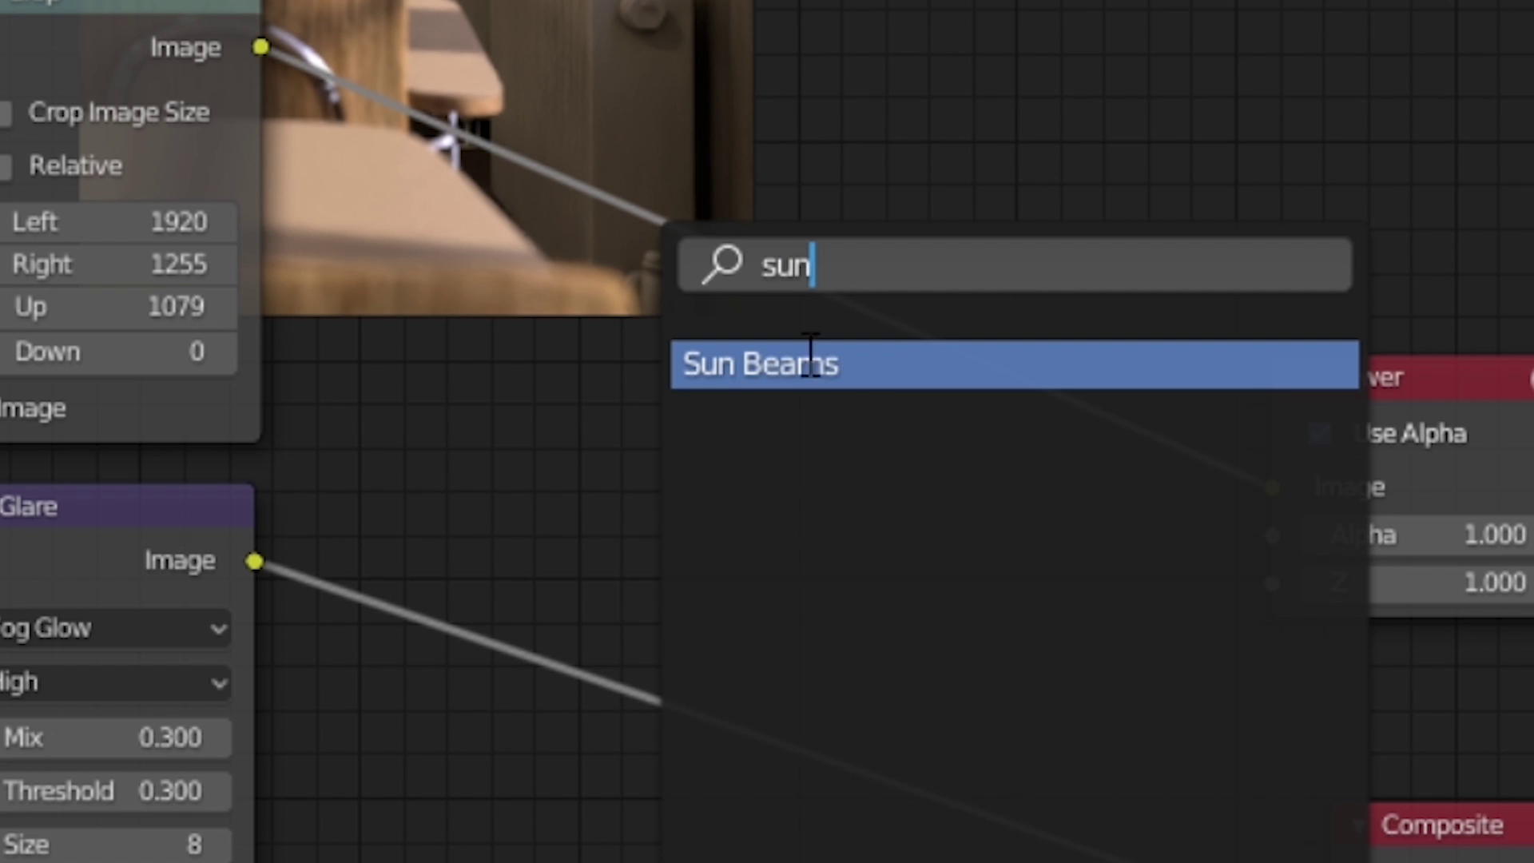
click(801, 364)
click(631, 165)
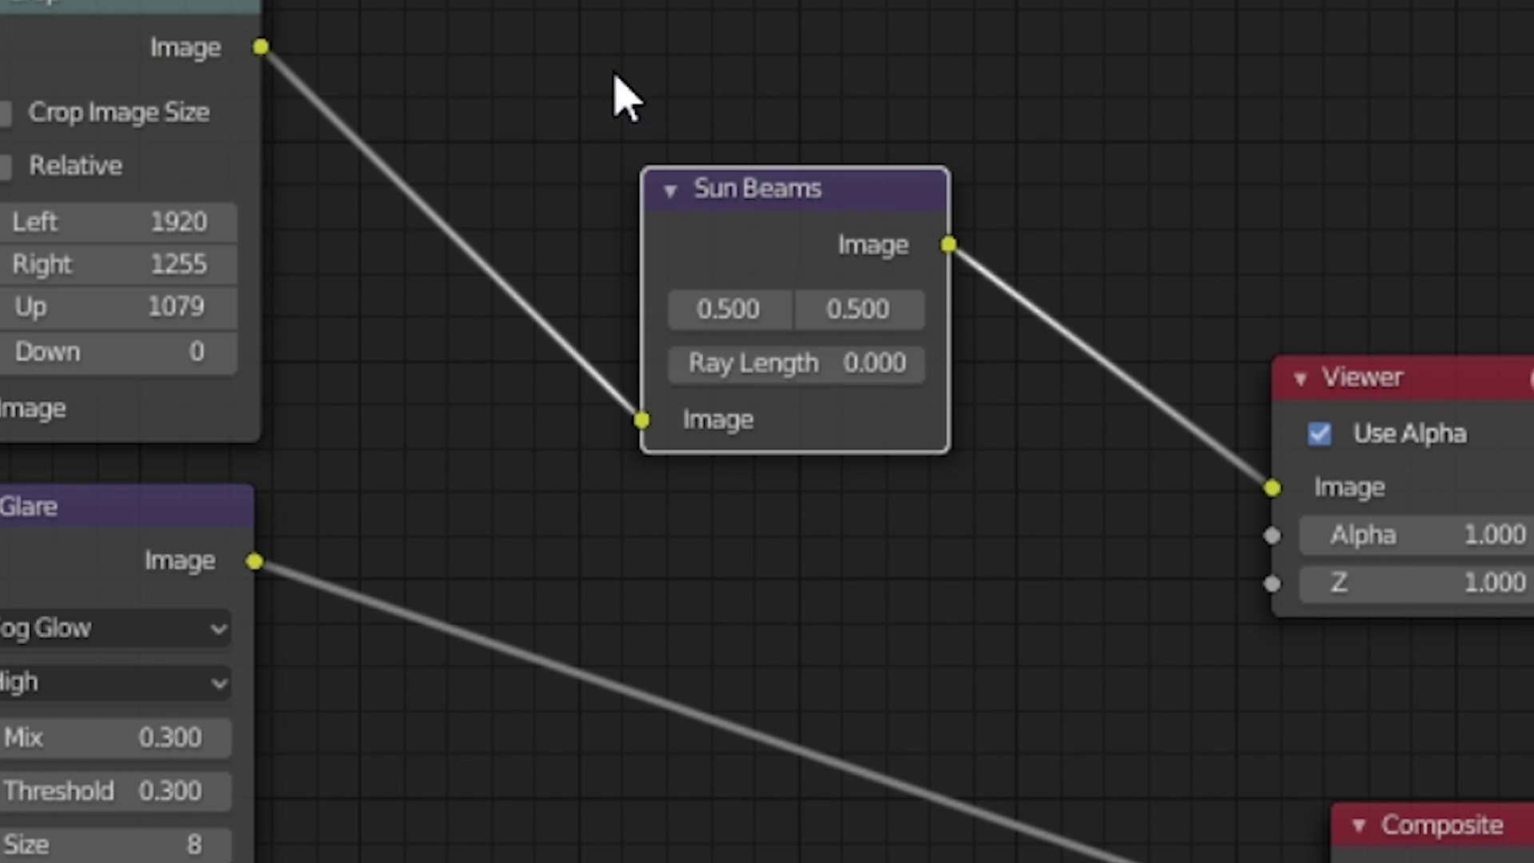
click(785, 365)
key(Return)
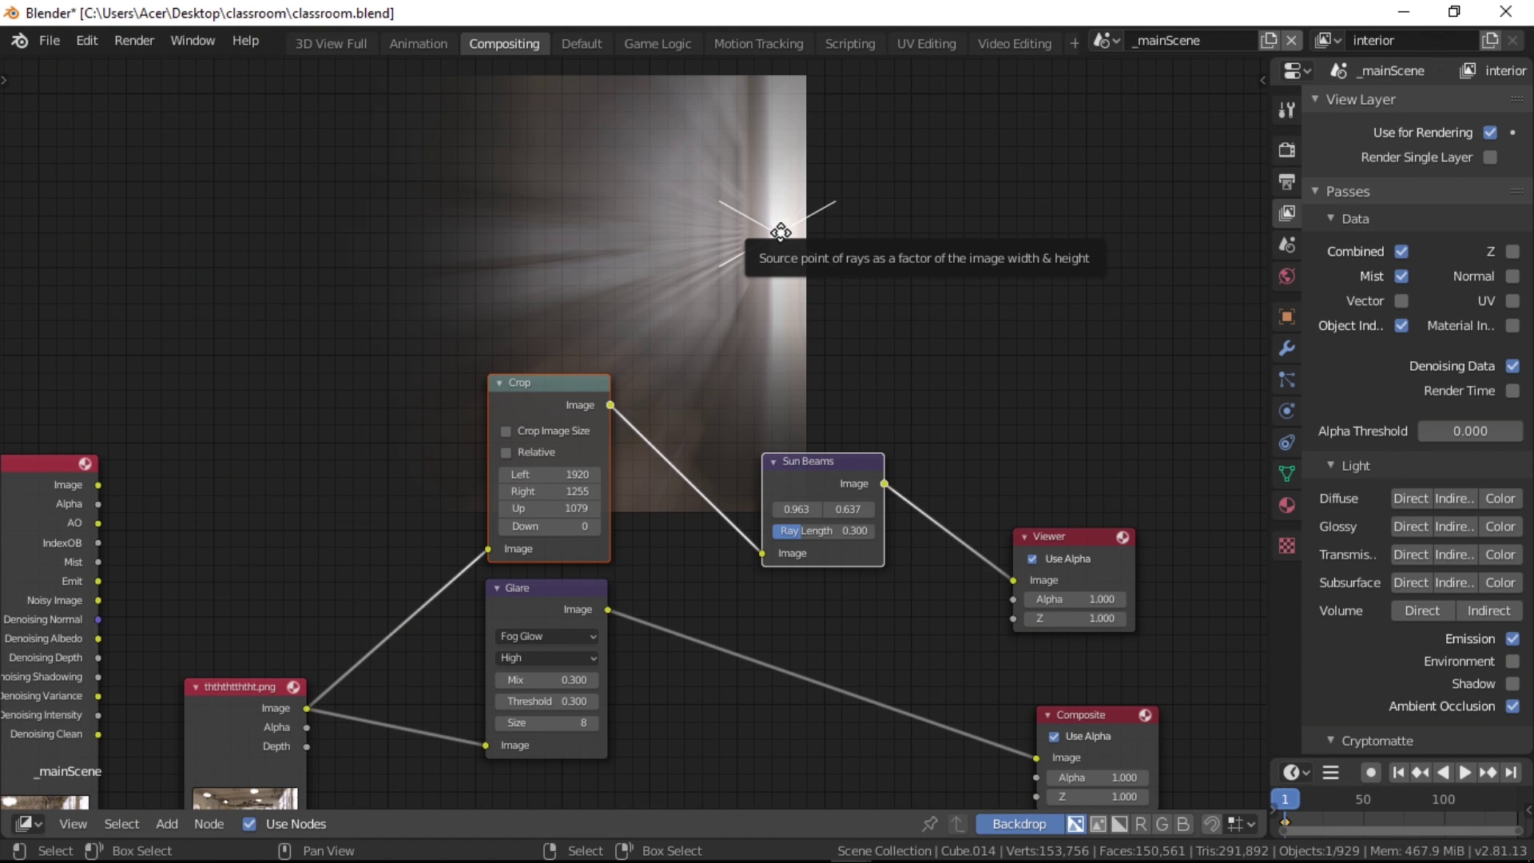
Place the Sun Beams source point at 0.967, 0.651 and preview the Glare node in the Viewer.
drag(780, 232, 778, 227)
scroll(937, 659, down, 2)
middle_drag(937, 658, 866, 633)
ctrl+shift+click(608, 536)
Shift Crop and Sun Beams closer together and move Viewer and Composite farther away to open a gap after Glare.
scroll(863, 601, down, 1)
drag(537, 339, 766, 429)
drag(766, 430, 654, 425)
drag(839, 687, 981, 486)
middle_drag(981, 486, 956, 473)
drag(955, 473, 1162, 477)
scroll(955, 409, up, 1)
drag(598, 414, 504, 373)
Add a Mix node in front of the Viewer and set its blend mode to Screen.
key(shift+a)
mouse_move(886, 566)
click(999, 494)
click(958, 433)
click(984, 479)
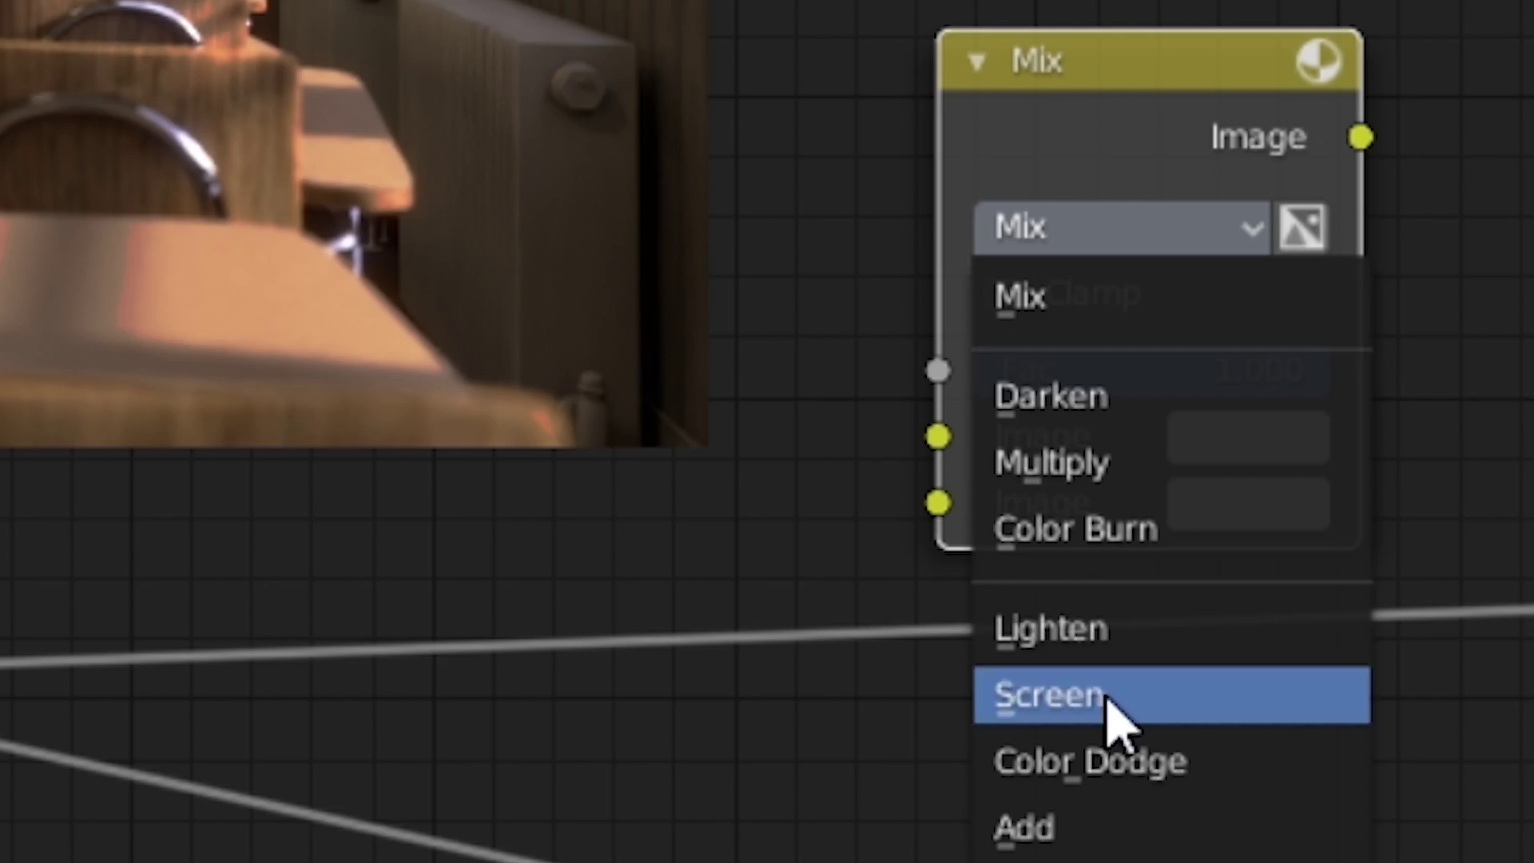
click(1062, 703)
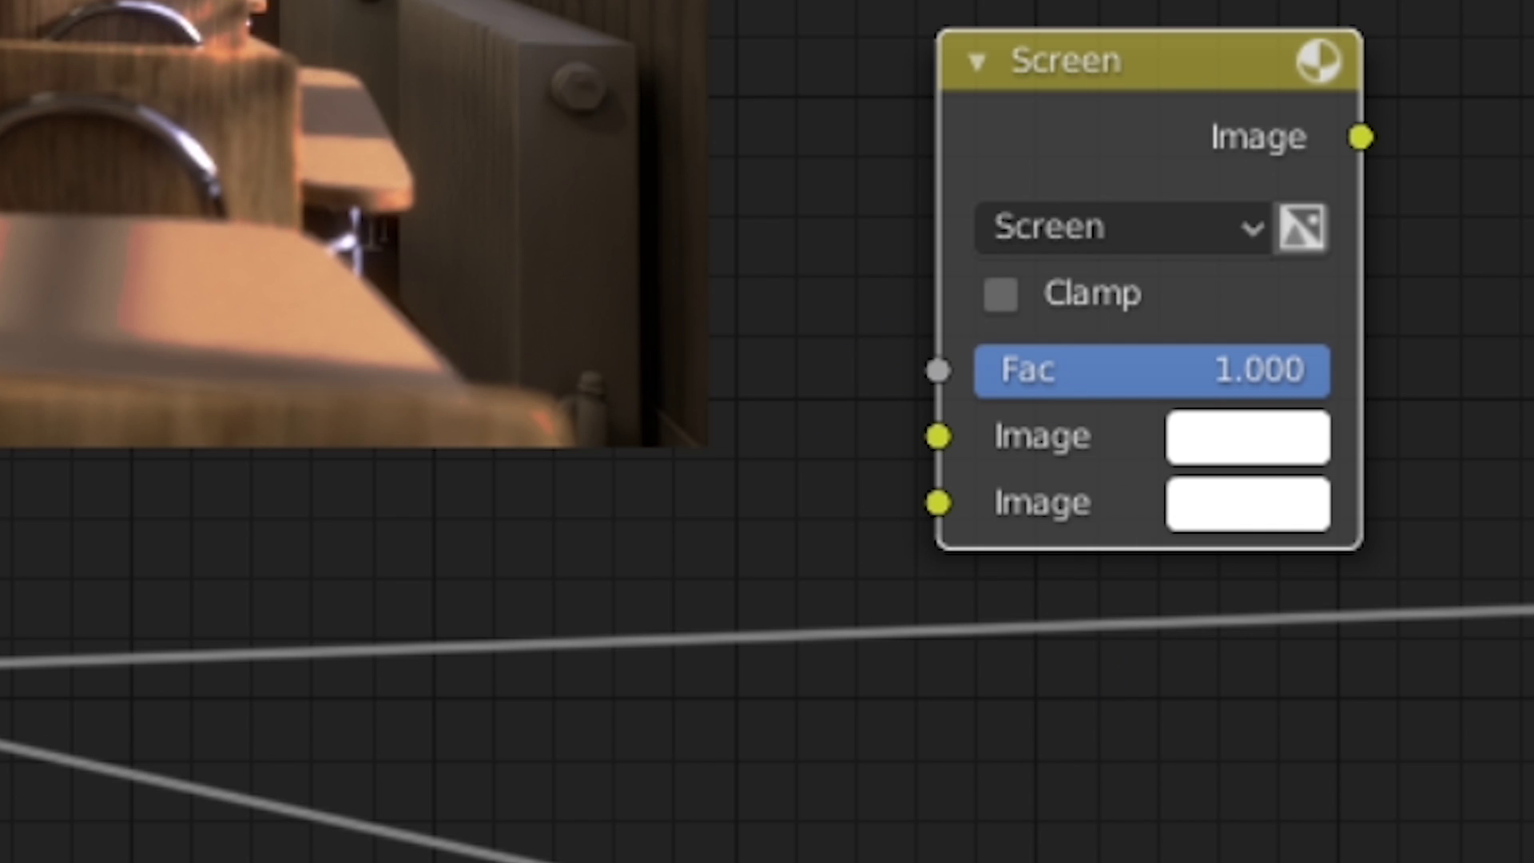
Feed Glare and Sun Beams into the Screen node's two image inputs, preview it and set Fac to 0.3.
drag(335, 349, 951, 499)
drag(938, 437, 279, 683)
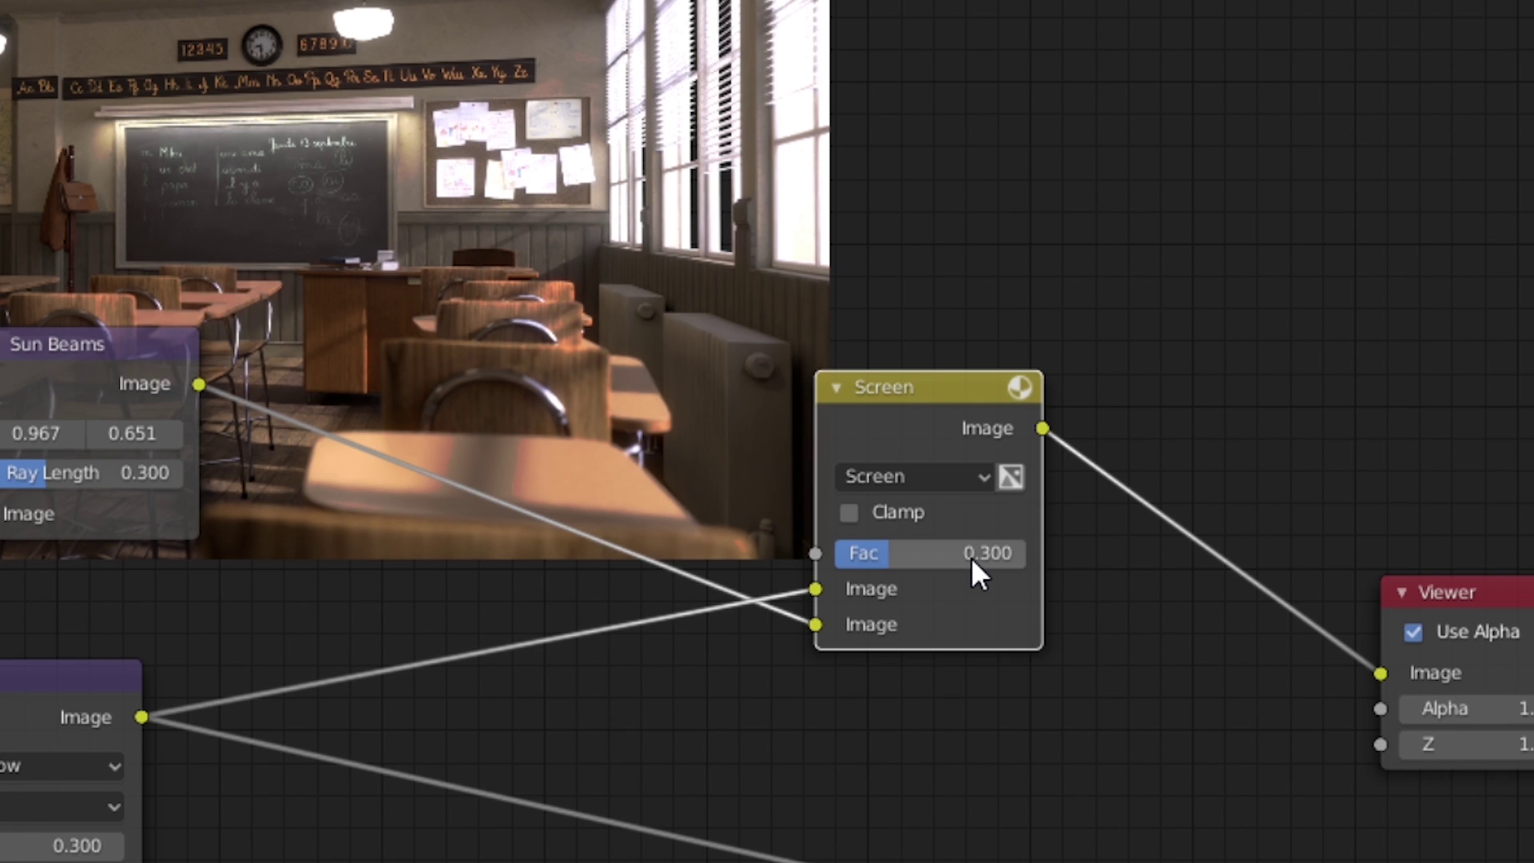
middle_drag(800, 411, 802, 471)
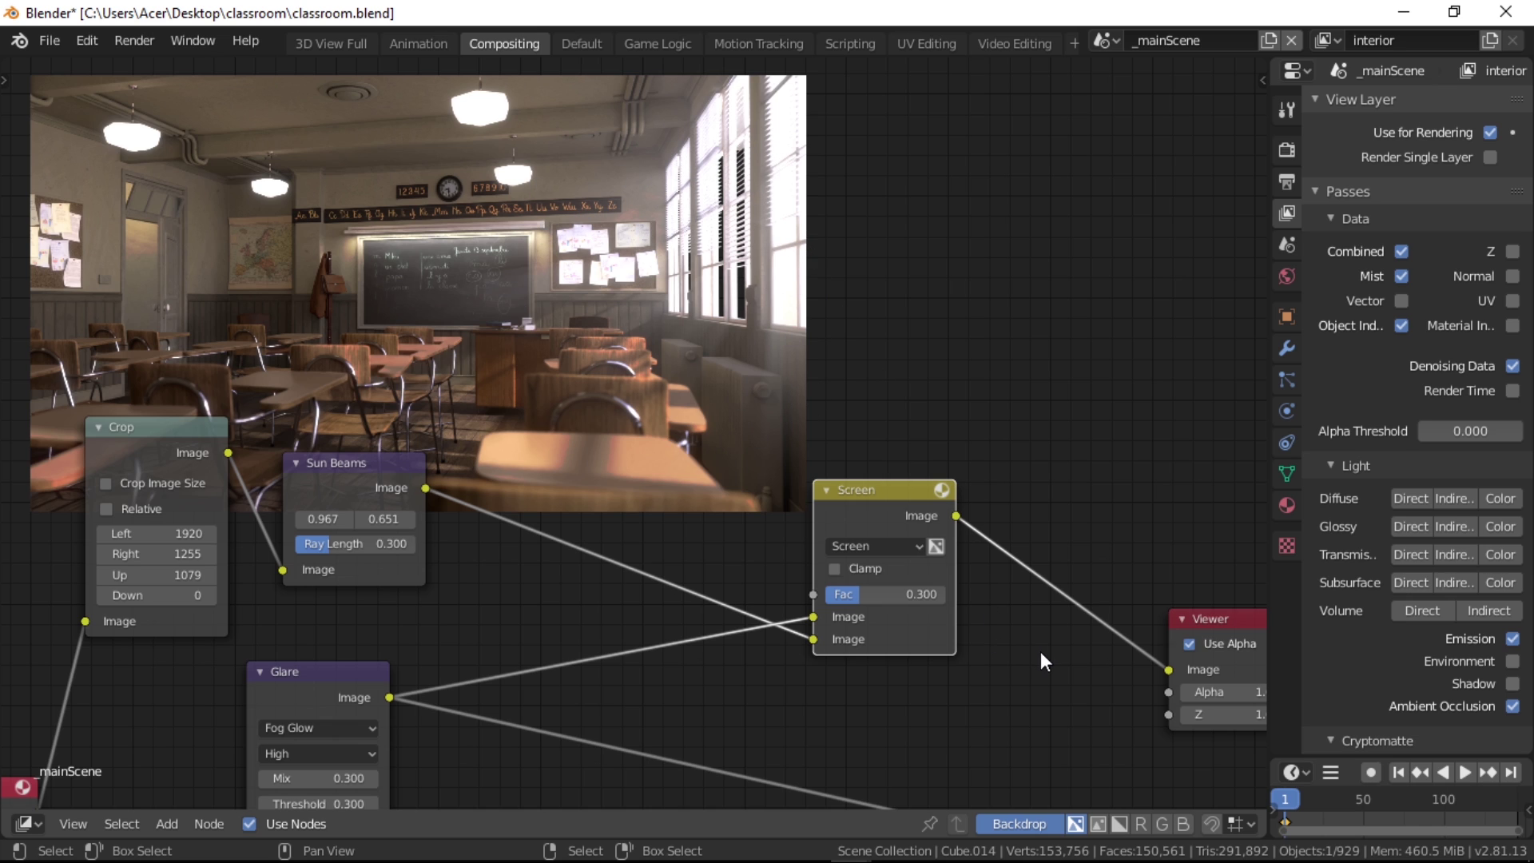
Link the Screen node's output to the Composite node.
middle_drag(1040, 650, 811, 610)
scroll(764, 571, down, 6)
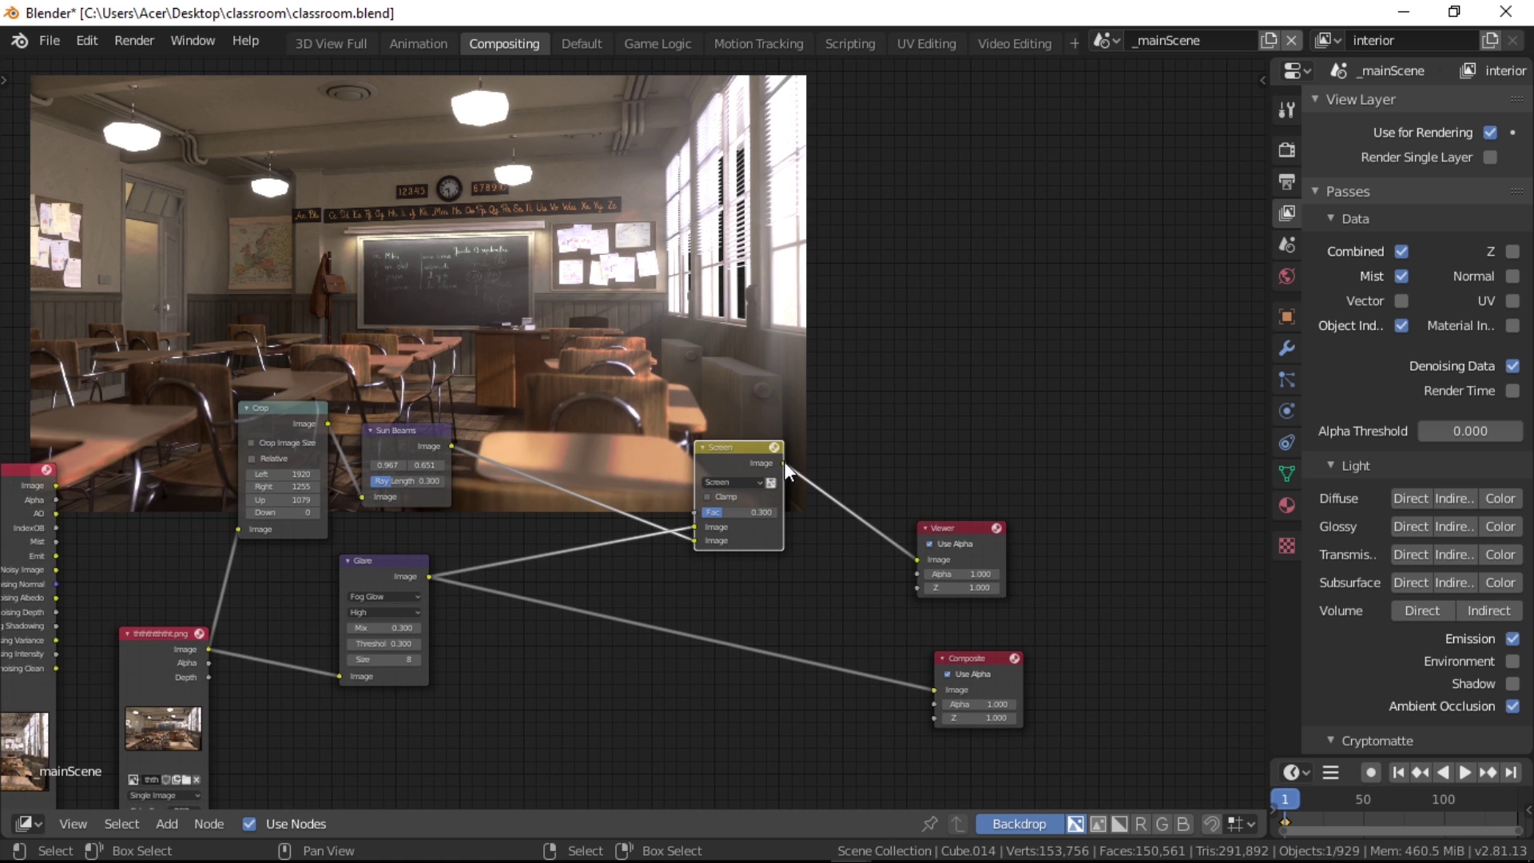
drag(784, 464, 935, 692)
scroll(617, 643, down, 3)
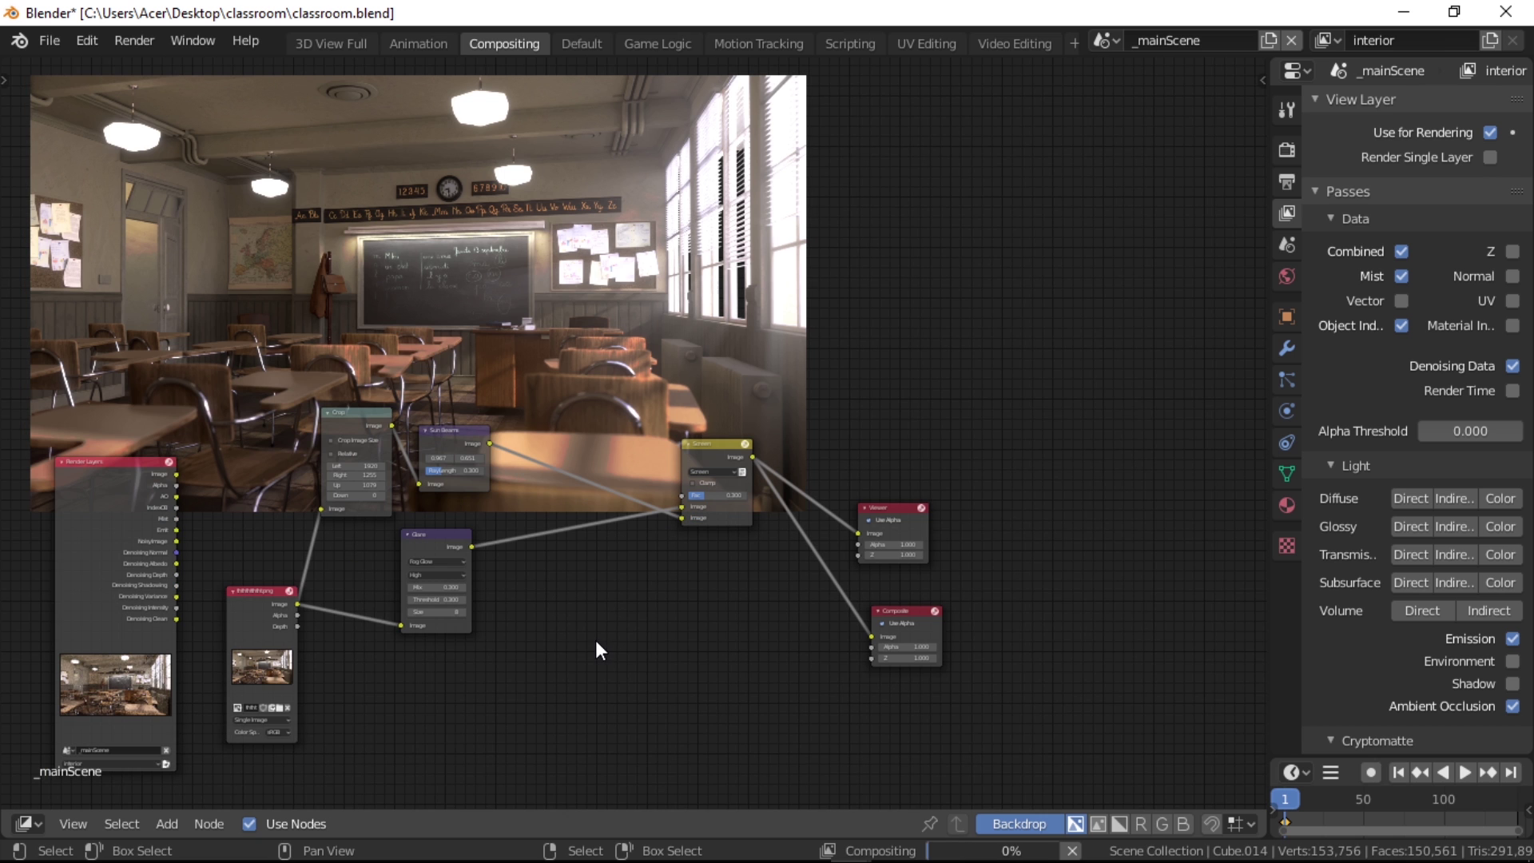
Insert a Film like RGB Curves node after Screen and adjust its combined, red and blue curves, with the blue point at 0.28889, 0.31875.
scroll(633, 648, down, 1)
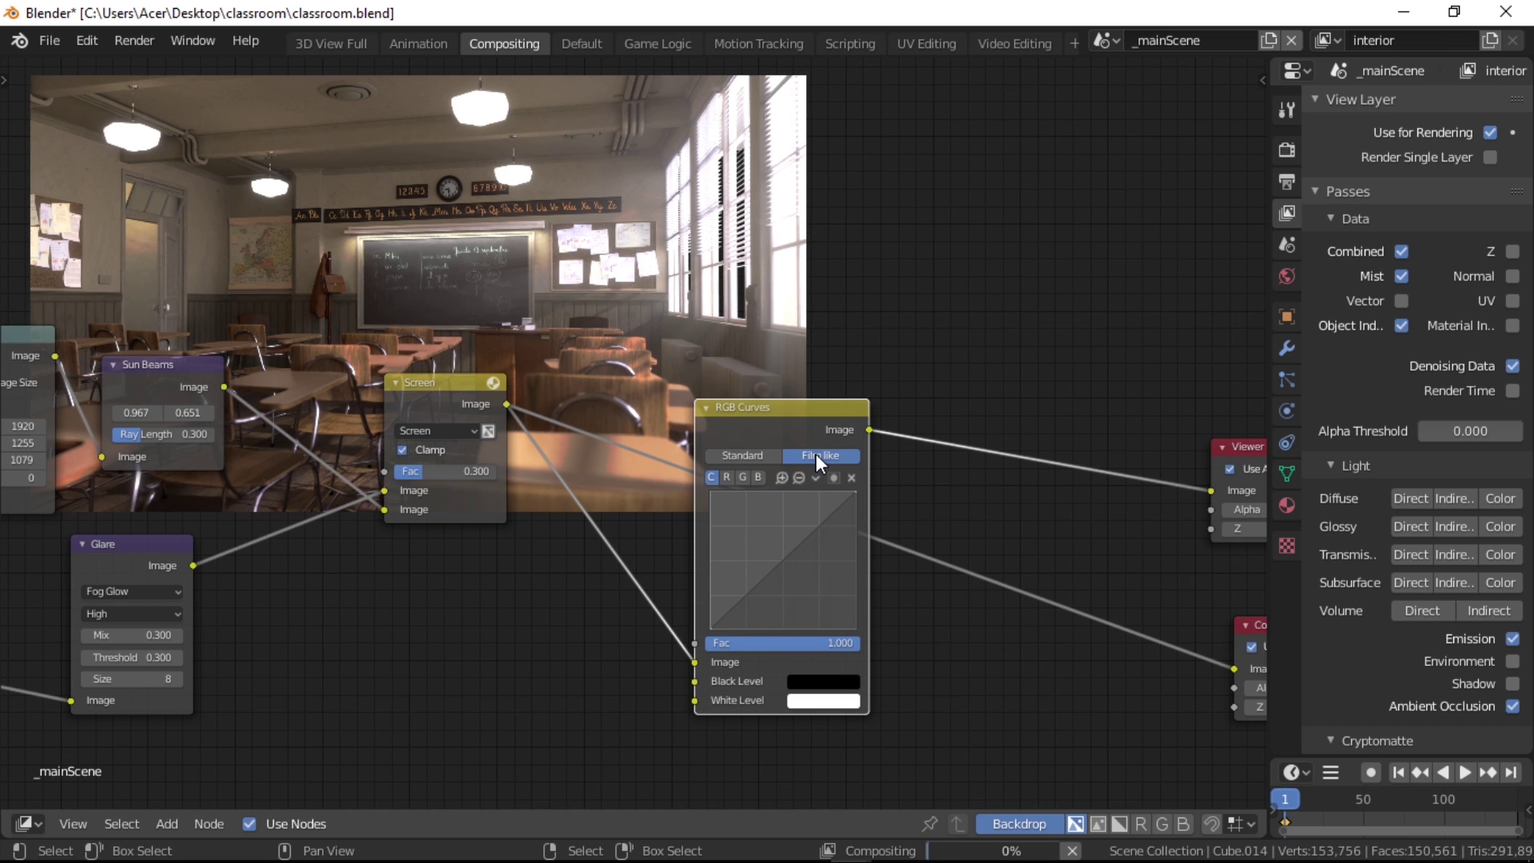
scroll(784, 588, up, 2)
scroll(743, 595, up, 1)
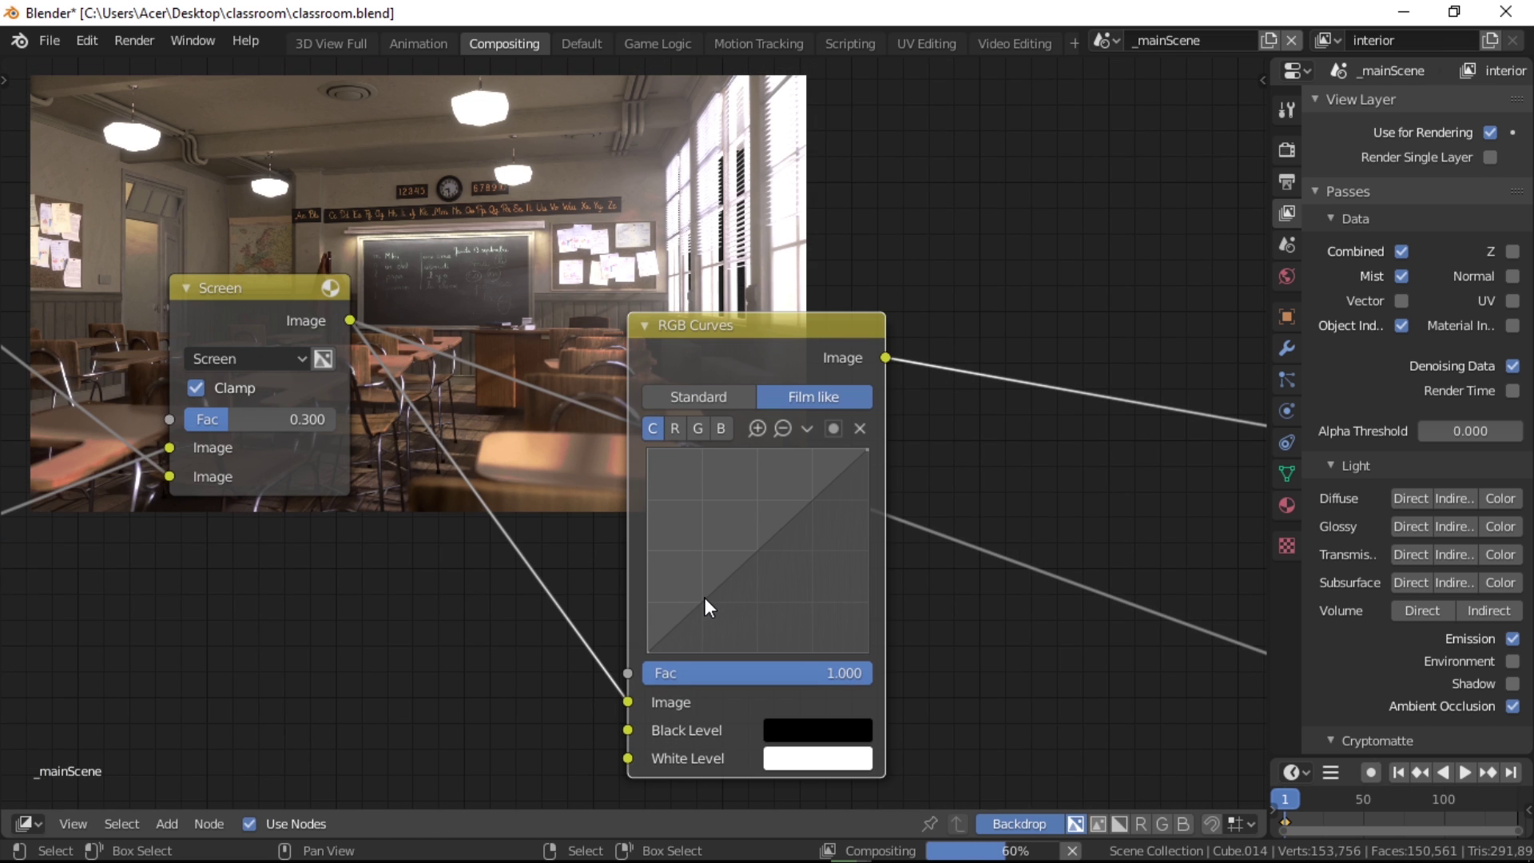
click(702, 610)
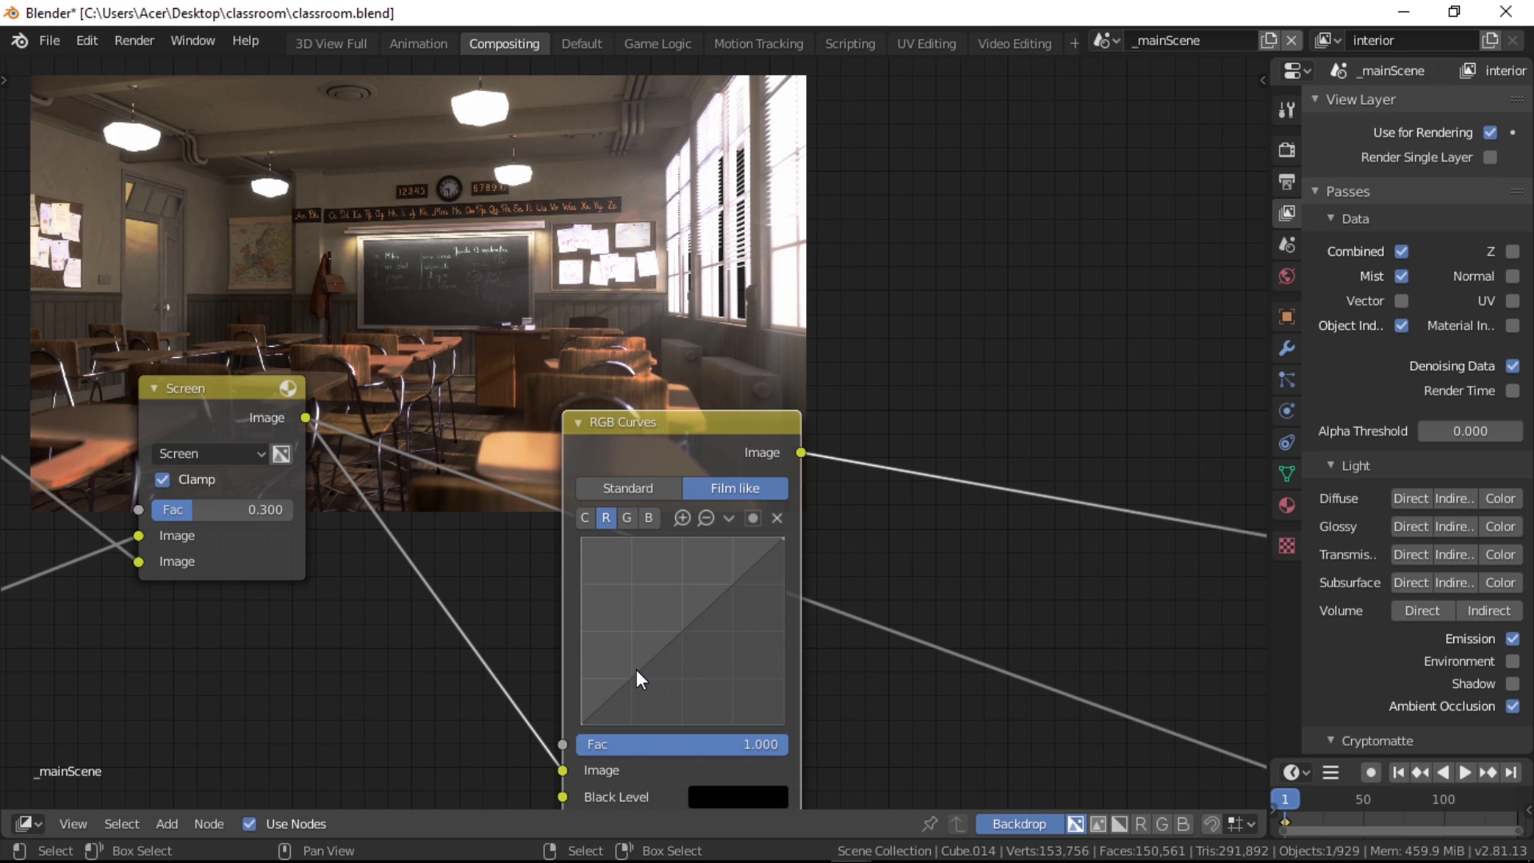
click(654, 661)
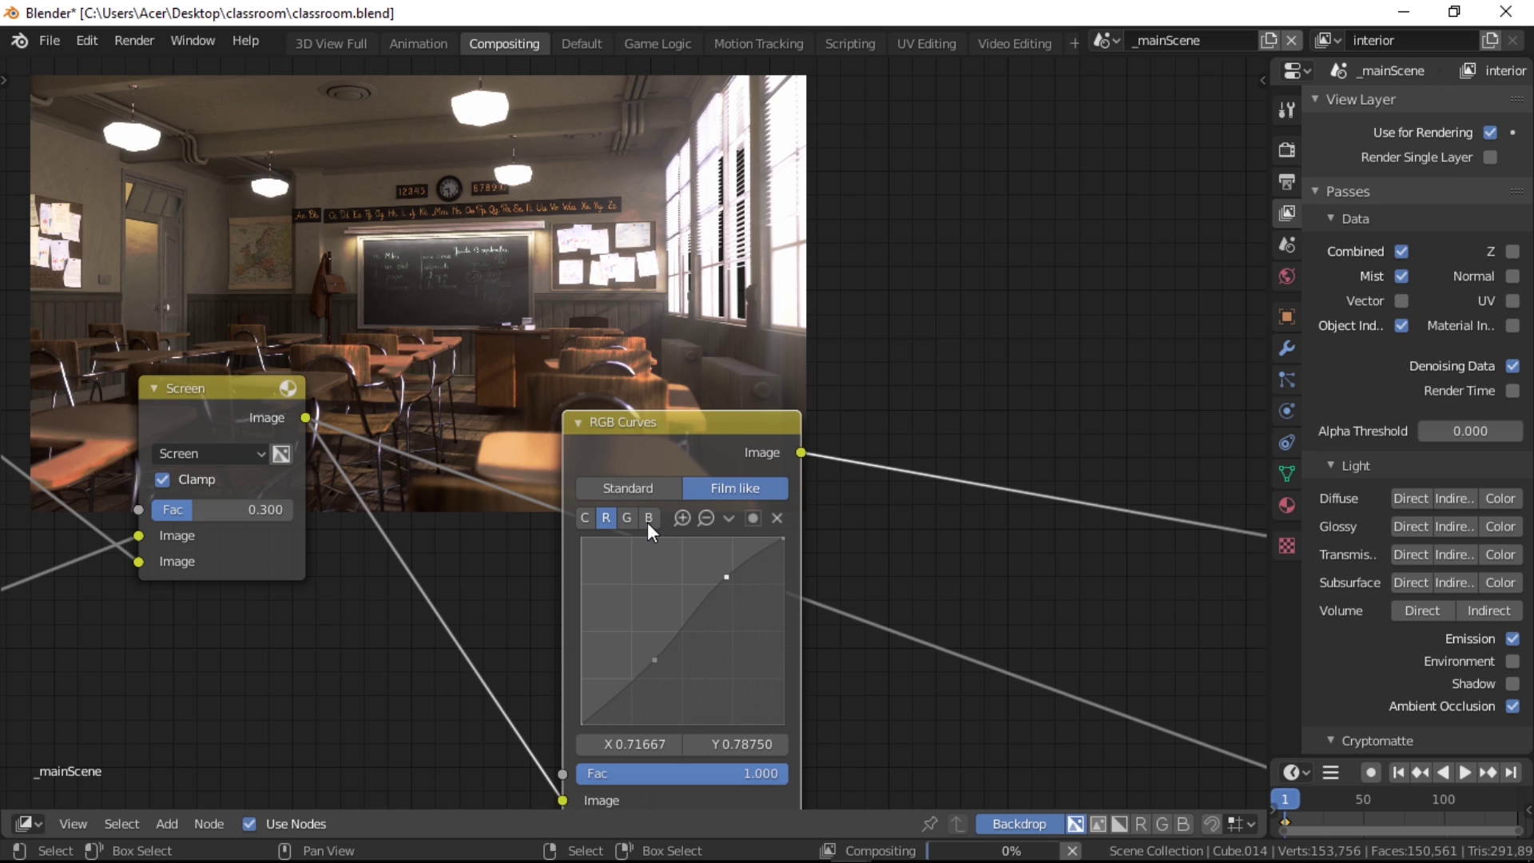
click(648, 518)
click(637, 668)
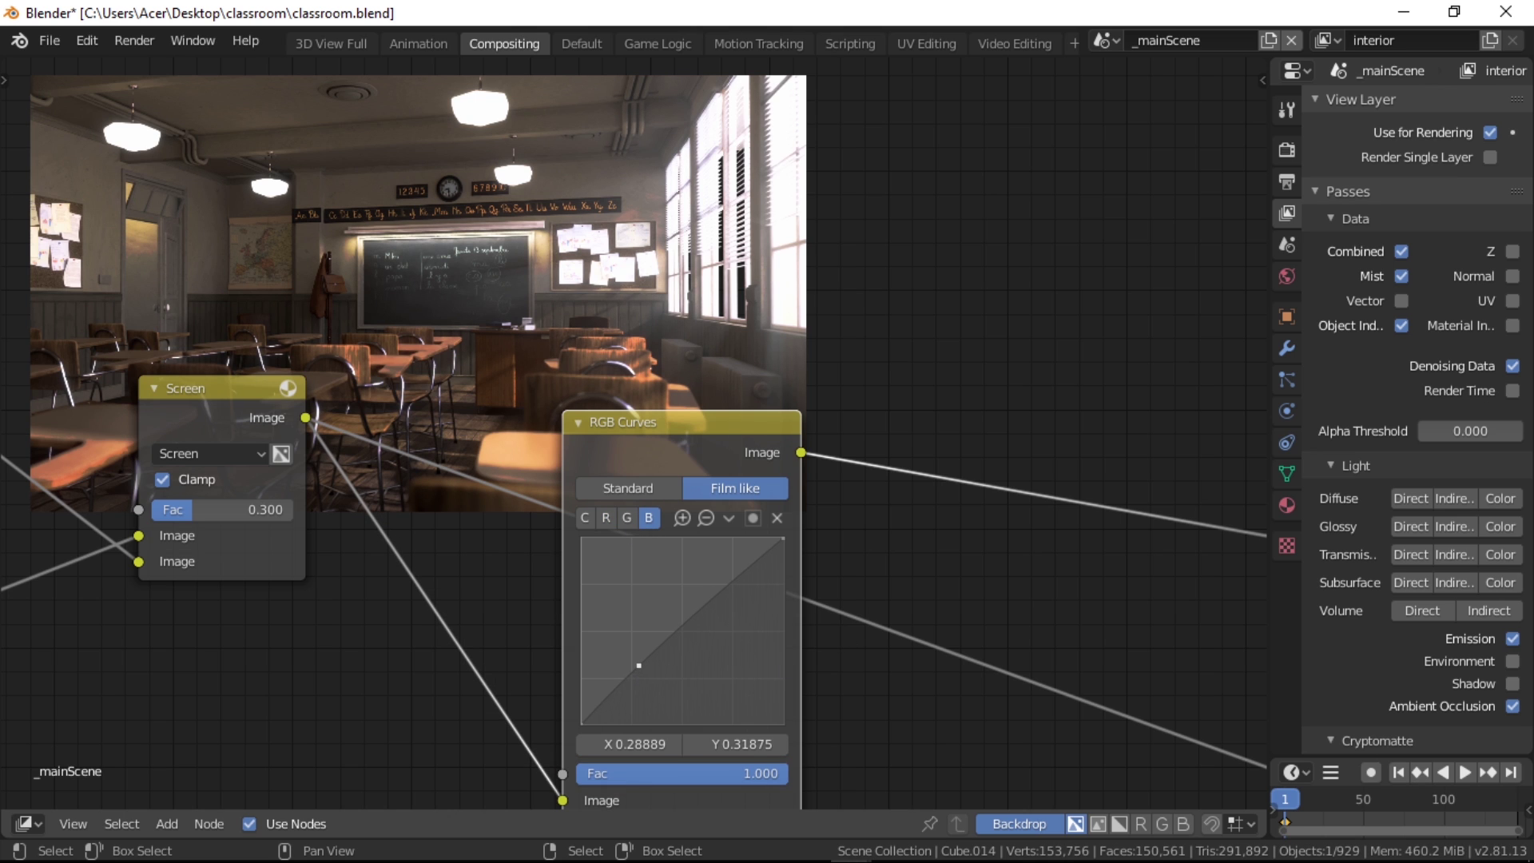
Insert a Bright/Contrast node between RGB Curves and the Viewer, with Bright 0.3 and Contrast 1.
scroll(860, 631, down, 1)
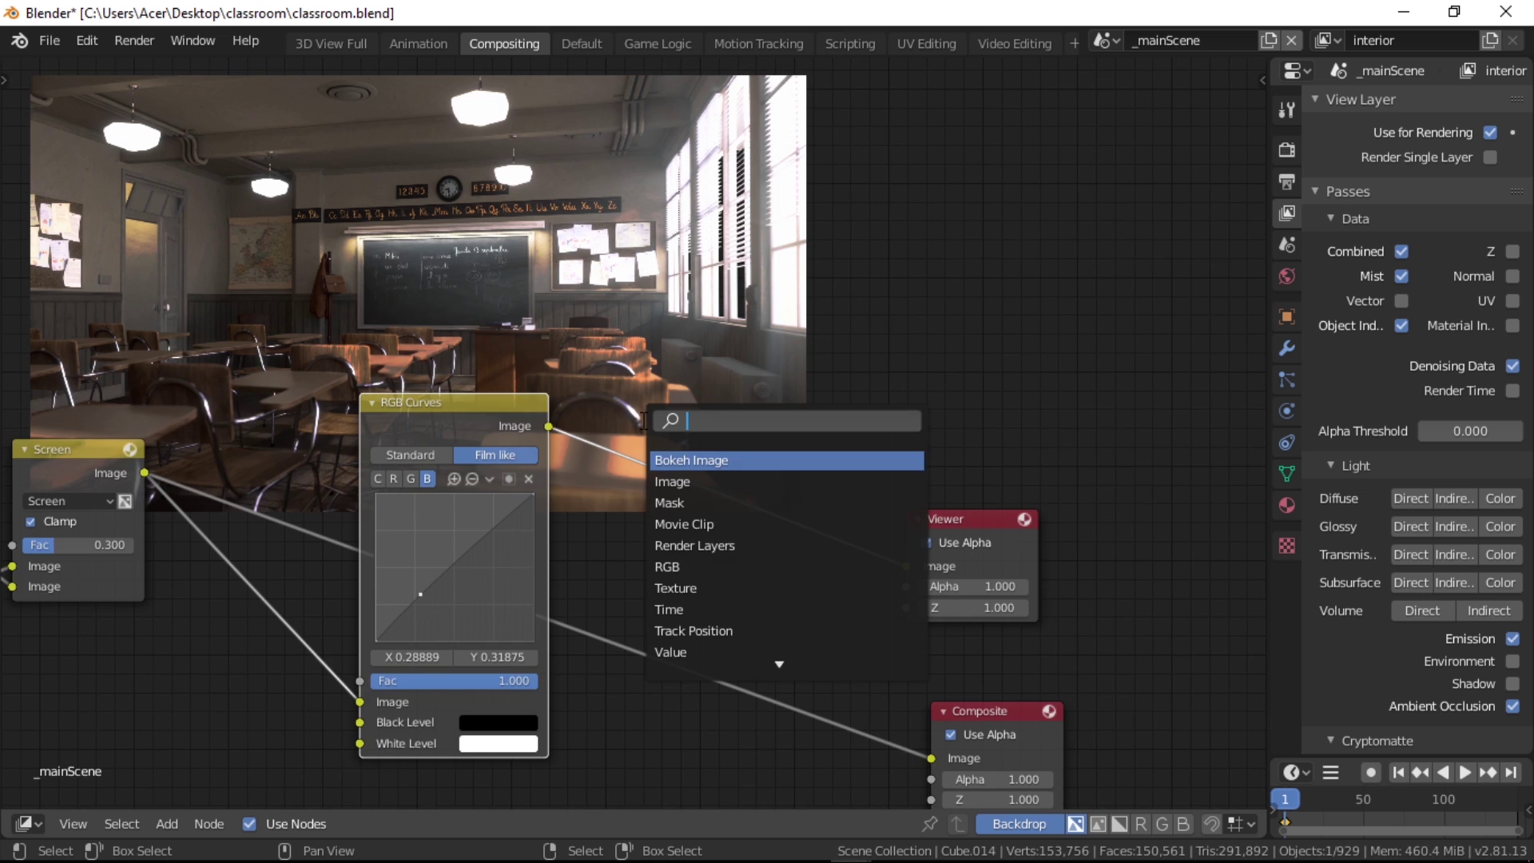
text(brigt)
key(BackSpace)
key(Return)
click(645, 421)
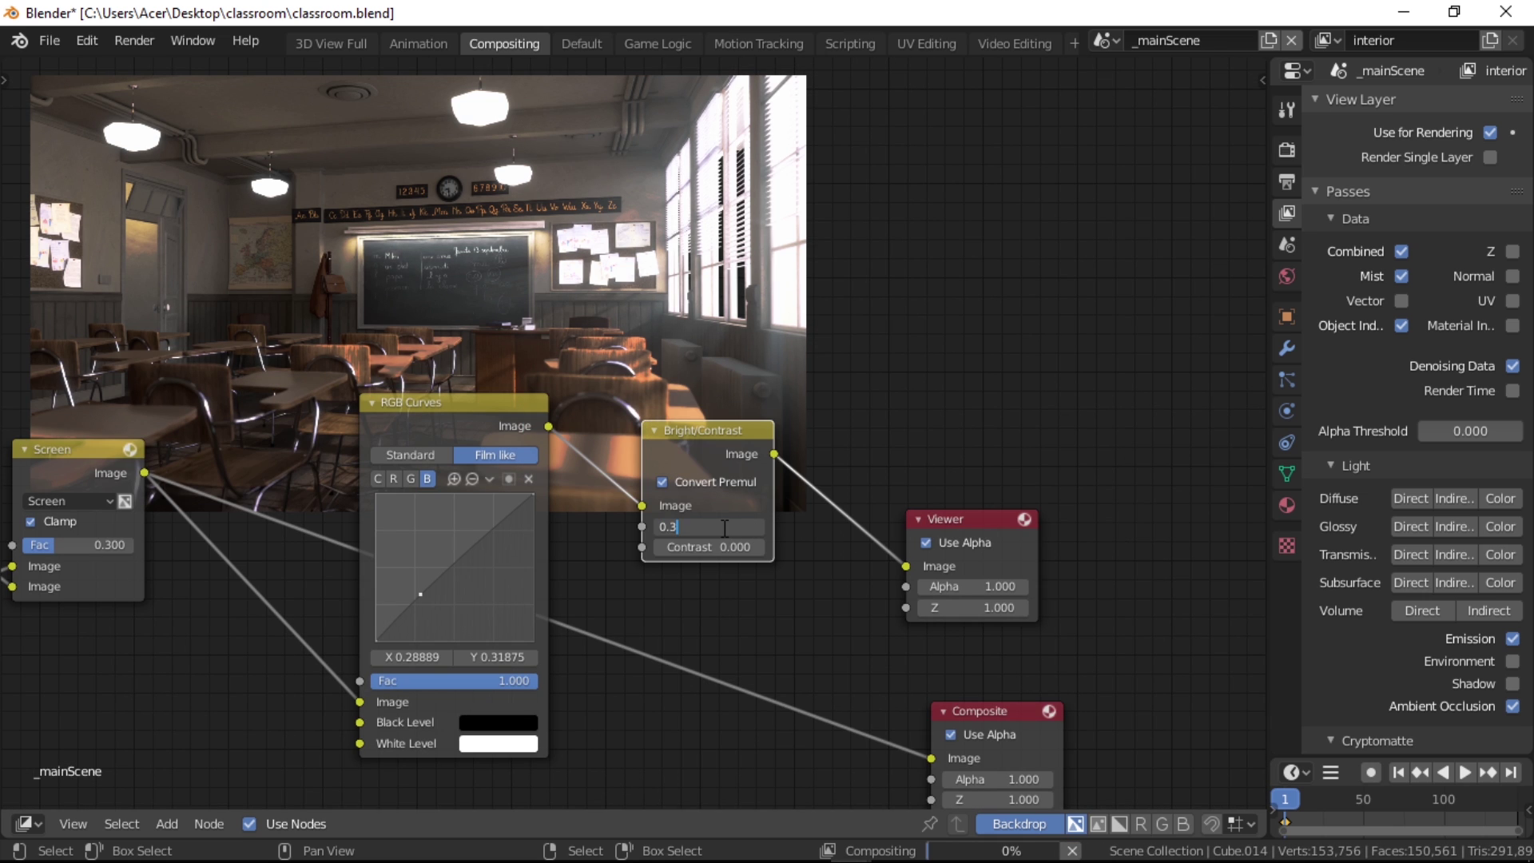
text(0.3)
key(Return)
Move the Viewer and Composite nodes well away from Bright/Contrast to free up space.
middle_drag(824, 569, 688, 582)
drag(832, 531, 1154, 505)
drag(852, 724, 1174, 673)
key(g)
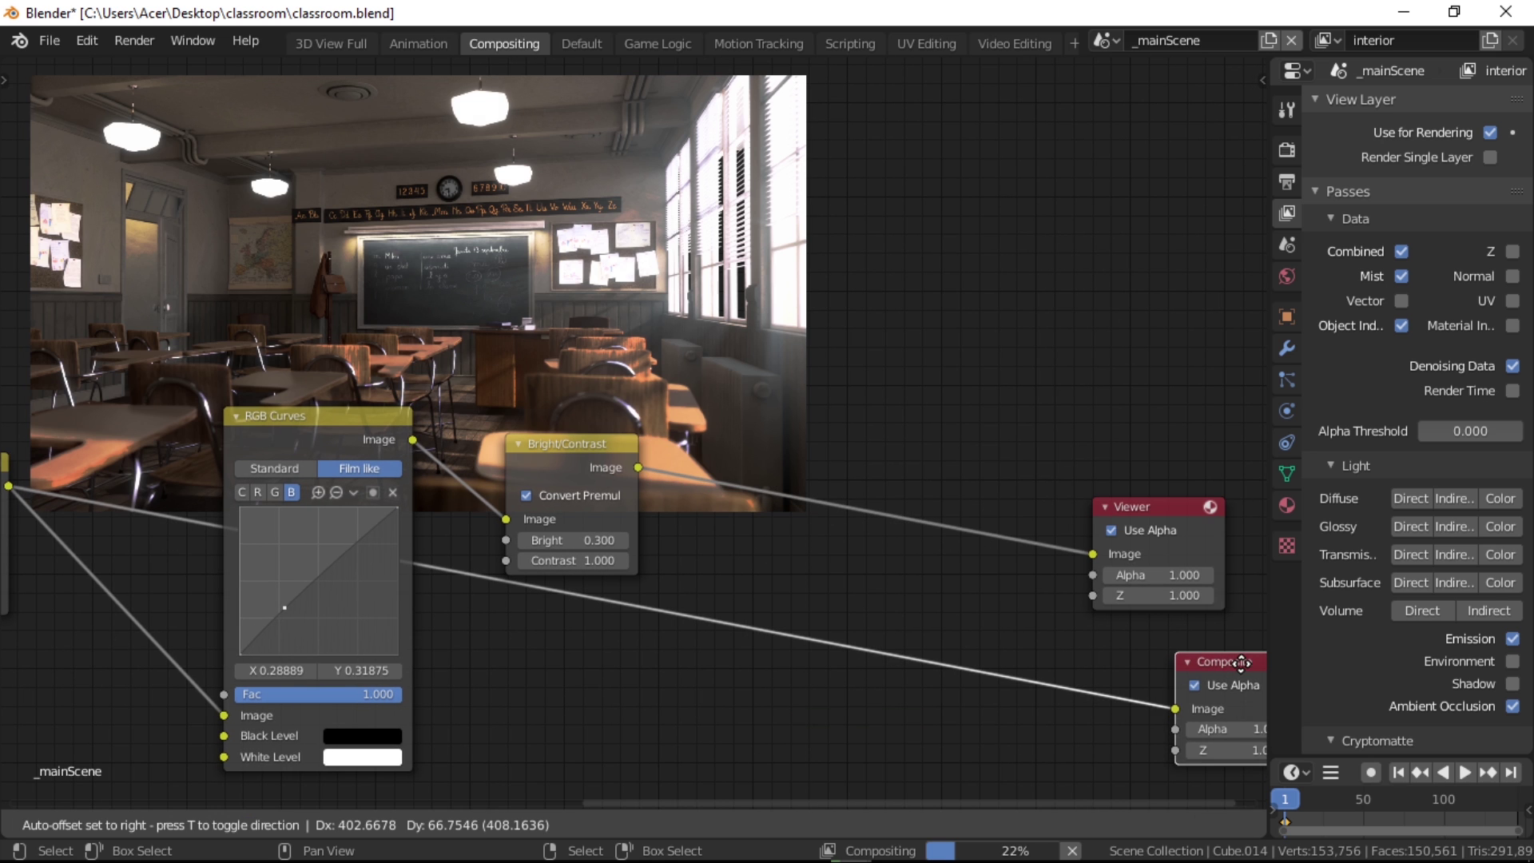
click(883, 577)
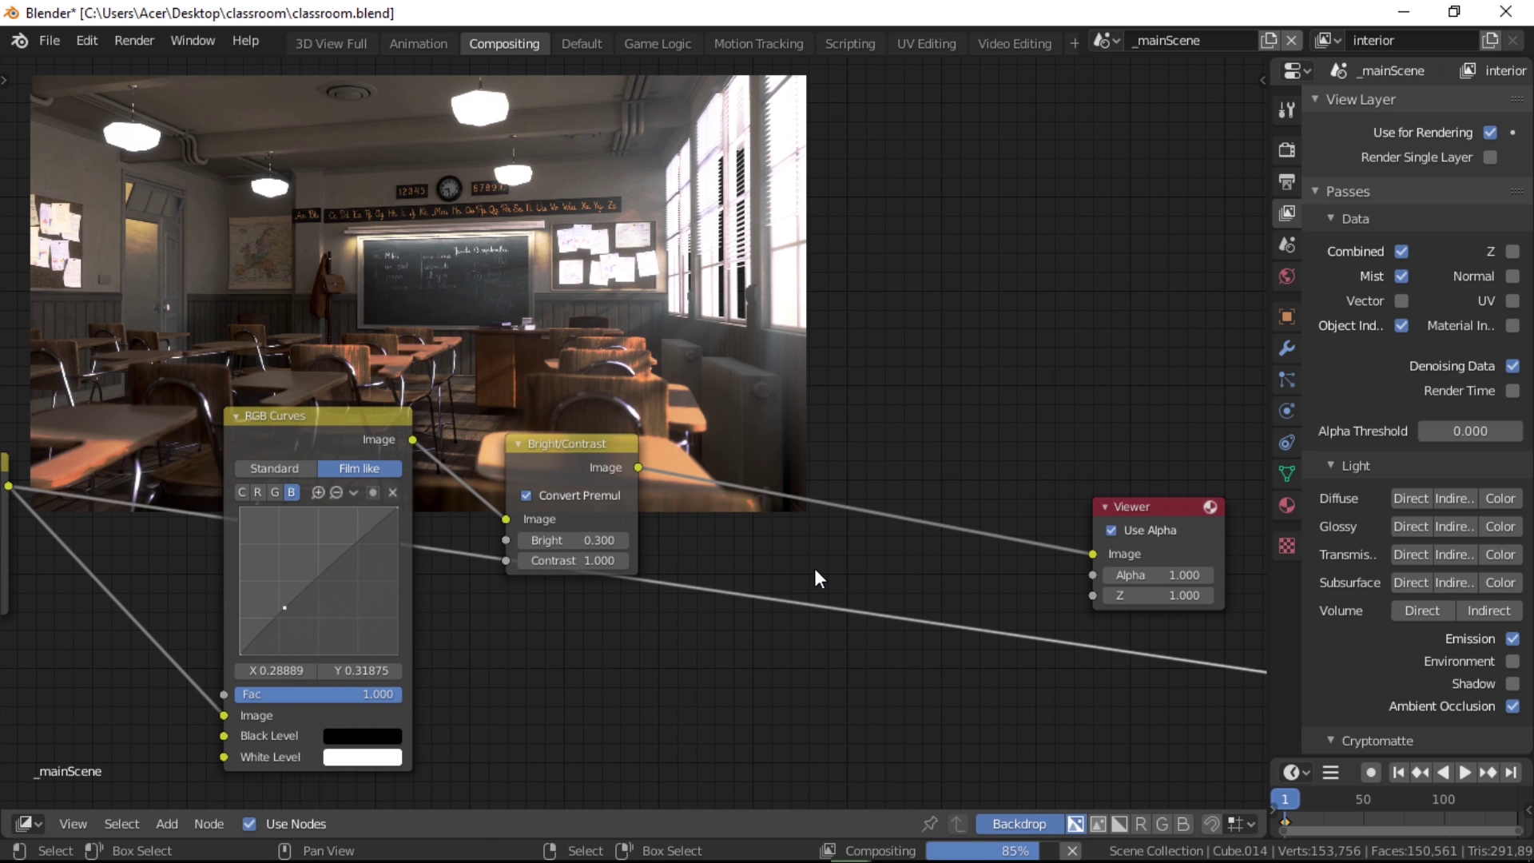
Preview the Mist pass of the Render Layers node in the Viewer.
scroll(411, 575, down, 6)
middle_drag(410, 575, 807, 583)
middle_drag(250, 583, 408, 536)
scroll(325, 559, down, 4)
scroll(239, 541, up, 5)
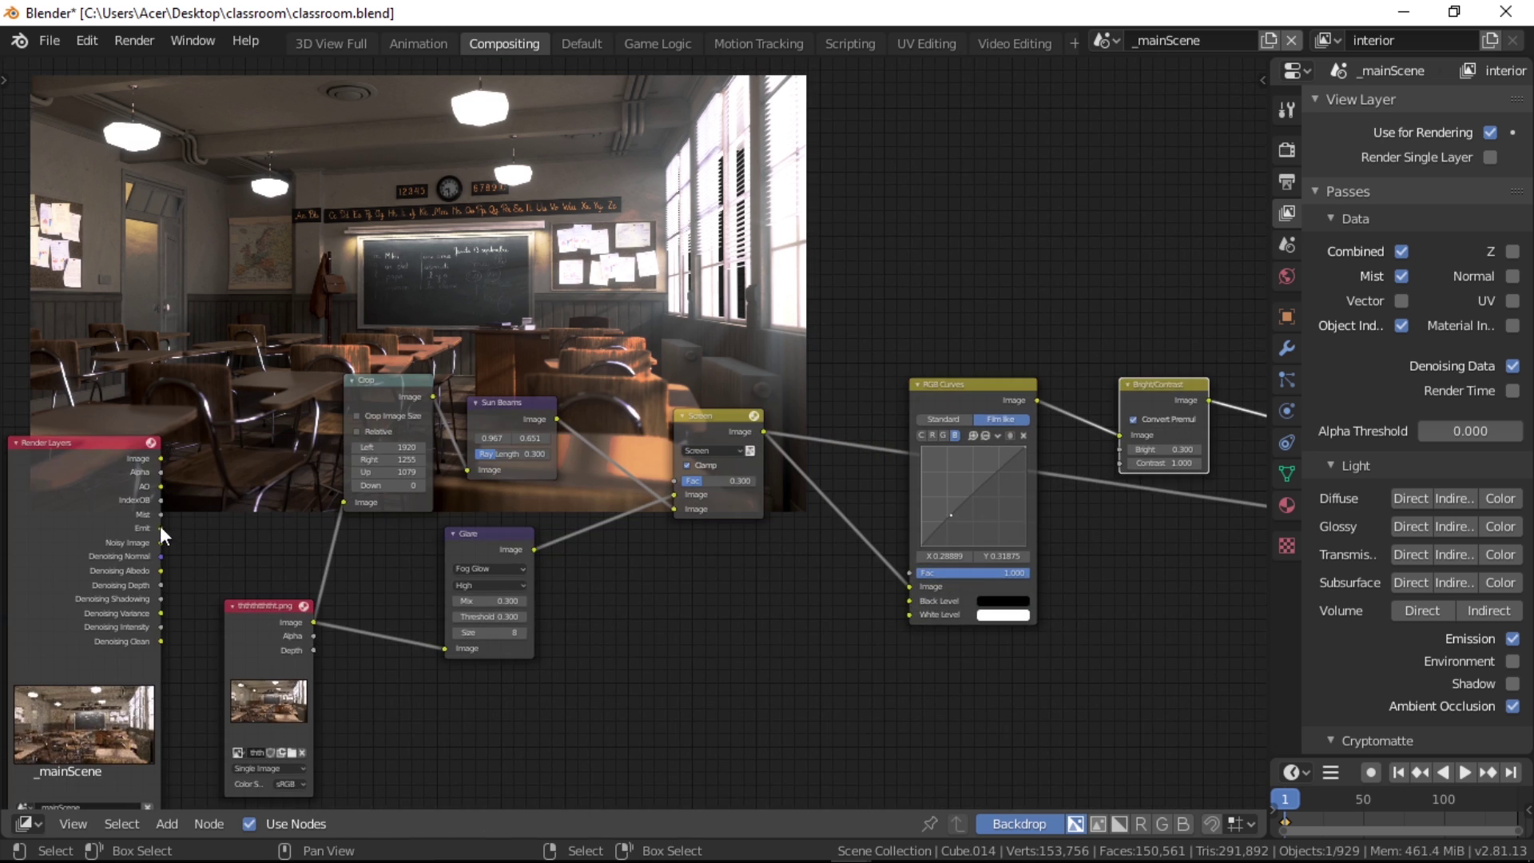
ctrl+shift+click(159, 516)
Add a ColorRamp node below the Bright/Contrast node.
middle_drag(725, 577, 253, 592)
scroll(745, 635, up, 2)
middle_drag(744, 635, 735, 637)
key(shift+a)
click(723, 604)
text(color)
key(Down)
key(Down)
key(Return)
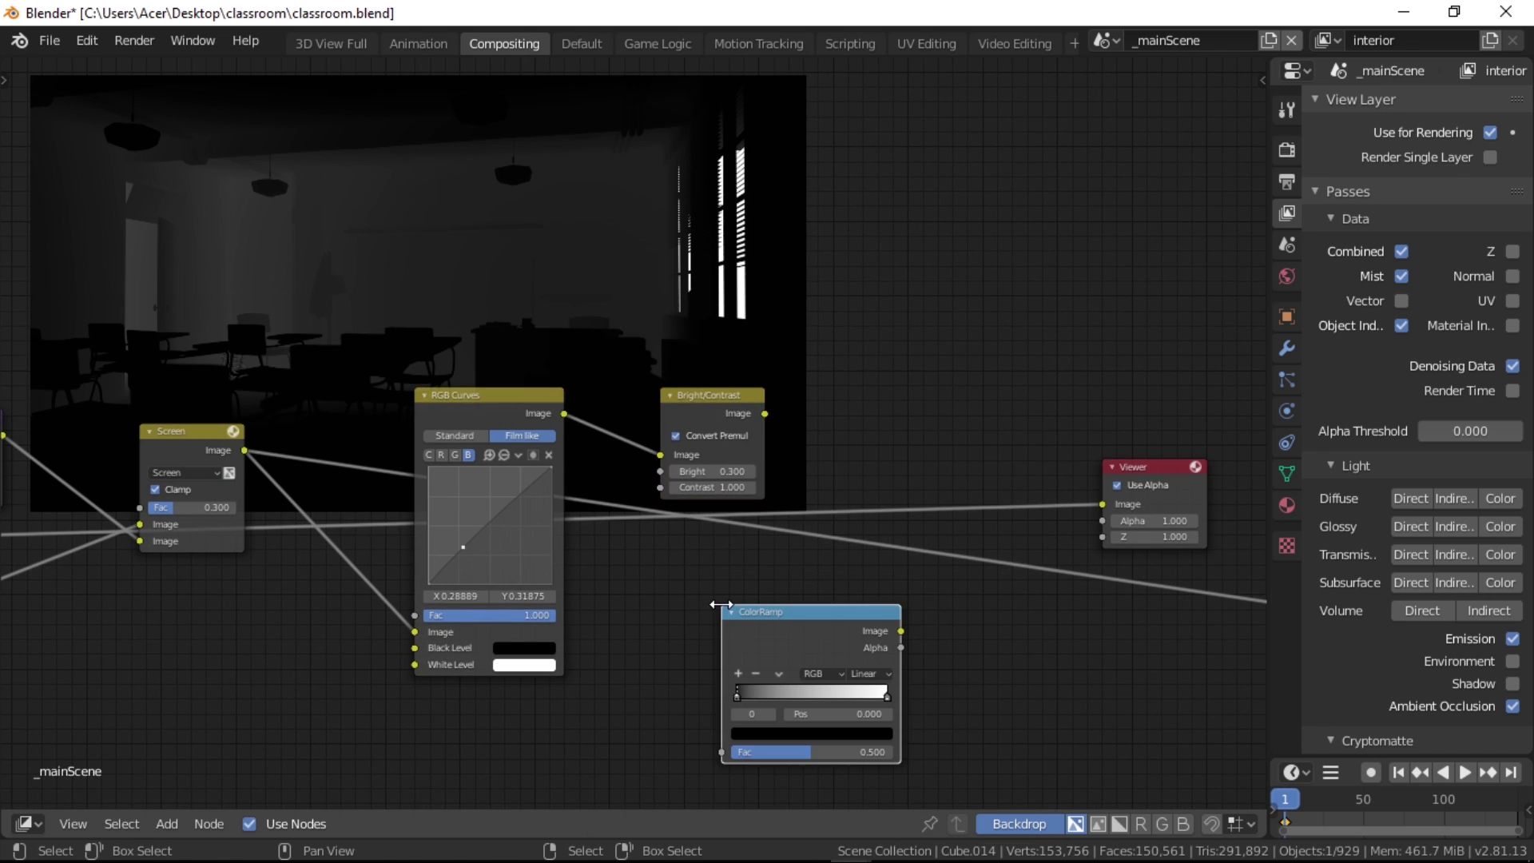
Move the ColorRamp above the other nodes, feed it the Mist pass and adjust its gradient stop.
drag(787, 619, 467, 189)
scroll(463, 332, down, 6)
middle_drag(479, 324, 587, 303)
drag(616, 268, 206, 271)
middle_drag(335, 391, 593, 468)
scroll(560, 447, up, 8)
middle_drag(492, 397, 631, 546)
drag(632, 473, 582, 471)
Blend the Bright/Contrast output with the mist in the new Mix node, using Screen mode and Fac 0.5.
scroll(485, 489, down, 1)
drag(581, 577, 829, 659)
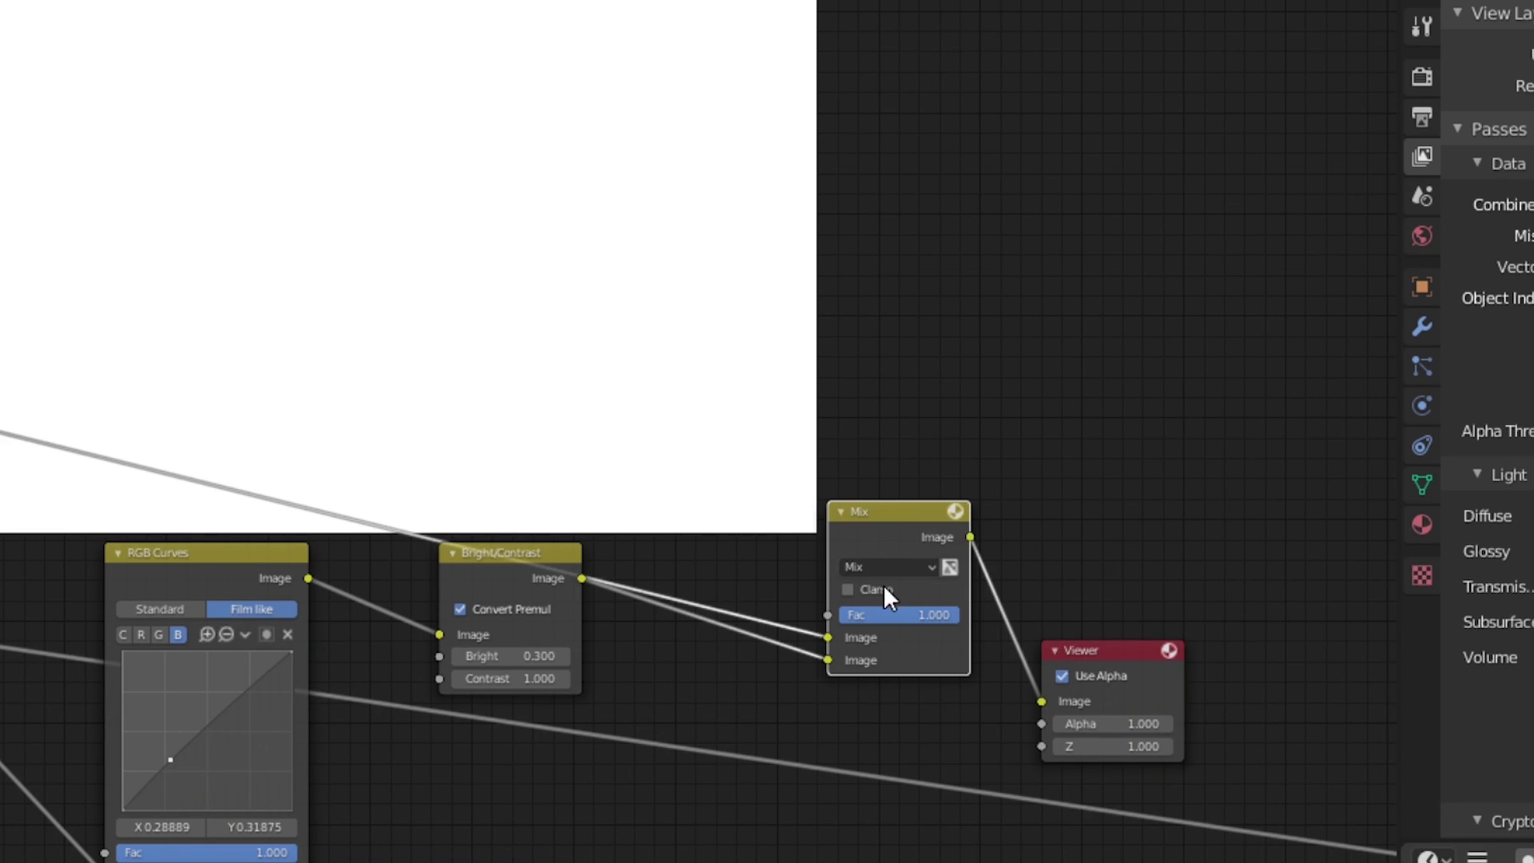
click(884, 566)
click(875, 408)
click(893, 616)
Insert a Gaussian Blur node after the mist Screen node, with X and Y set to 10.
middle_drag(926, 706, 757, 712)
scroll(777, 722, up, 1)
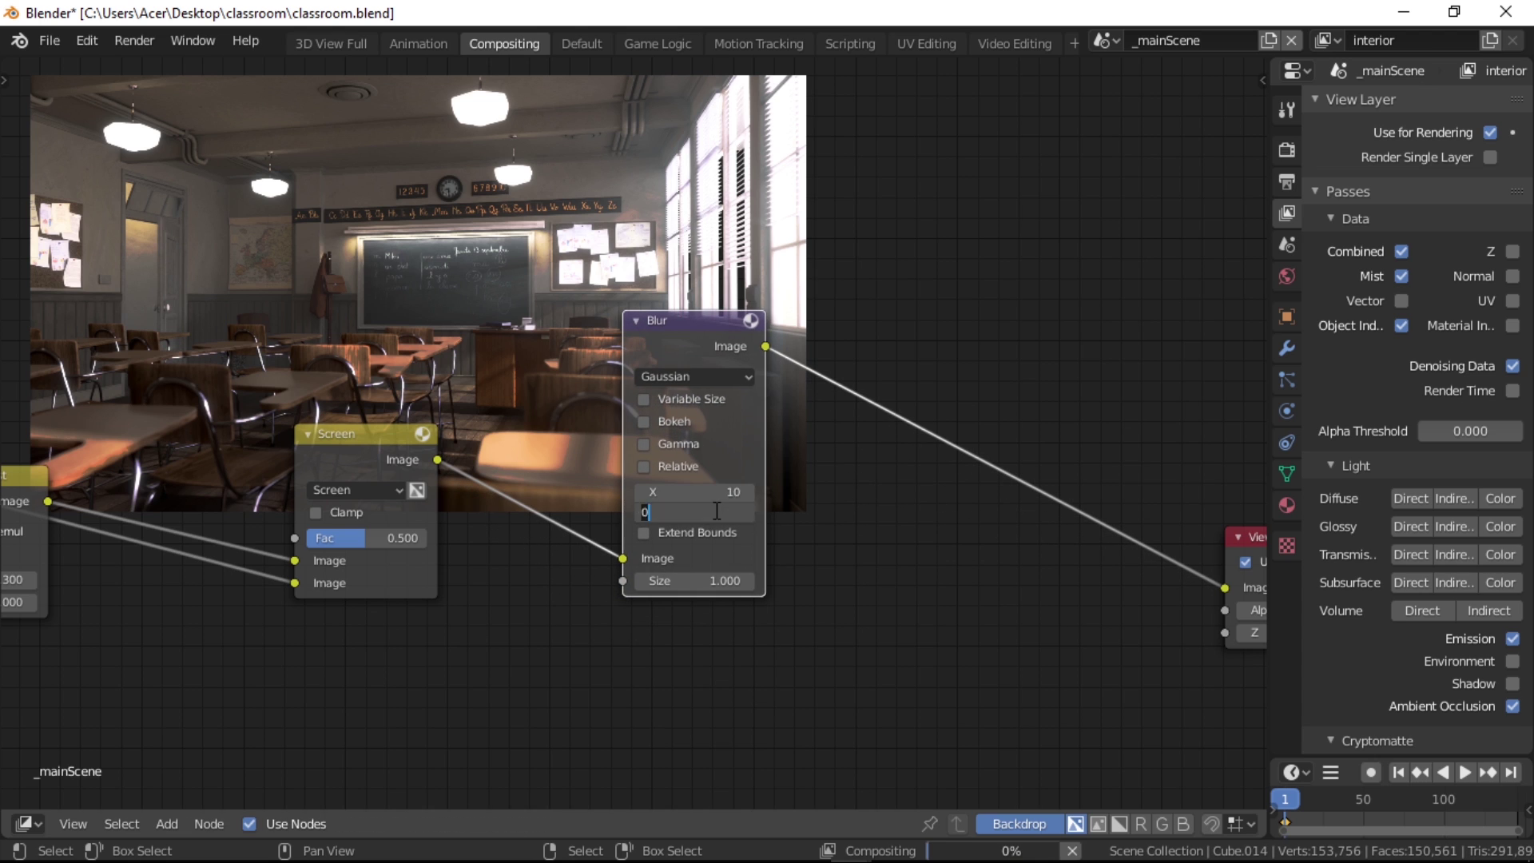
text(10)
key(Return)
key(g)
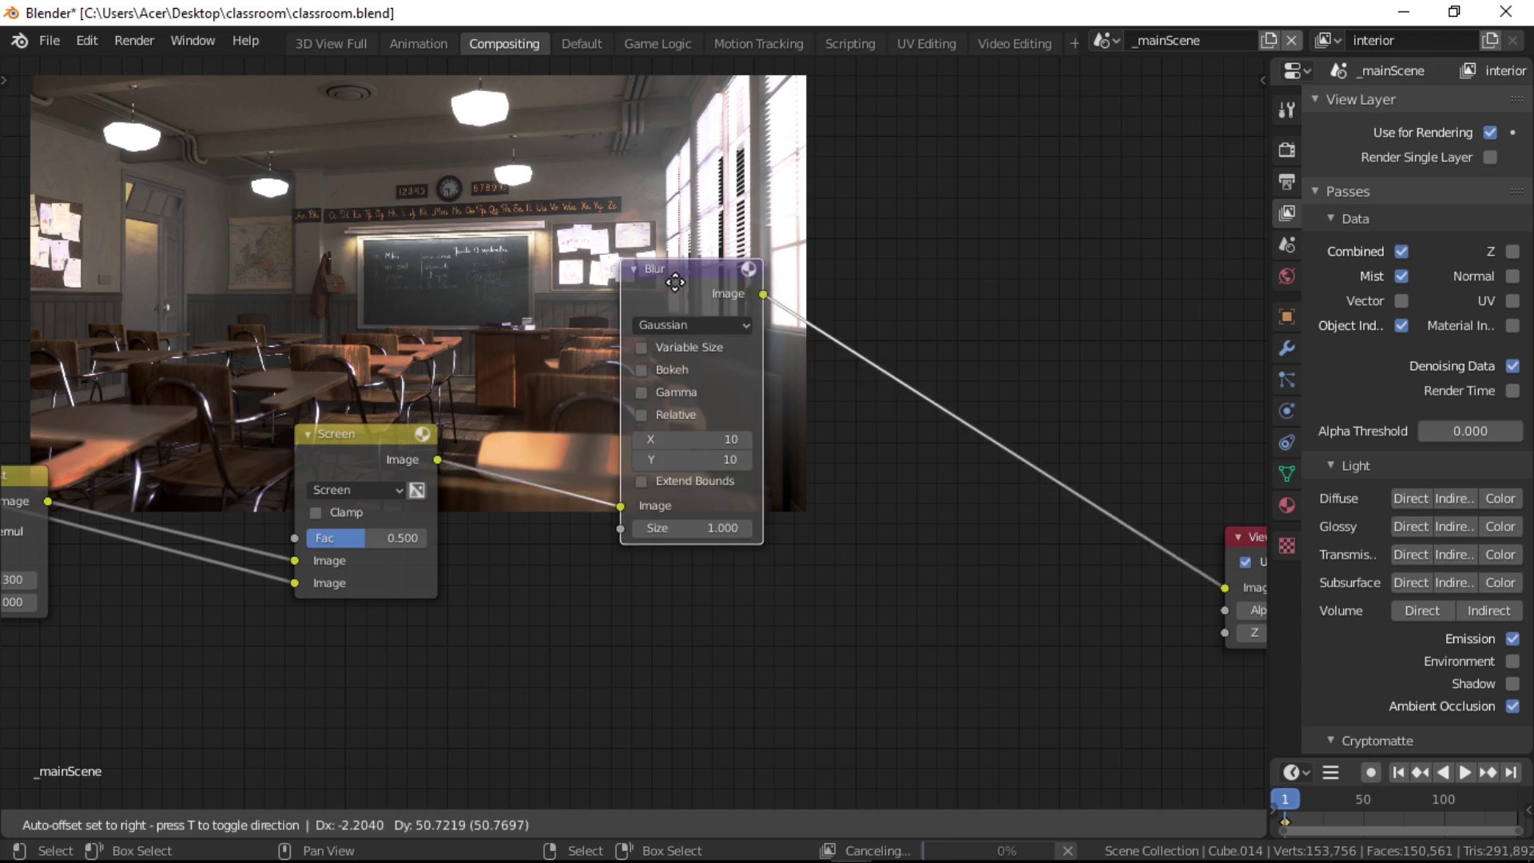
click(728, 458)
middle_drag(902, 559, 924, 621)
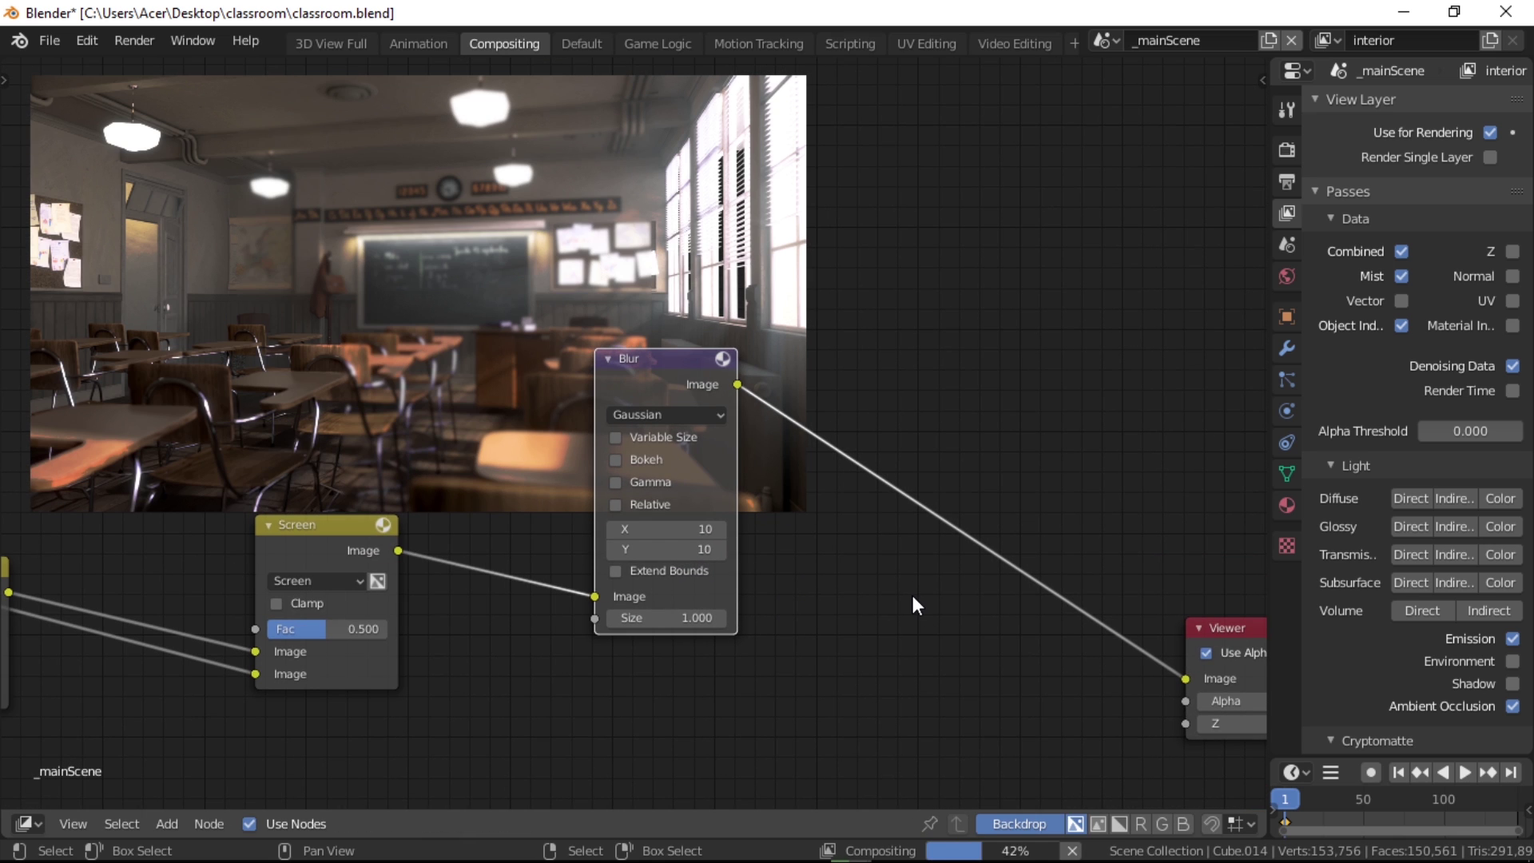
Insert a Mix node between the Blur node and the Viewer.
key(shift+a)
click(943, 592)
text(mix)
key(Return)
click(971, 608)
drag(973, 609, 969, 589)
Link the unblurred Screen output to the Mix node alongside the blur and set Fac to 0.1.
drag(398, 551, 939, 729)
drag(639, 374, 671, 353)
click(1018, 685)
text(.1)
key(Return)
Move the Blur node below the link running from Screen to Mix.
middle_drag(1084, 691, 986, 740)
scroll(987, 741, down, 2)
drag(591, 421, 485, 708)
middle_drag(733, 599, 715, 507)
scroll(715, 516, down, 1)
middle_drag(715, 519, 688, 537)
scroll(655, 623, up, 2)
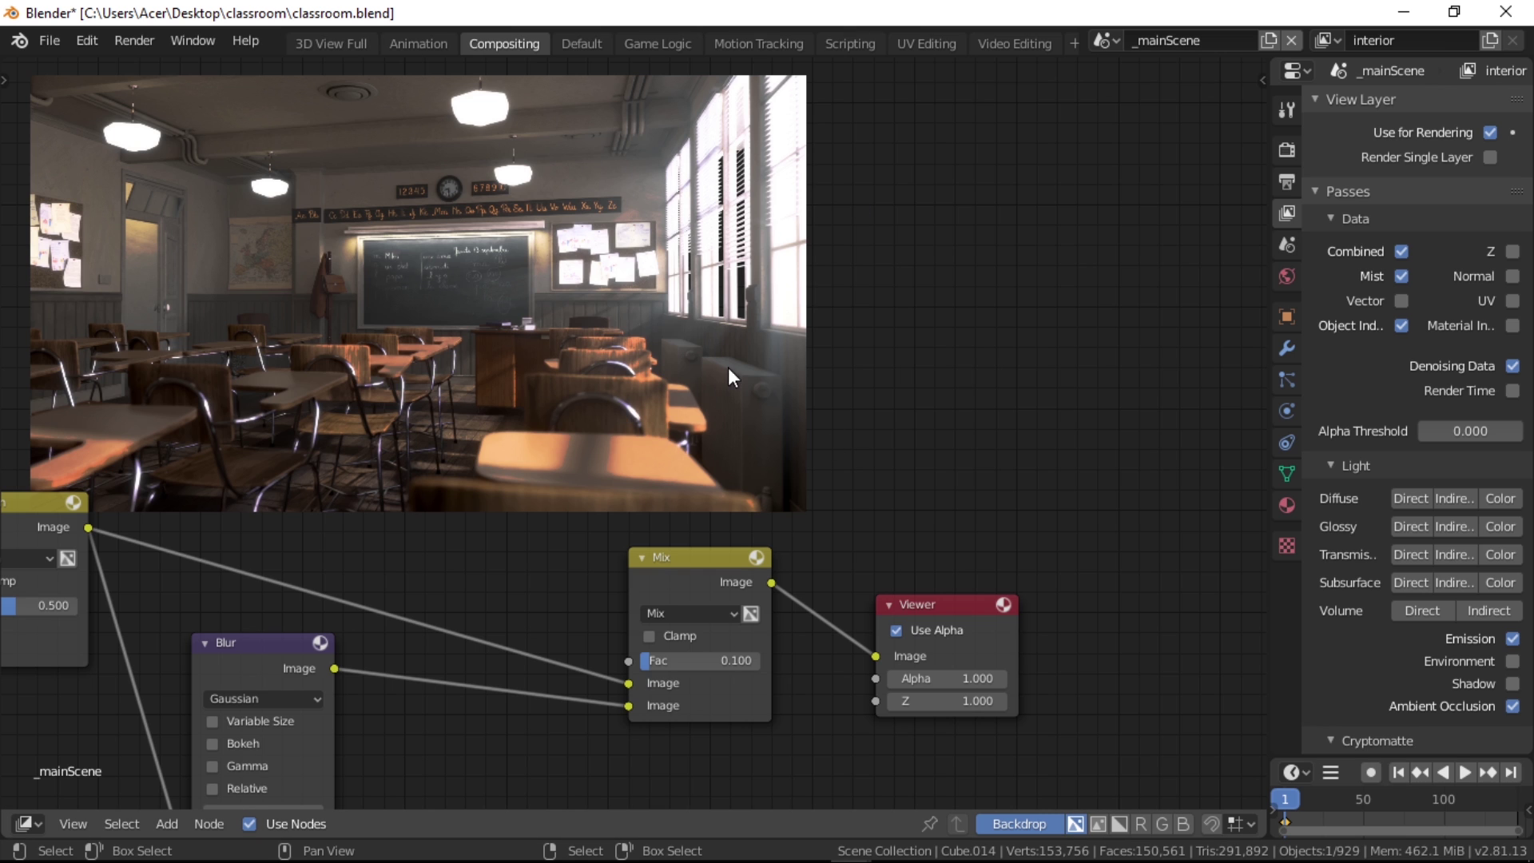
Add an Ellipse Mask node with Width 1 and Height 0.6, preview it in the Viewer and position it below Mix.
text(ell)
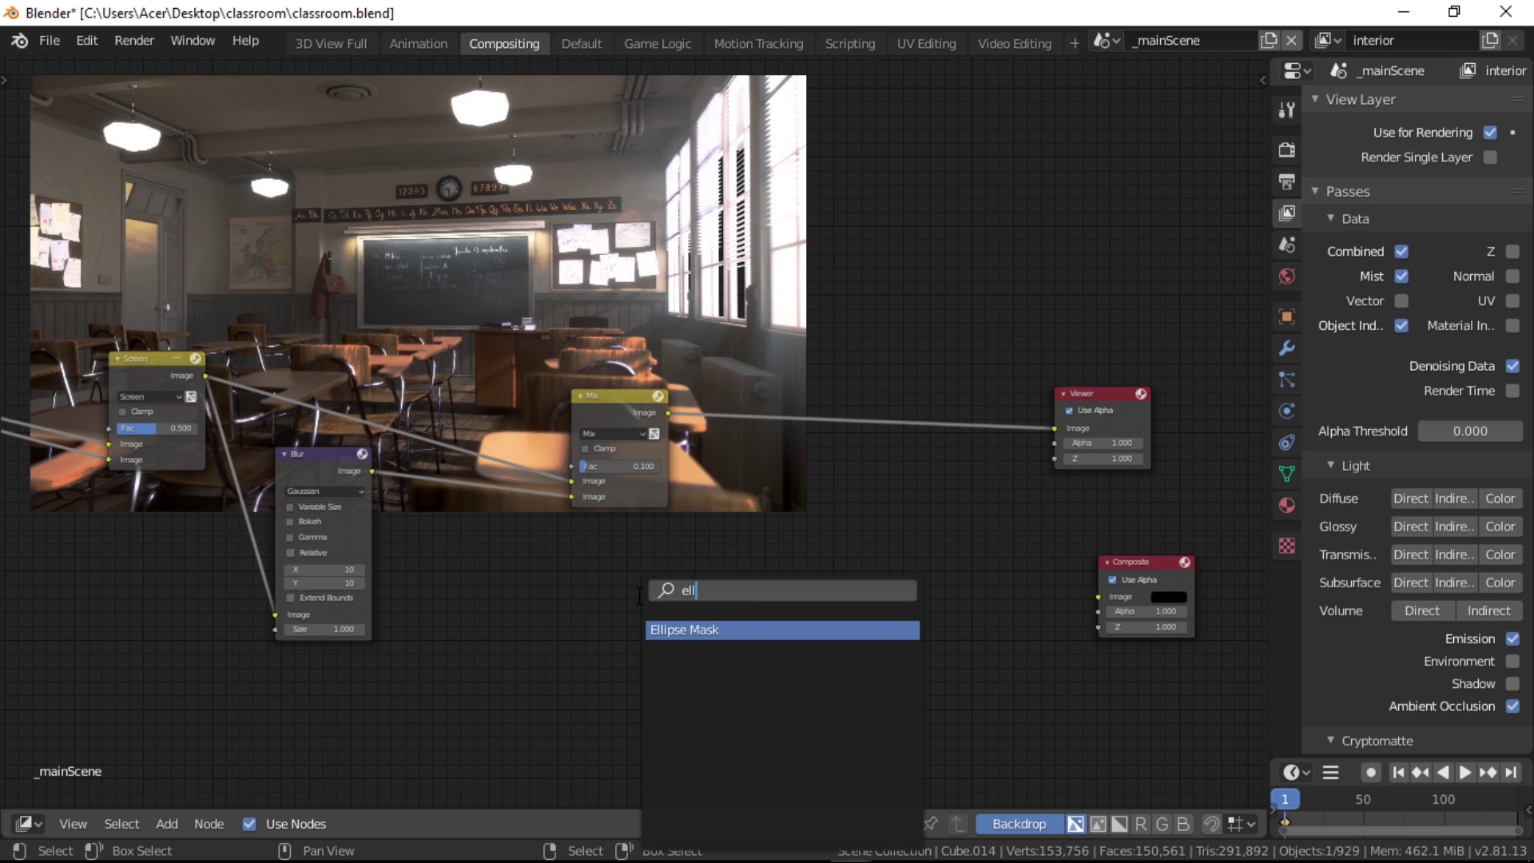
click(683, 628)
click(683, 657)
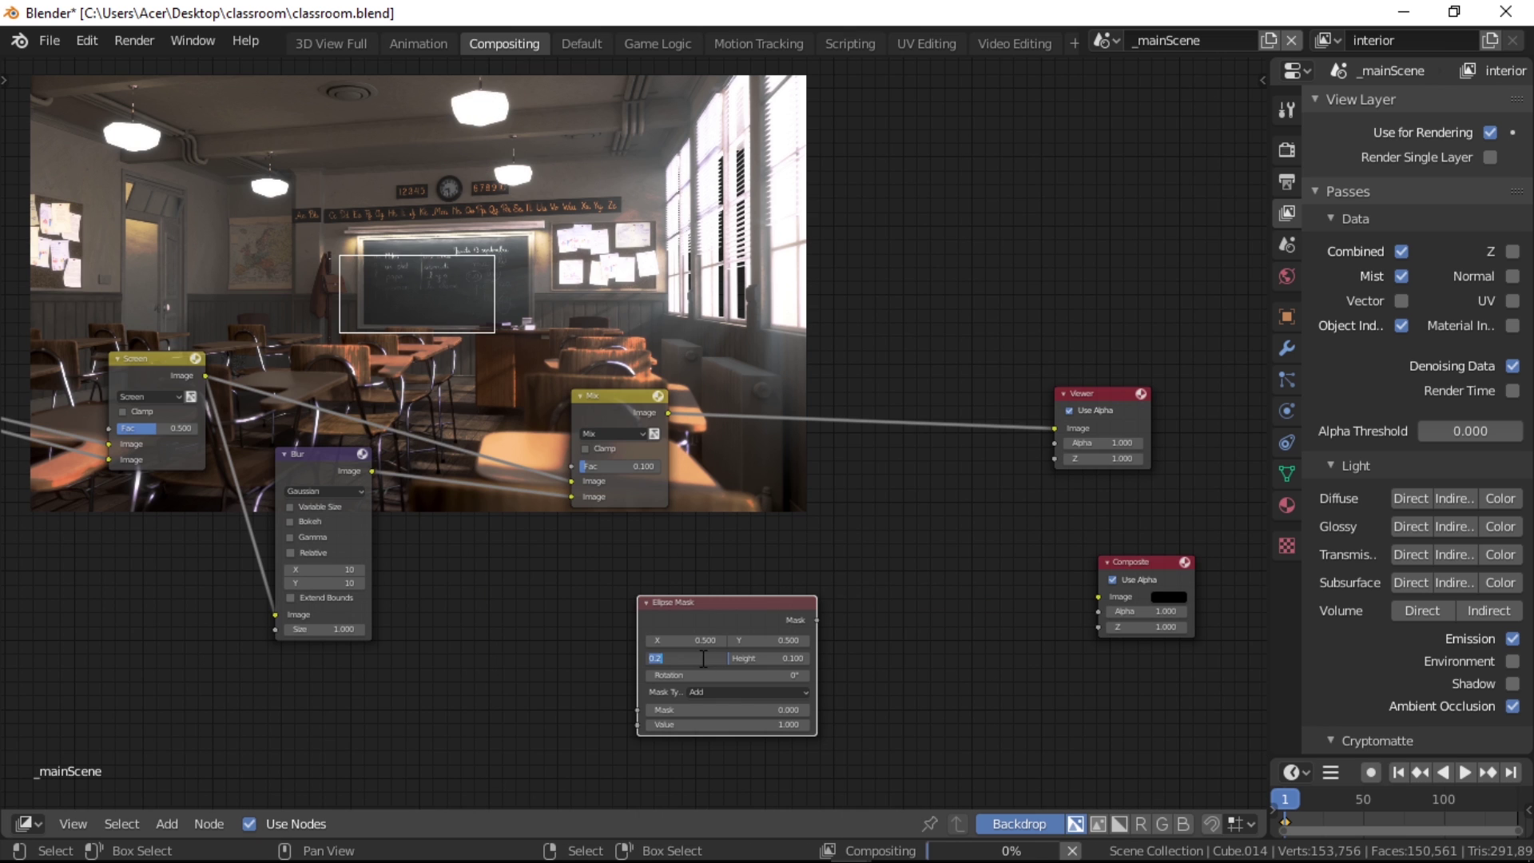
text(1)
key(Tab)
text(.6)
key(Return)
ctrl+shift+click(759, 617)
key(g)
click(735, 628)
Duplicate the Blur node, cut its unwanted links to Mix and insert it between Ellipse Mask and the Viewer.
click(309, 454)
key(shift+d)
click(460, 455)
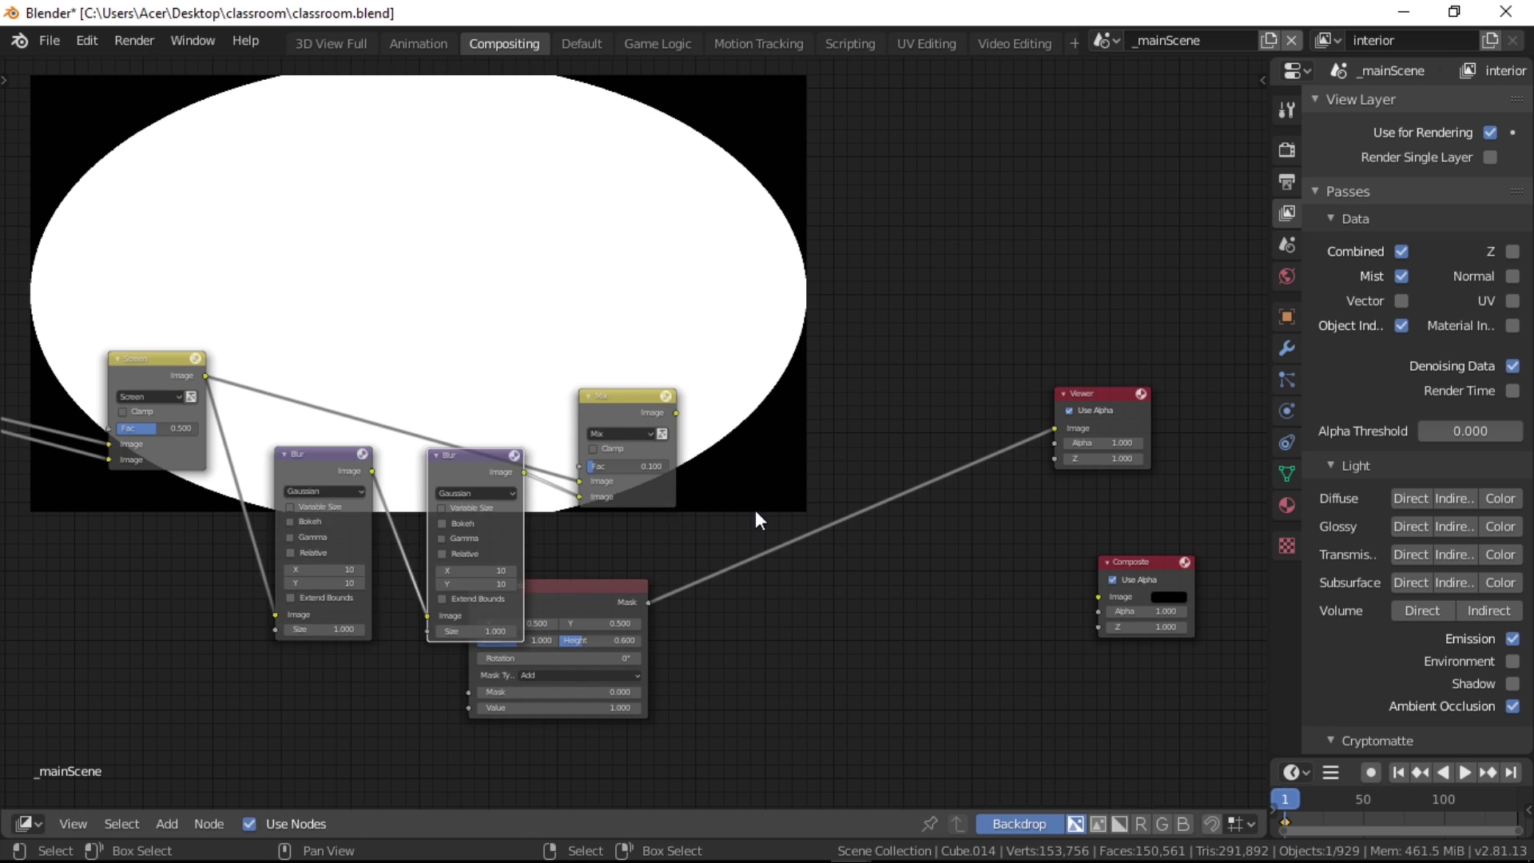
ctrl+right_drag(572, 471, 375, 544)
drag(510, 488, 837, 504)
Set the mask's Blur node to 300 in both X and Y.
scroll(861, 646, up, 3)
click(850, 626)
text(300)
key(Tab)
text(300)
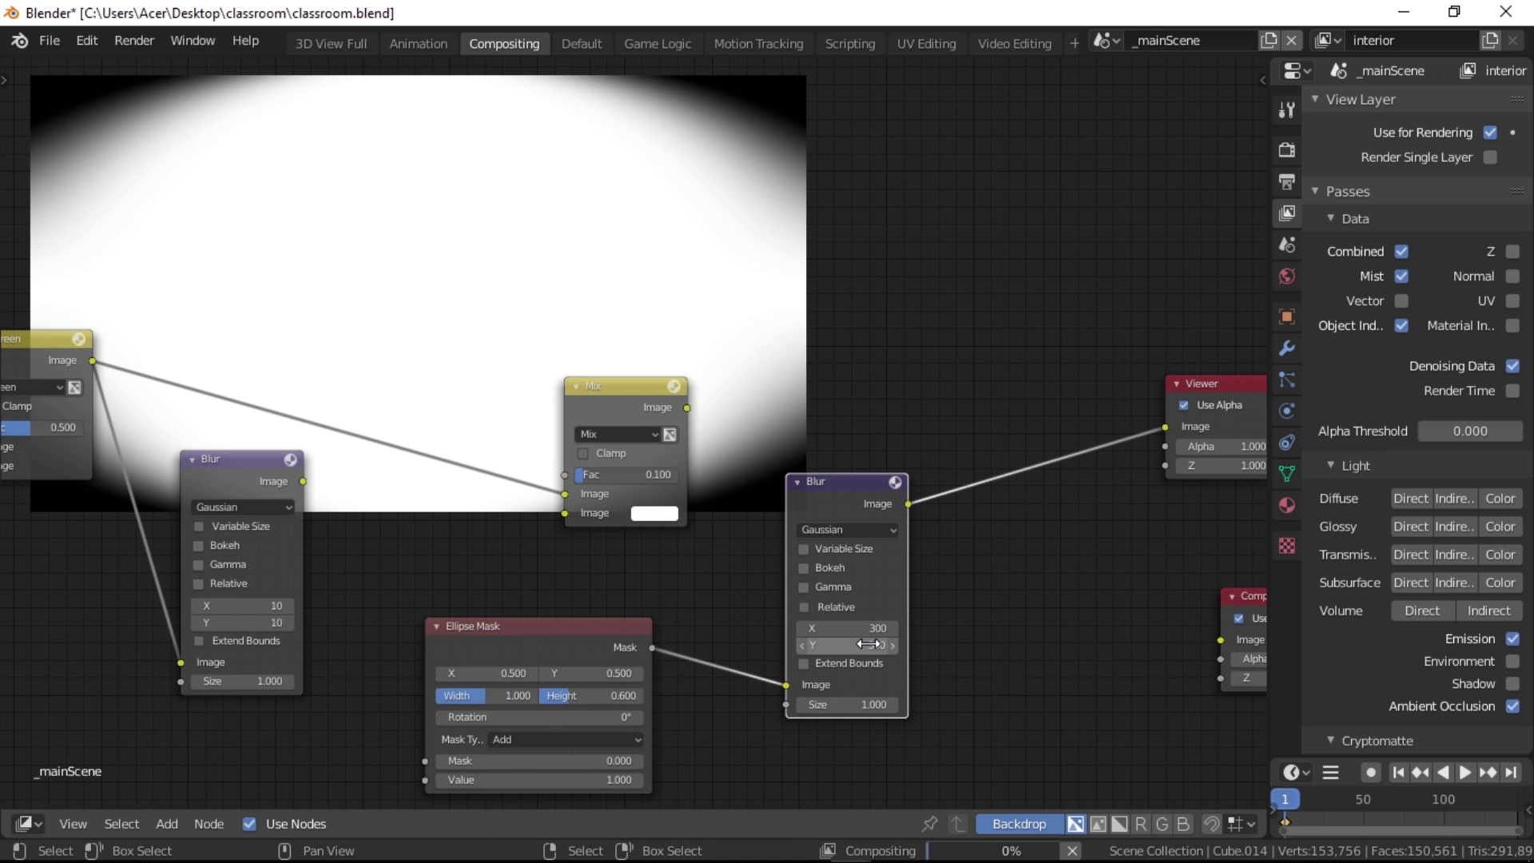
key(Return)
Combine the graded image with the blurred mask in the second Mix node, set to Multiply with Fac 0.3.
drag(605, 393, 607, 362)
middle_drag(622, 375, 485, 392)
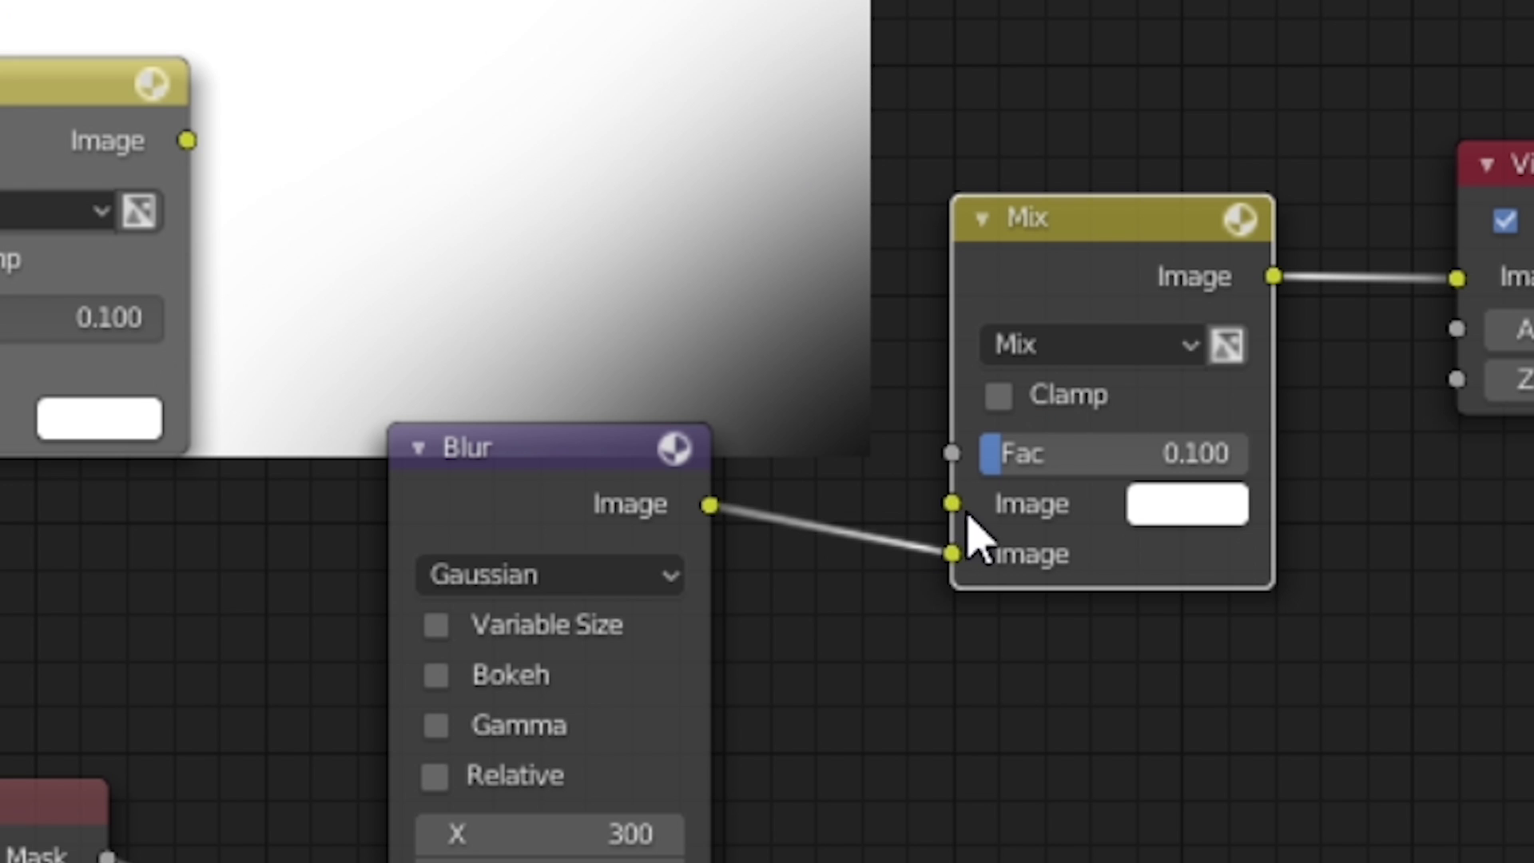
drag(837, 529, 546, 391)
click(895, 468)
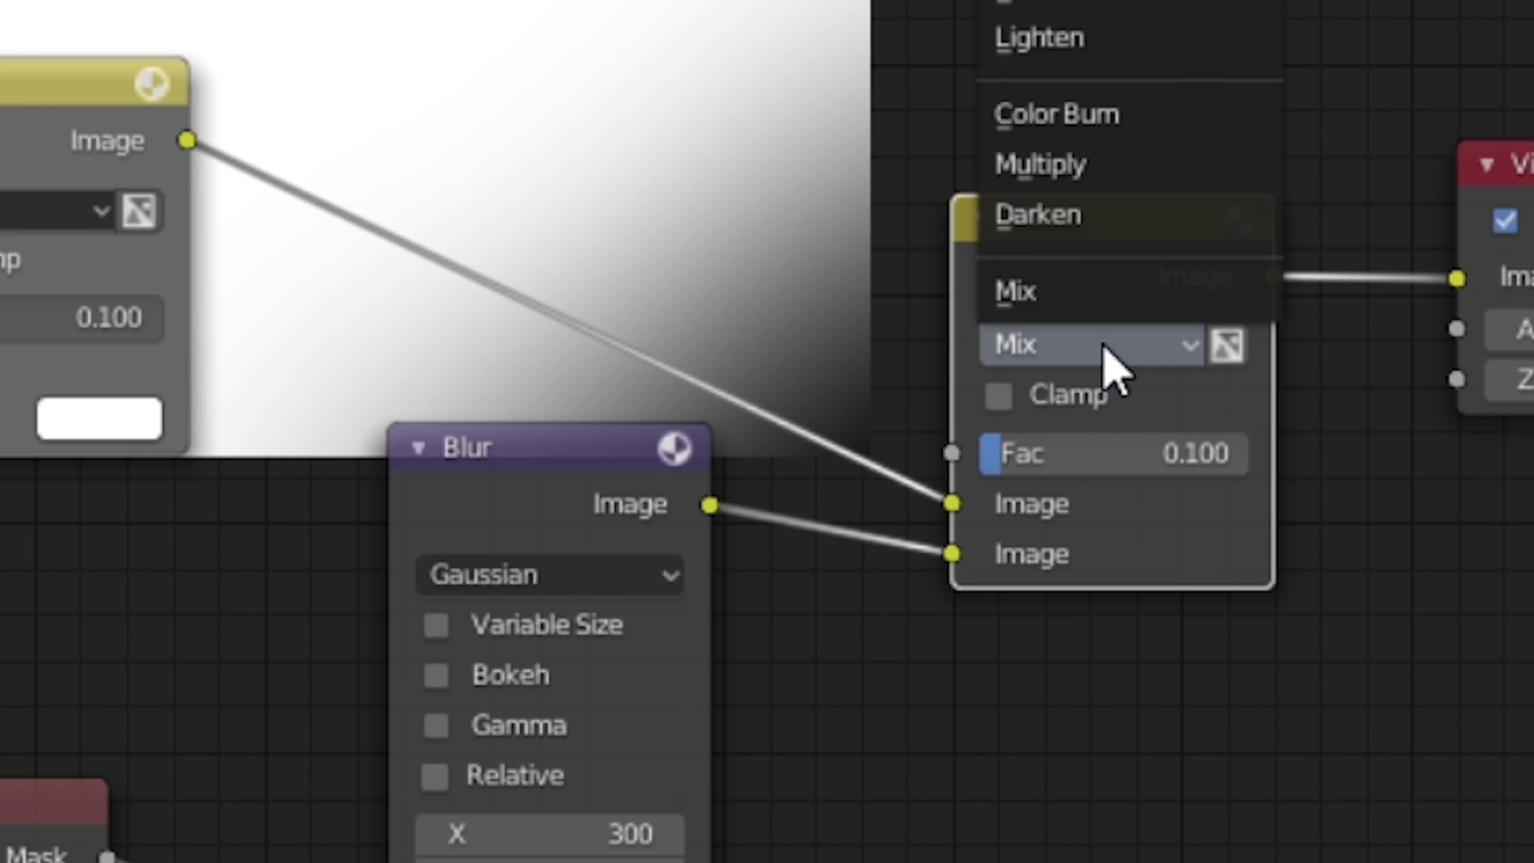
click(894, 400)
click(930, 510)
text(.3)
key(Return)
middle_drag(1007, 526, 944, 545)
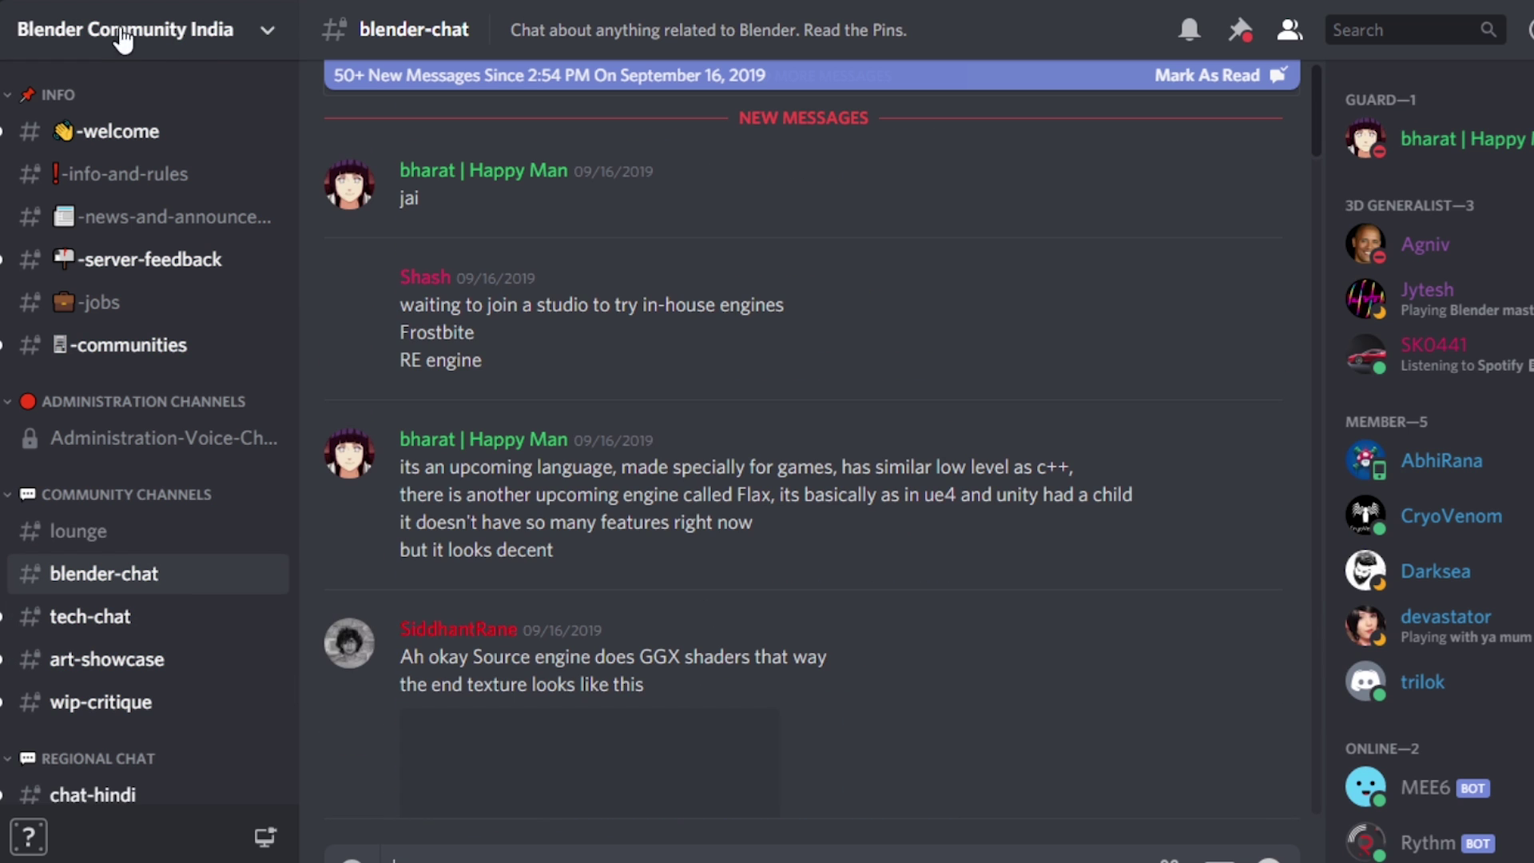
Switch to Discord and browse Blender Community India's tech-chat and art-showcase channels and the Fluke Interactive chat.
scroll(770, 681, down, 15)
click(128, 615)
click(143, 659)
scroll(627, 639, down, 10)
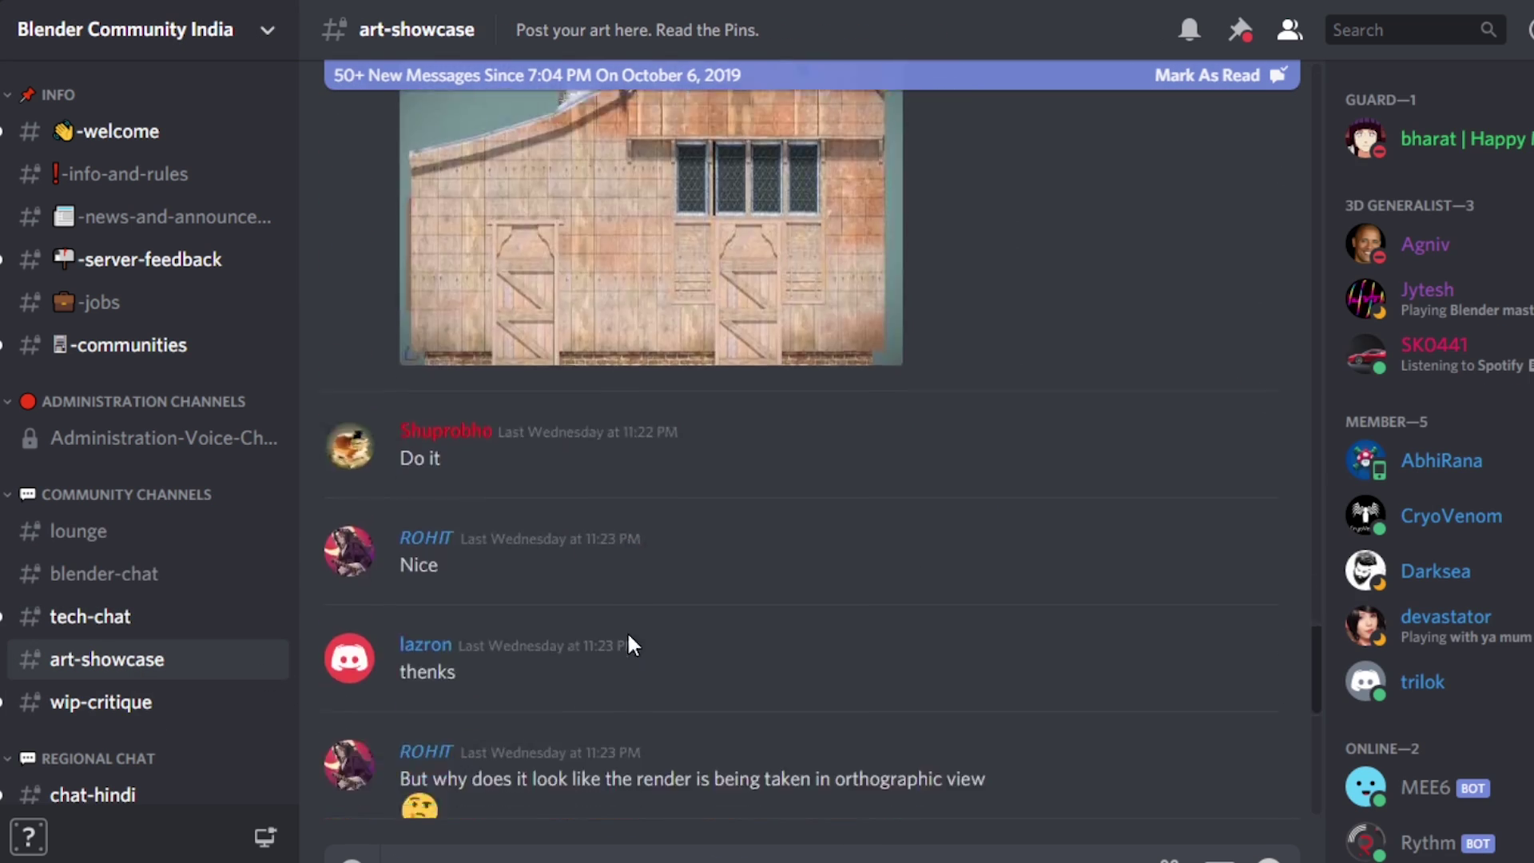
scroll(629, 638, up, 15)
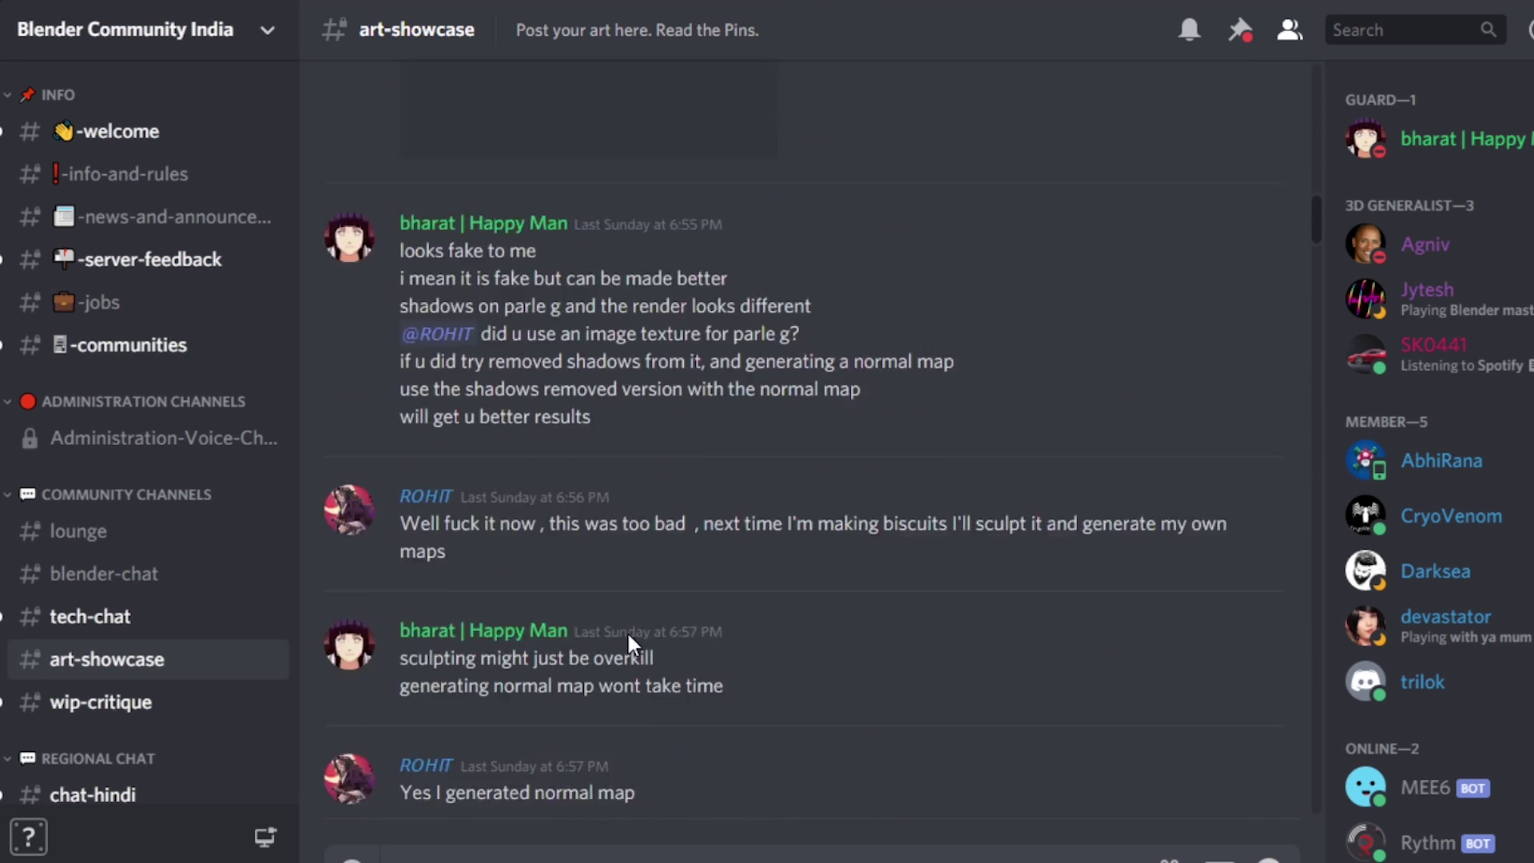
scroll(629, 644, up, 15)
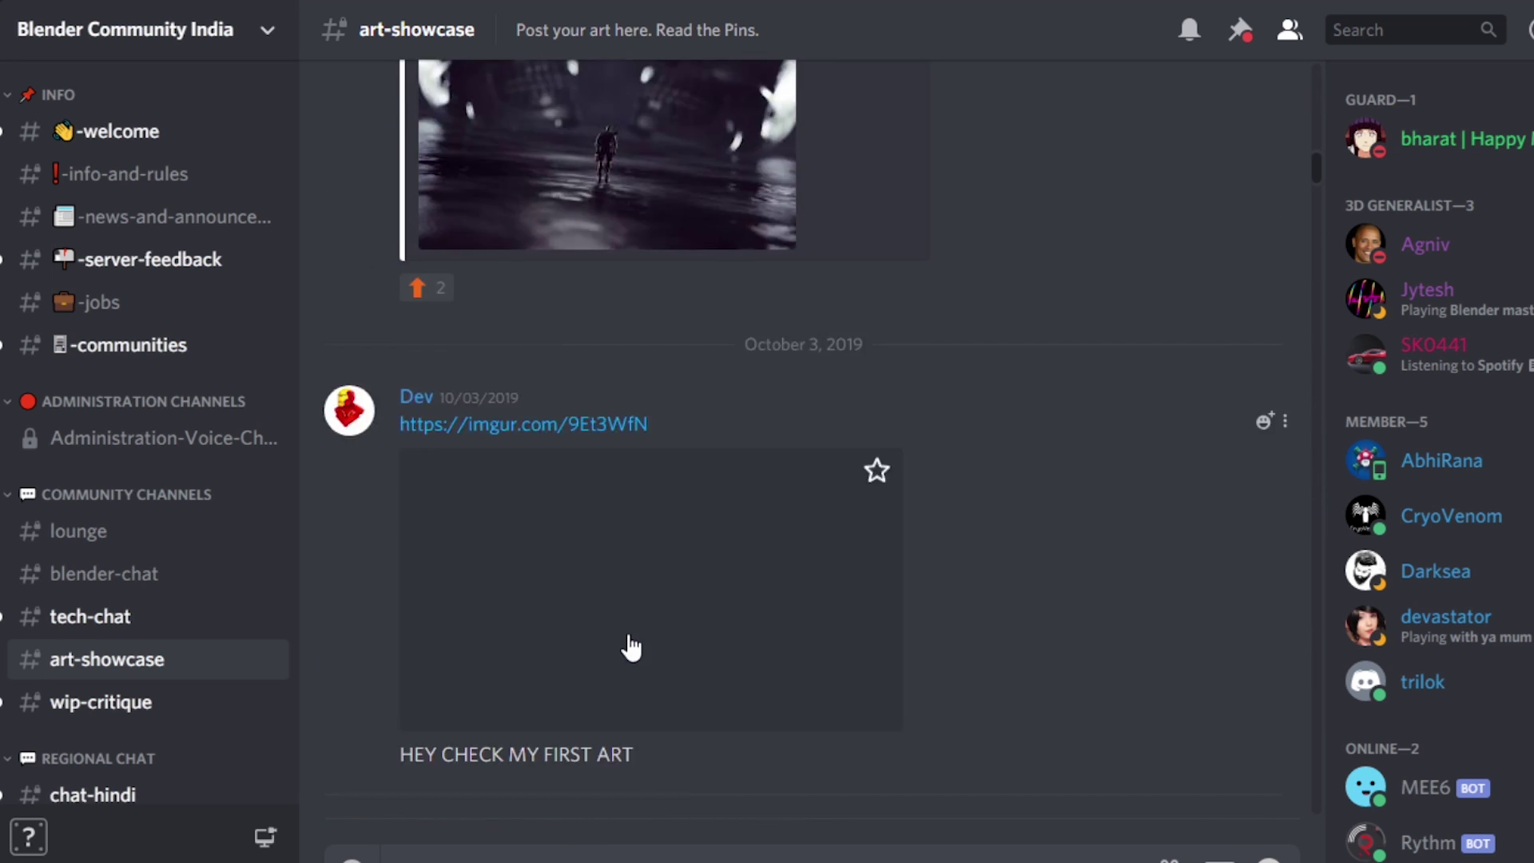
scroll(629, 643, up, 8)
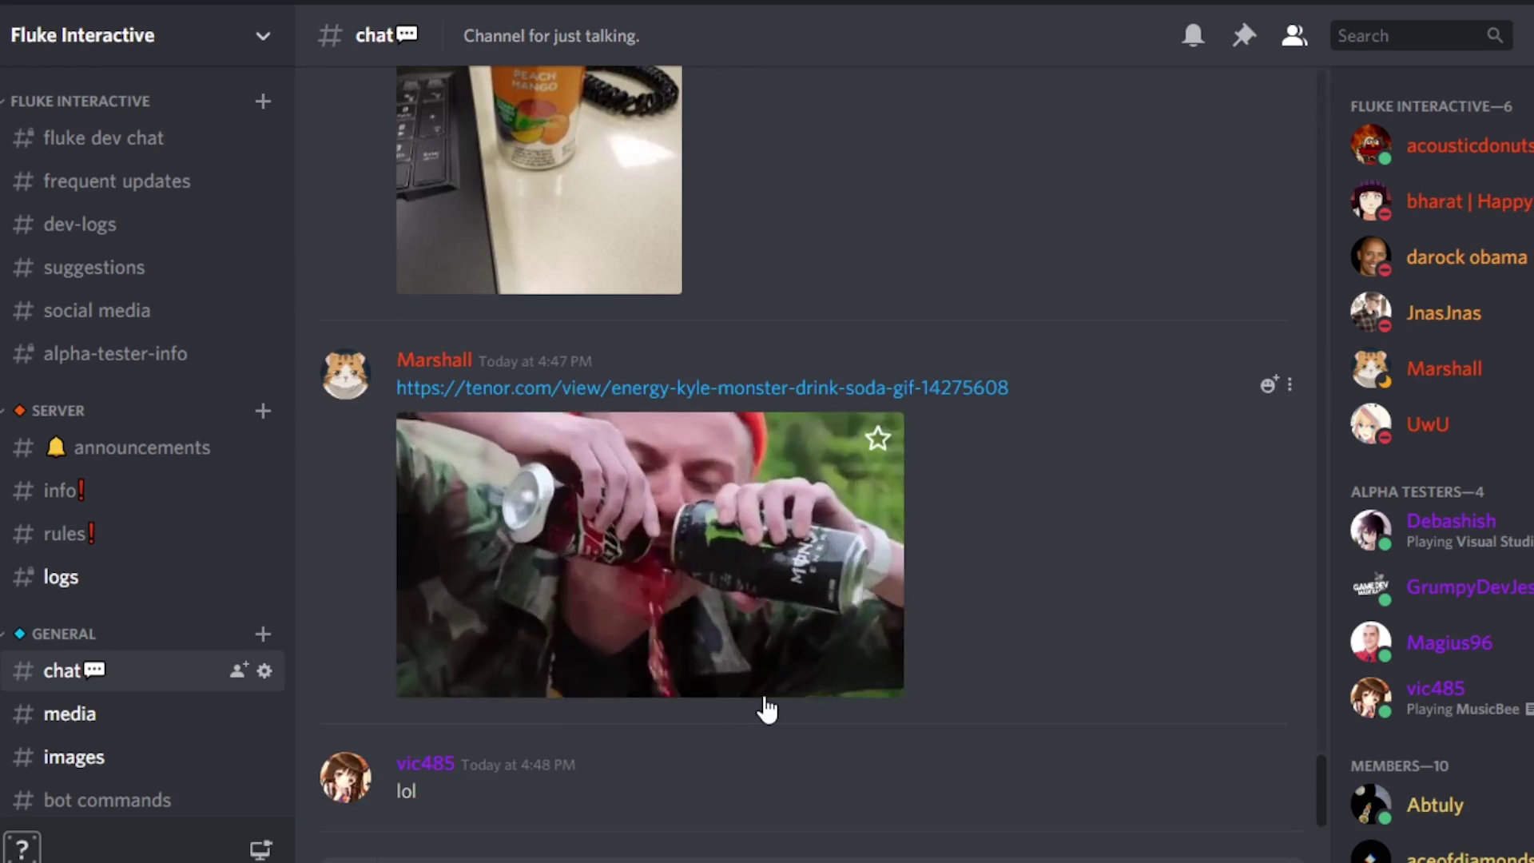
scroll(764, 703, up, 20)
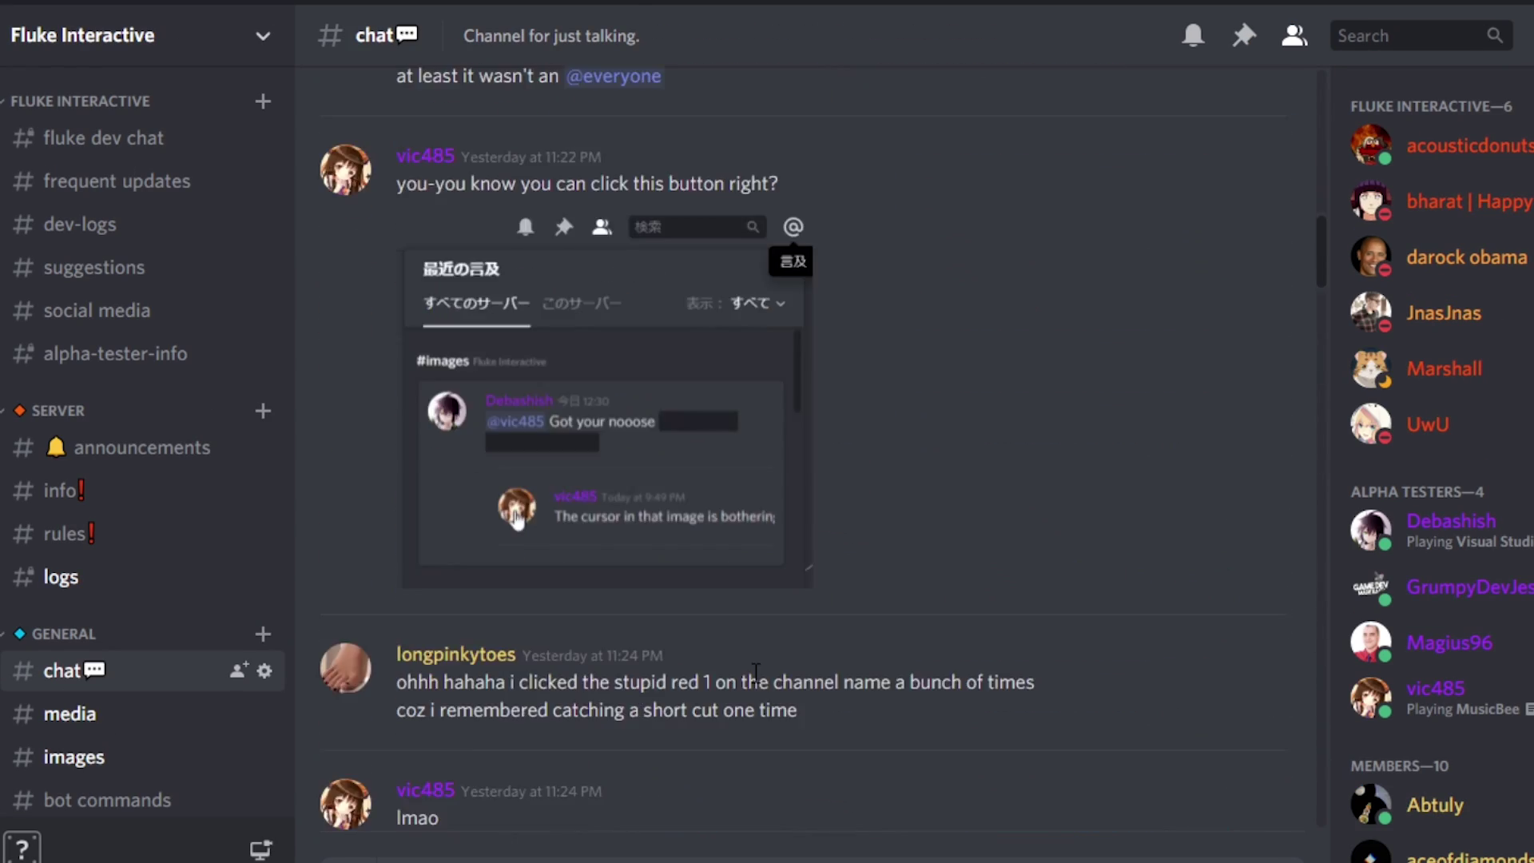
scroll(755, 671, up, 15)
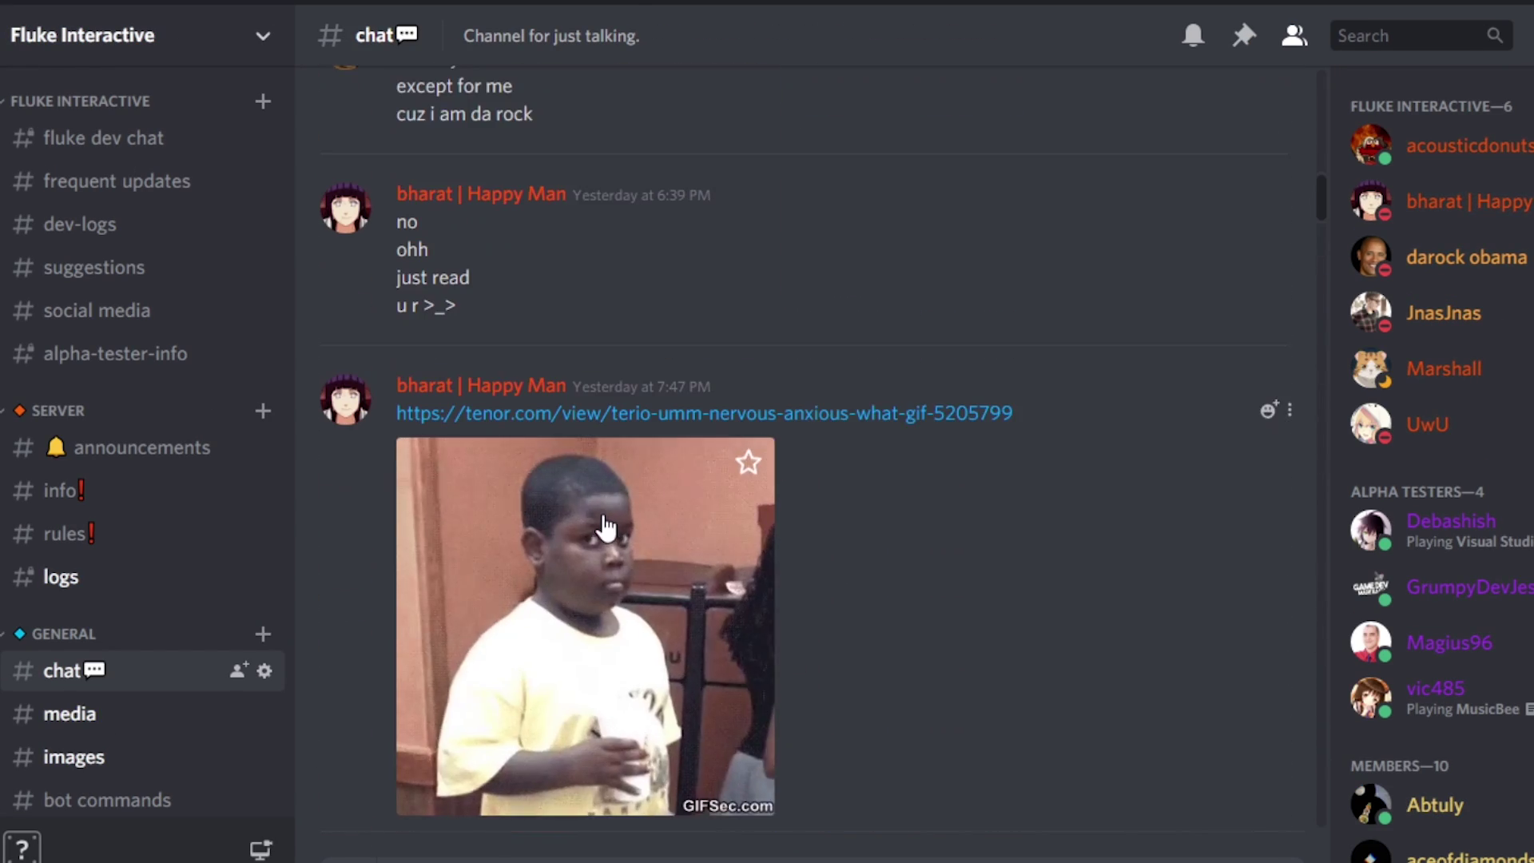
Browse the Fluke Interactive server's media, images and showcase channels, looking back through the older showcase posts.
scroll(692, 610, down, 15)
key(alt+Down)
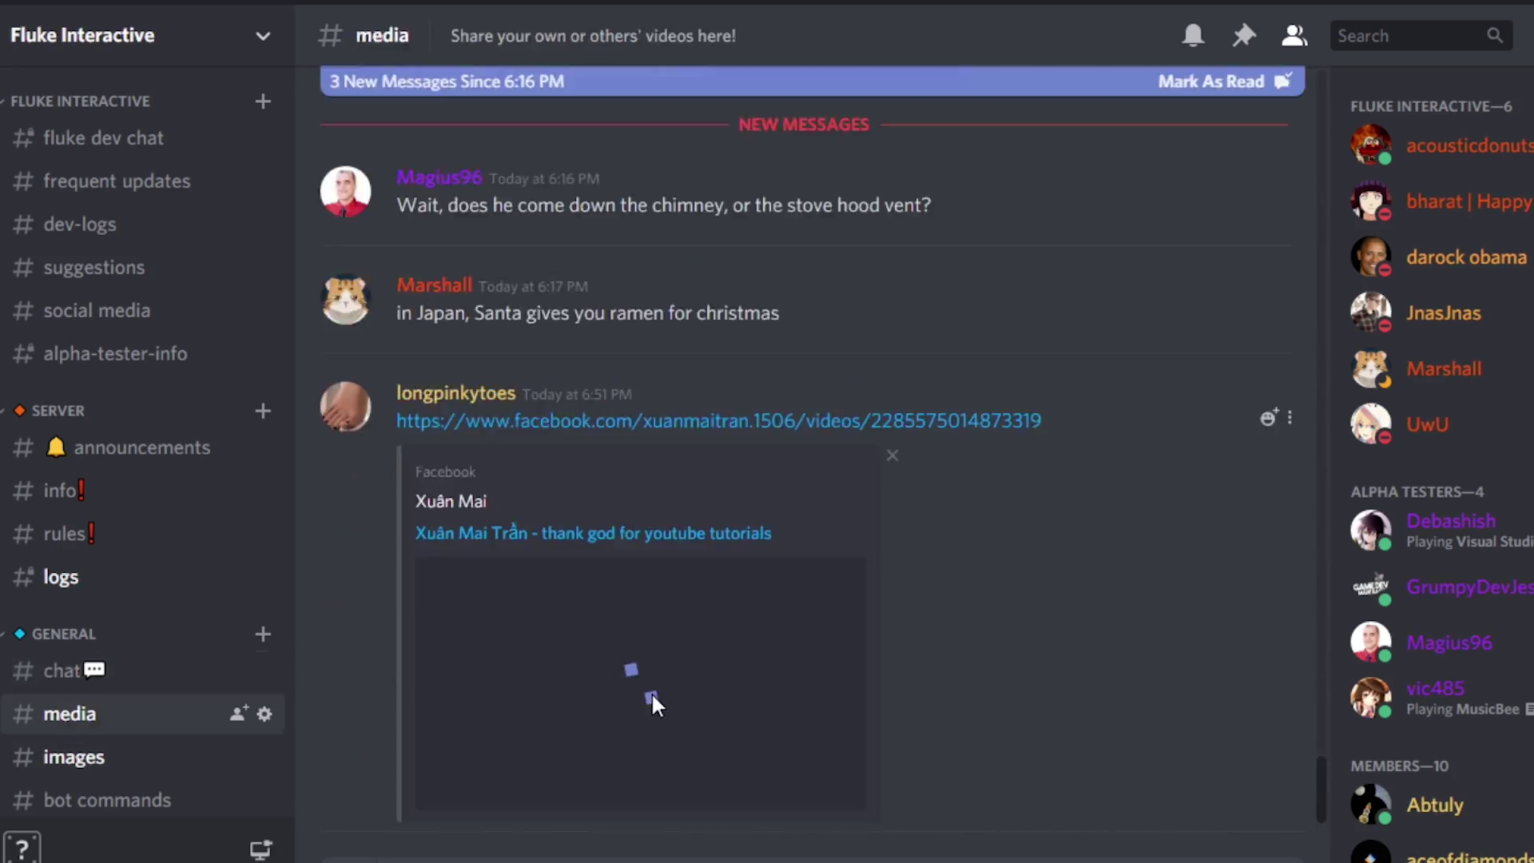
key(alt+Down)
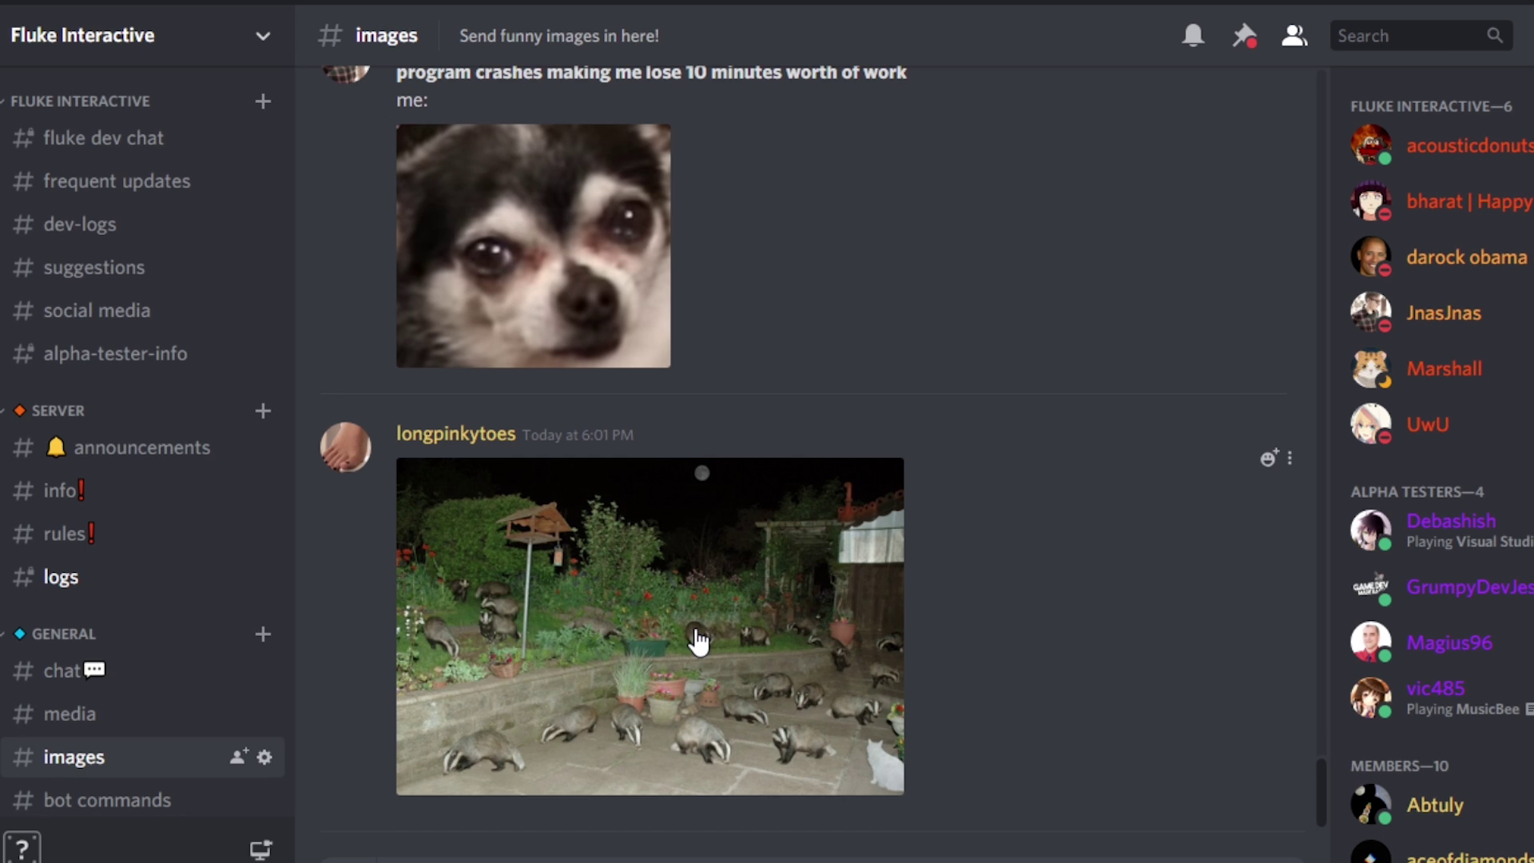
scroll(151, 565, down, 5)
click(151, 559)
scroll(789, 646, up, 10)
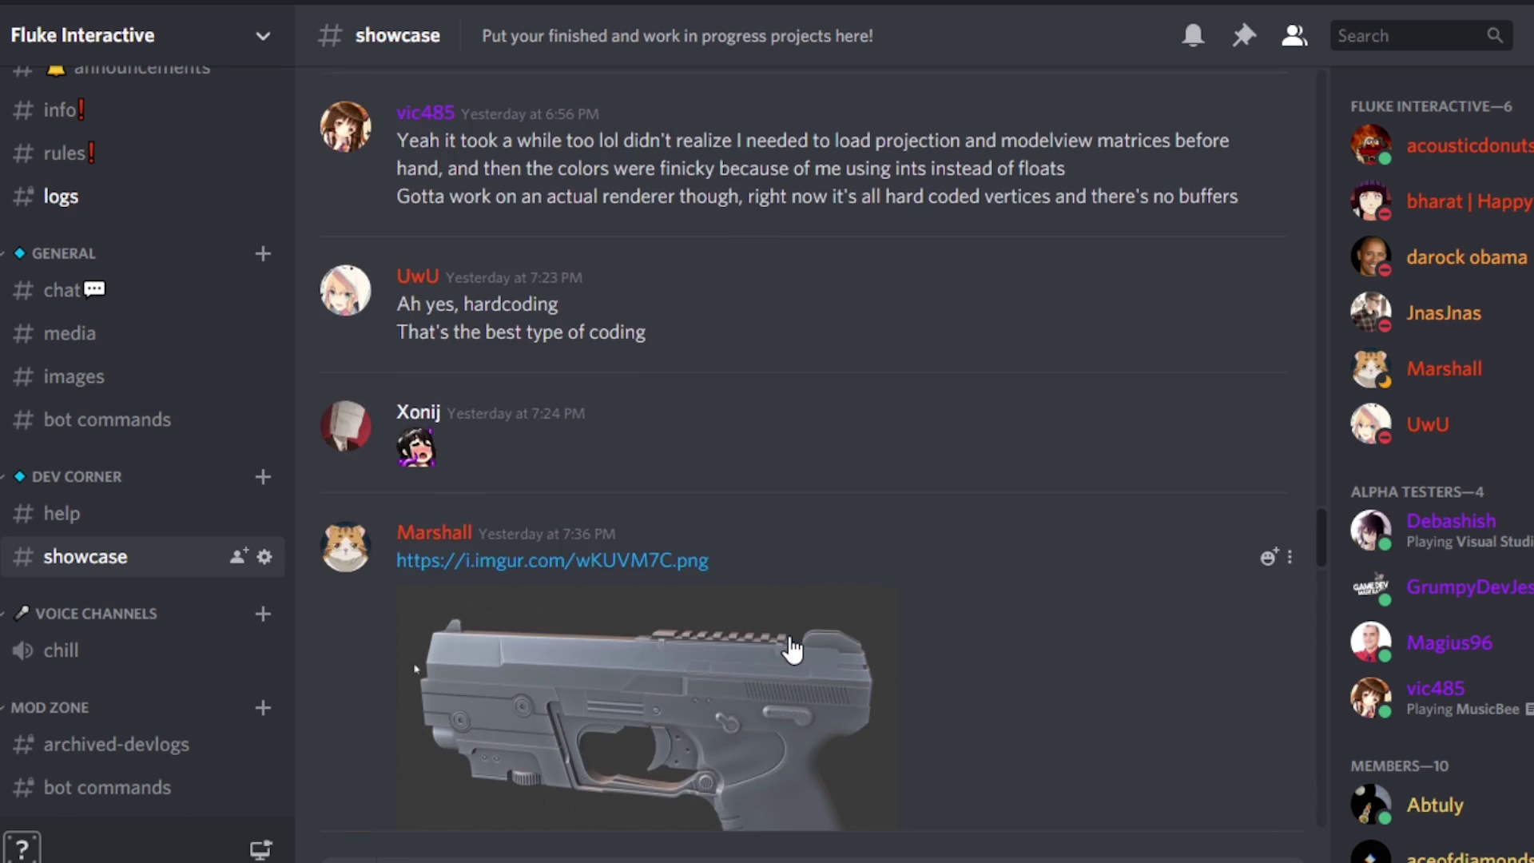
scroll(791, 648, up, 15)
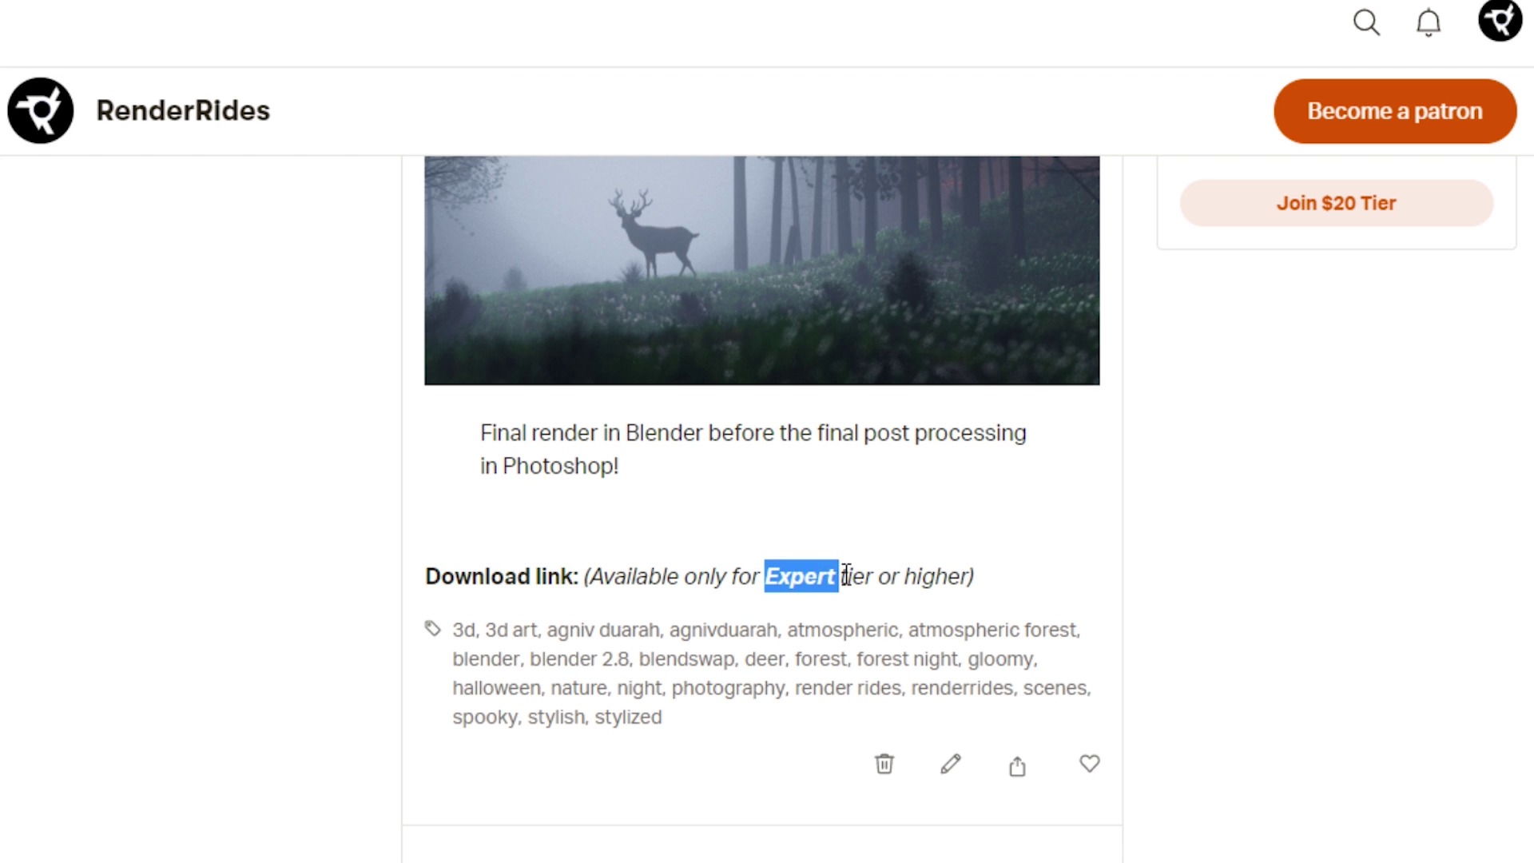
Switch to the RenderRides Patreon page and review the atmospheric forest post and the membership tiers from Novice to Maven.
click(846, 575)
scroll(879, 607, up, 20)
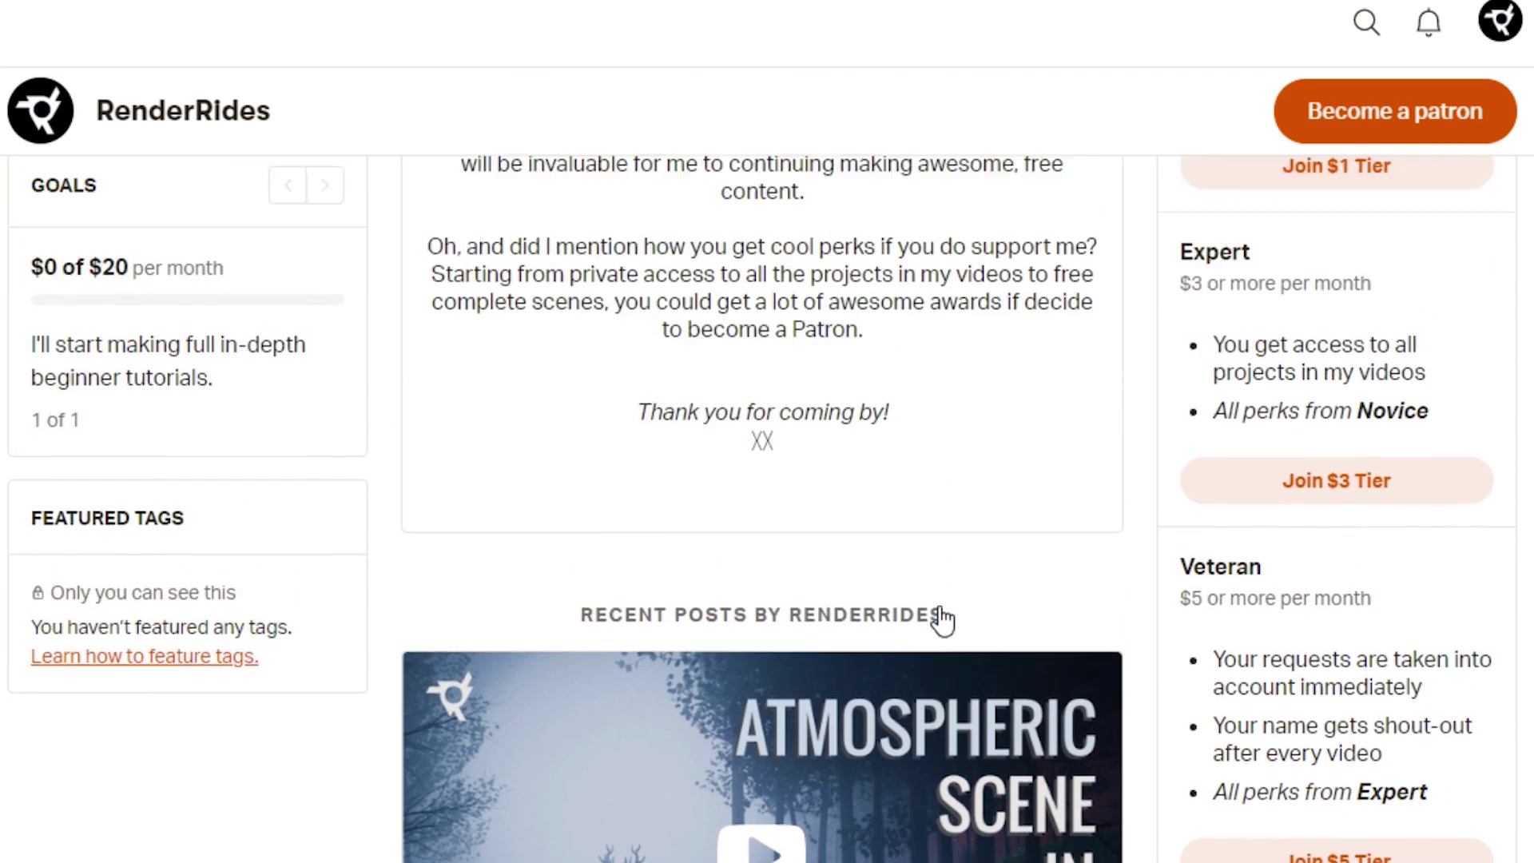
scroll(943, 620, up, 4)
scroll(1147, 667, down, 5)
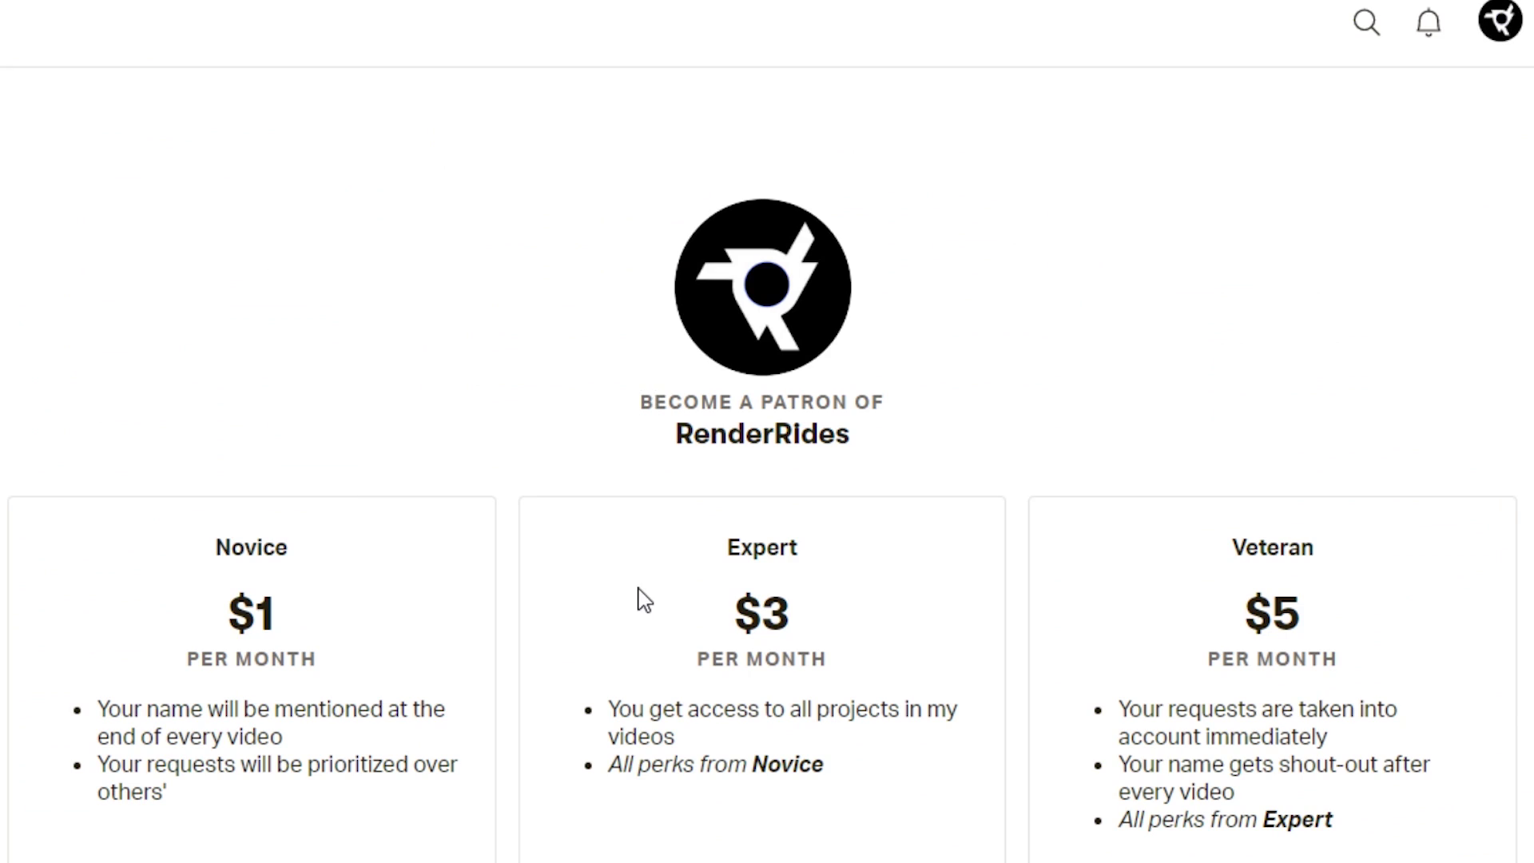
scroll(635, 599, down, 5)
scroll(636, 595, up, 2)
scroll(639, 599, down, 2)
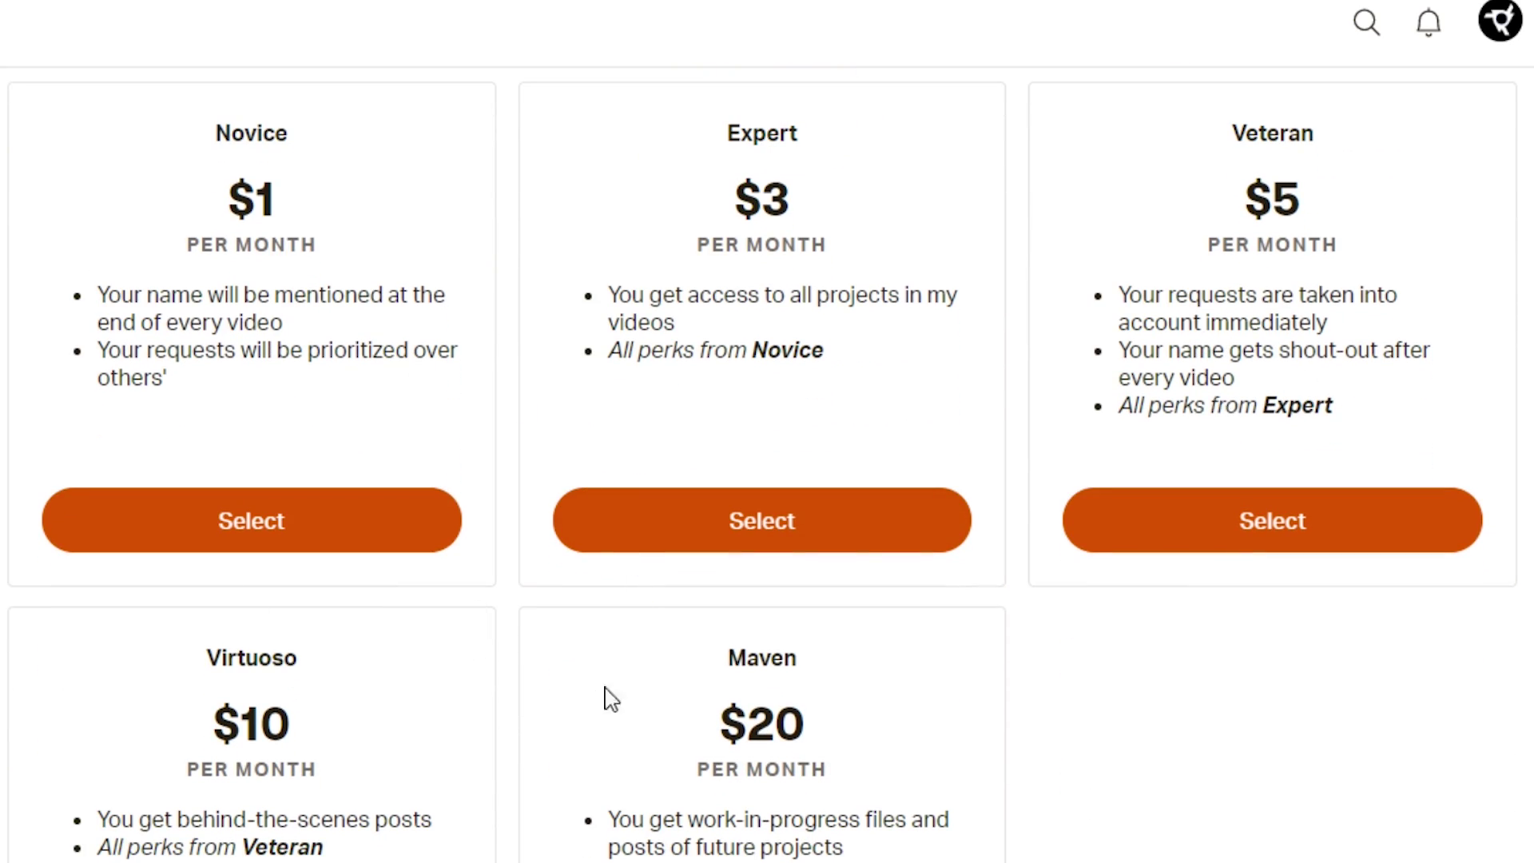
scroll(617, 743, down, 2)
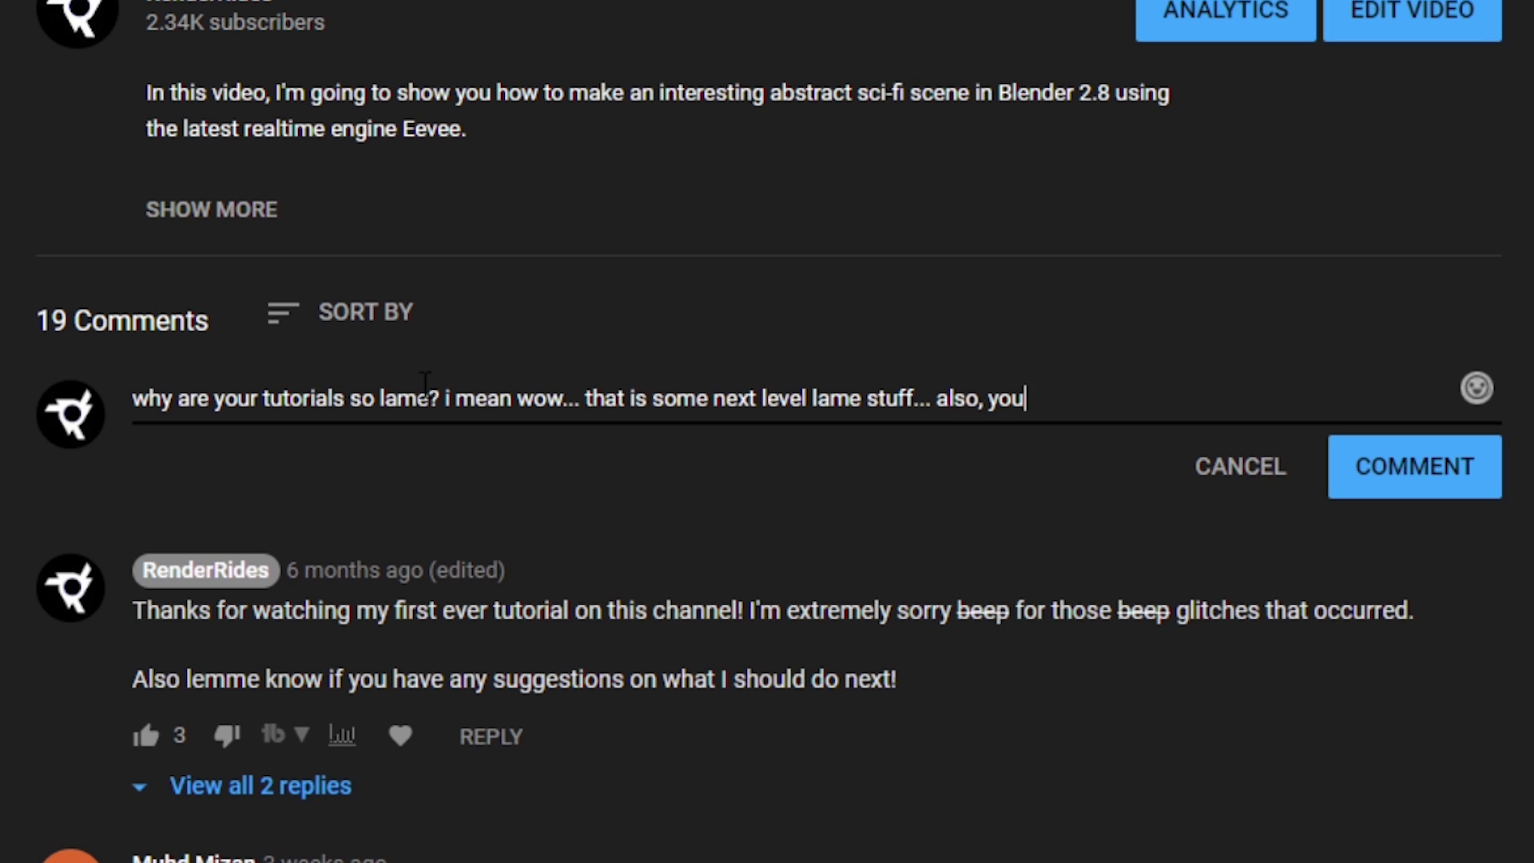
On YouTube, continue the comment with "need more moths in your videos. like, cmon seriously? u can't call anything good looking unless there are moths".
text(need more moths in your videos. like, cmon seri)
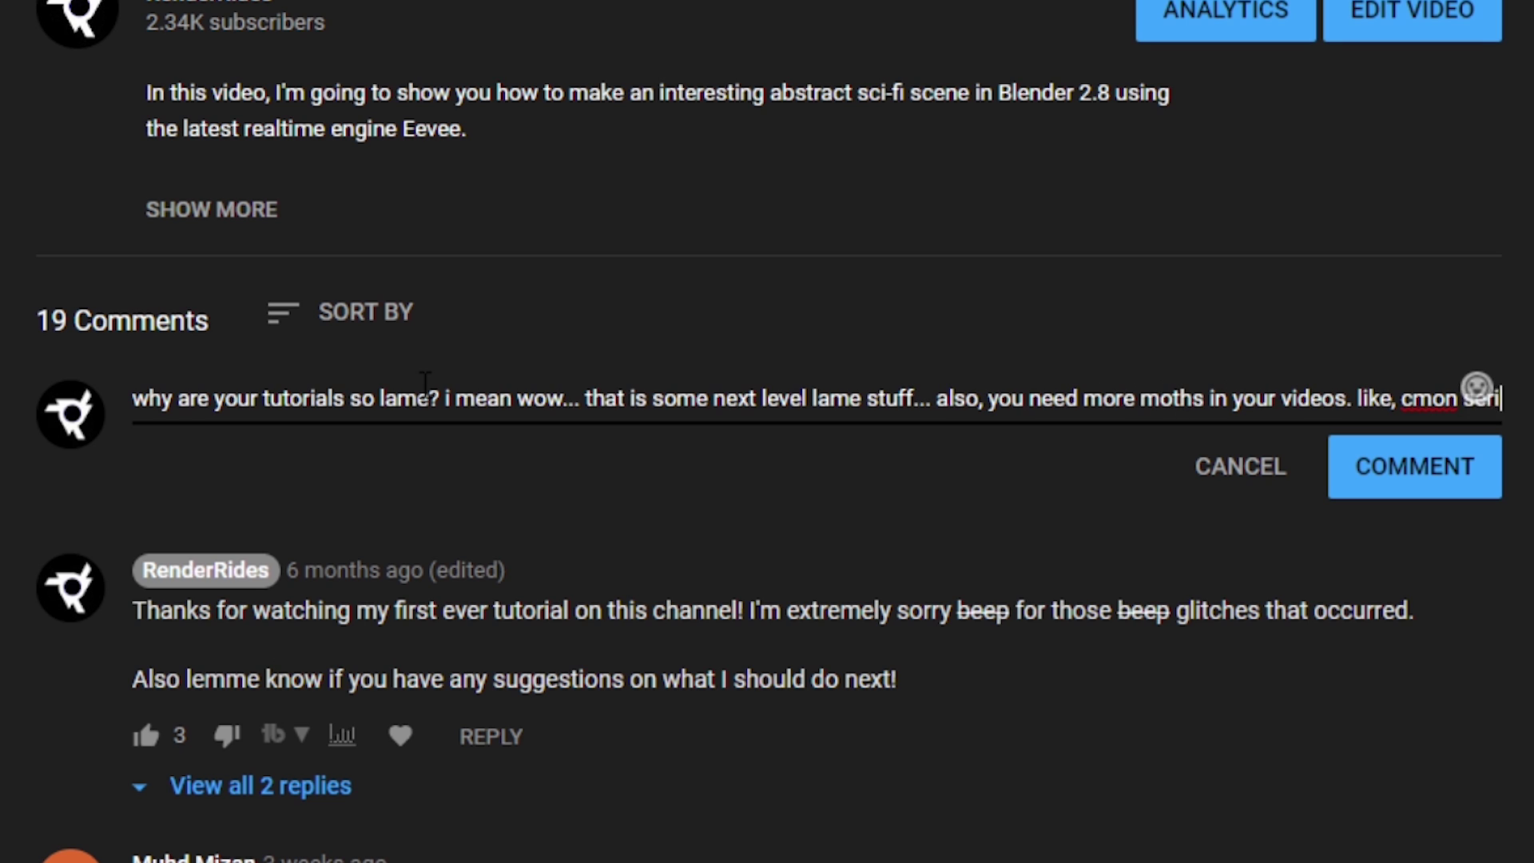
text(ously? u can't call anything )
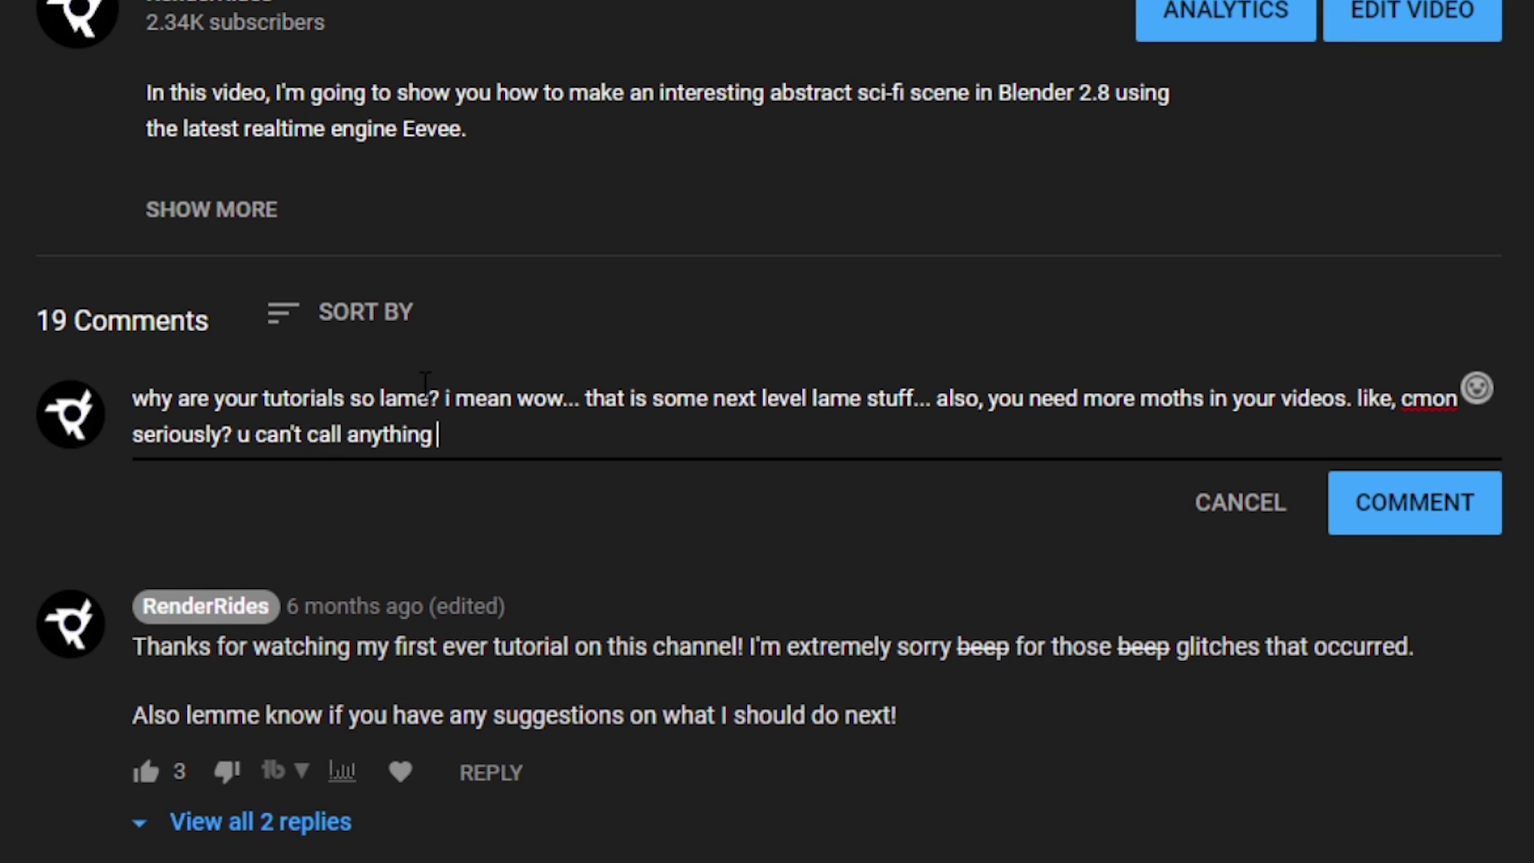
text(good looking unless there are moths)
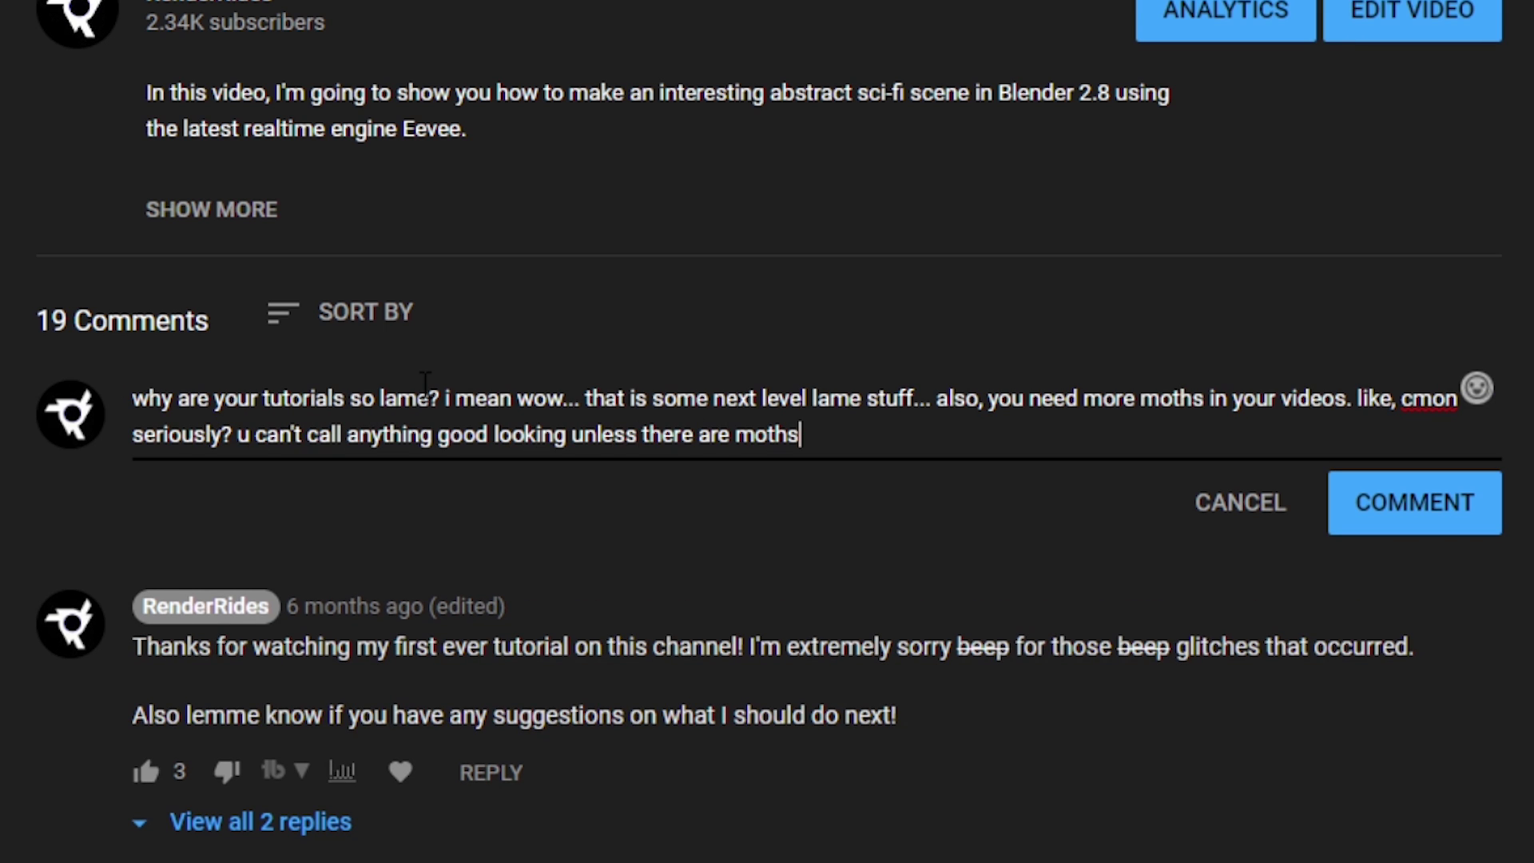